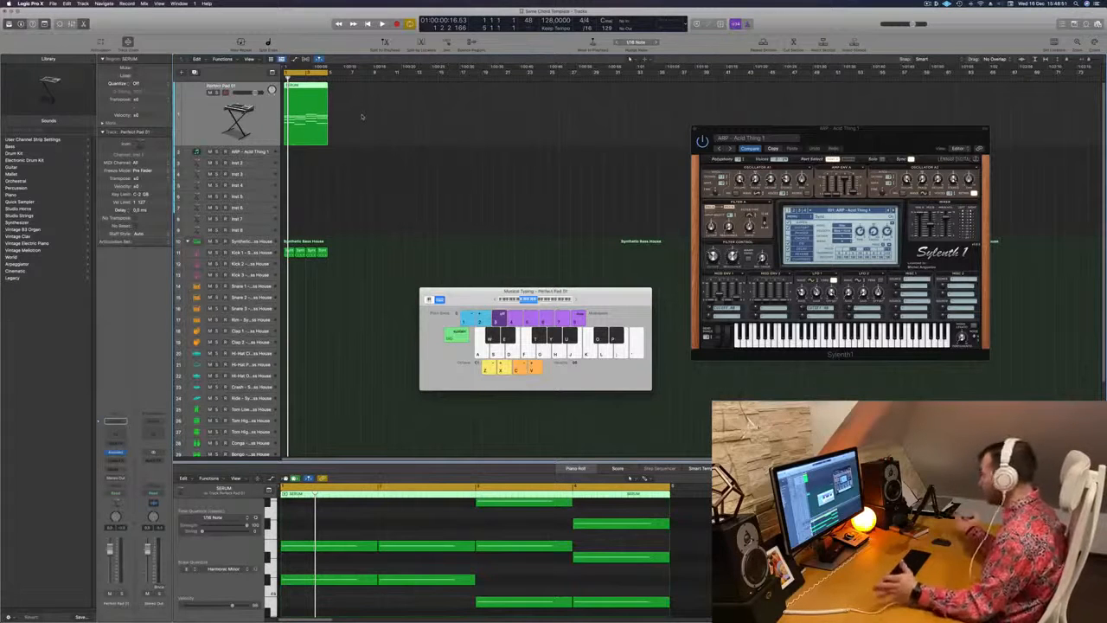
Select all notes in the Kick 1 regions and try them at different pitches to tune the kick
left_click(345, 165)
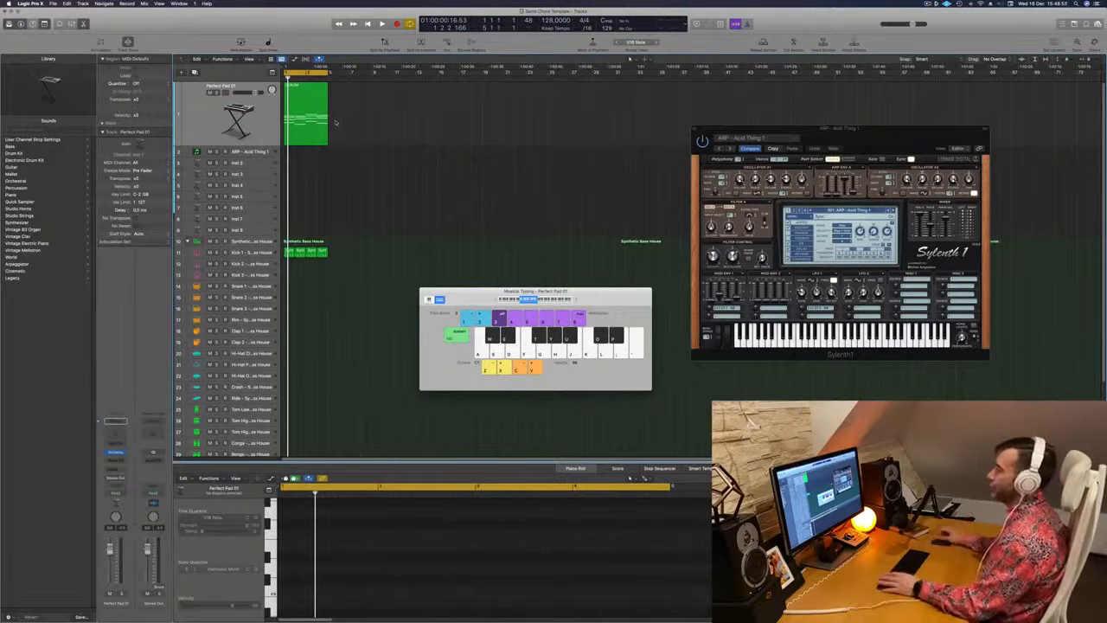
left_click(261, 252)
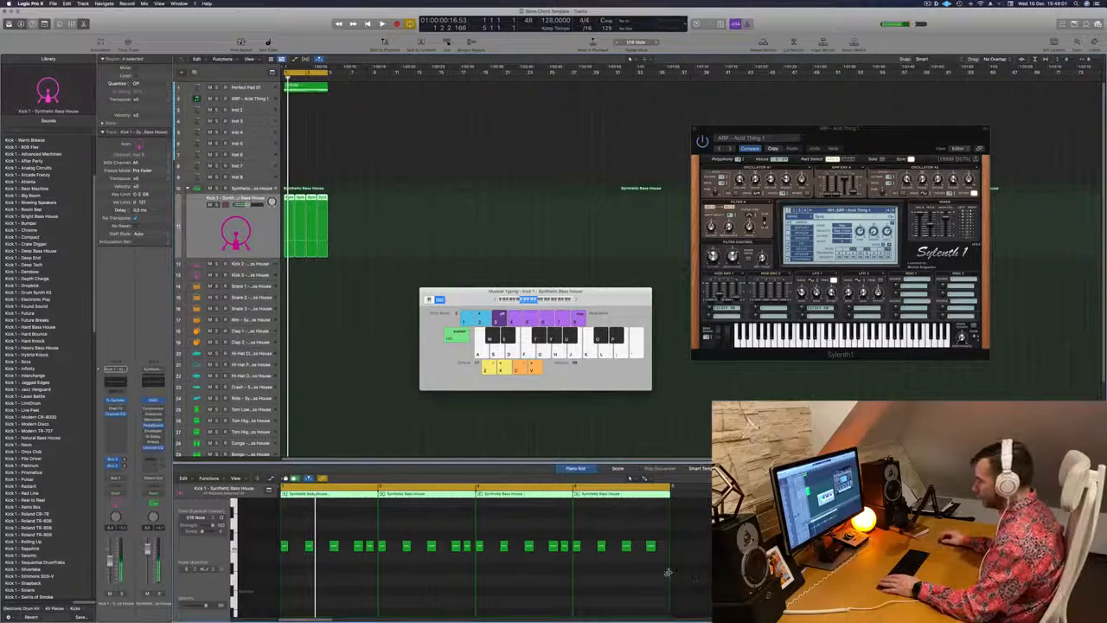
left_click_drag(663, 571, 275, 517)
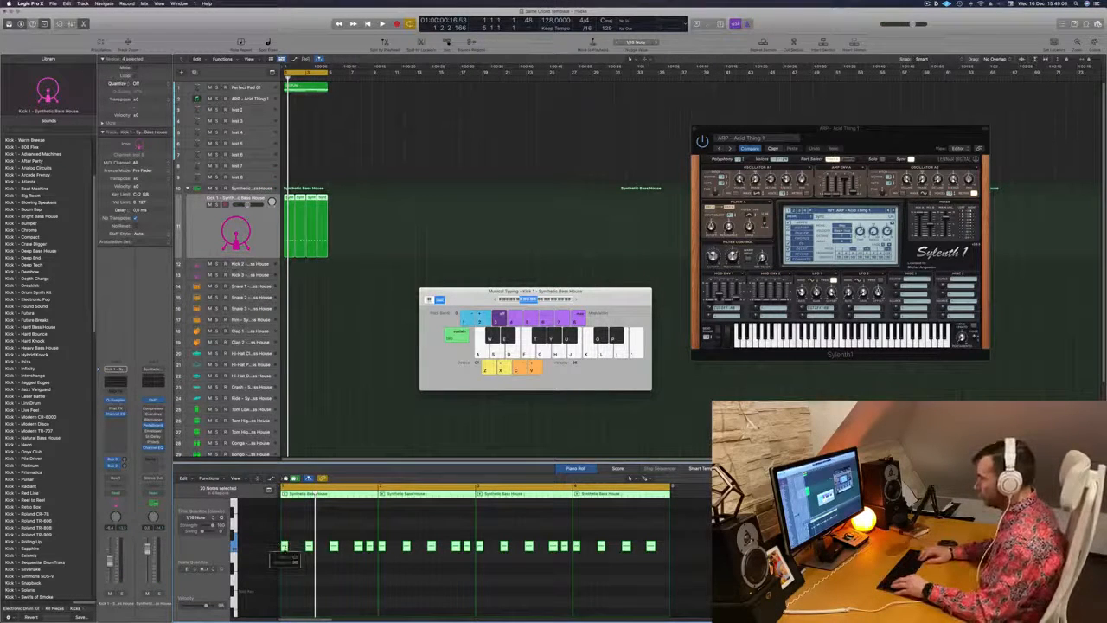
scroll(285, 547, "up", 5)
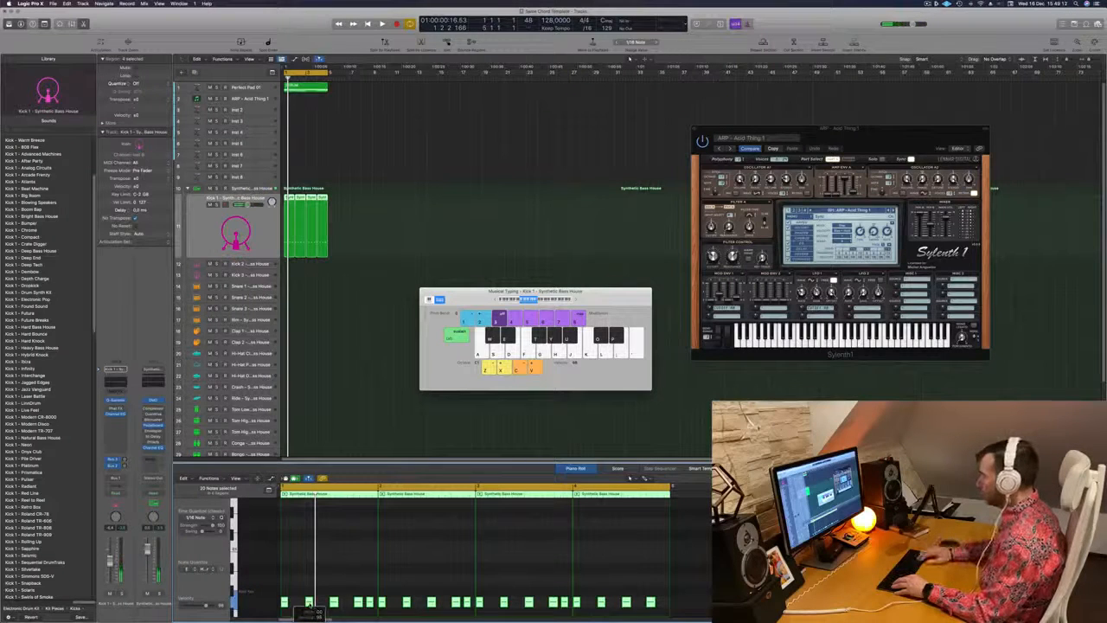
scroll(311, 606, "up", 1)
scroll(333, 565, "down", 7)
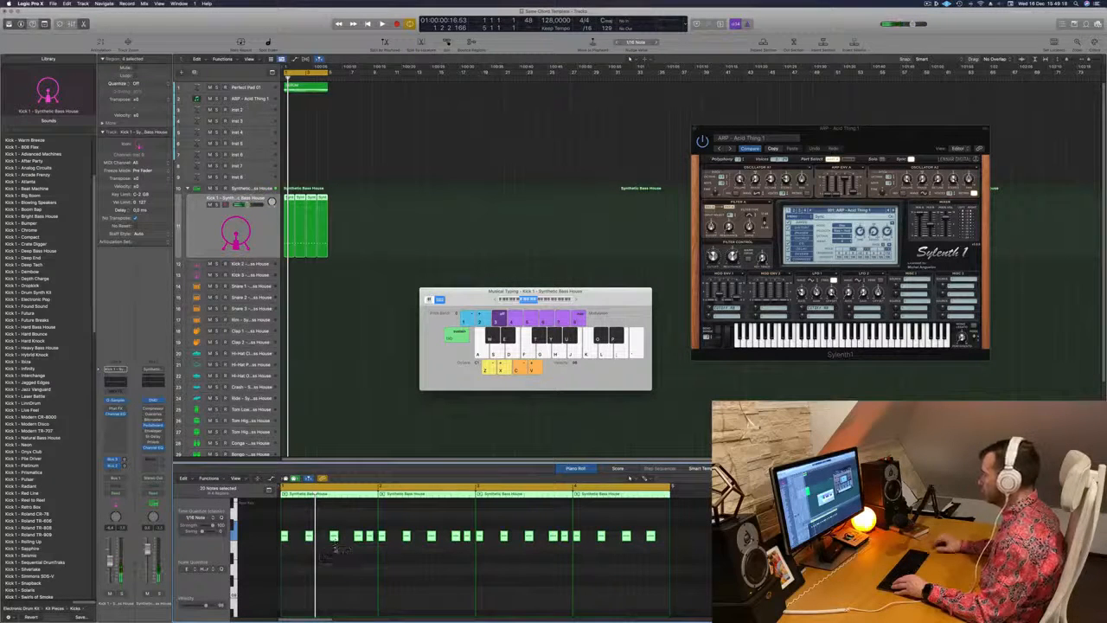
scroll(346, 547, "up", 1)
key("space")
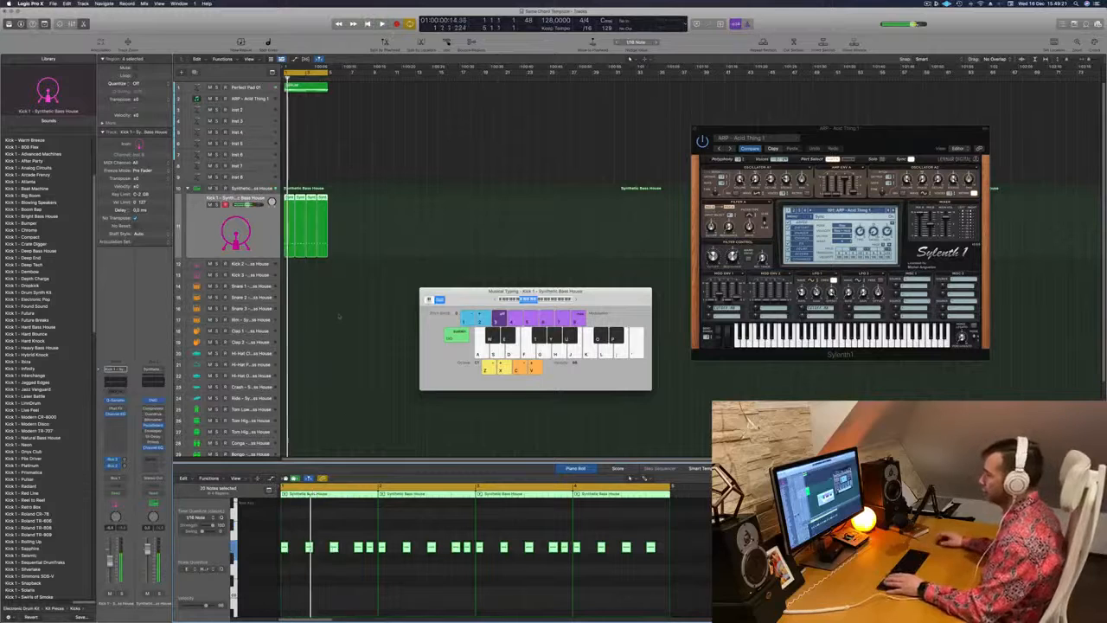
Play the loop with the SERUM pad region and the kick together, and lower the Perfect Pad 01 track's volume
left_click(306, 88)
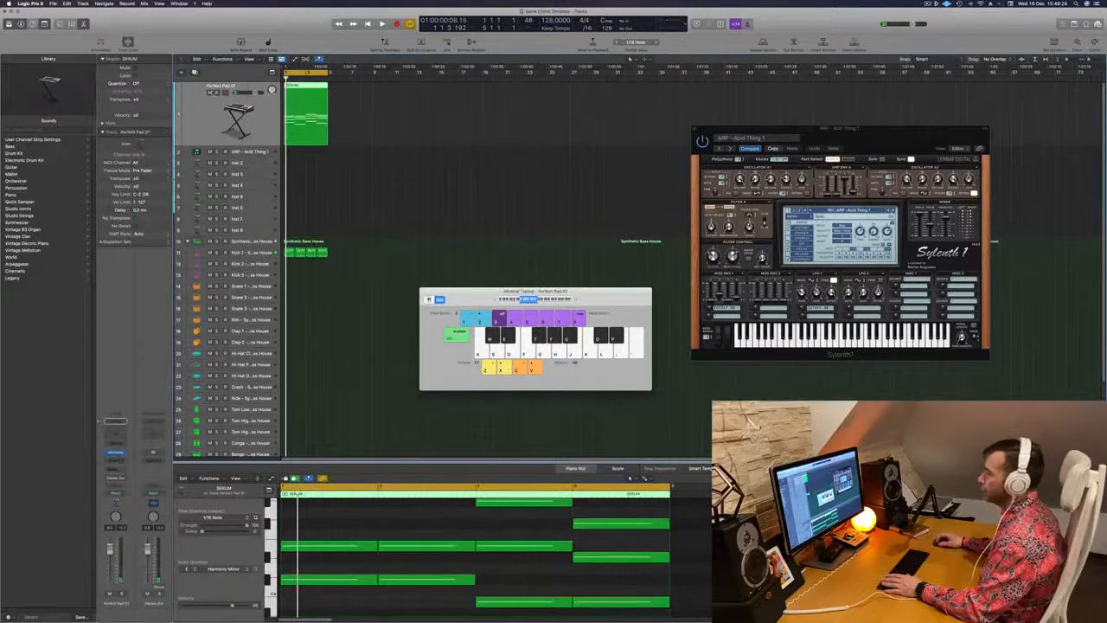
key("space")
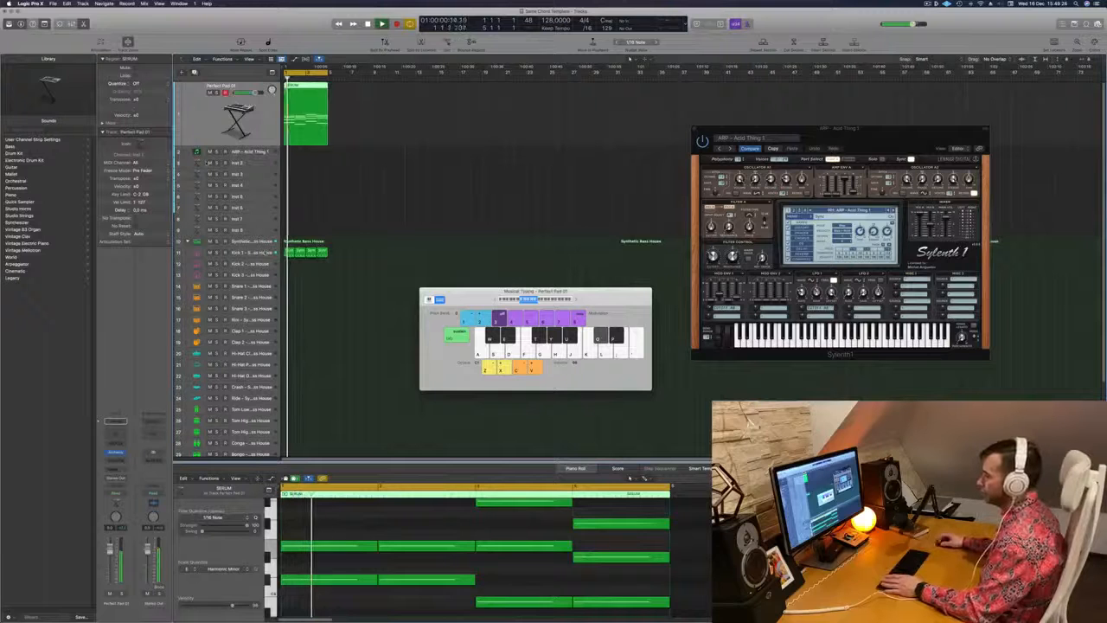
left_click(267, 252)
left_click(258, 87)
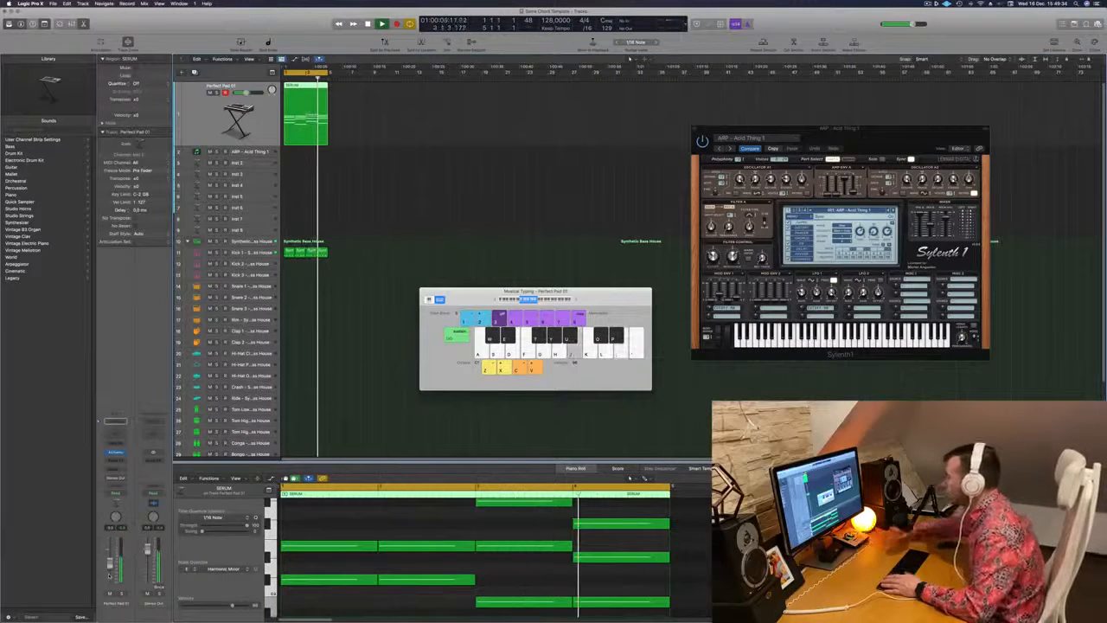
key("space")
key("space")
key("space")
Delete the last three Kick 1 regions, keeping only the plain four-note region in the first bar
left_click(257, 252)
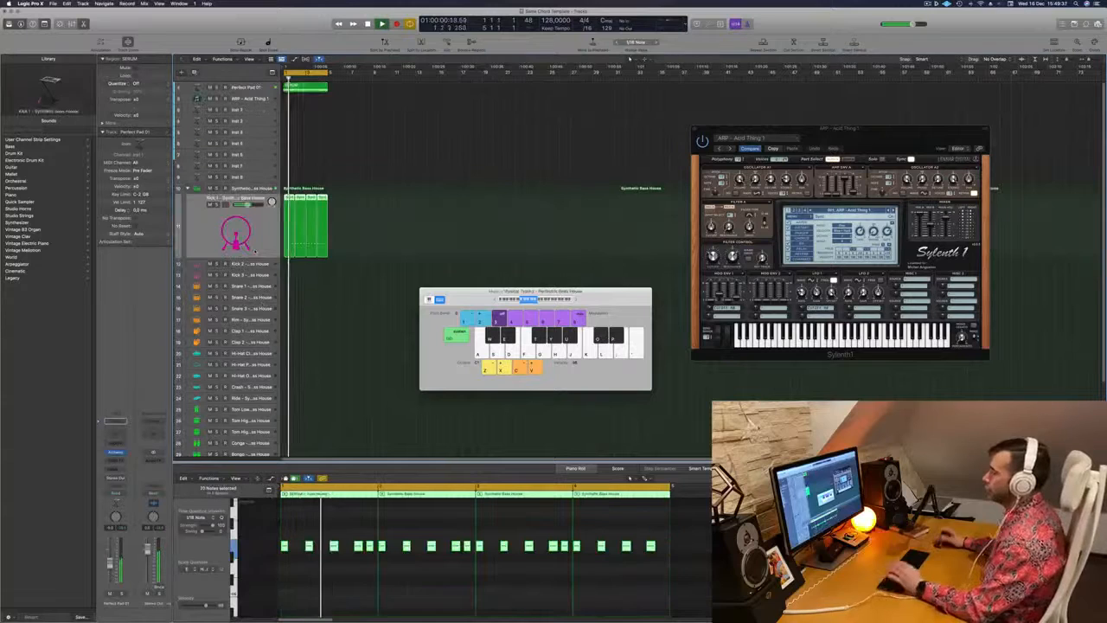
left_click(355, 159)
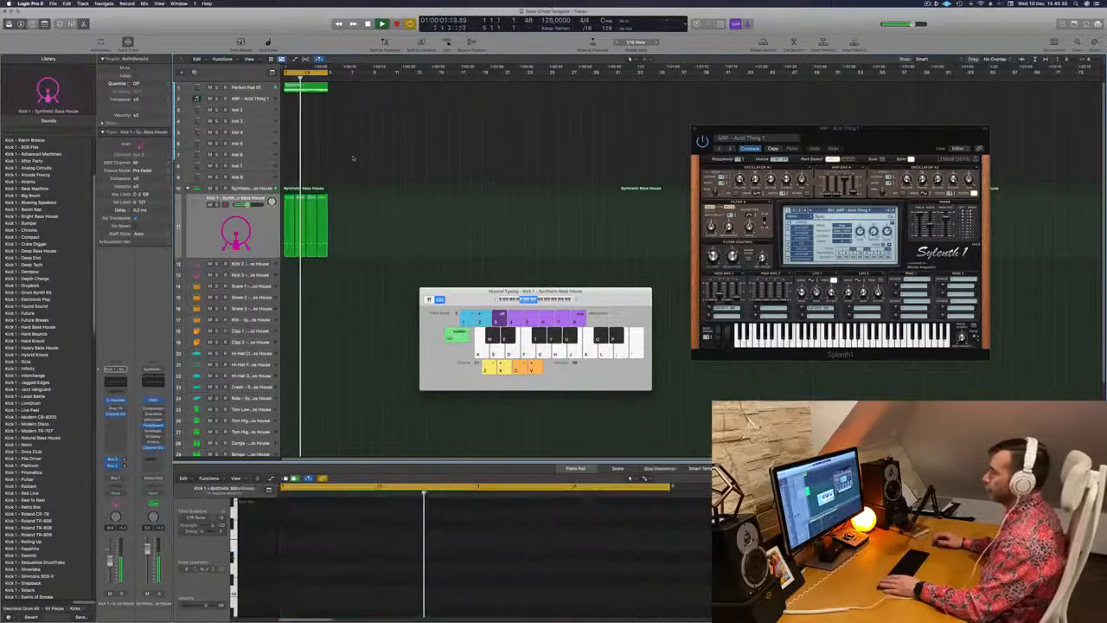
left_click(289, 218)
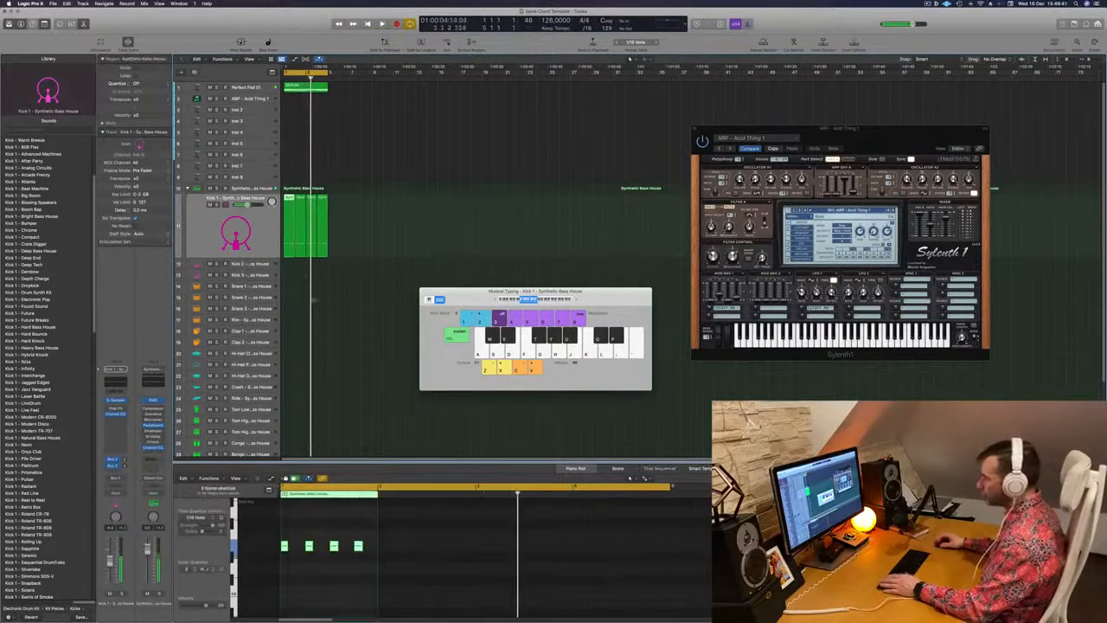
key("Right")
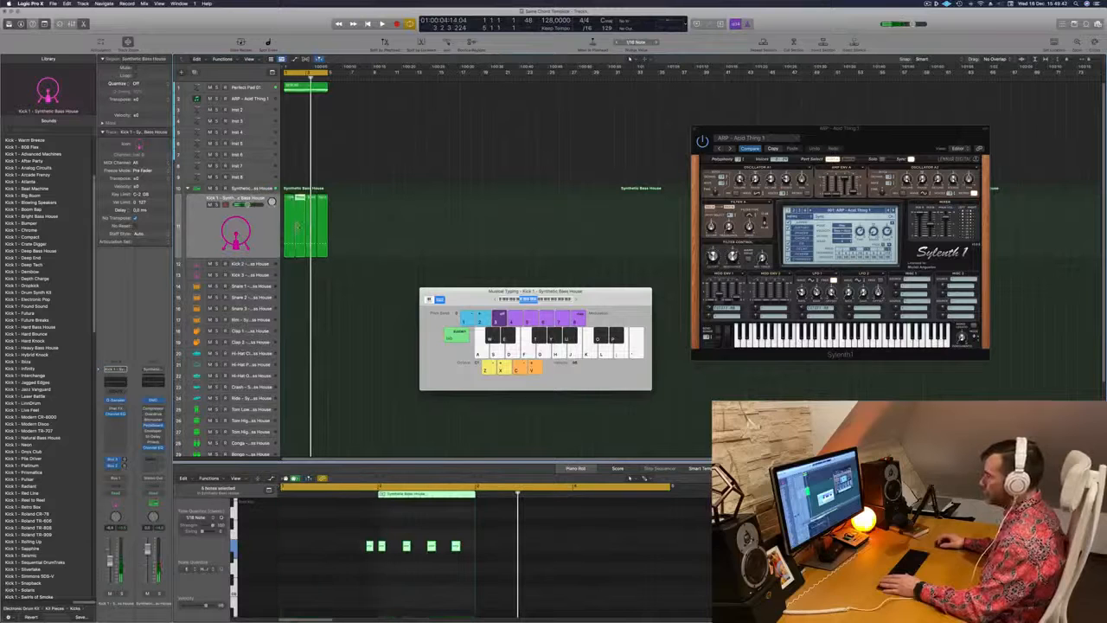
key("Left")
left_click_drag(353, 227, 301, 243)
key("Delete")
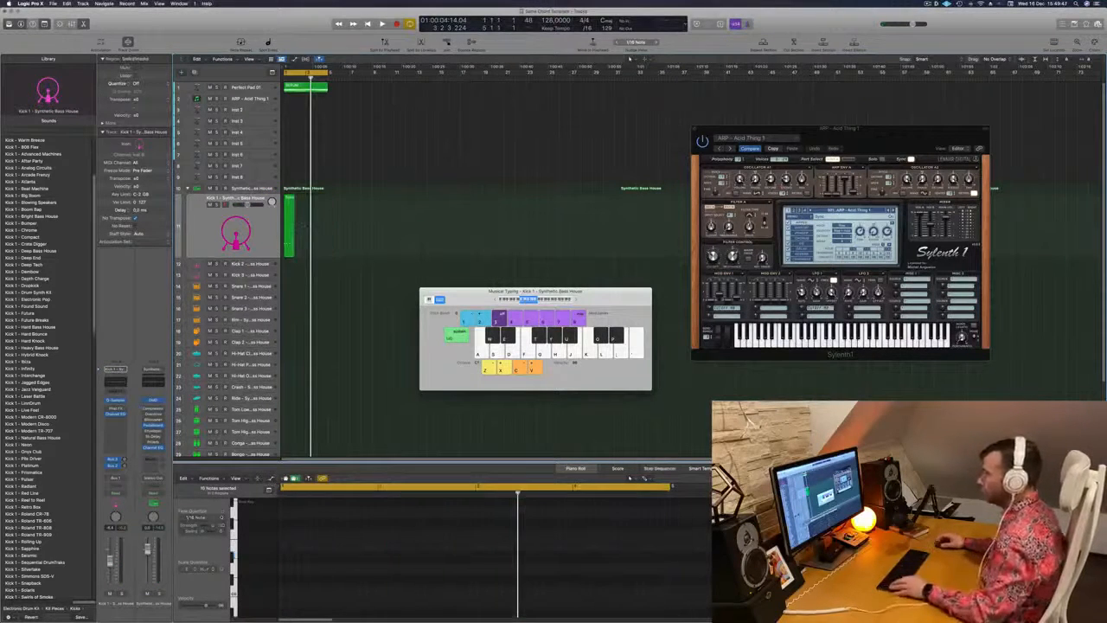
Copy the first-bar Kick 1 region across the following bars to fill the four-bar loop
key("super+Right")
key("super+Right")
key("super+Right")
key("super+Right")
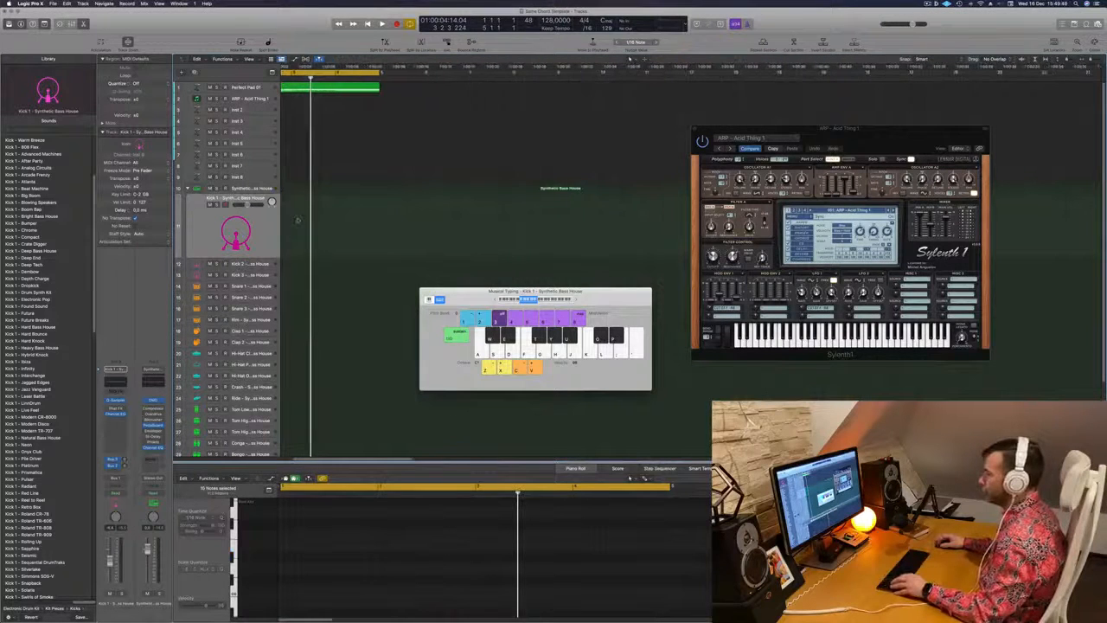
scroll(299, 220, "left", 5)
key("space")
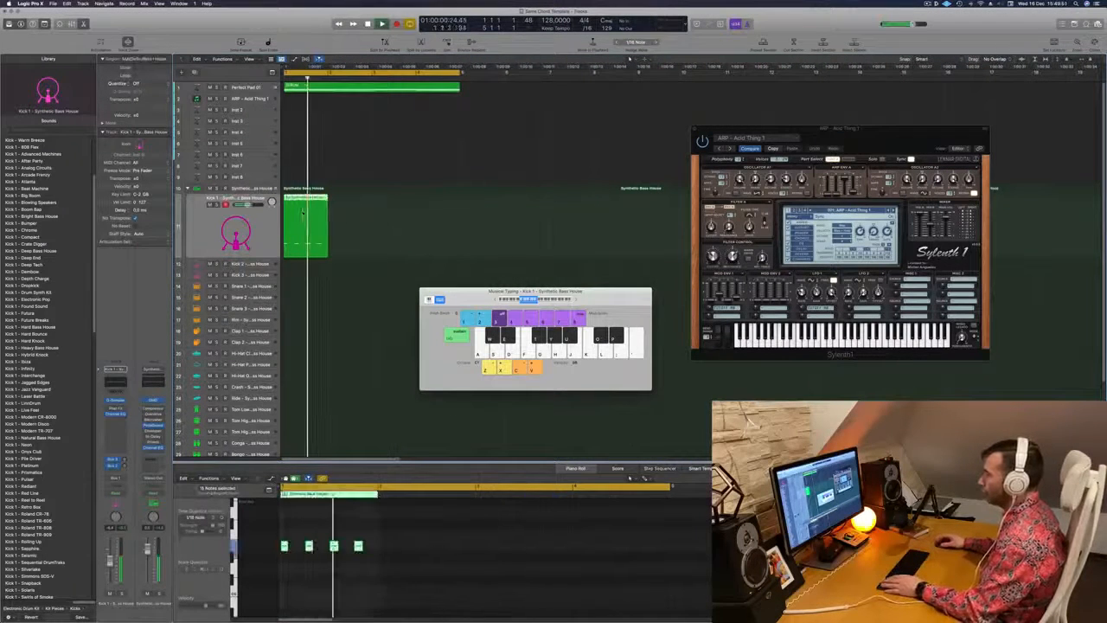
left_click_drag(316, 204, 400, 206)
left_click(383, 209)
left_click(344, 207, "shift")
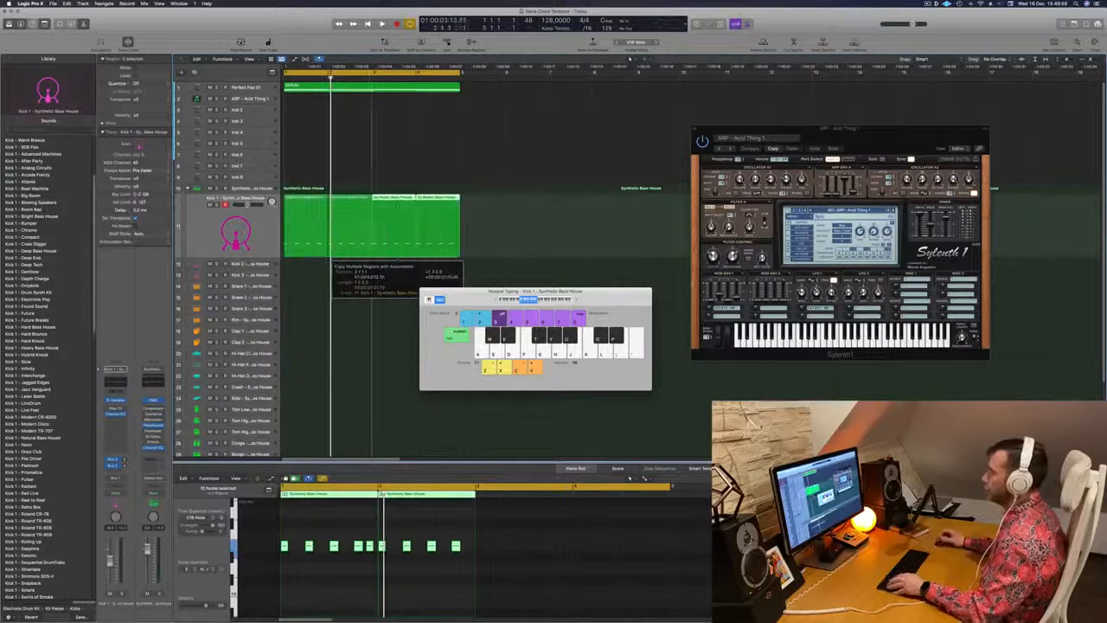
key("space")
key("super+Left")
key("super+Left")
key("super+Up")
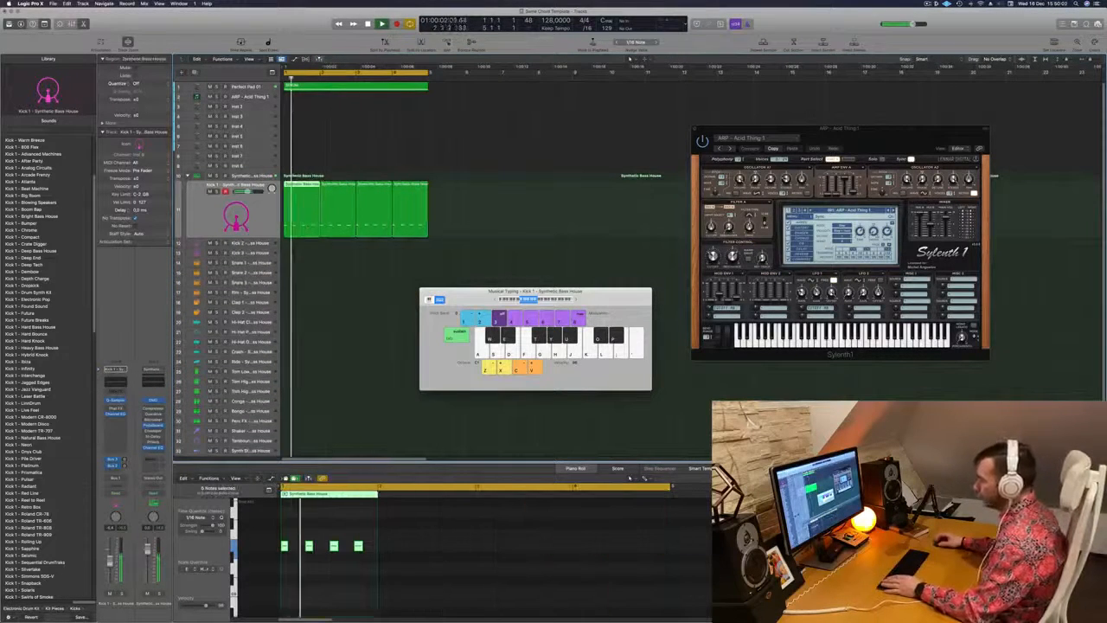
Delete the extra note that sits just before the start of the second Kick 1 region
scroll(330, 523, "down", 5)
scroll(331, 525, "up", 5)
scroll(330, 525, "up", 5)
scroll(331, 525, "down", 10)
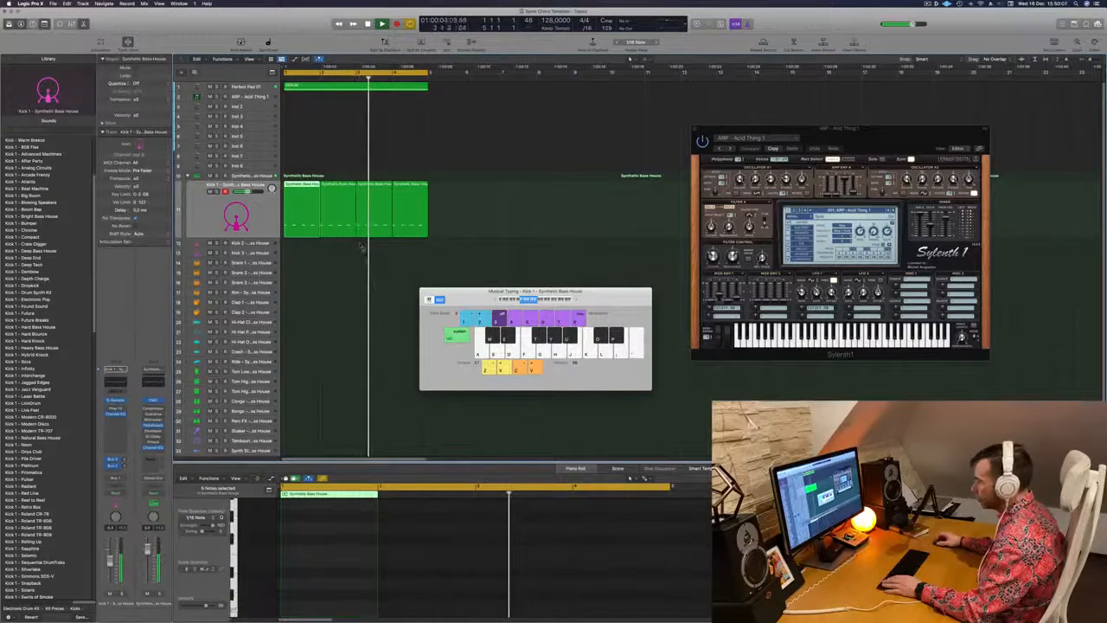
left_click(332, 227)
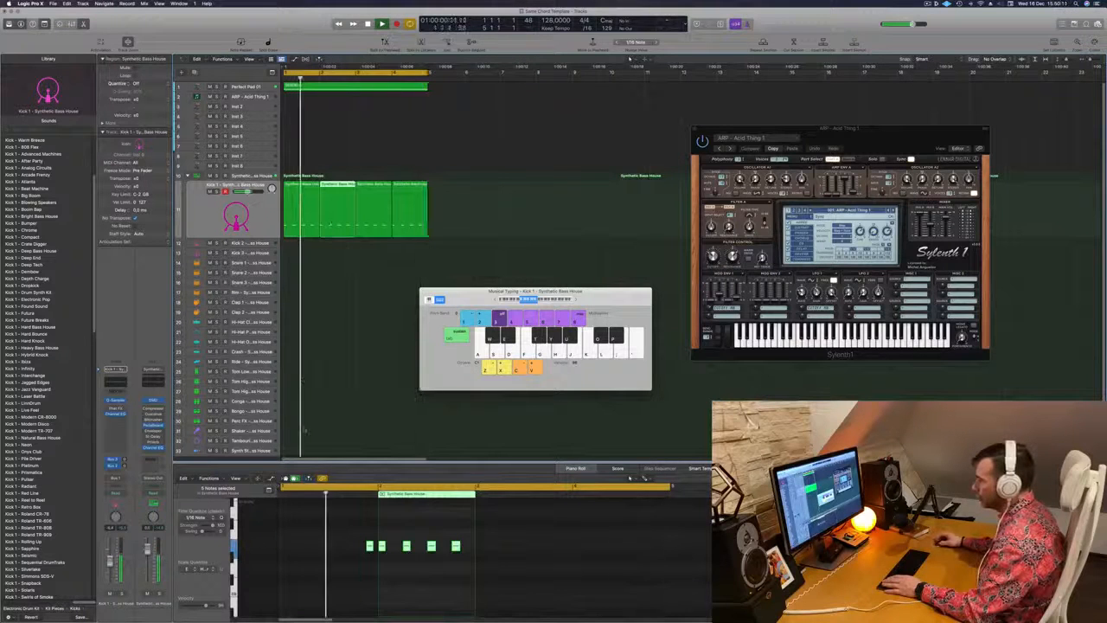
left_click_drag(348, 529, 368, 567)
key("space")
key("space")
key("Delete")
Delete the extra lead-in note from the third Kick 1 region
key("space")
key("space")
left_click(376, 229)
key("space")
key("space")
left_click_drag(428, 535, 474, 566)
key("space")
key("space")
key("Delete")
Check the notes of the fourth Kick 1 region and play back the whole four-bar kick pattern
left_click(412, 223)
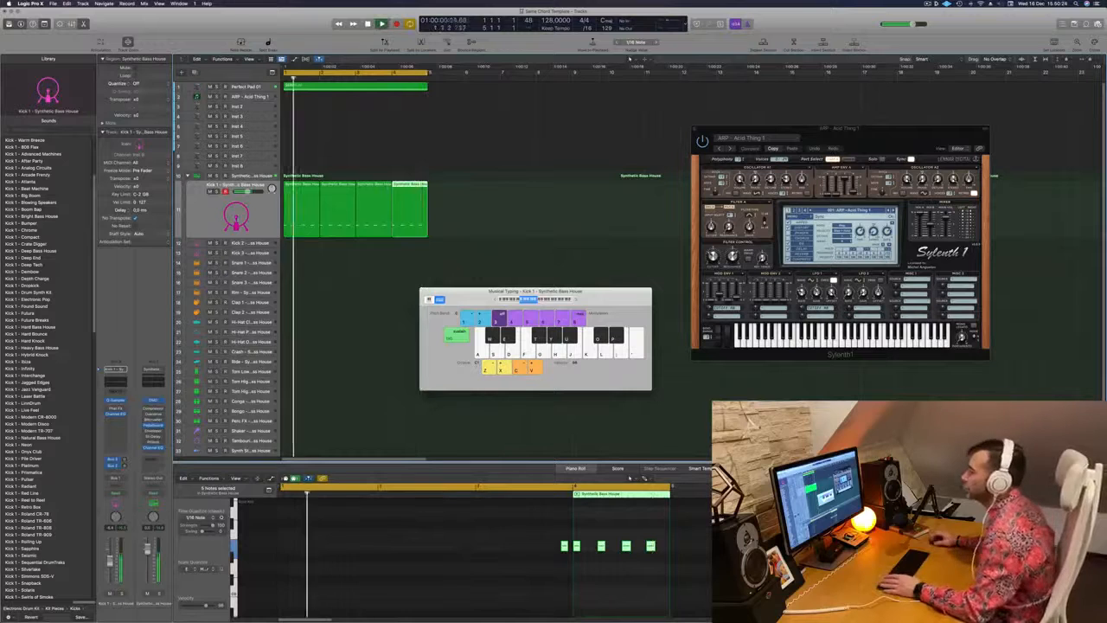
left_click(236, 218)
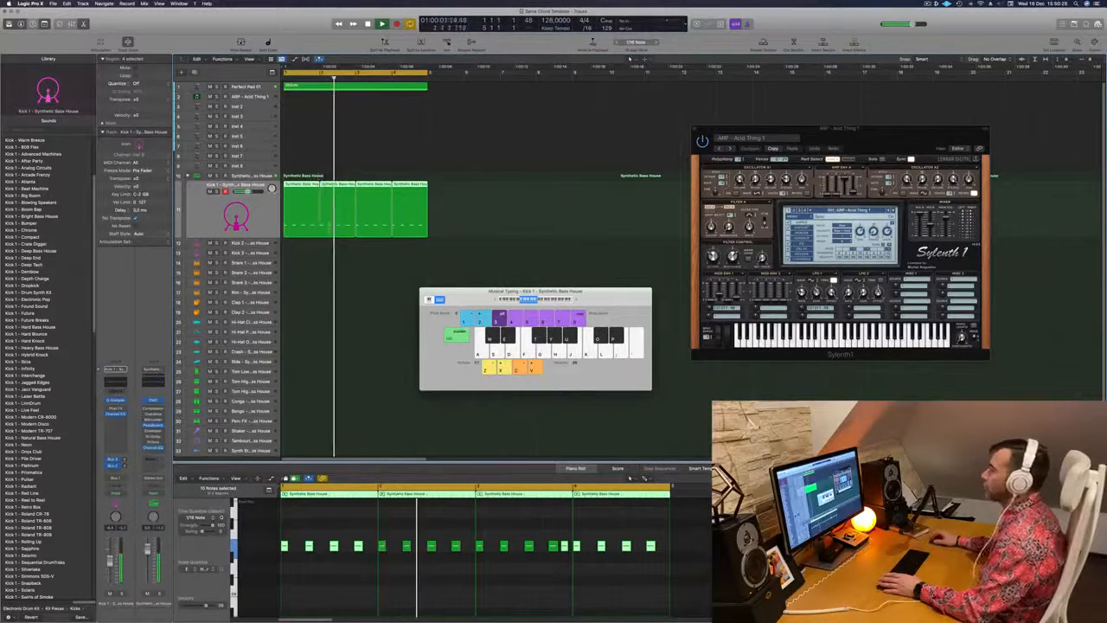
left_click(333, 275)
key("space")
key("space")
scroll(297, 271, "down", 1)
key("space")
Copy the first kick region to the Snare 1 track, keep only its notes on beats 2 and 4, and play it
left_click(292, 218)
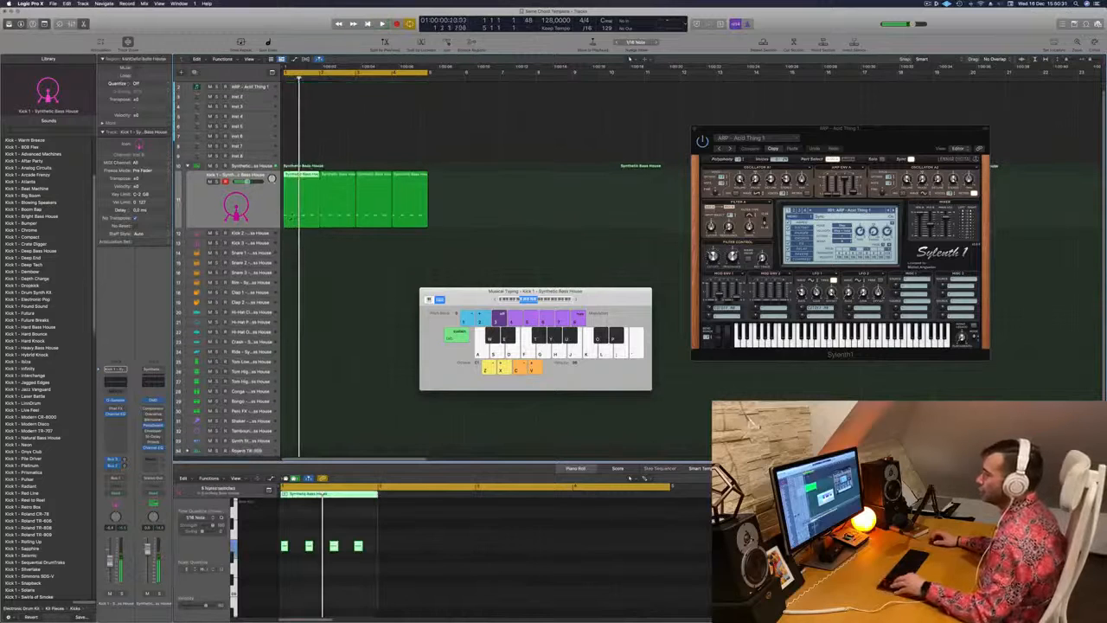
left_click_drag(293, 214, 294, 252)
left_click_drag(294, 529, 387, 578)
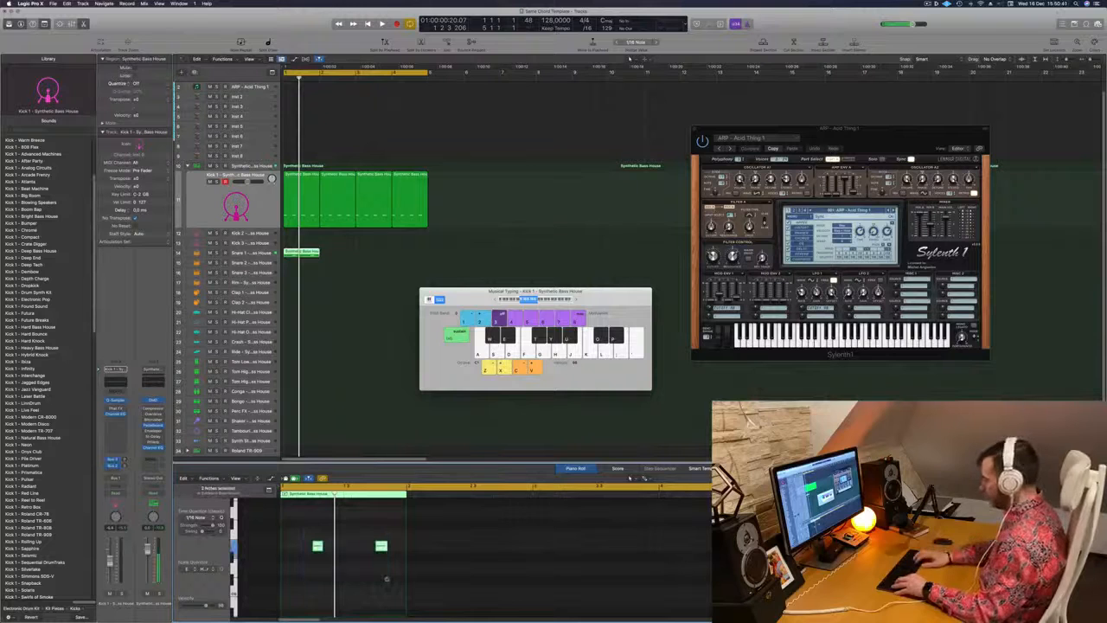
key("space")
key("Return")
Move the snare region to the snare track directly above Rim and copy it across all four bars
left_click_drag(300, 252, 302, 274)
key("Return")
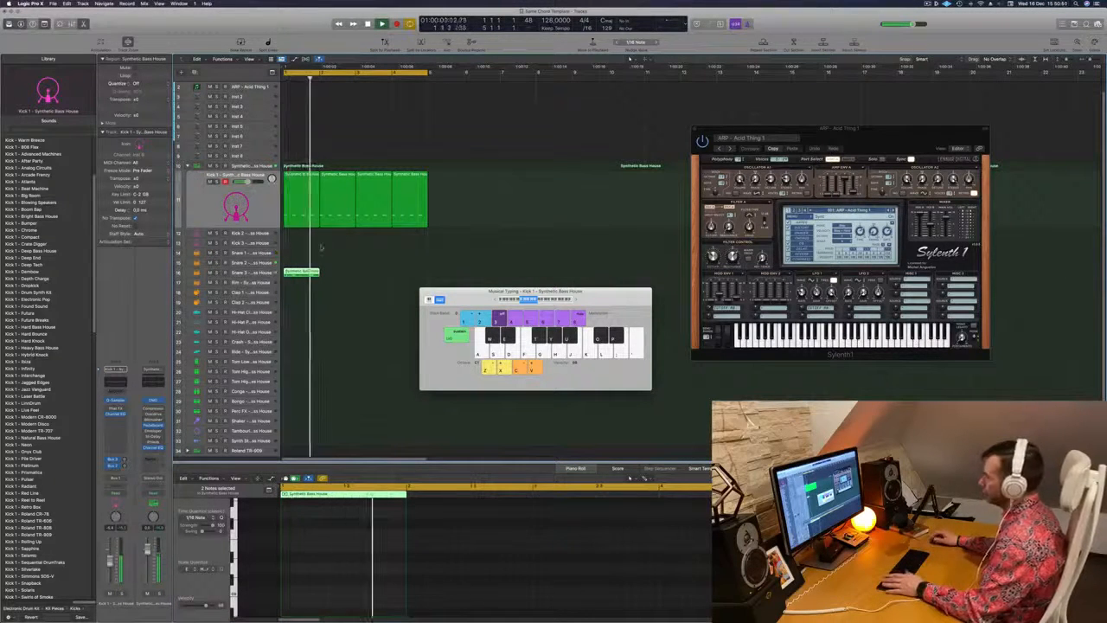
left_click_drag(305, 273, 384, 280)
Copy a four-note kick region to the first hi-hat track and shift its notes onto the off-beats
scroll(319, 254, "down", 2)
scroll(319, 251, "down", 1)
left_click_drag(294, 253, 295, 292)
left_click(302, 560)
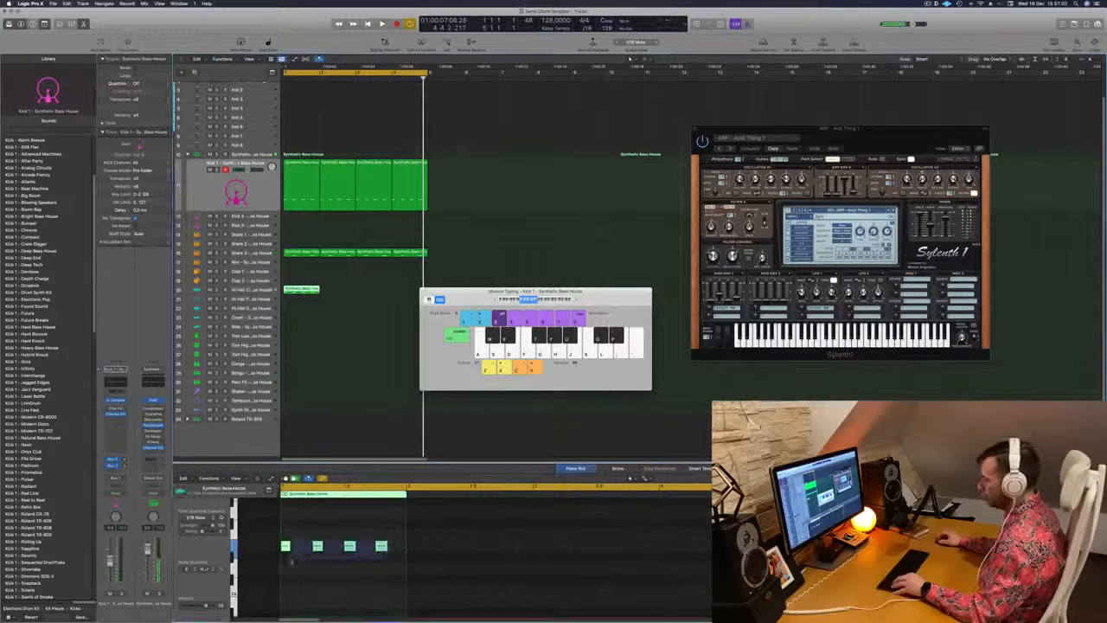
key("super+a")
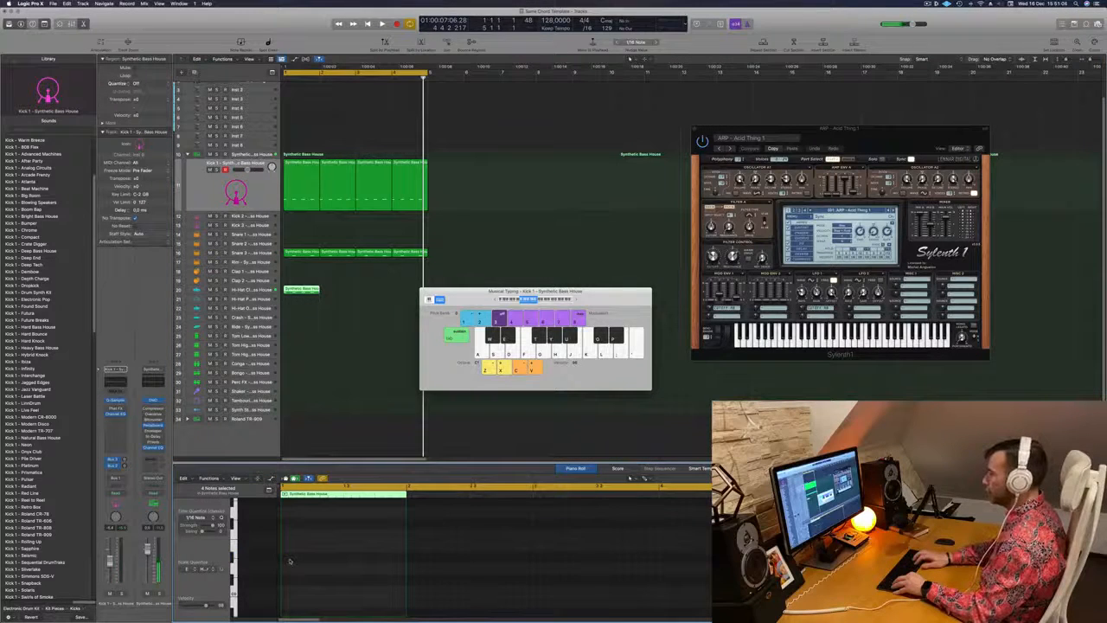
key("space")
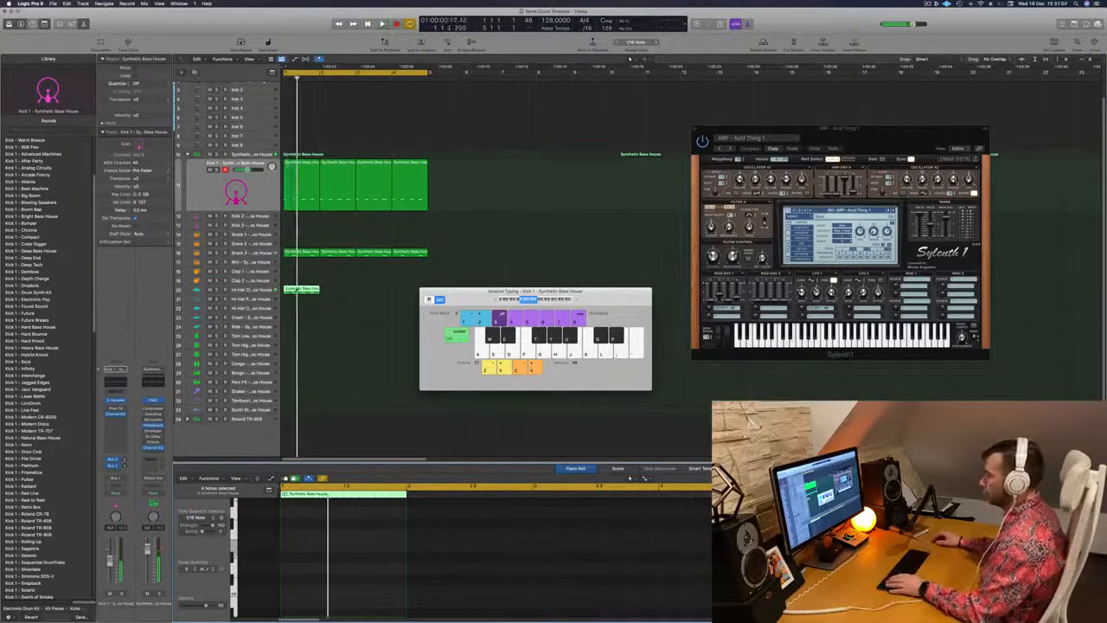
key("p")
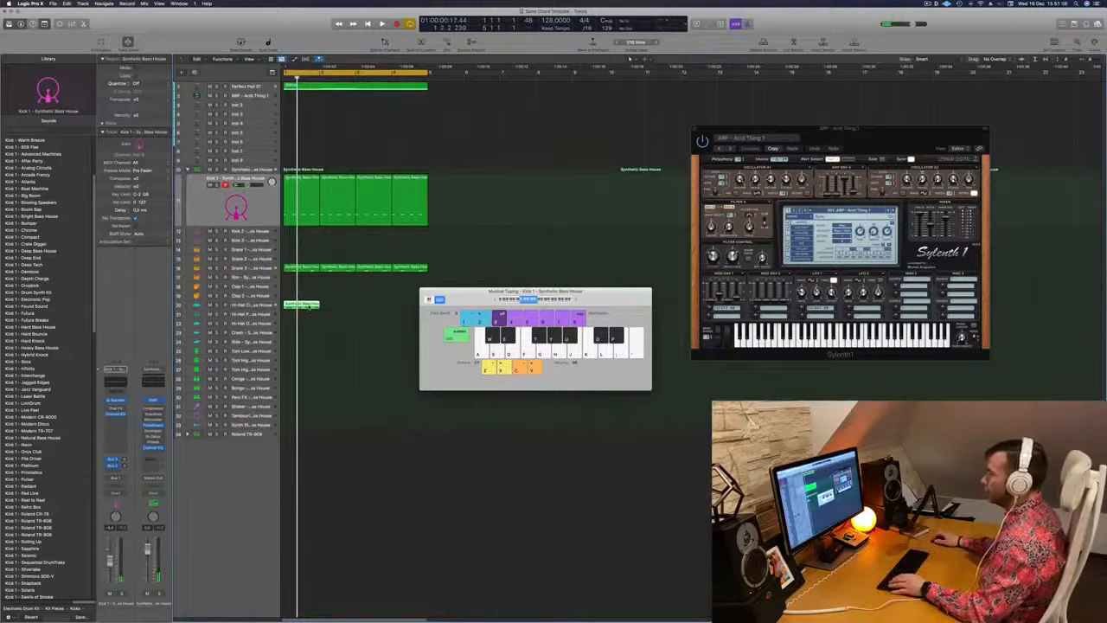
key("p")
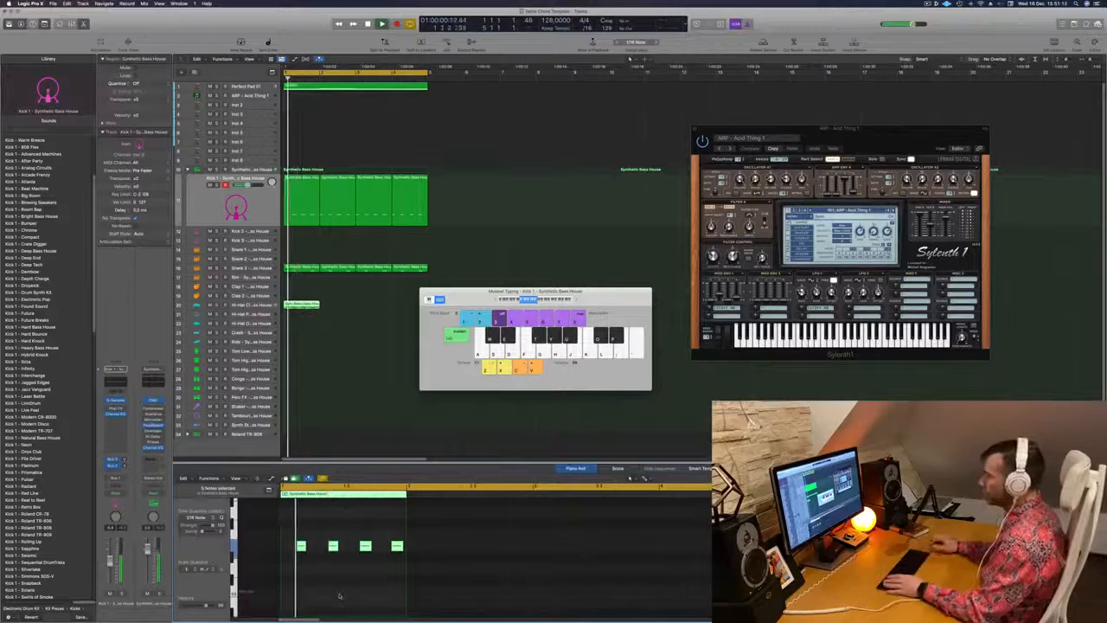
Try different pitches for the off-beat hi-hat notes during playback, then close the Piano Roll
key("Return")
scroll(307, 551, "down", 4)
scroll(307, 550, "up", 4)
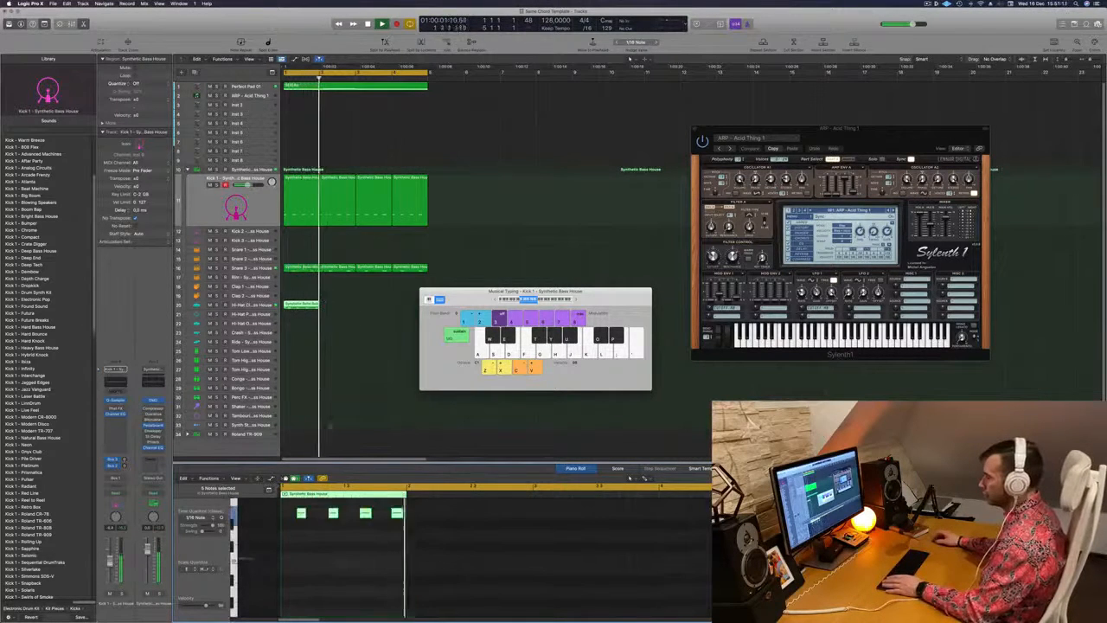
scroll(300, 304, "left", 1)
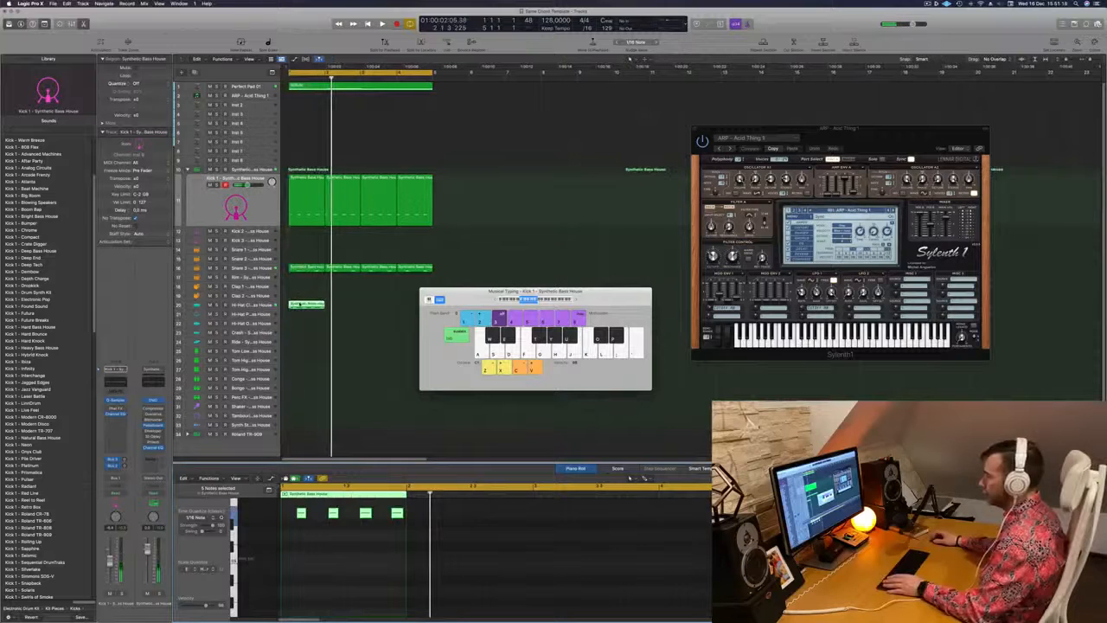
key("Return")
scroll(301, 536, "up", 4)
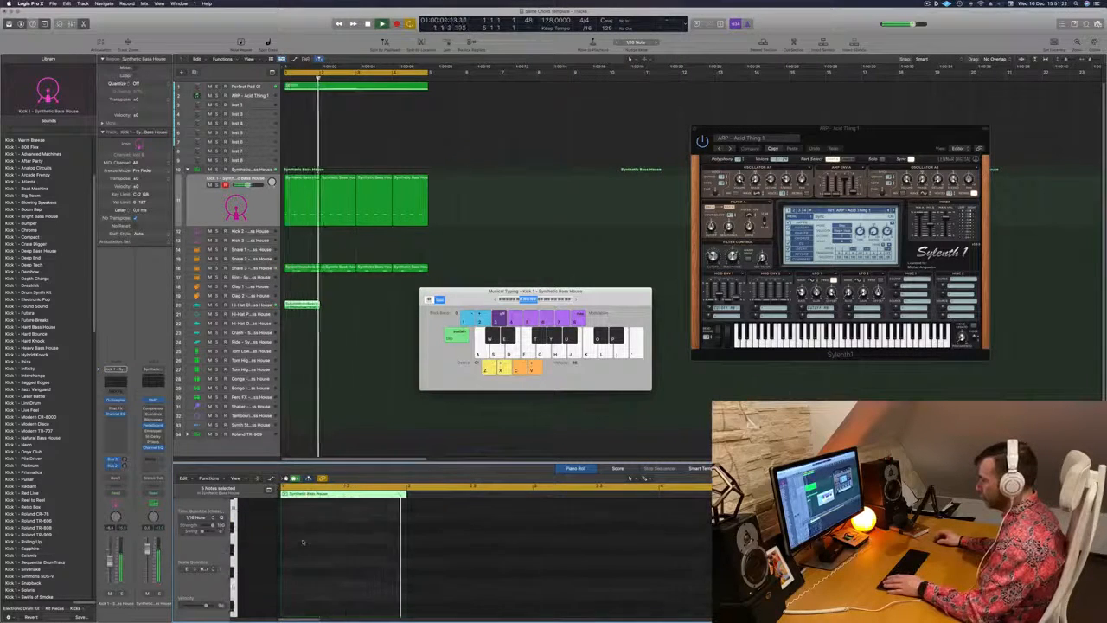
key("Return")
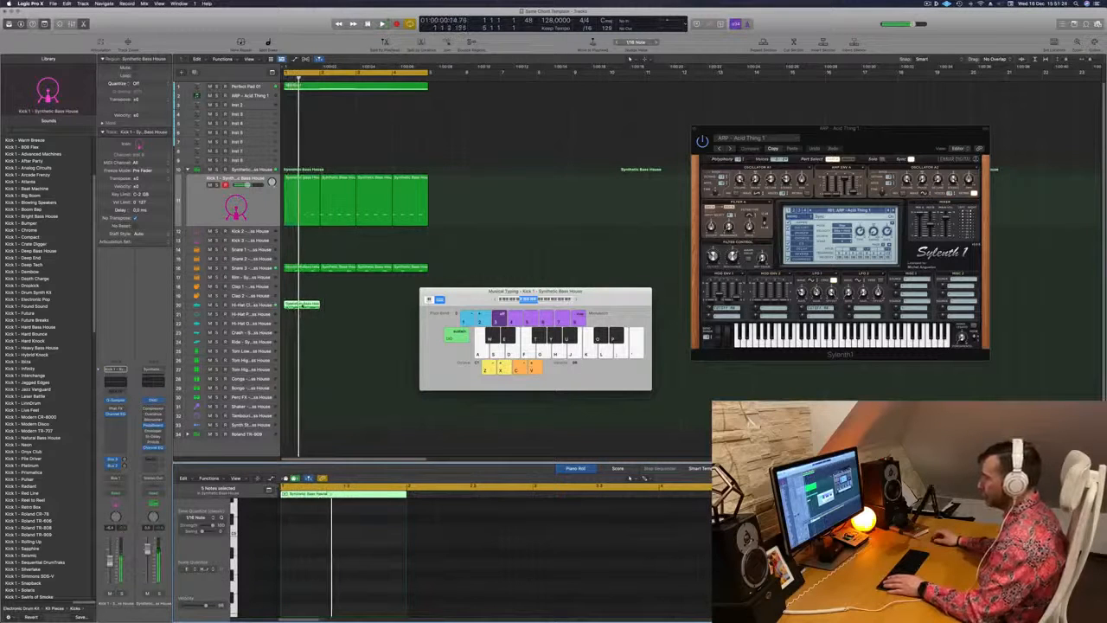
double_click(298, 306)
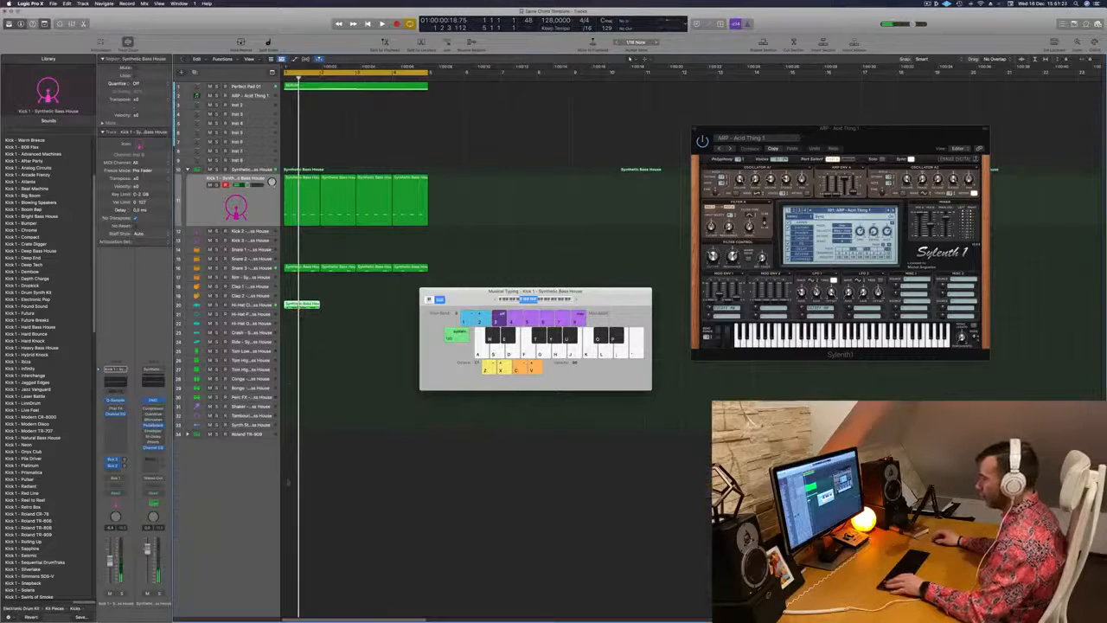
Open the first hi-hat region in the Piano Roll and examine its off-beat notes up close
double_click(305, 305)
key("super+Right")
key("super+Right")
key("super+Right")
key("super+Right")
key("super+Right")
scroll(314, 544, "left", 3)
scroll(314, 544, "down", 5)
scroll(314, 545, "right", 2)
scroll(314, 544, "left", 2)
scroll(314, 544, "up", 6)
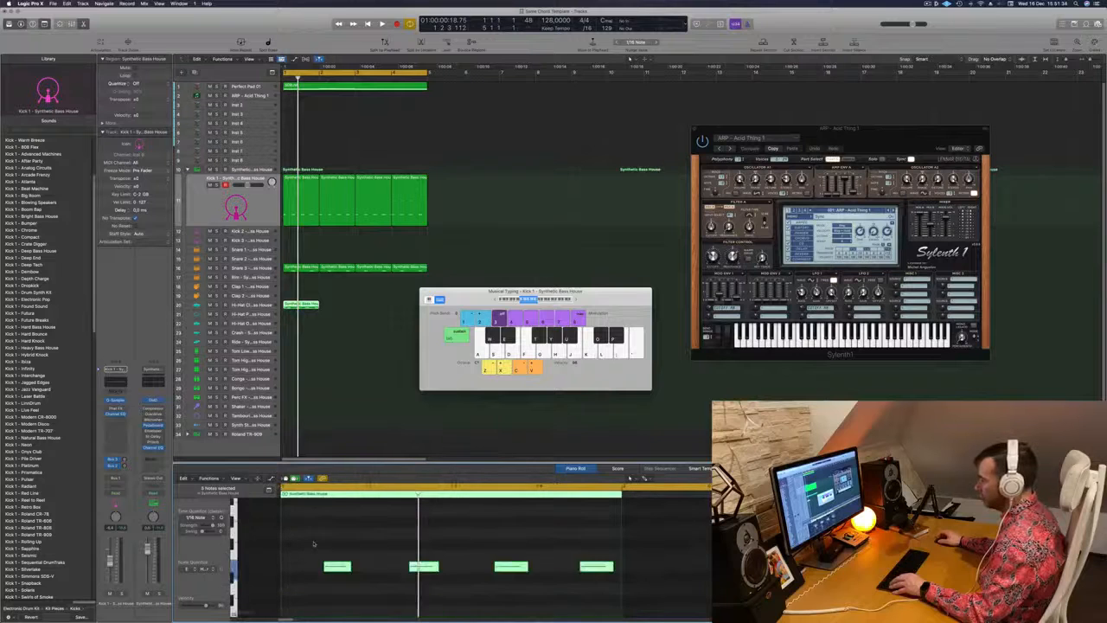
Copy the off-beat hi-hat region into bar 2 and play it with the other parts
left_click_drag(308, 304, 343, 306)
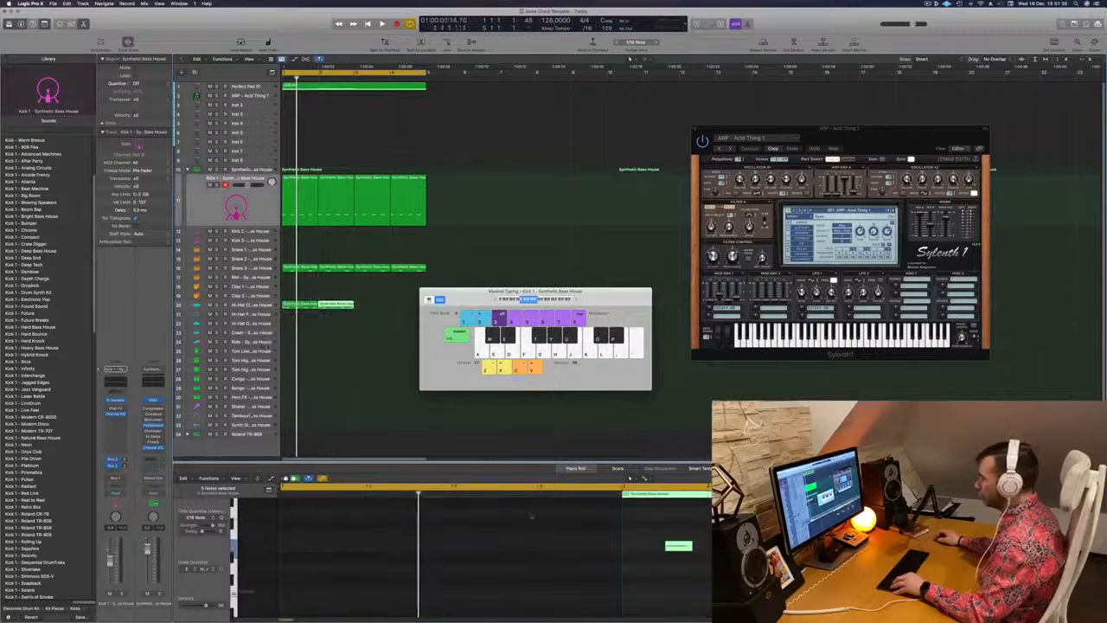
key("space")
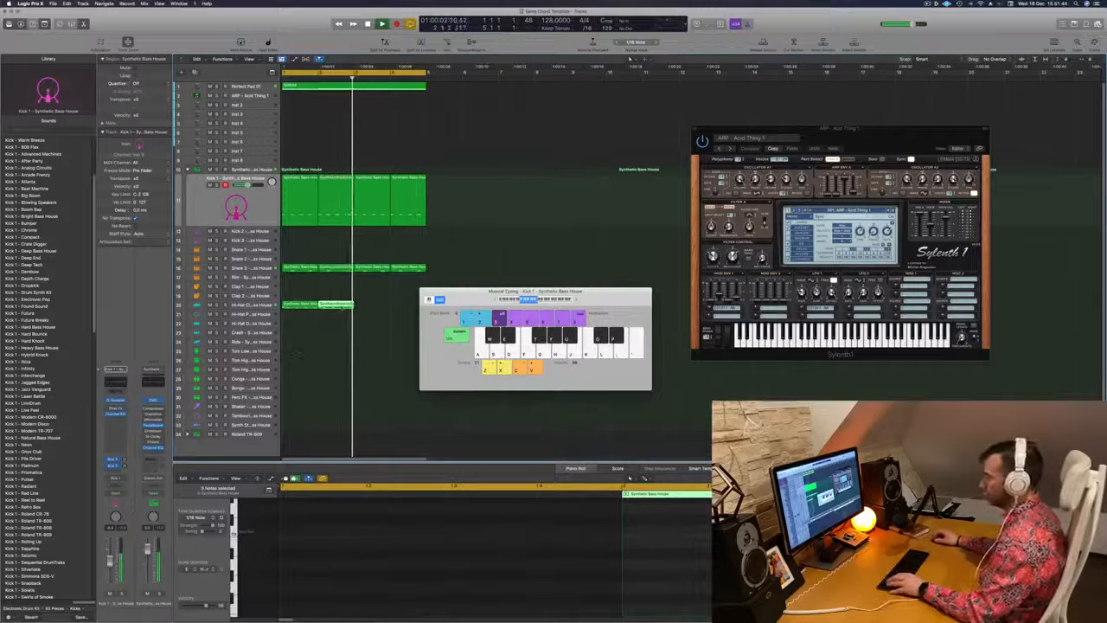
left_click(297, 304, "shift")
key("space")
scroll(478, 547, "up", 5)
scroll(477, 546, "down", 4)
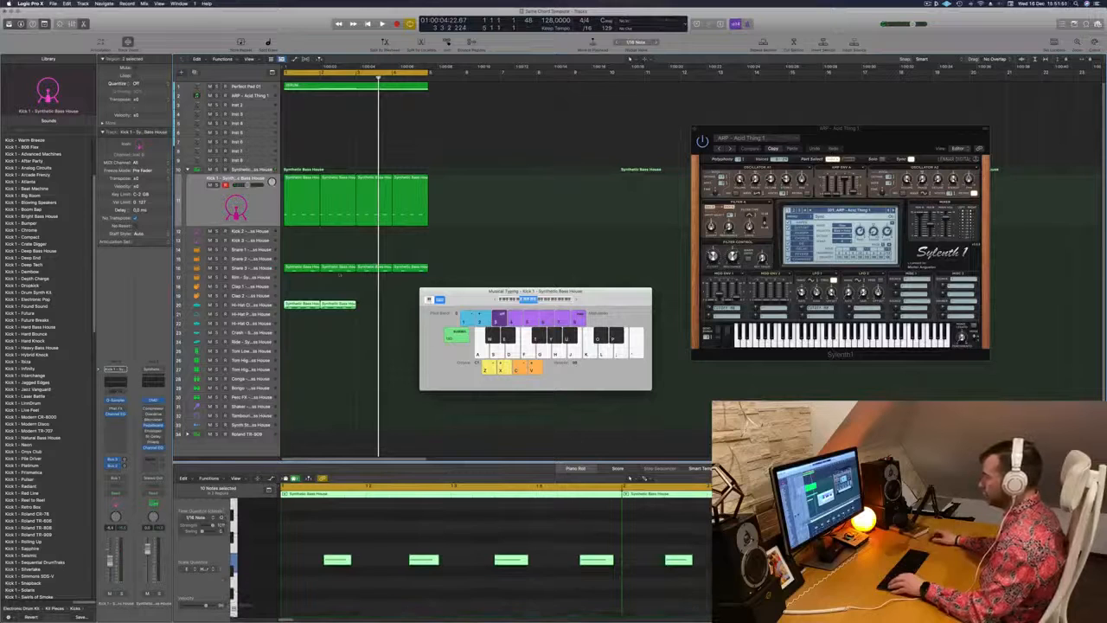
Try copying the hi-hat region from the middle of bar 2, then delete all hi-hat regions except the one in bar 3
left_click(336, 305)
mouse_move(358, 308)
left_mouse_down()
mouse_move(393, 309)
mouse_move(338, 306)
left_mouse_up()
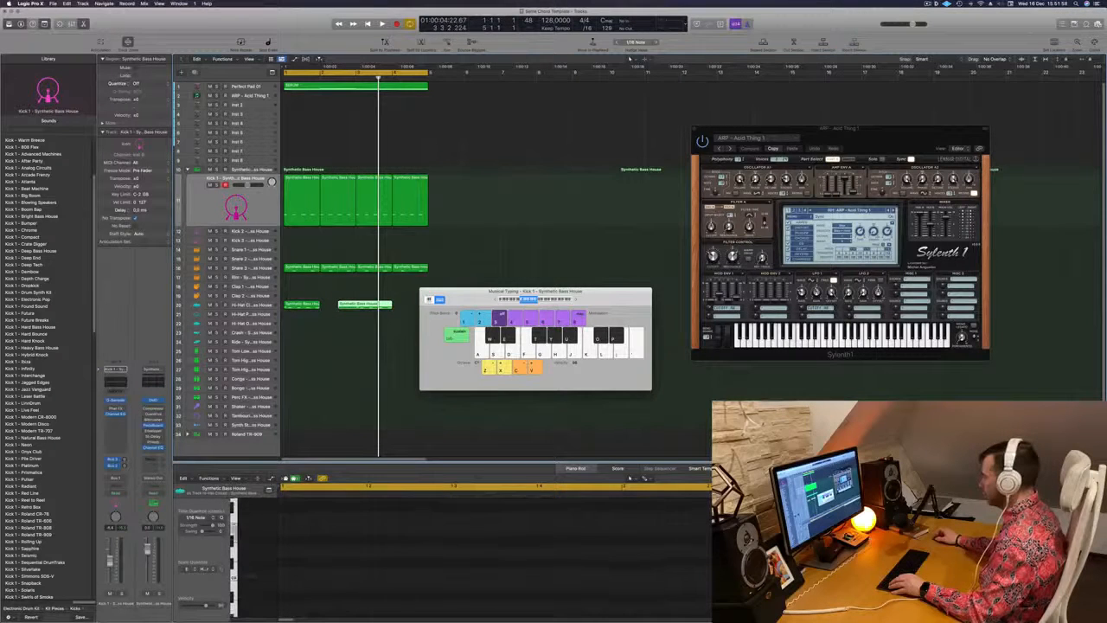
left_click(964, 541)
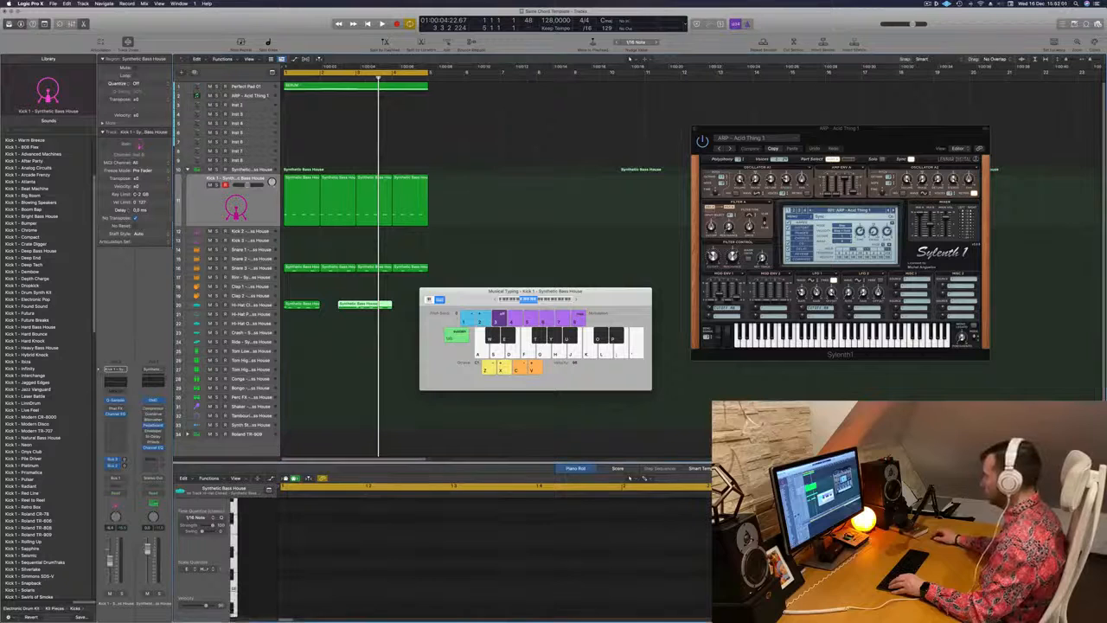
left_click(356, 305, "super")
left_click(347, 306)
key("Delete")
left_click(316, 305)
key("Delete")
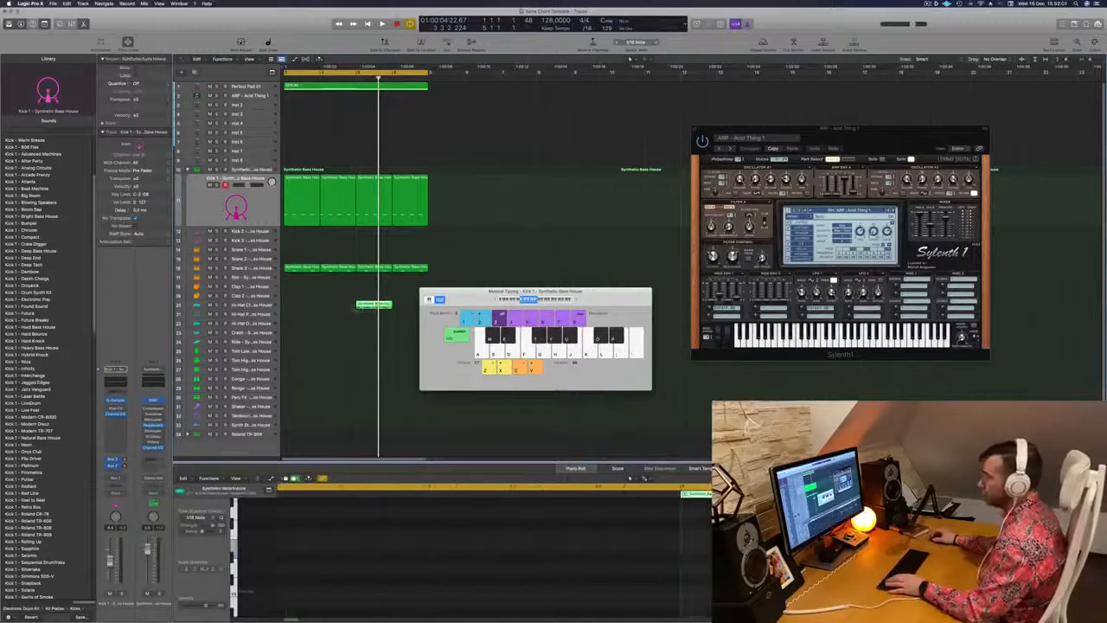
Fill all four bars of the hi-hat track with copies of the off-beat region and move the Musical Typing window aside
left_click_drag(368, 311, 299, 310)
left_click_drag(304, 308, 382, 312)
left_click_drag(451, 292, 556, 293)
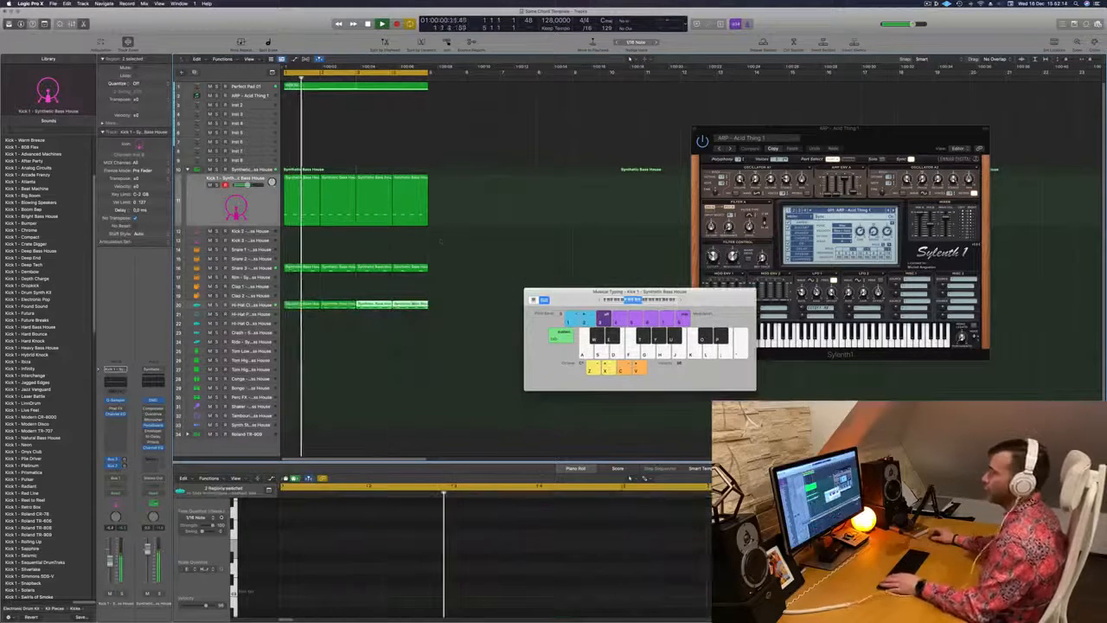
Copy the first kick region to the Kick 2 track and repeat it across all four bars
left_click(300, 223)
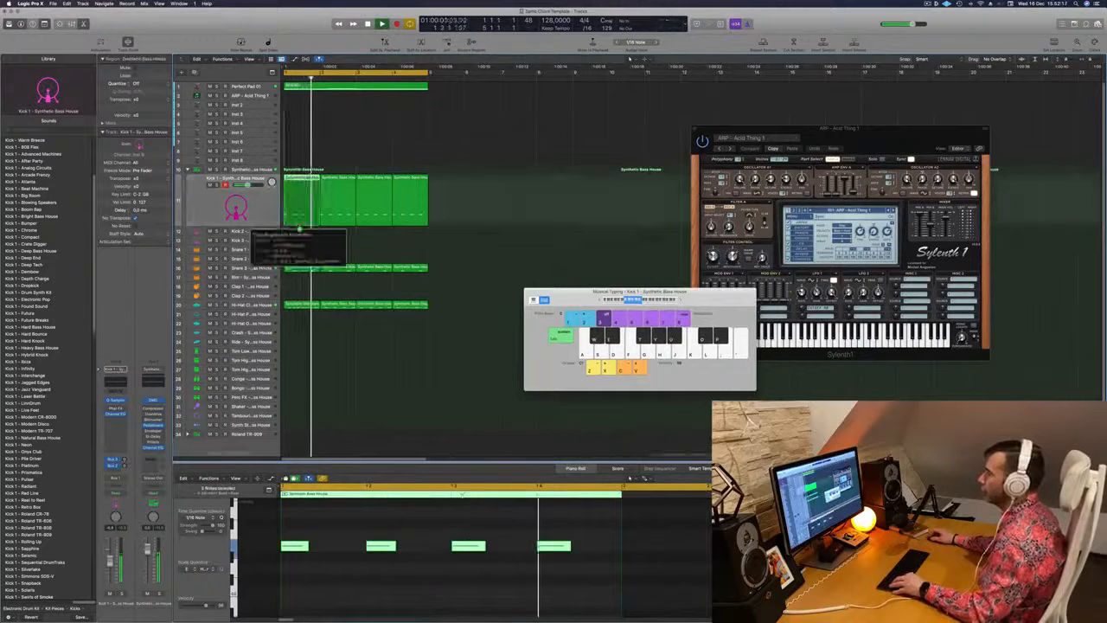
left_click_drag(299, 232, 299, 232)
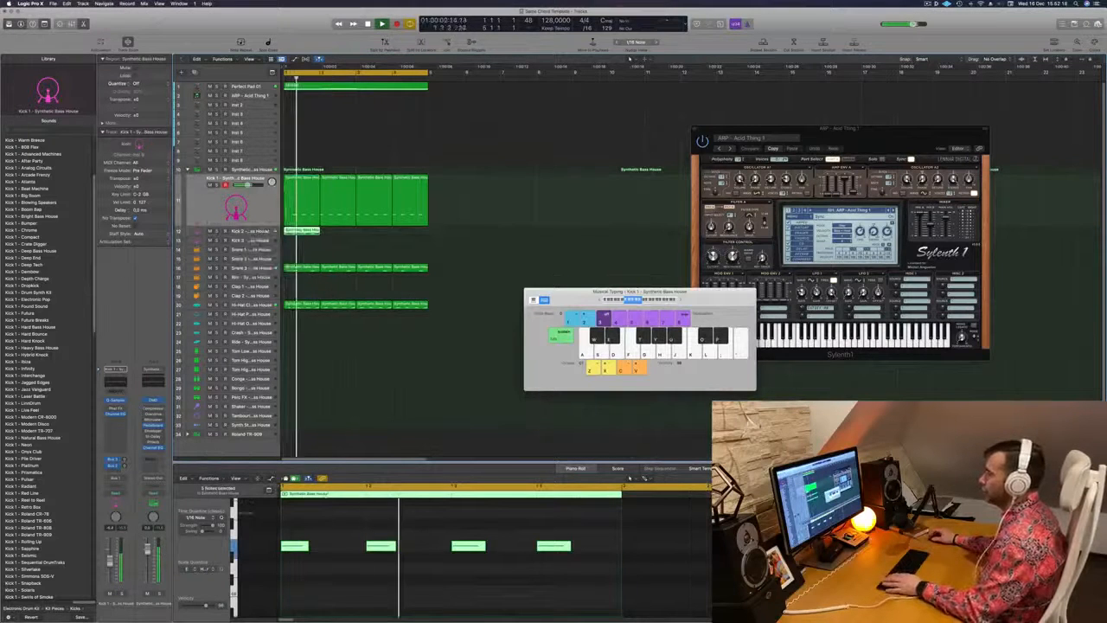
left_click(218, 230)
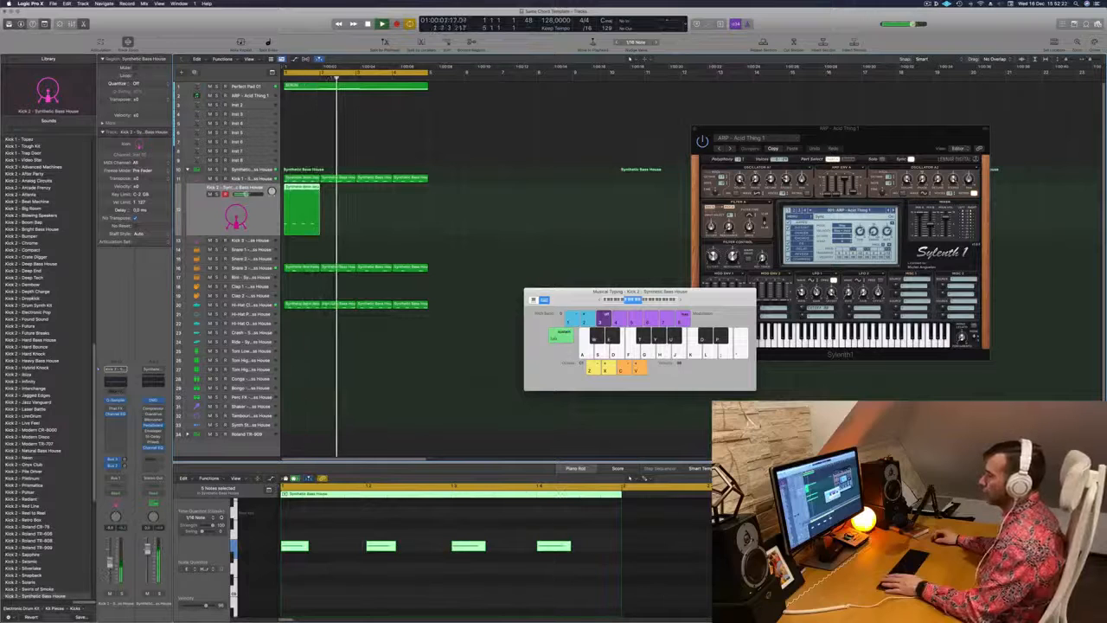
left_click_drag(311, 187, 374, 199)
scroll(338, 116, "down", 1)
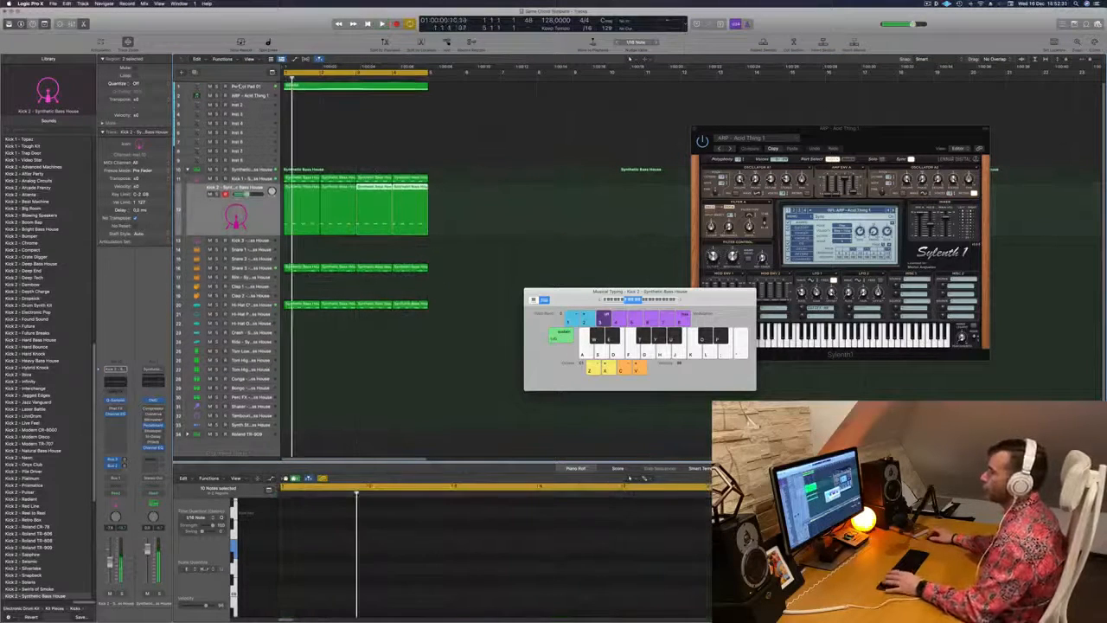
Mute the Perfect Pad 01 track and play the loop
left_click(371, 85)
left_click(210, 92)
key("space")
key("space")
key("space")
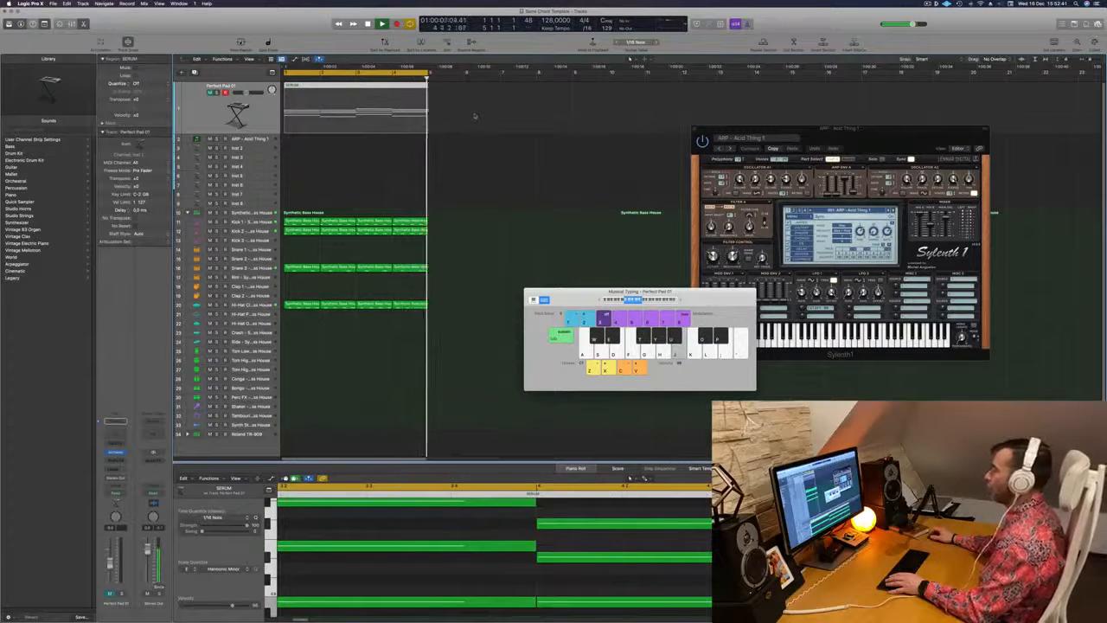
Copy the pad chord region to the ARP - Acid Thing 1 track and show the whole region in the Piano Roll
left_click_drag(376, 93, 362, 150)
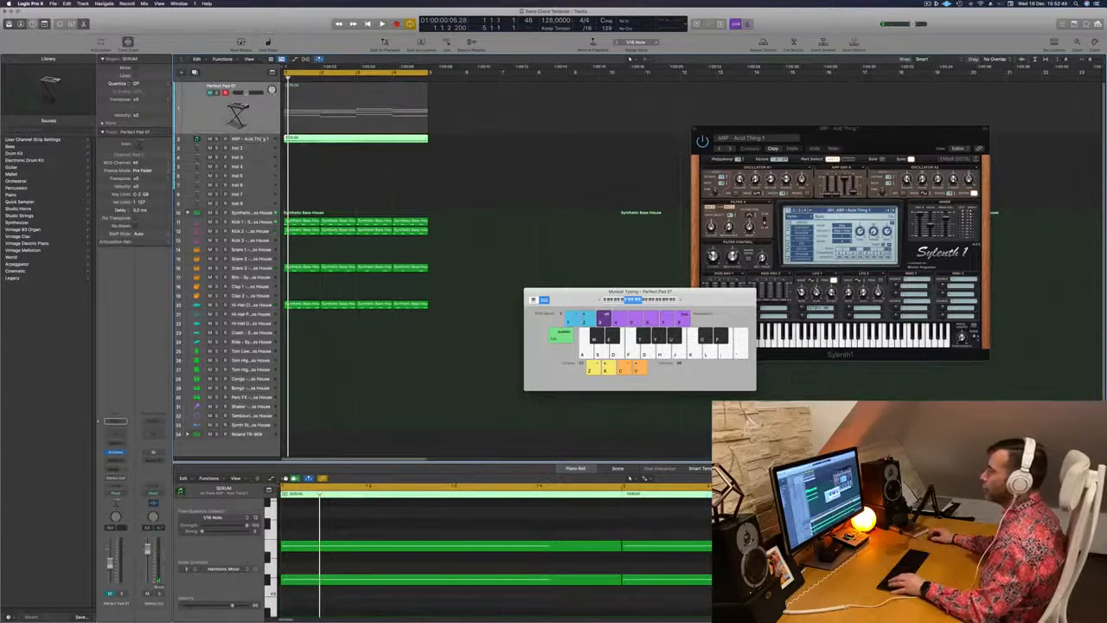
left_click(262, 139)
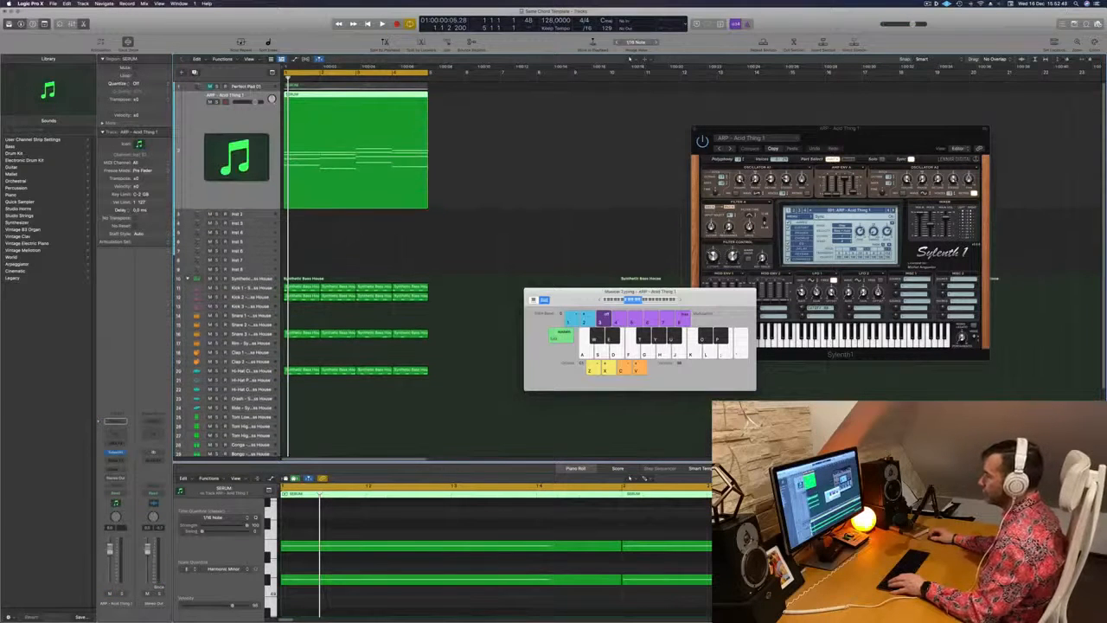
key("e")
key("e")
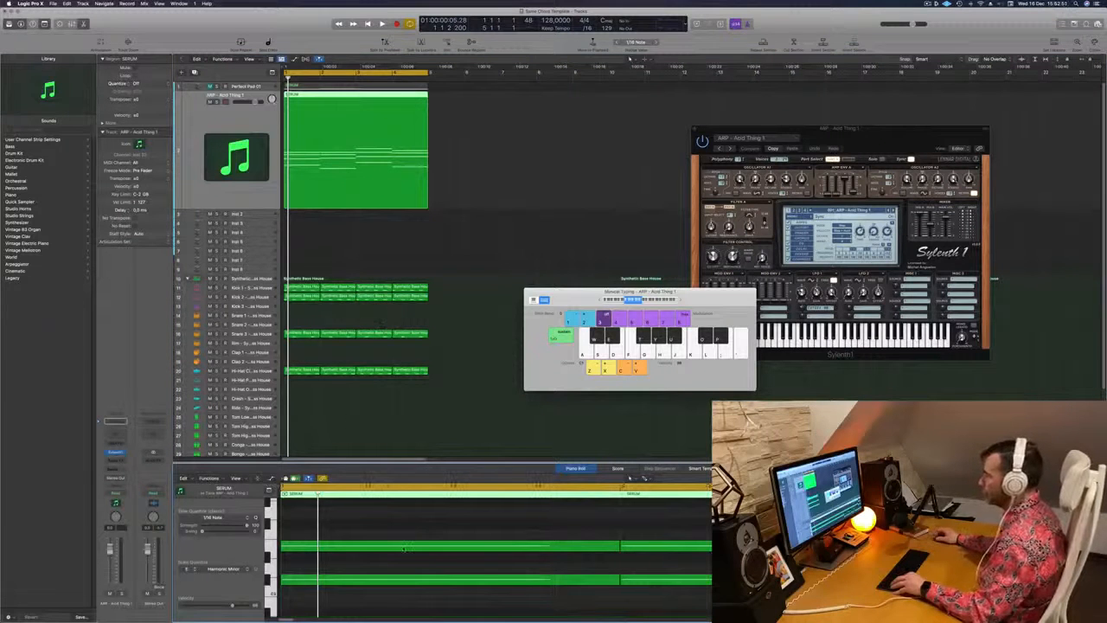
key("z")
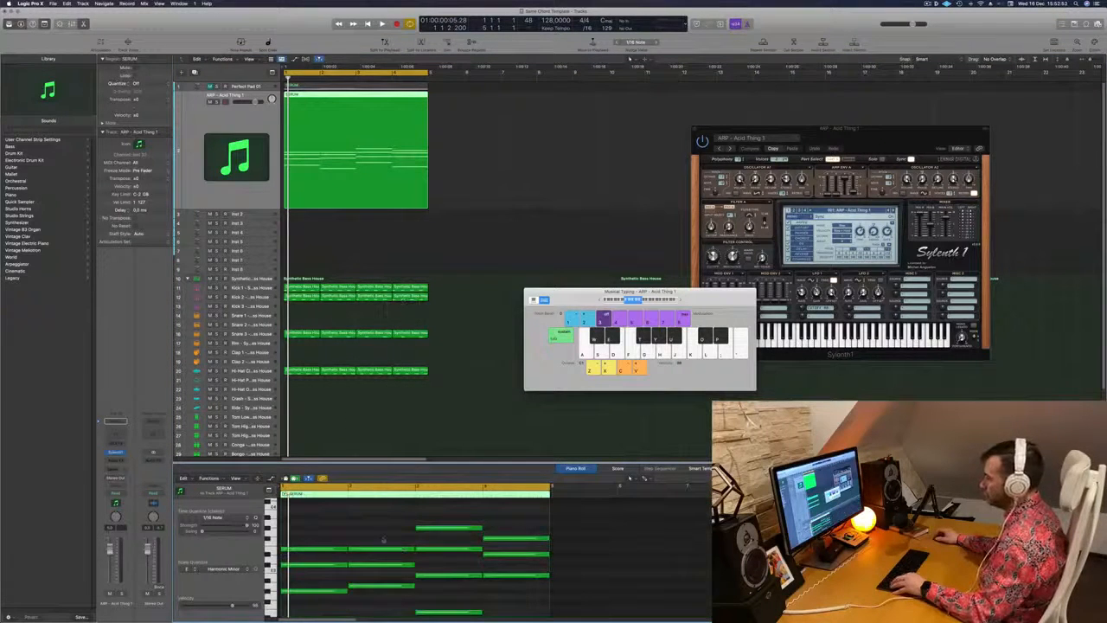
key("super+Up")
Shorten all the copied chord notes to brief stabs at the start of each bar and play them
left_click_drag(321, 529, 498, 609)
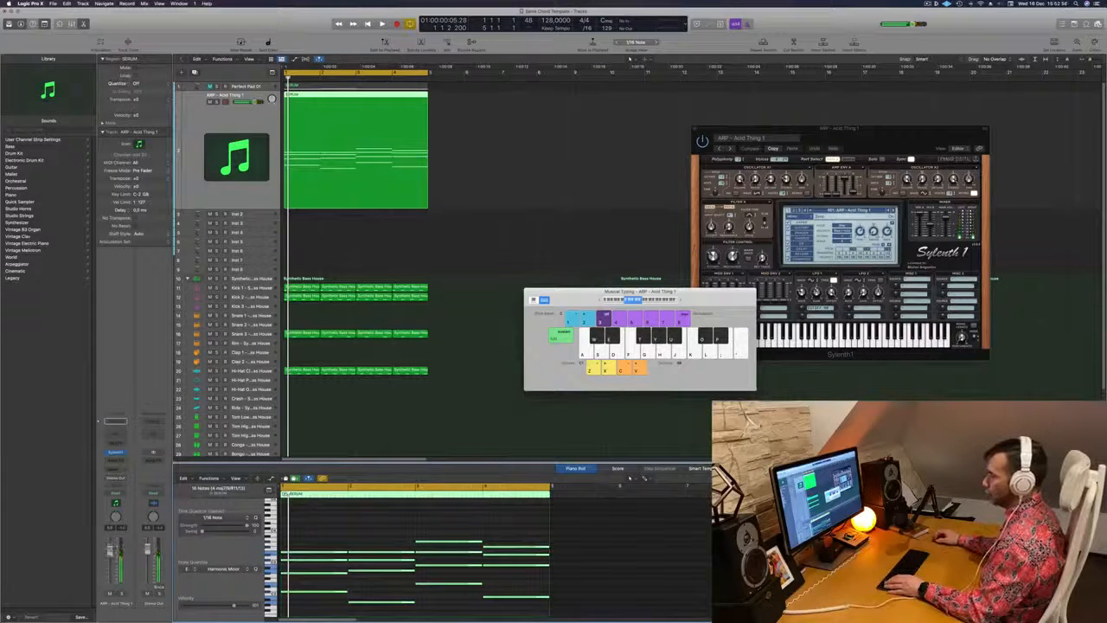
key("space")
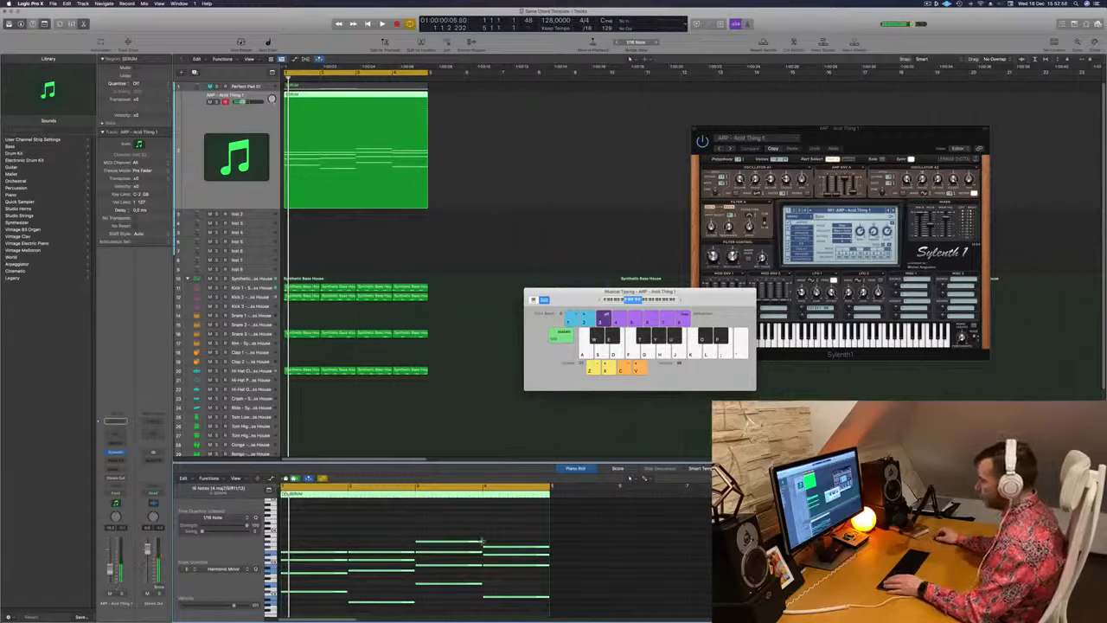
left_click_drag(481, 547, 418, 549)
key("space")
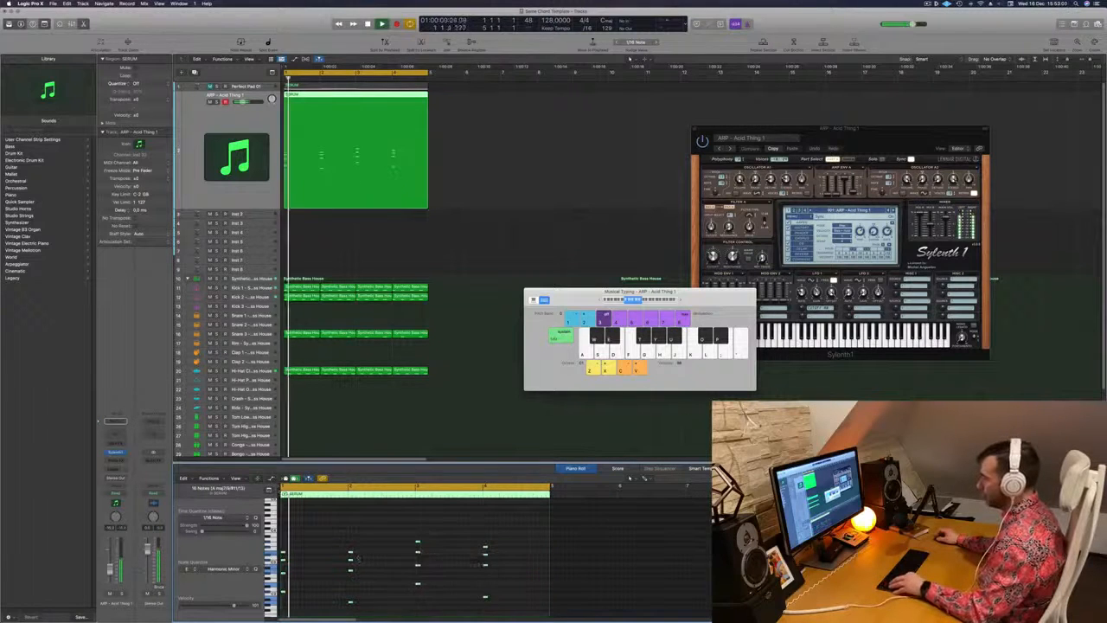
key("space")
key("space")
Copy the short chord stabs onto every beat of all four bars and play the region
left_click_drag(419, 552, 386, 558)
left_click_drag(876, 133, 639, 147)
key("space")
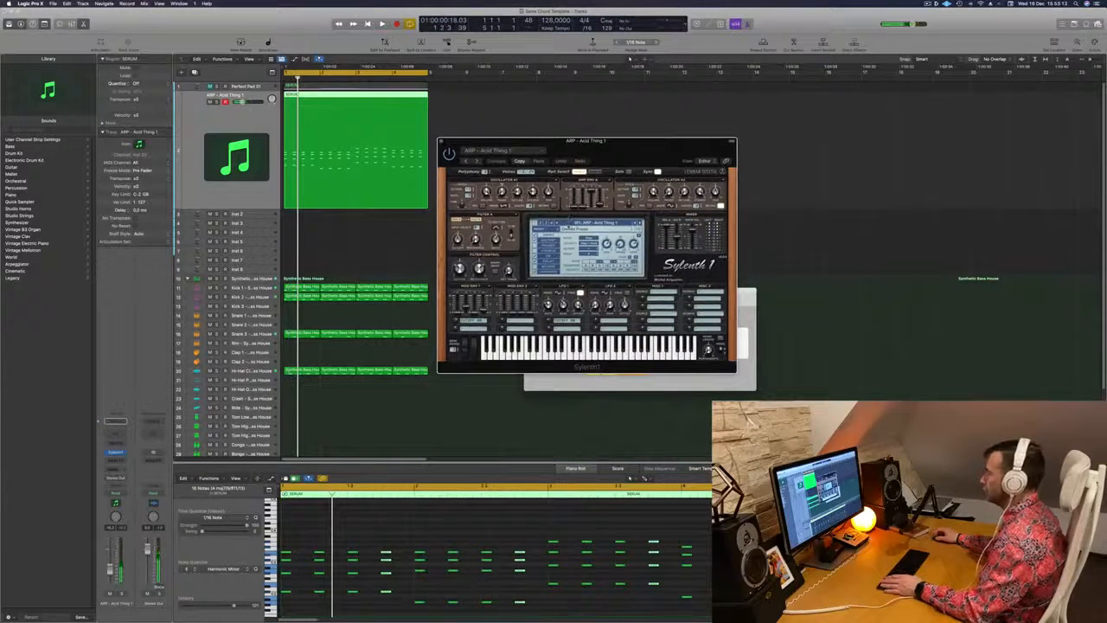
Browse through the Sylenth1 lead and pad presets, load PLUCK - Deadmau5 Thing 1 and play the chords
left_click(574, 225)
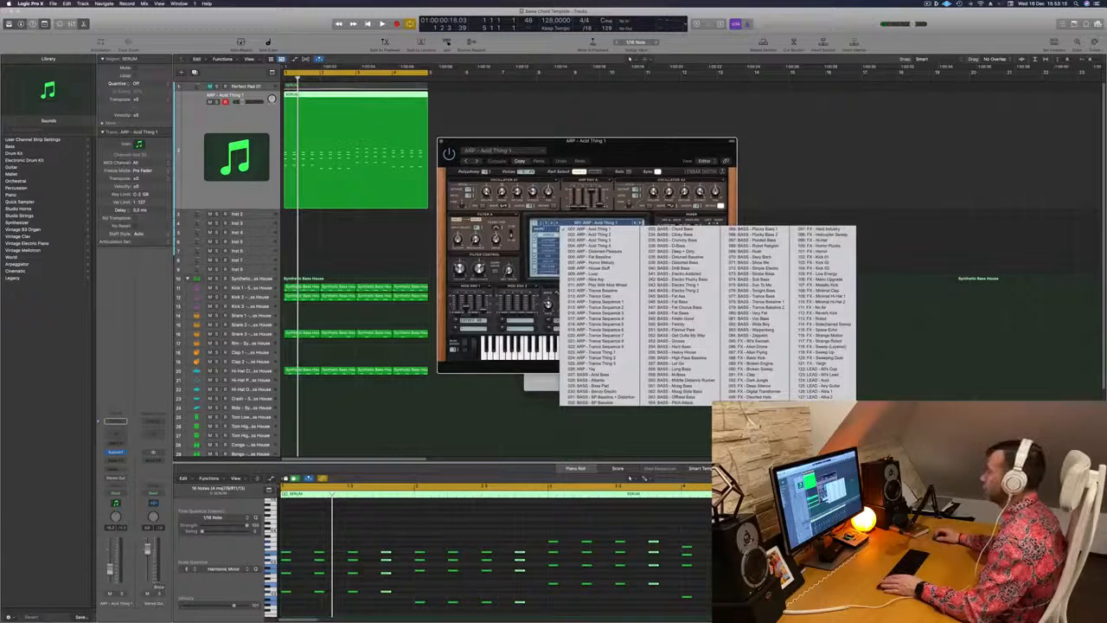
left_click(814, 404)
left_click(588, 224)
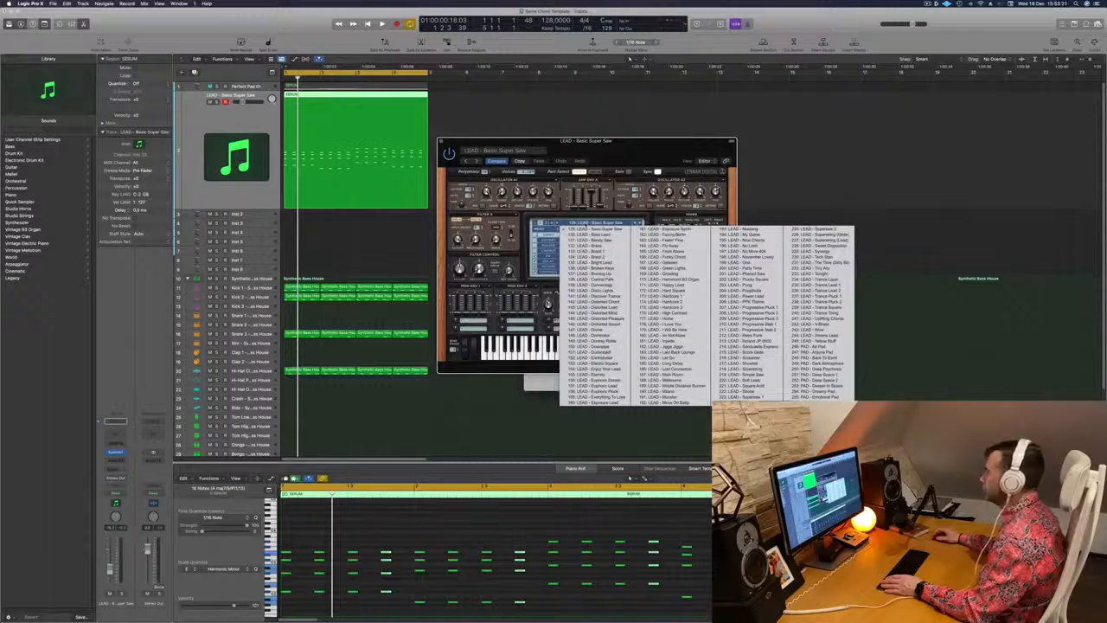
left_click(547, 223)
left_click(560, 225)
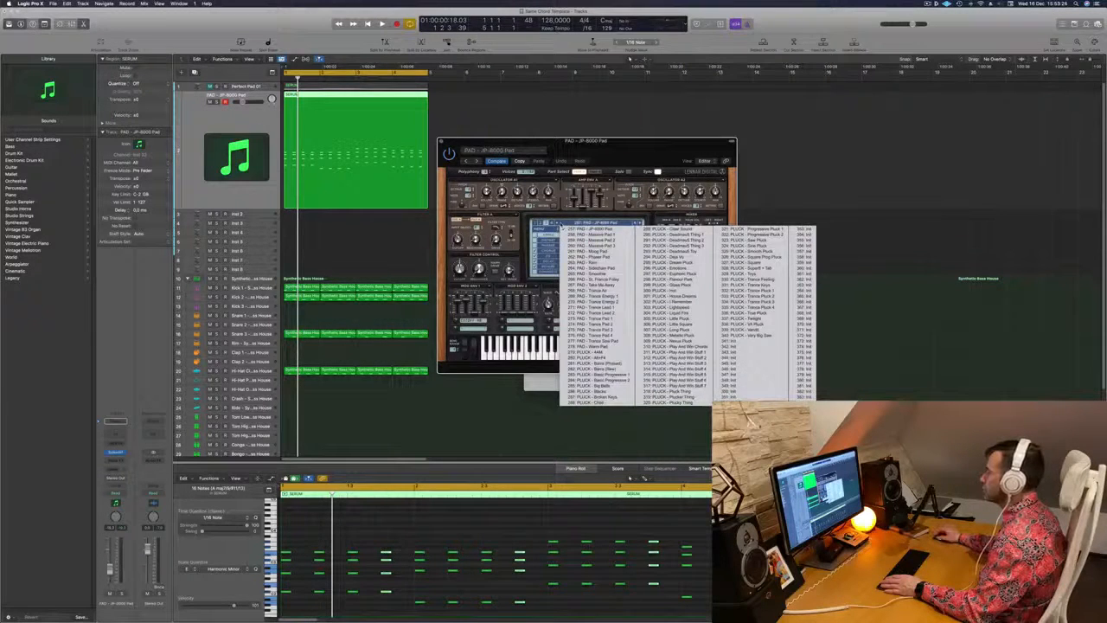
left_click(673, 234)
left_click_drag(578, 140, 664, 104)
key("space")
Audition the presets PLUCK - Deadmau5 Thing 2 and PLUCK - Deadmau5 Toy on the chord stabs
left_click(687, 179)
key("Return")
left_click_drag(730, 100, 776, 127)
key("Return")
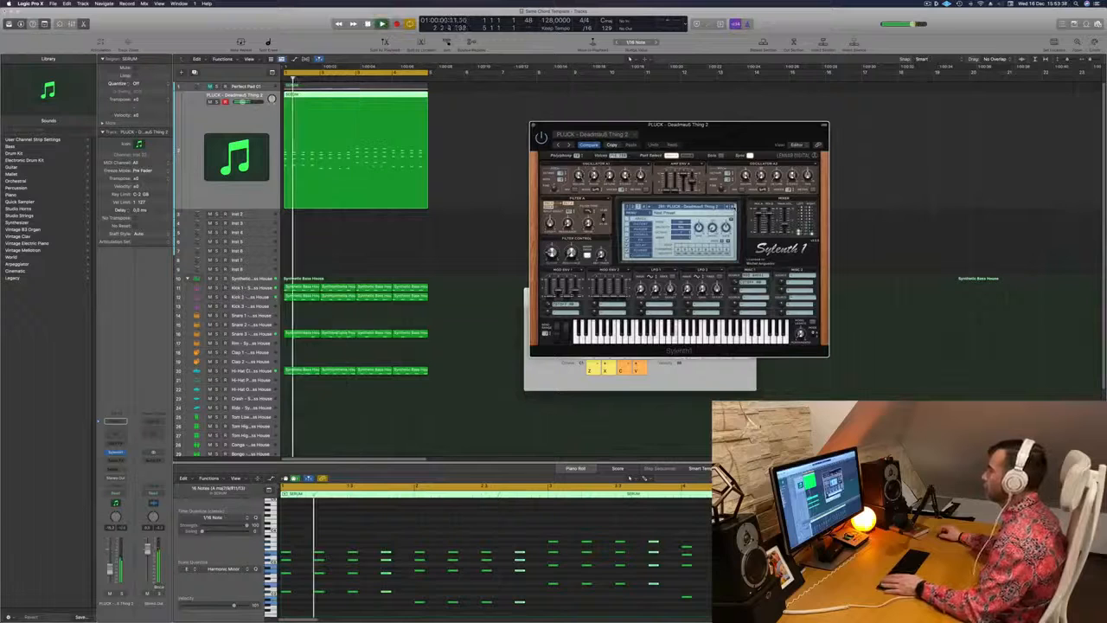
left_click(734, 208)
key("Return")
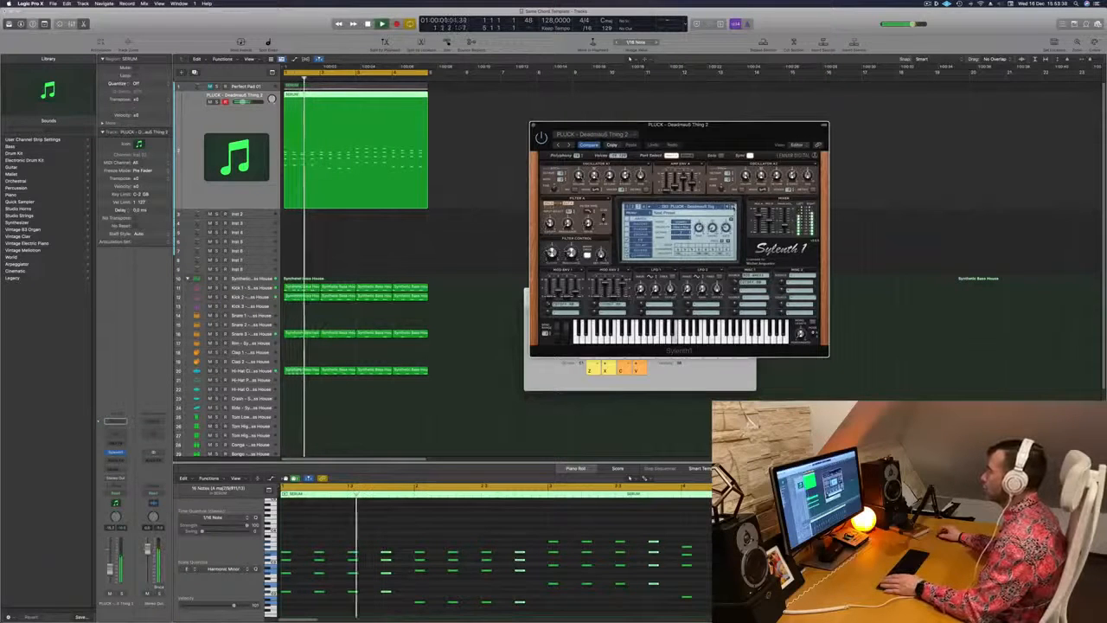
Copy all the chord stabs half a beat later so a chord falls on every eighth note, and play them
left_click(356, 517)
key("super+Right")
key("super+Right")
scroll(361, 532, "left", 4)
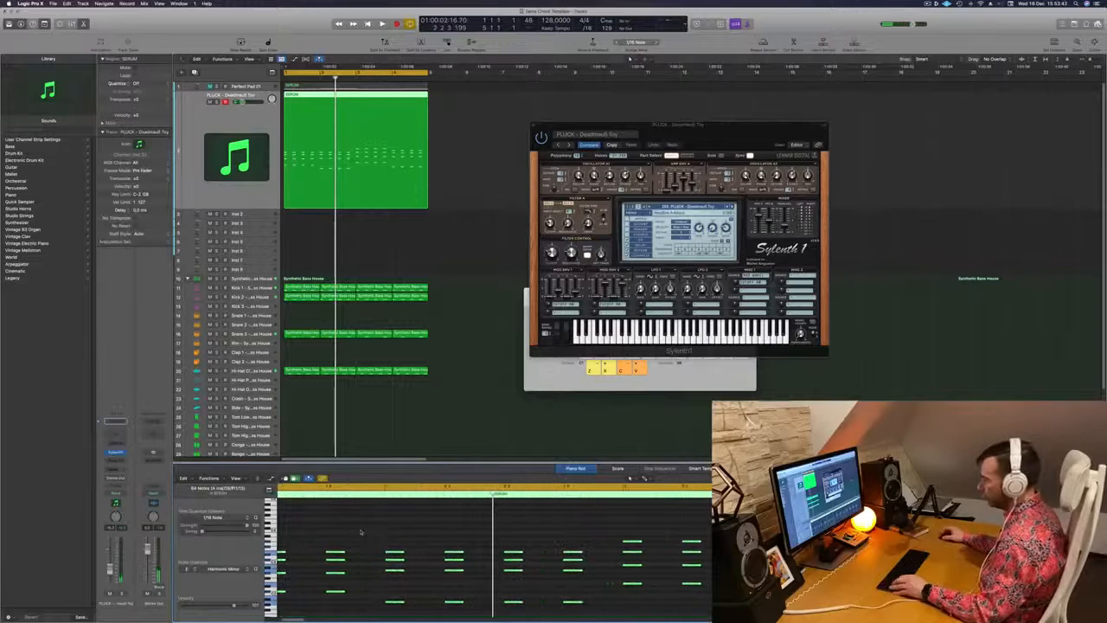
left_click_drag(291, 559, 320, 559)
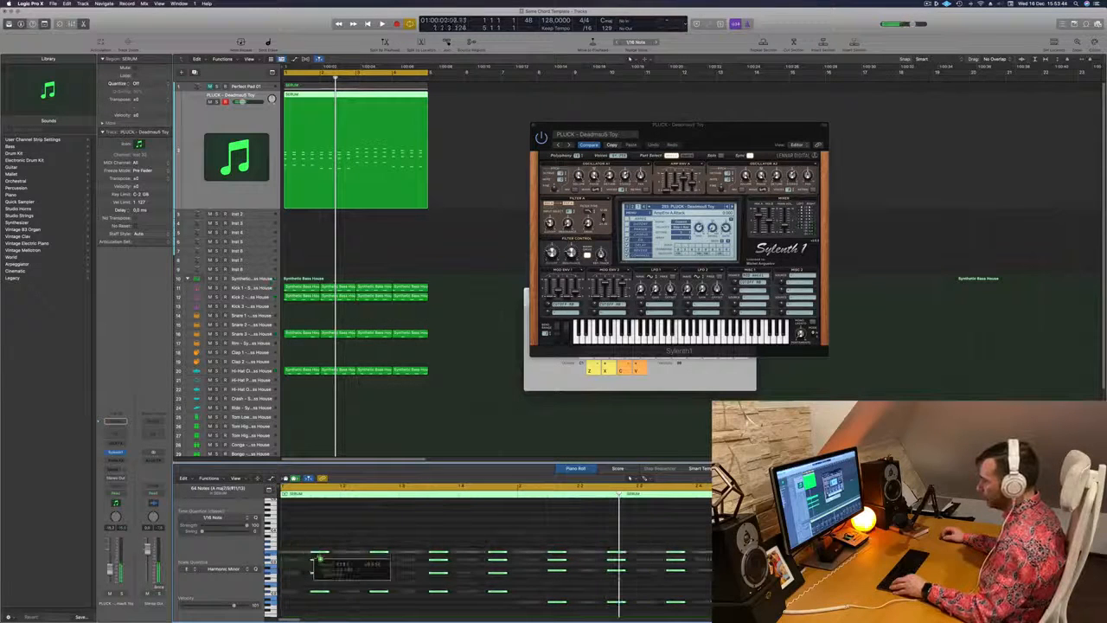
key("space")
Load the PLUCK - Deadmau5 Thing 1 preset for the eighth-note chords
left_click_drag(719, 132, 697, 169)
left_click(704, 244)
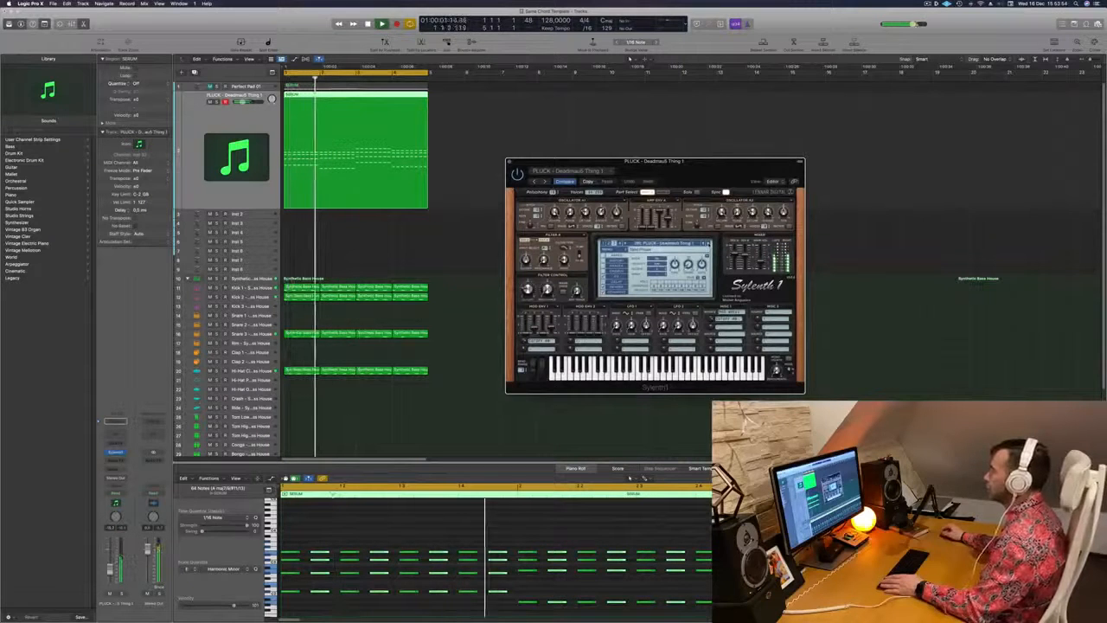
left_click_drag(708, 162, 695, 111)
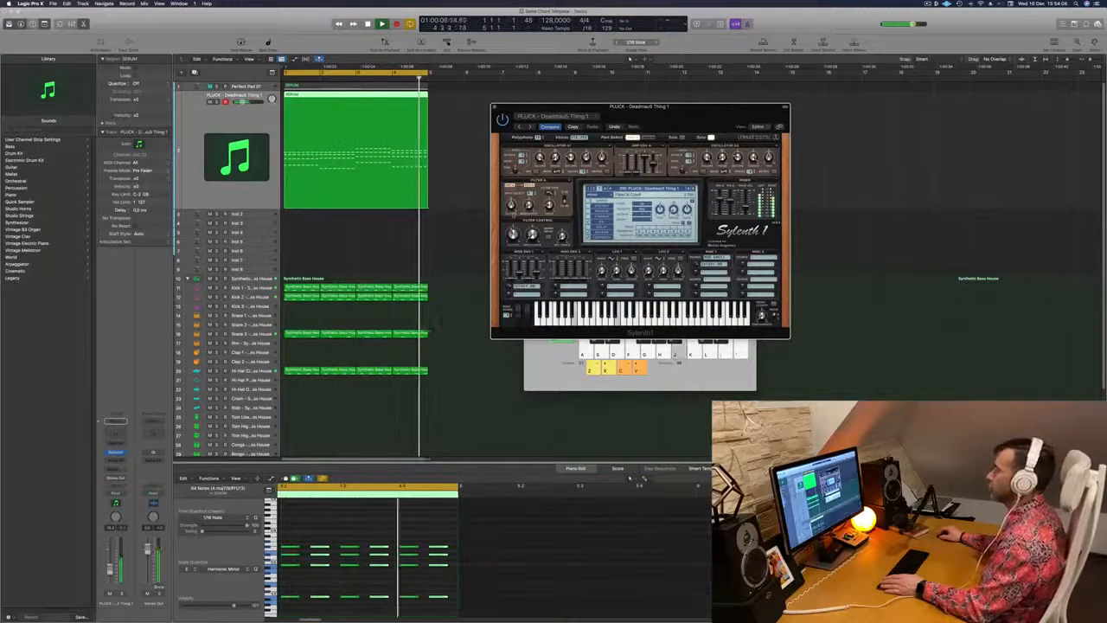
Play the pluck chords together with the drum loop several times to judge the sound
left_click_drag(571, 106, 616, 101)
key("space")
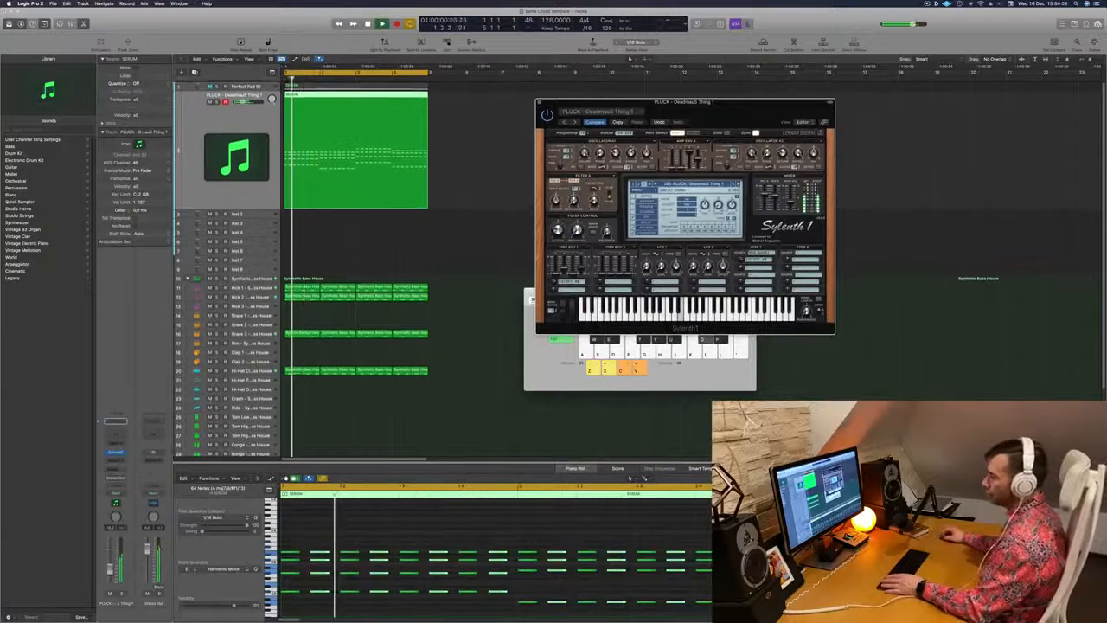
key("space")
key("space")
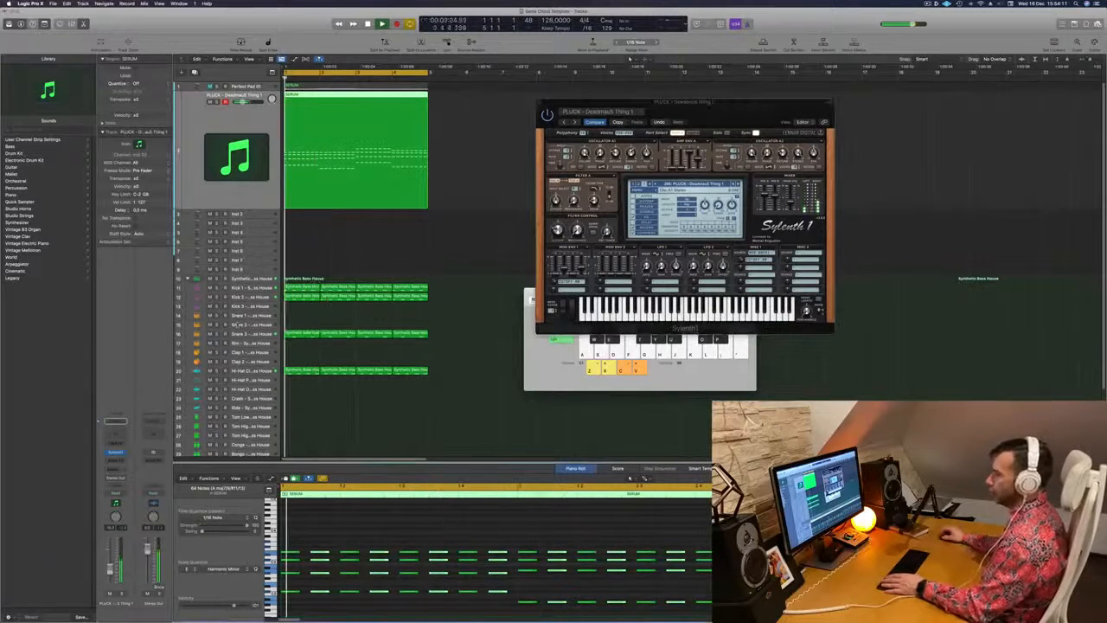
key("space")
key("space")
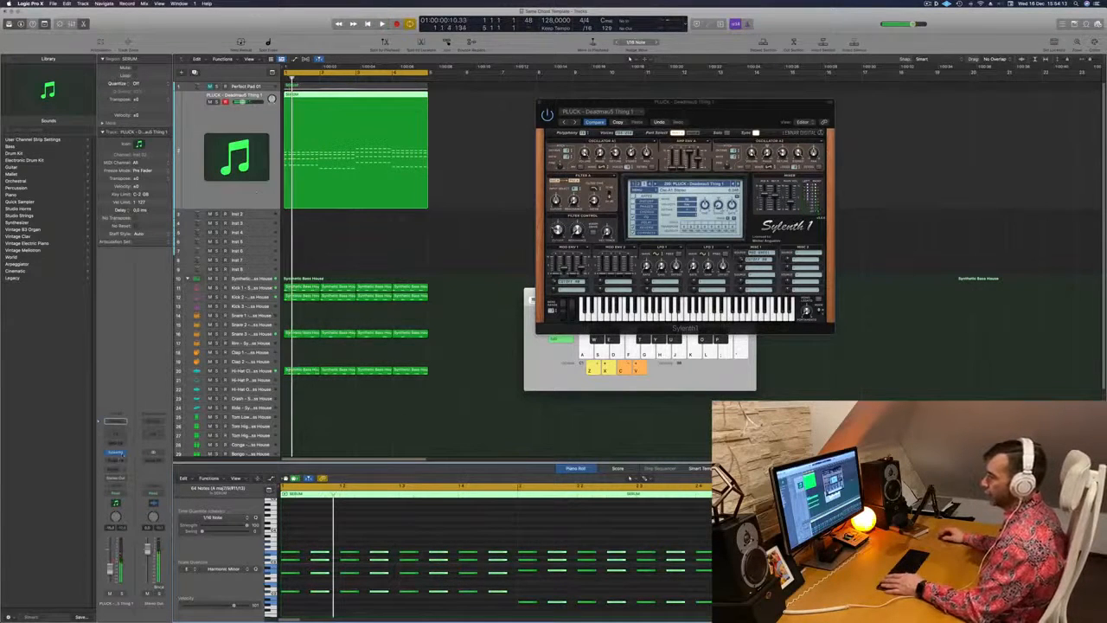
Insert a stereo Compressor after Sylenth1 on the pluck track
left_click(115, 451)
left_click(125, 460)
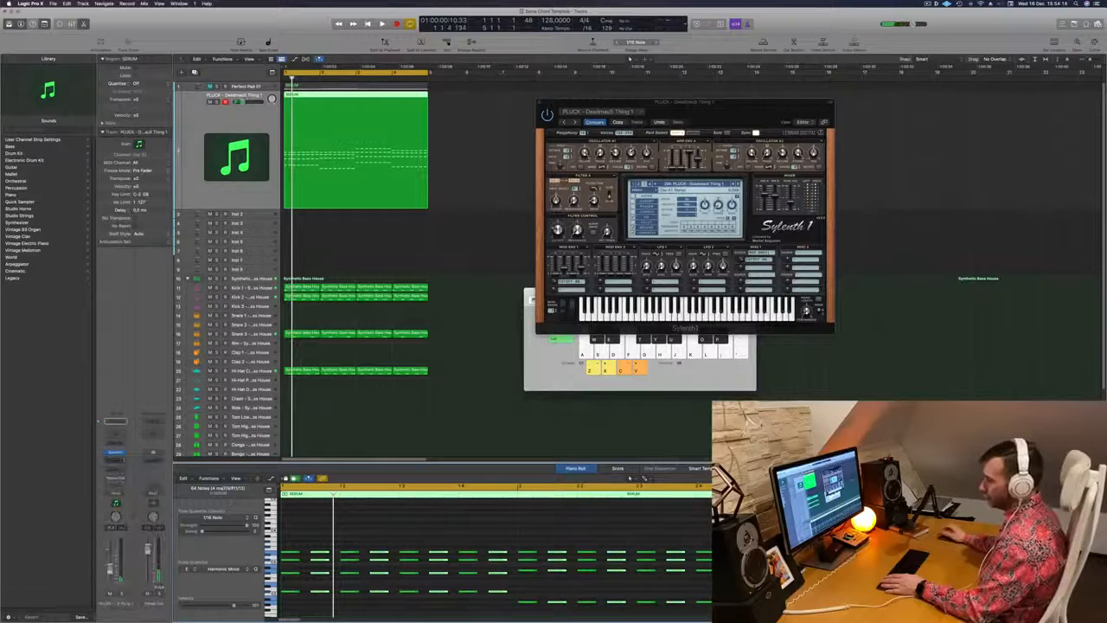
left_click(115, 452)
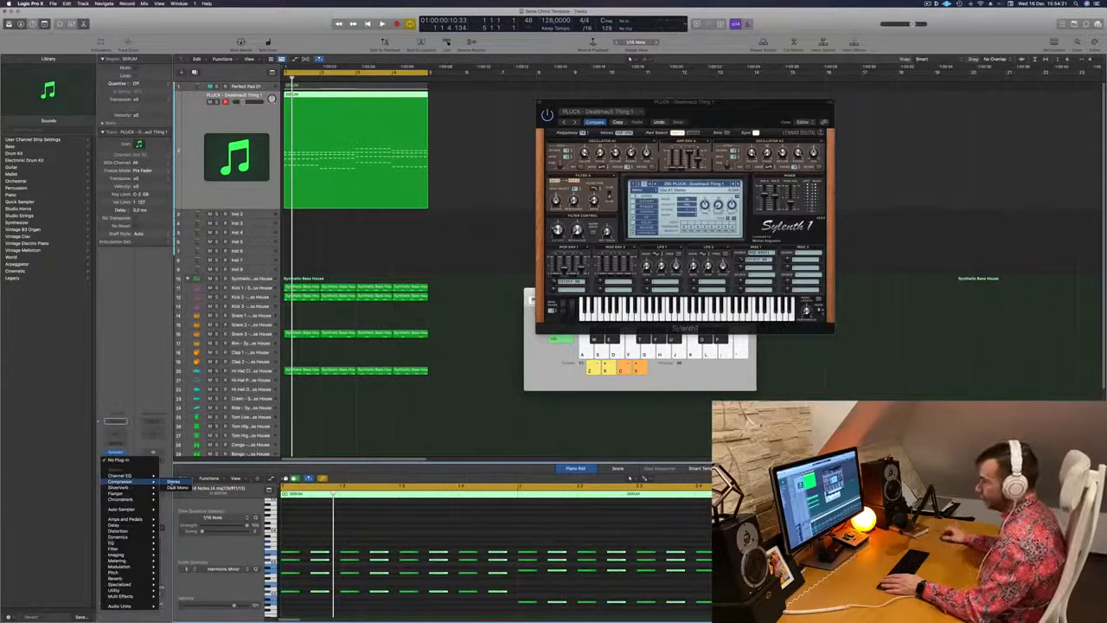
left_click(176, 482)
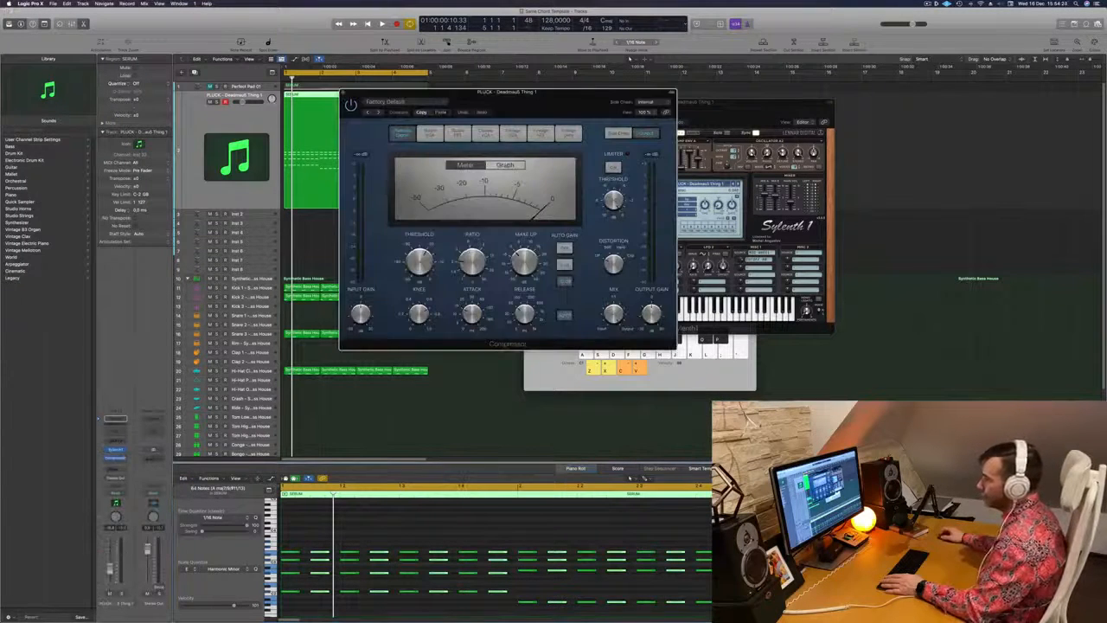
Side-chain the pluck's compressor to Kick 1 - Synthetic Bass House, play the loop, and close the compressor
key("space")
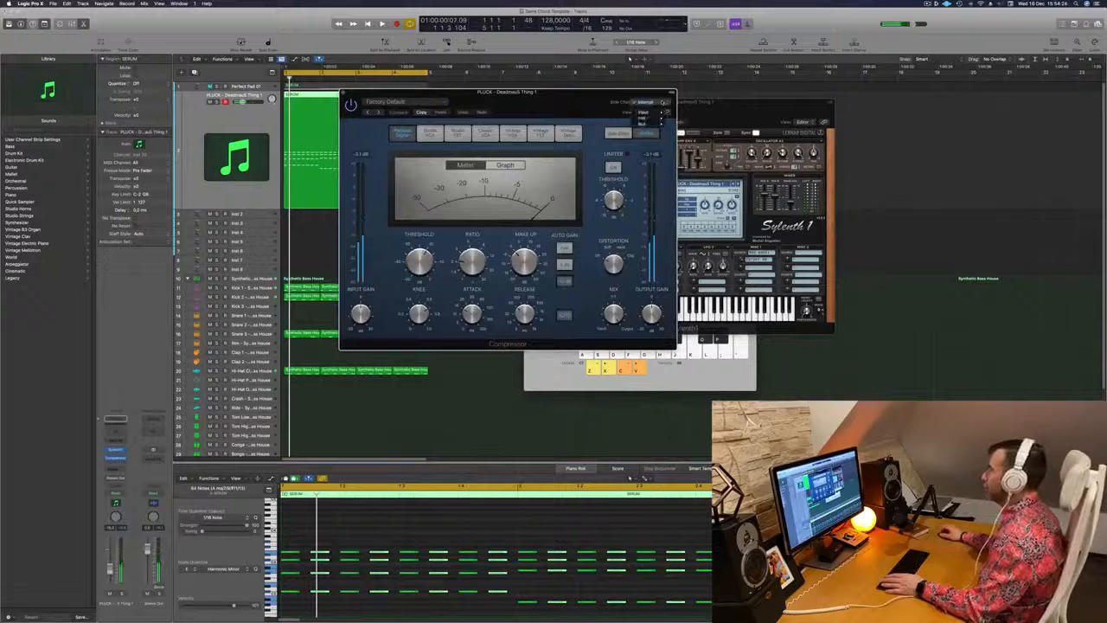
mouse_move(651, 124)
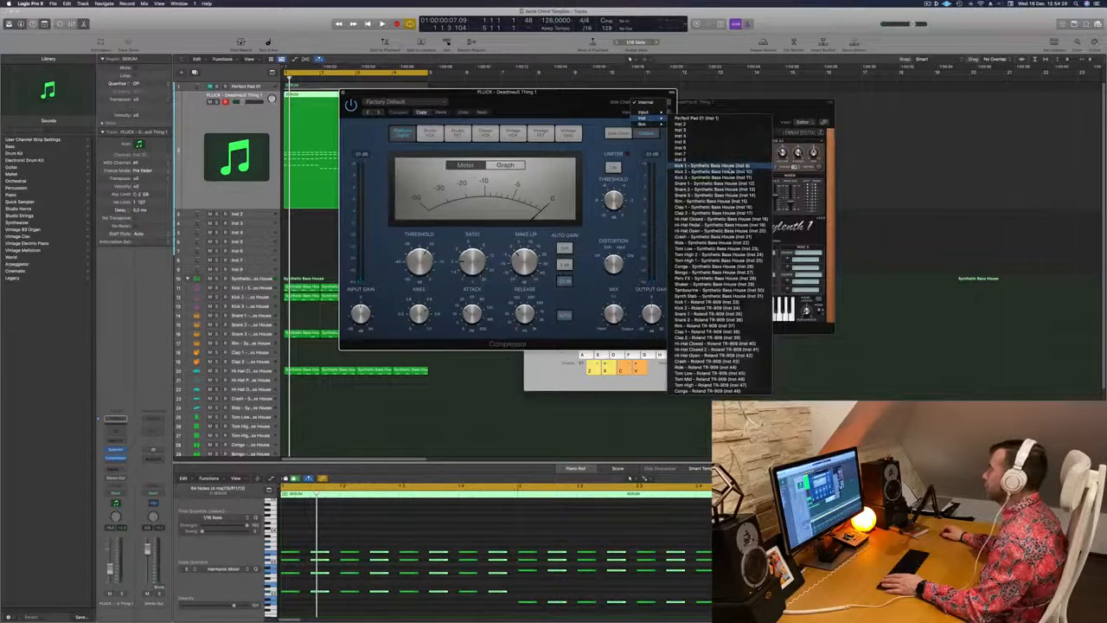
left_click(714, 165)
left_click_drag(519, 92, 704, 118)
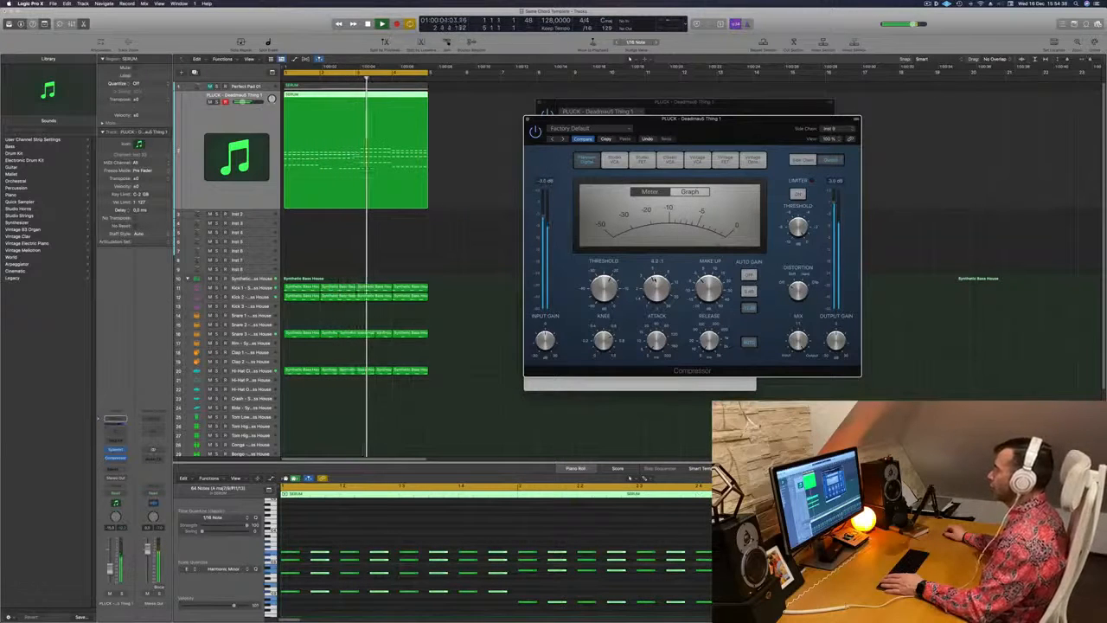
key("space")
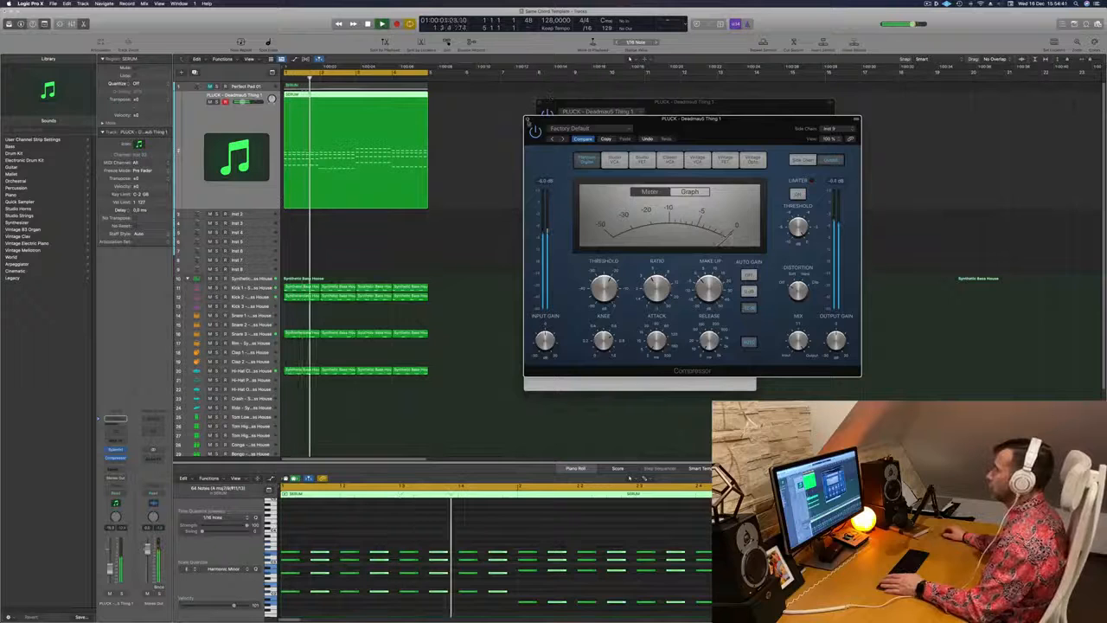
left_click(528, 119)
Open Sylenth1's reverb settings for the pluck and adjust the dry/wet amount while playing the loop
left_click_drag(560, 103, 523, 100)
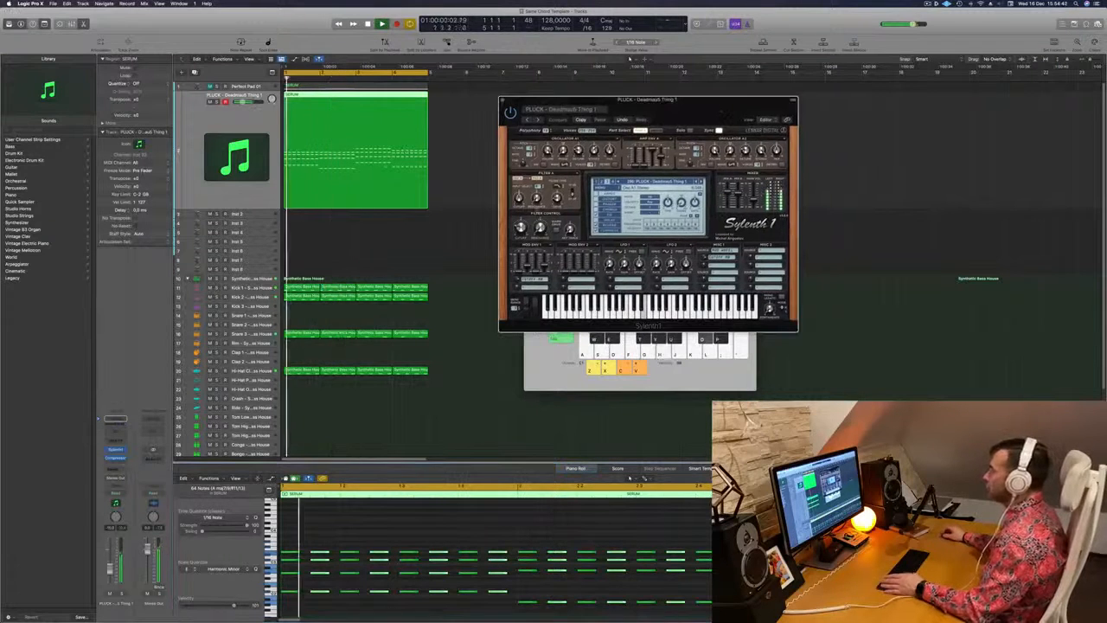
key("space")
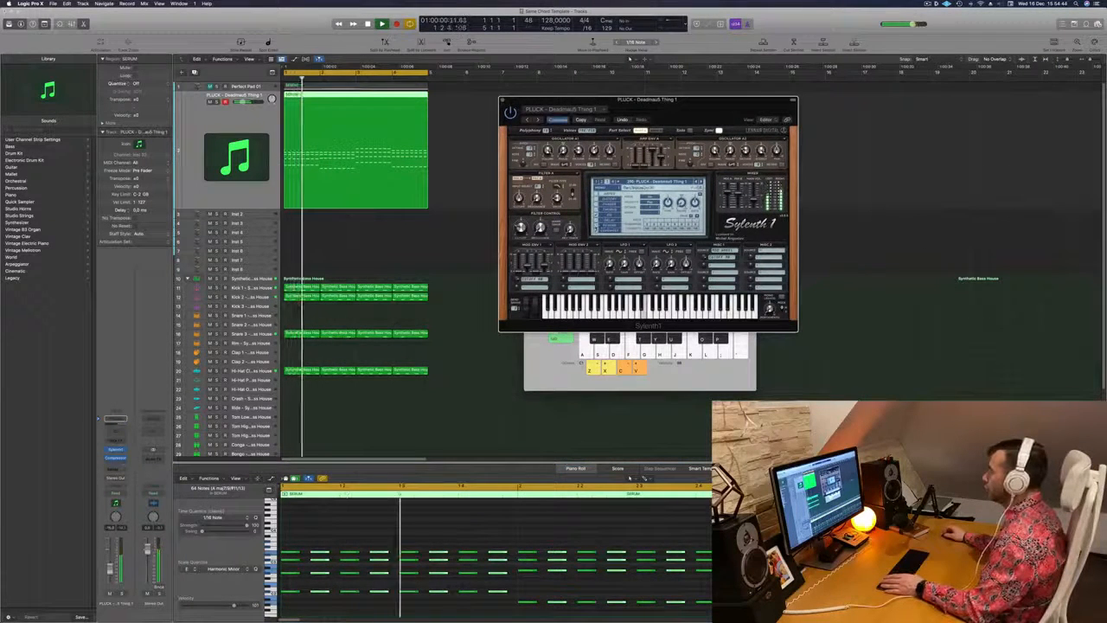
left_click(609, 225)
key("space")
key("space")
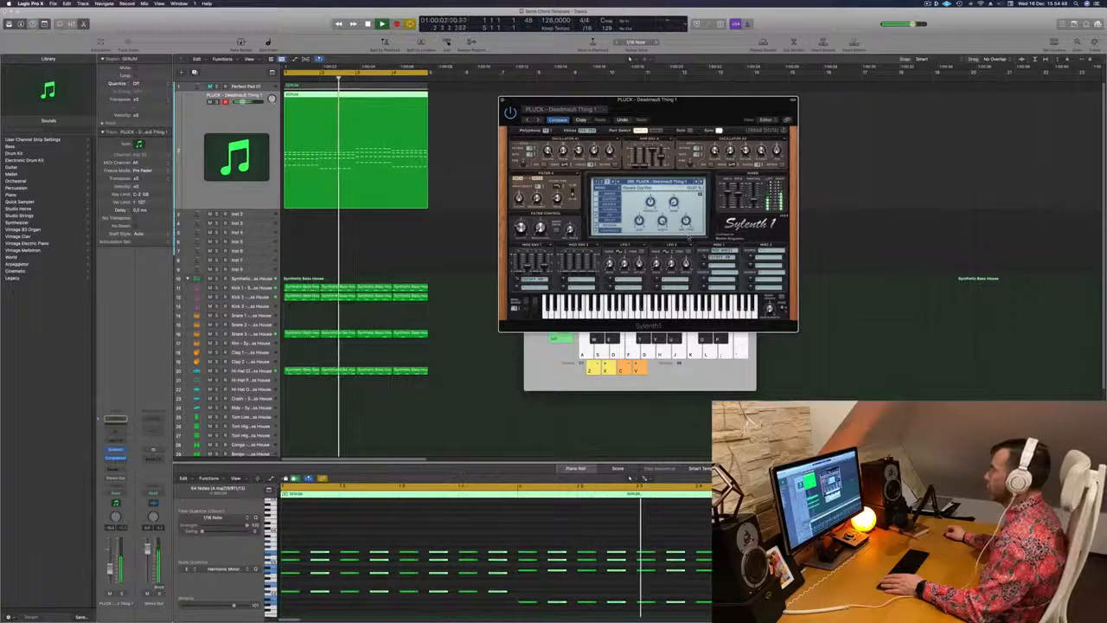
left_click_drag(675, 229, 699, 233)
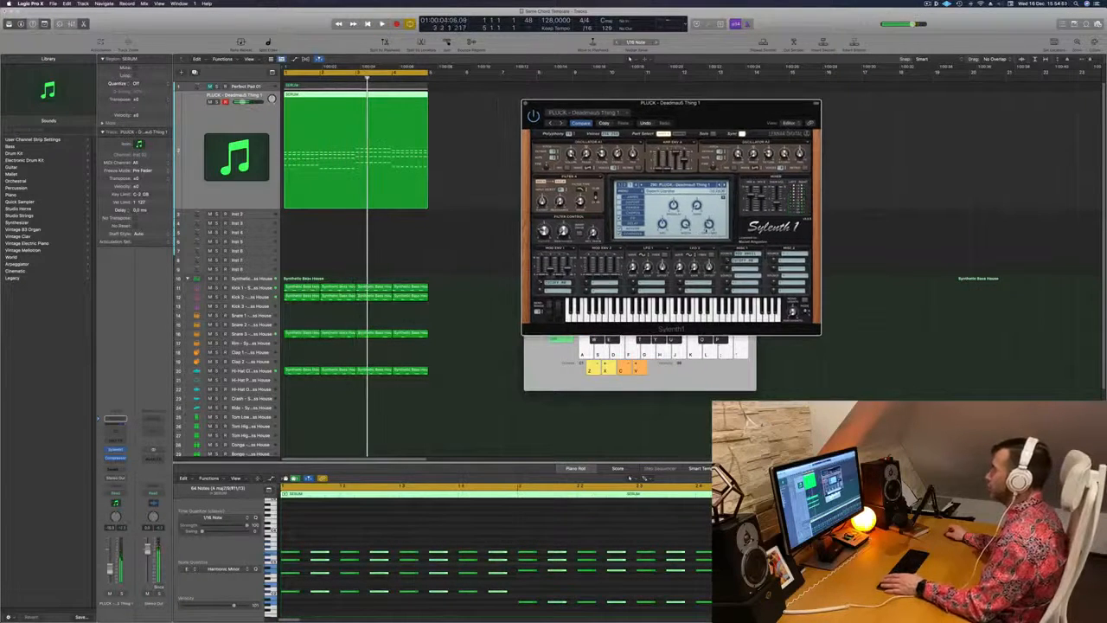
key("space")
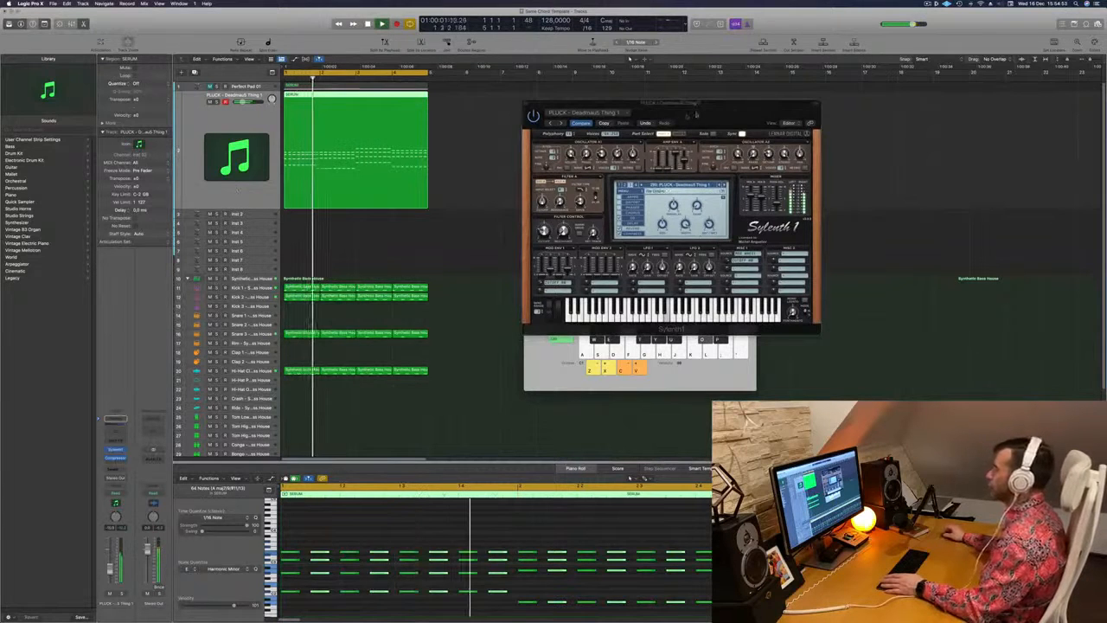
left_click_drag(670, 103, 772, 93)
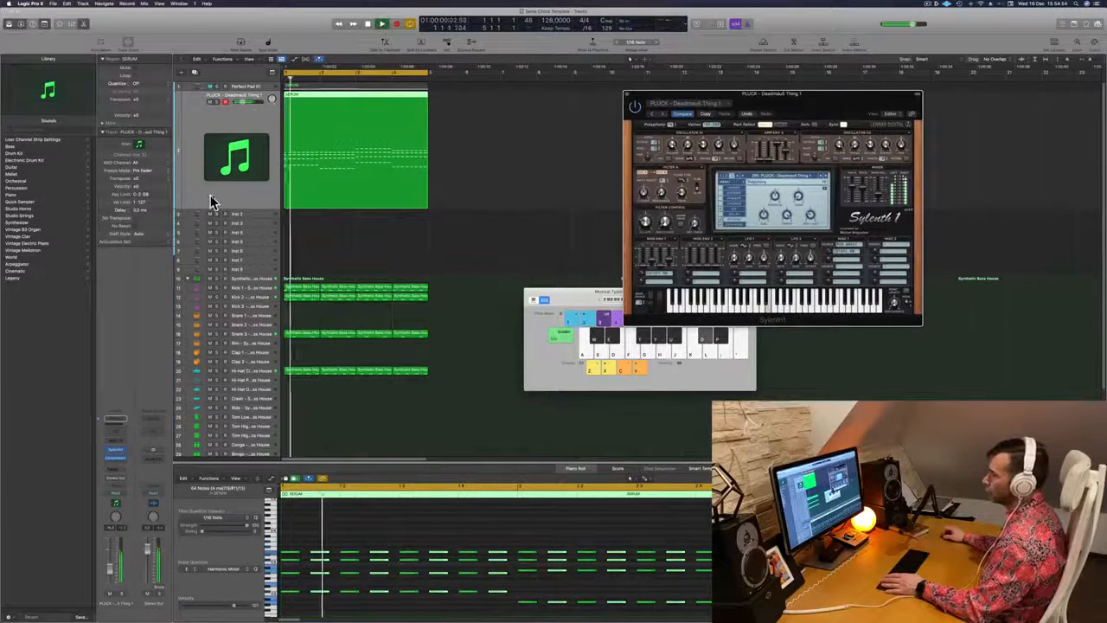
Send the pluck track to an unused bus and insert SilverVerb on the resulting aux channel
left_click(213, 201)
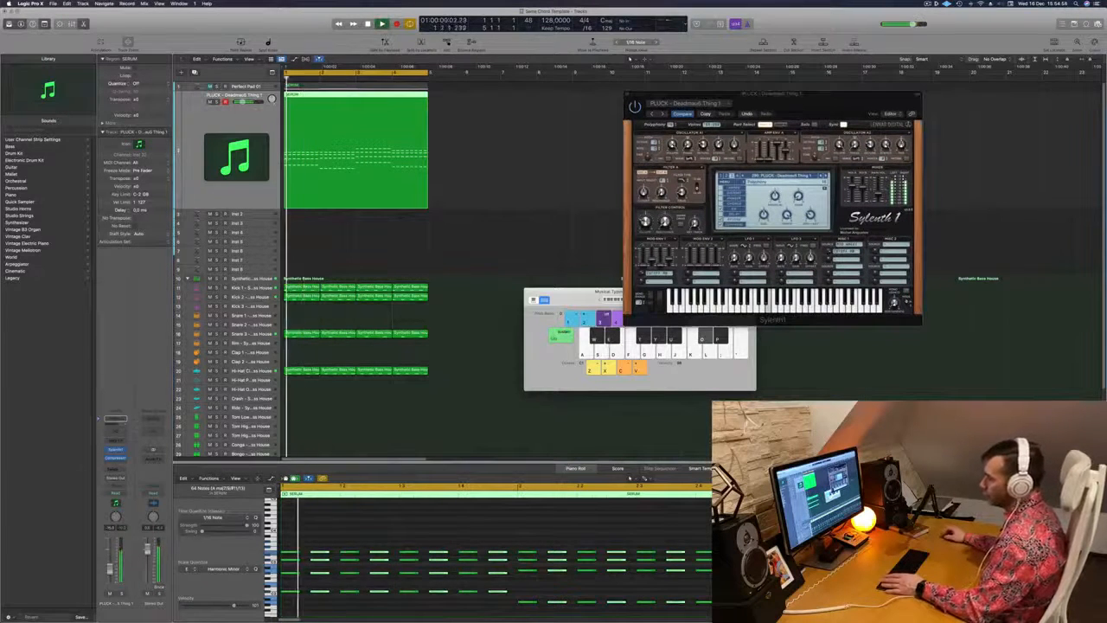
left_click(115, 468)
mouse_move(113, 477)
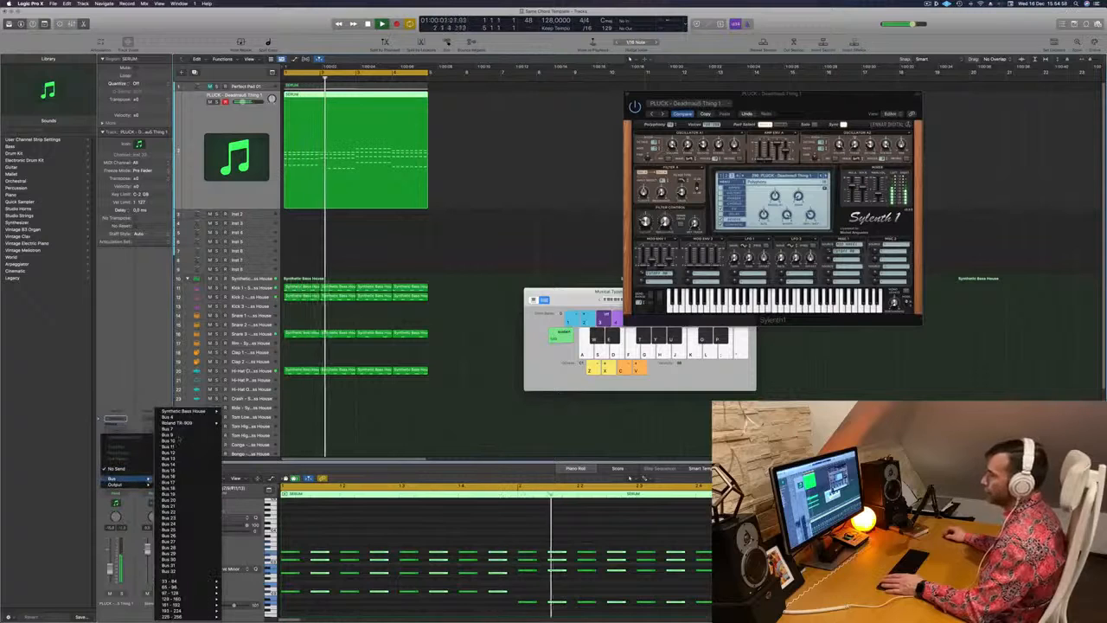
left_click(172, 435)
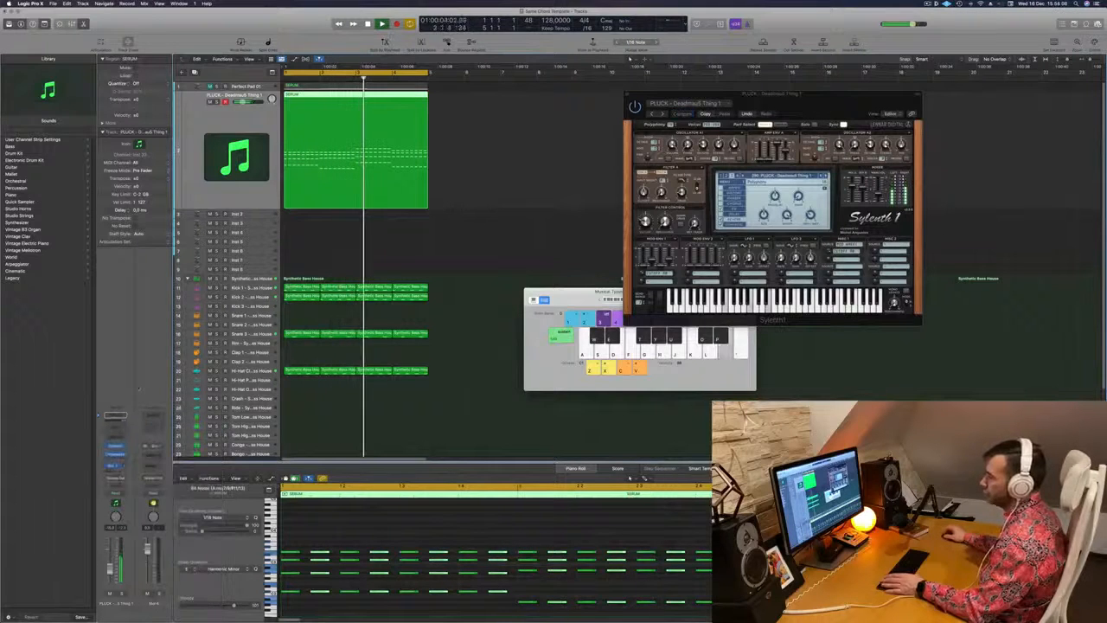
left_click(155, 455)
mouse_move(158, 481)
left_click(212, 482)
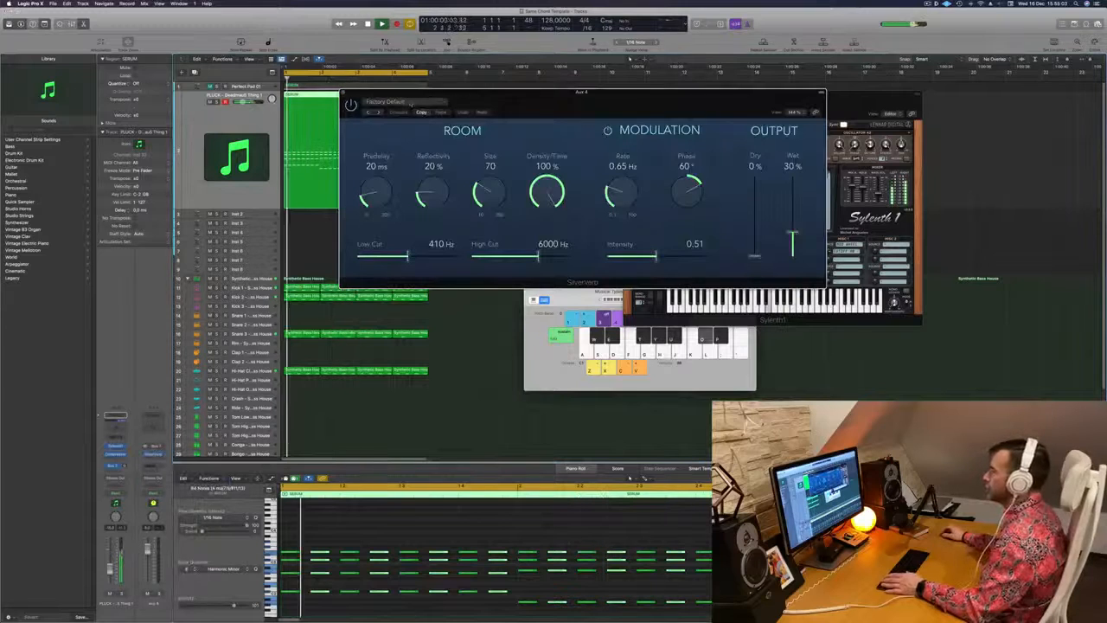
Load the grandiose preset in SilverVerb with 100% wet output, and adjust the pluck's send level to it during playback
left_click(410, 102)
left_click(395, 229)
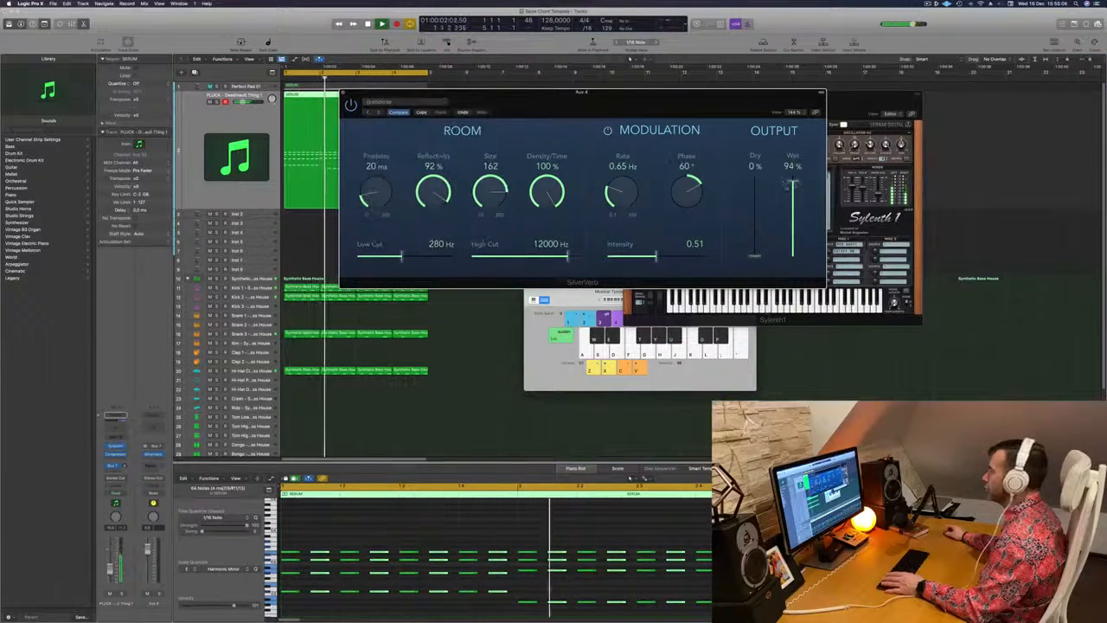
left_click_drag(797, 169, 797, 161)
left_click_drag(684, 93, 816, 98)
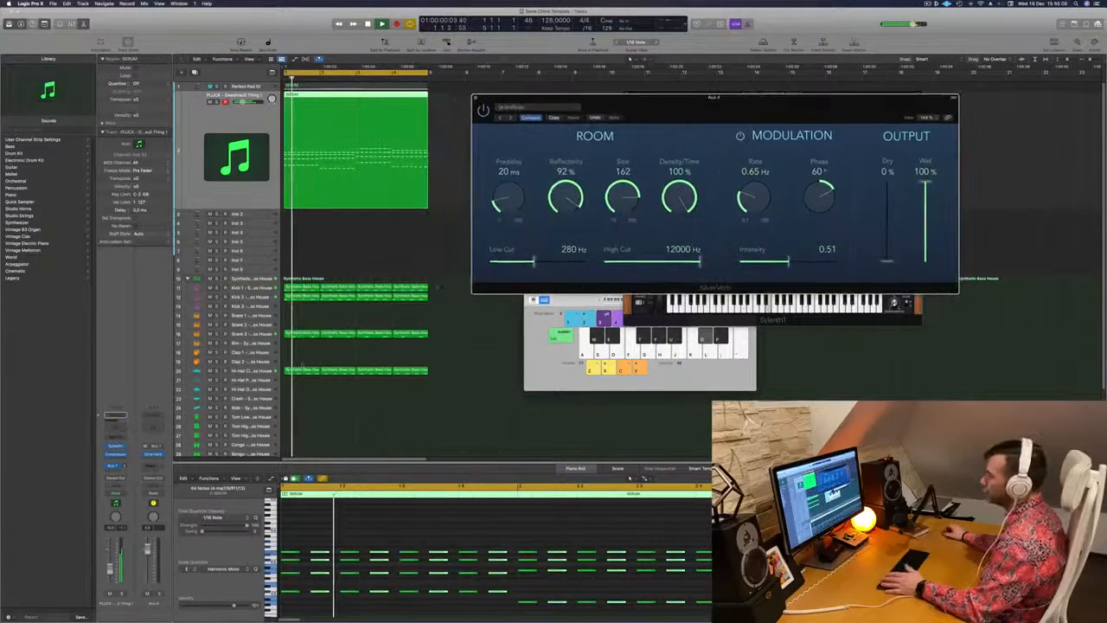
key("space")
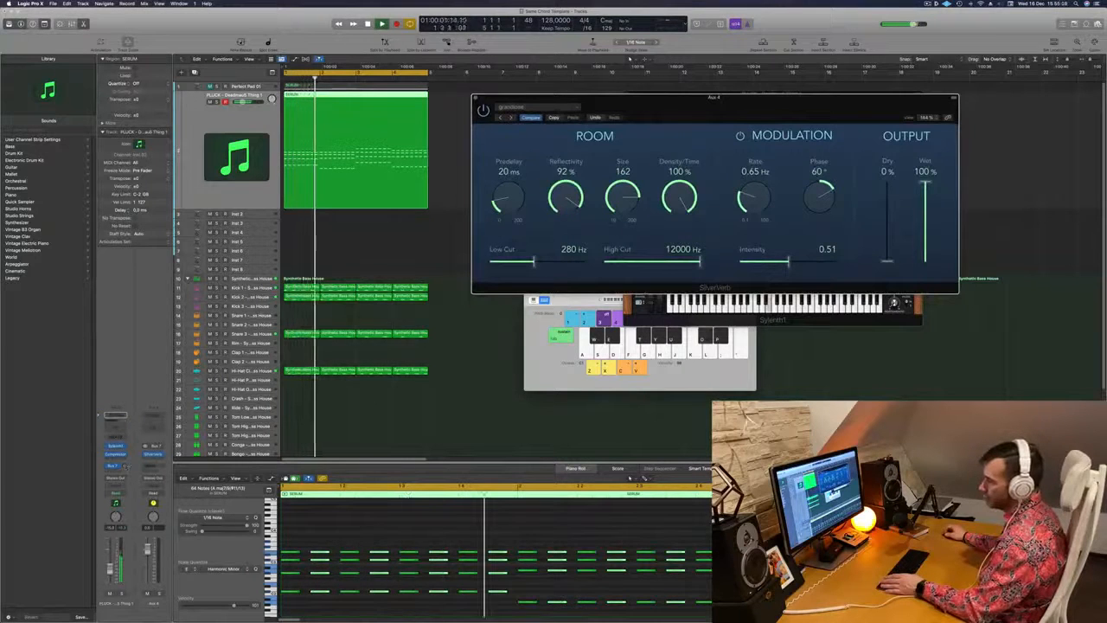
left_click_drag(124, 465, 124, 468)
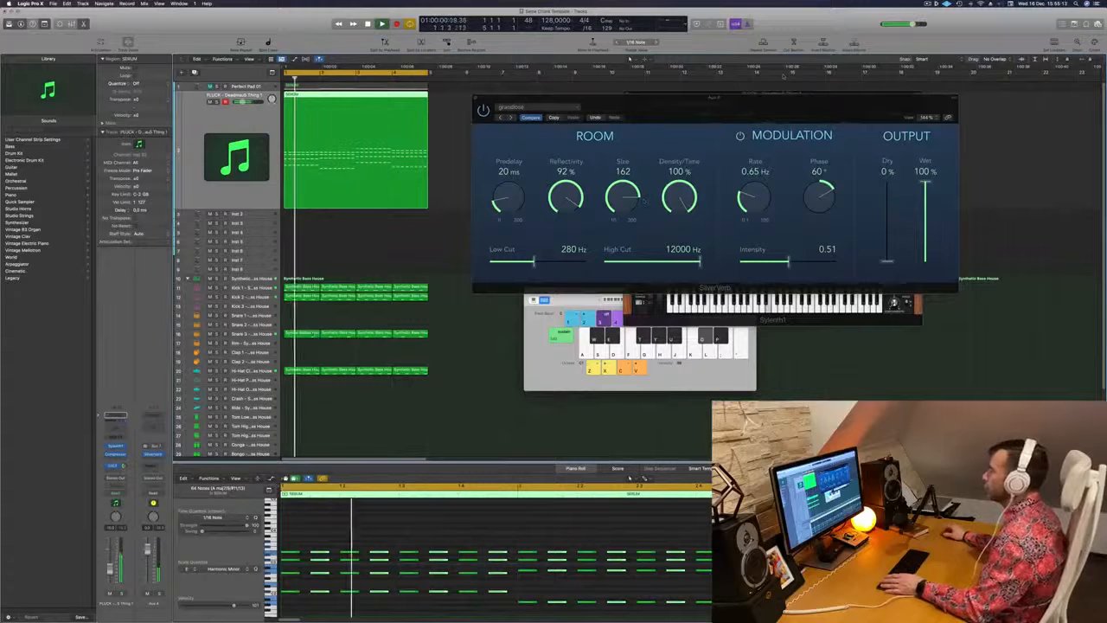
Set SilverVerb's density/time to 73%, size to 106 and high cut to 9700 Hz while the loop plays
left_click_drag(681, 199, 691, 244)
left_click_drag(628, 200, 681, 185)
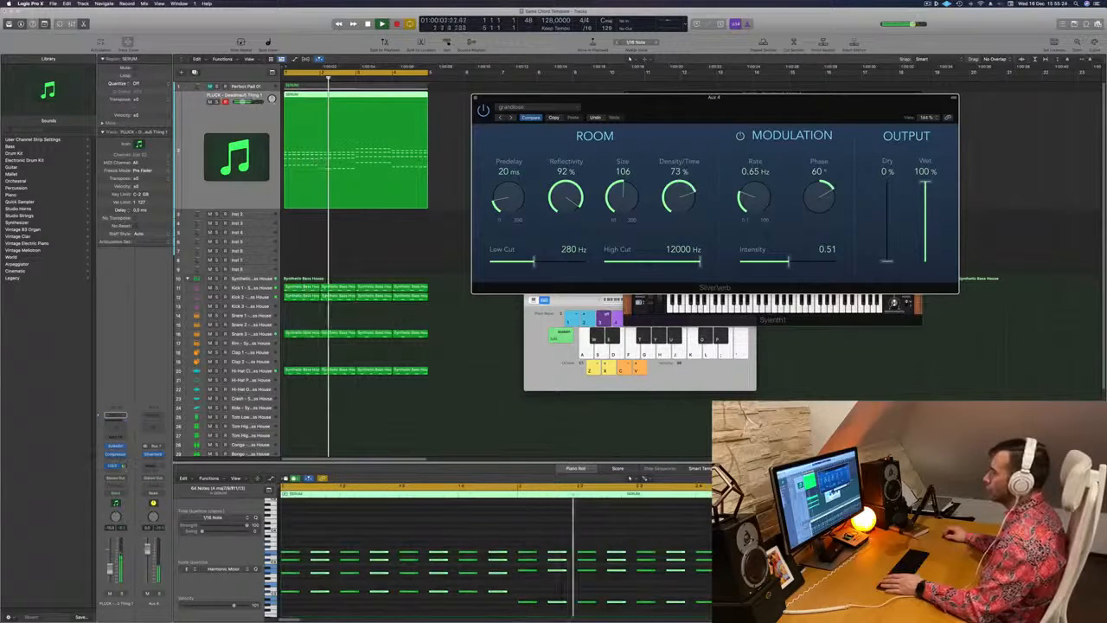
left_click(726, 350)
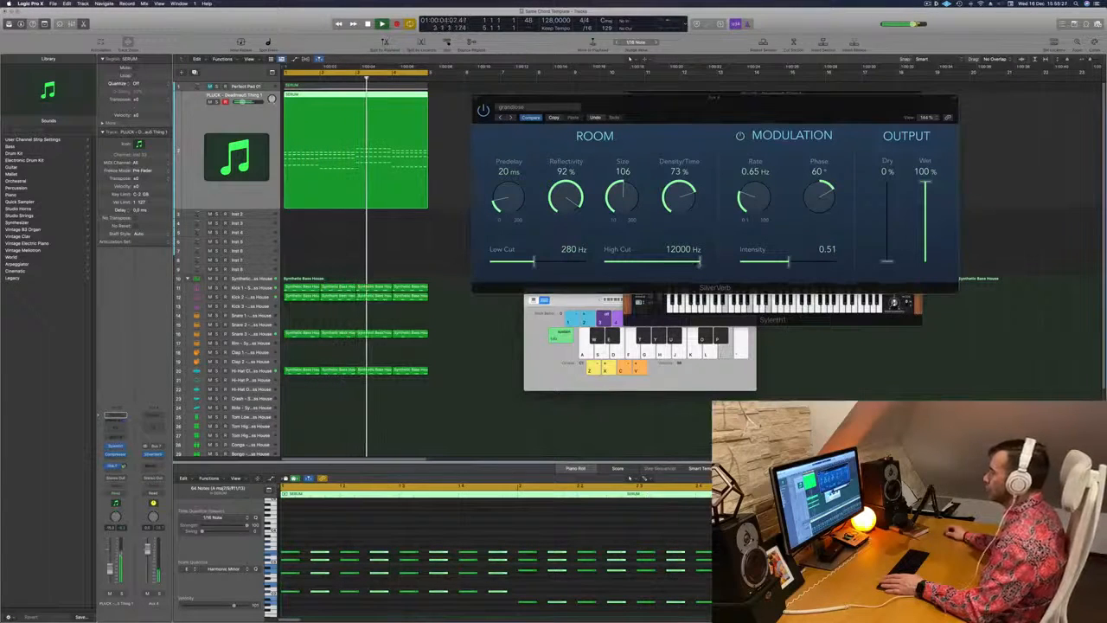
left_click_drag(700, 263, 693, 263)
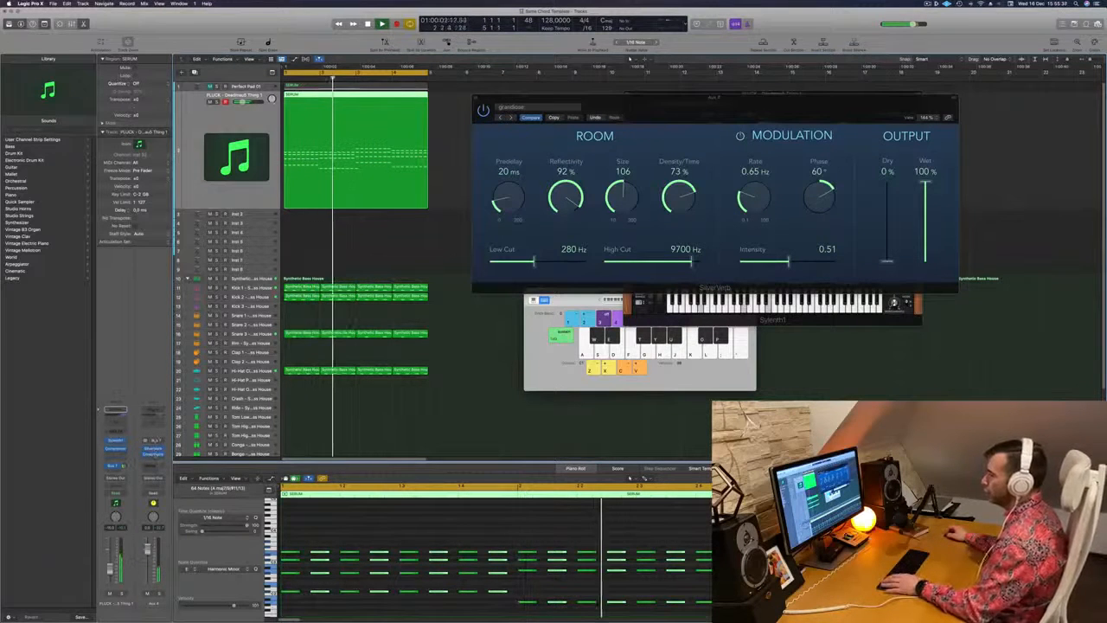
Add a Compressor side-chained to Inst 9 after SilverVerb on the aux channel, and close both effect windows
left_click(154, 454)
left_click_drag(519, 93, 834, 159)
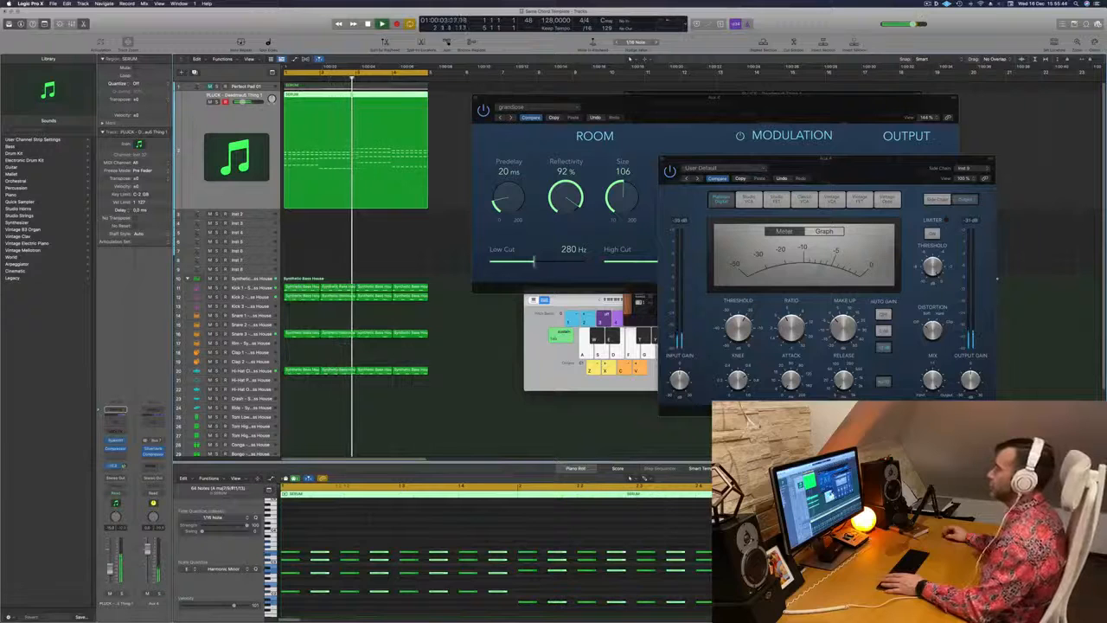
left_click(666, 163)
left_click_drag(662, 113, 592, 138)
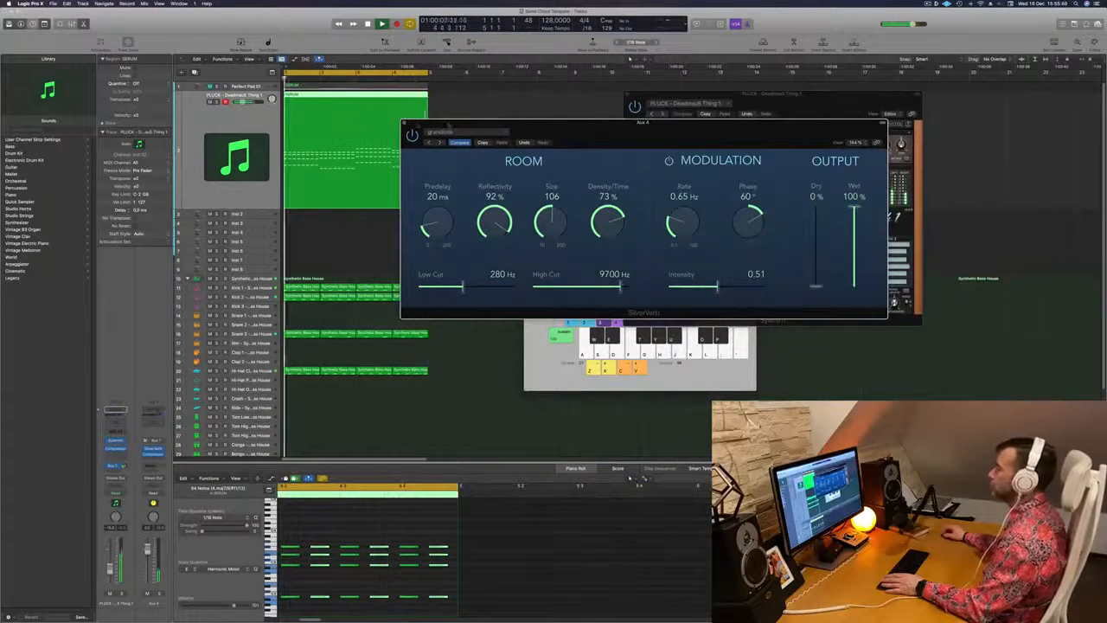
left_click(404, 123)
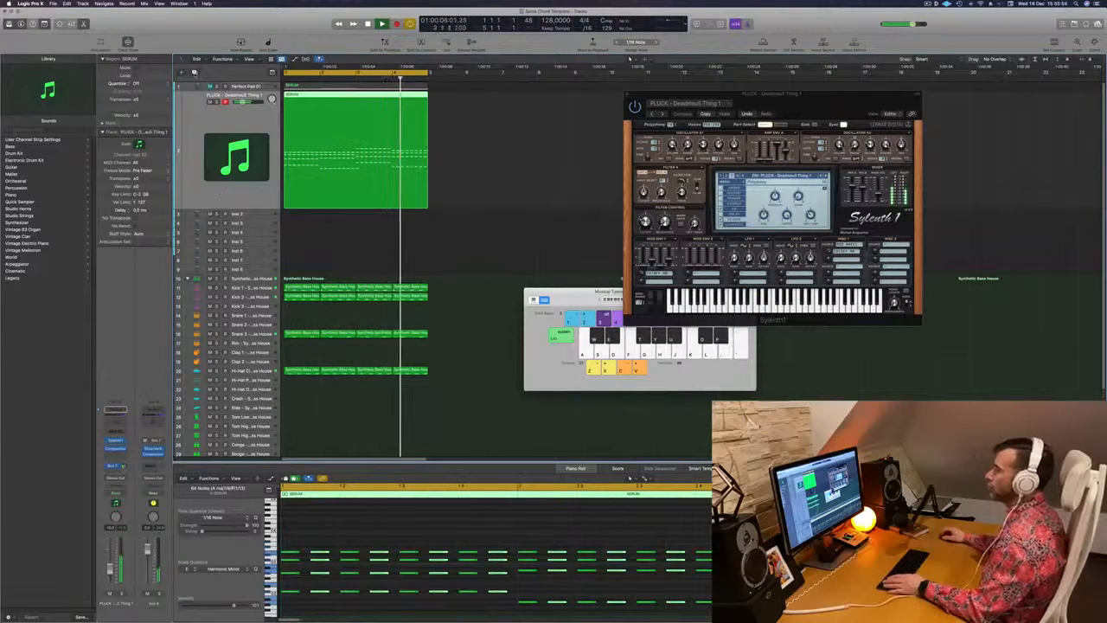
Duplicate the pluck track with its settings and copy the four-bar chord region onto the new track
key("super+d")
left_click_drag(354, 96, 359, 123)
key("space")
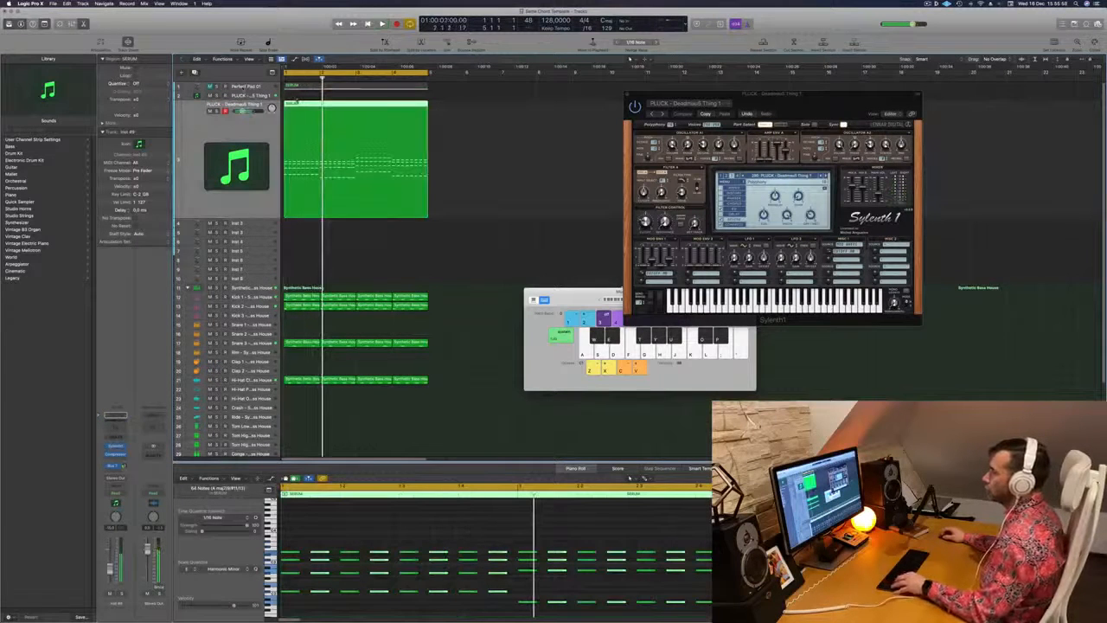
left_click_drag(301, 104, 302, 96)
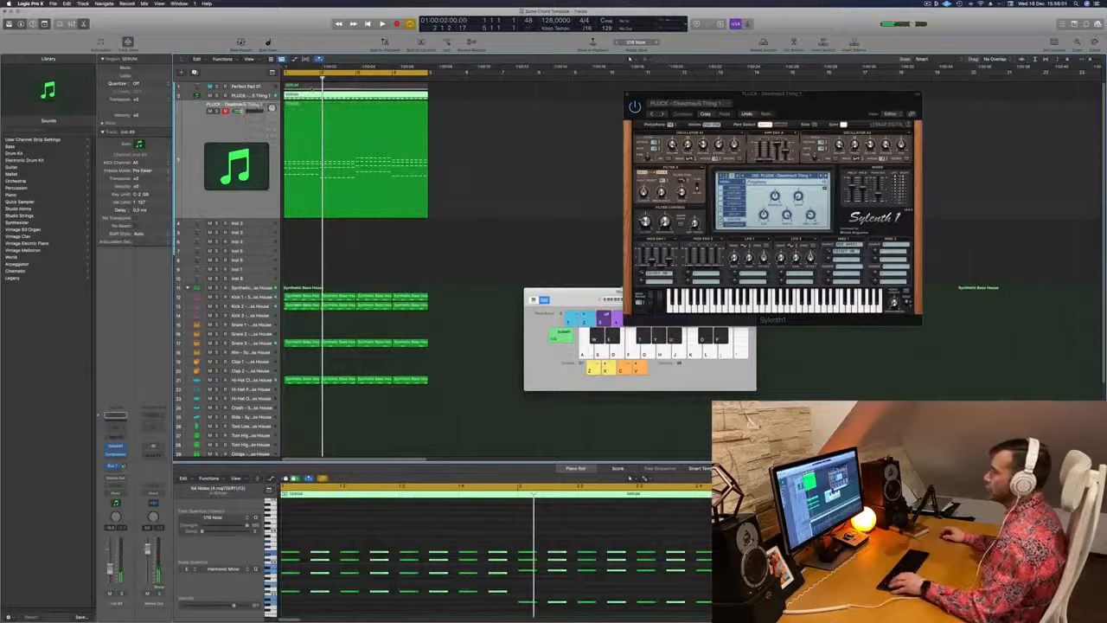
left_click(317, 87)
Delete the upper chord notes in the copied region, keeping only the lowest note of each chord, and play it
left_click(327, 144)
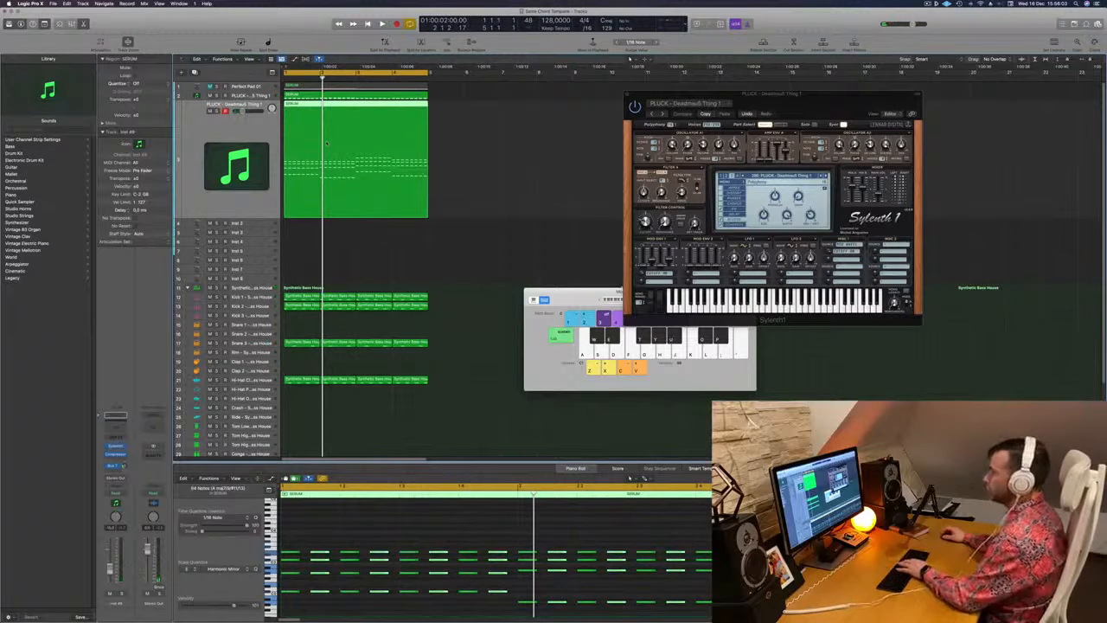
scroll(346, 504, "right", 5)
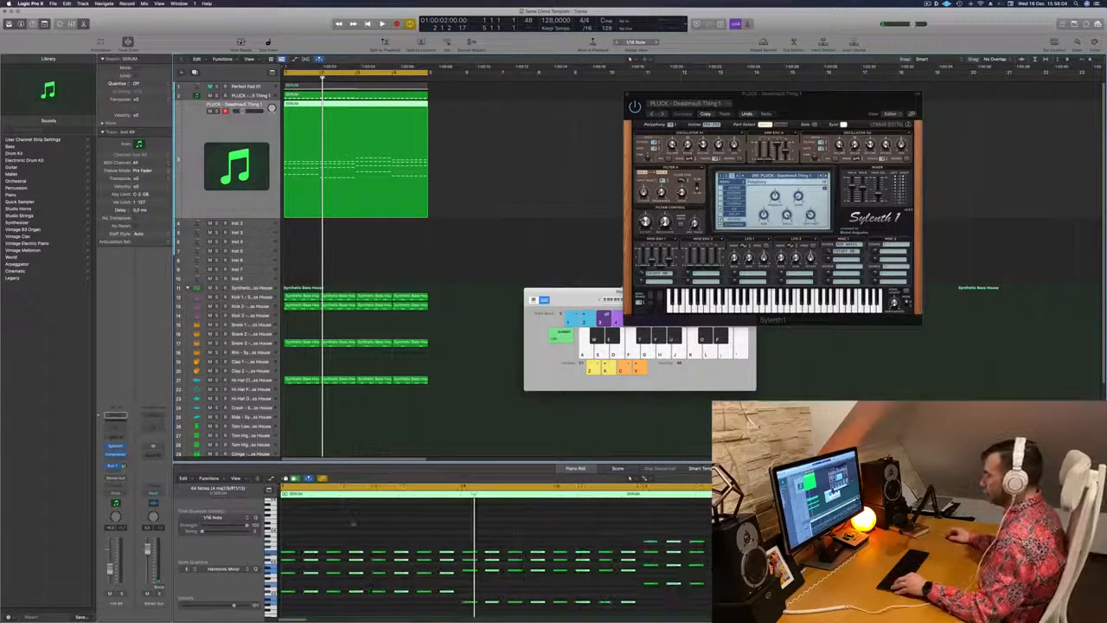
left_click_drag(287, 533, 713, 571)
key("Delete")
key("space")
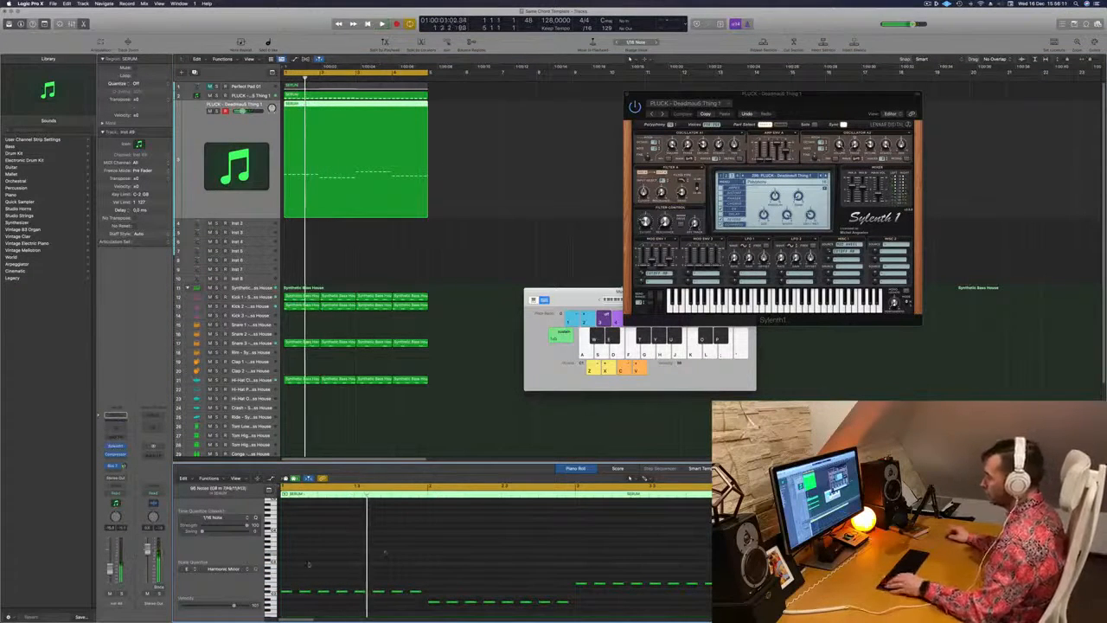
Transpose the remaining bass notes down an octave and play the bass line with the pluck and drums
key("space")
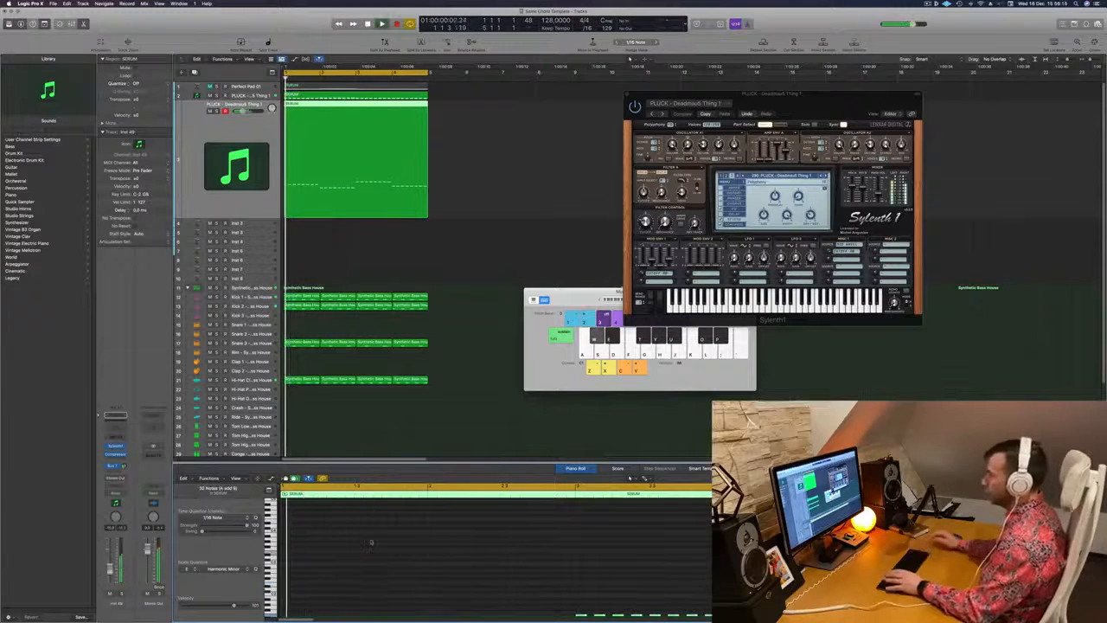
left_click_drag(831, 114, 740, 114)
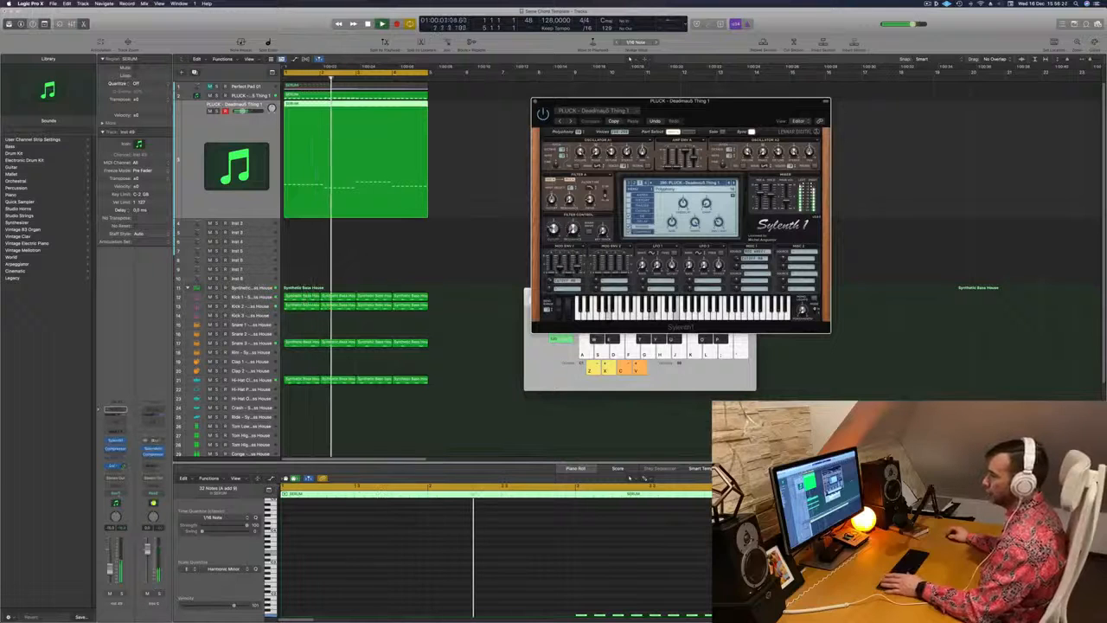
left_click(101, 541)
key("d")
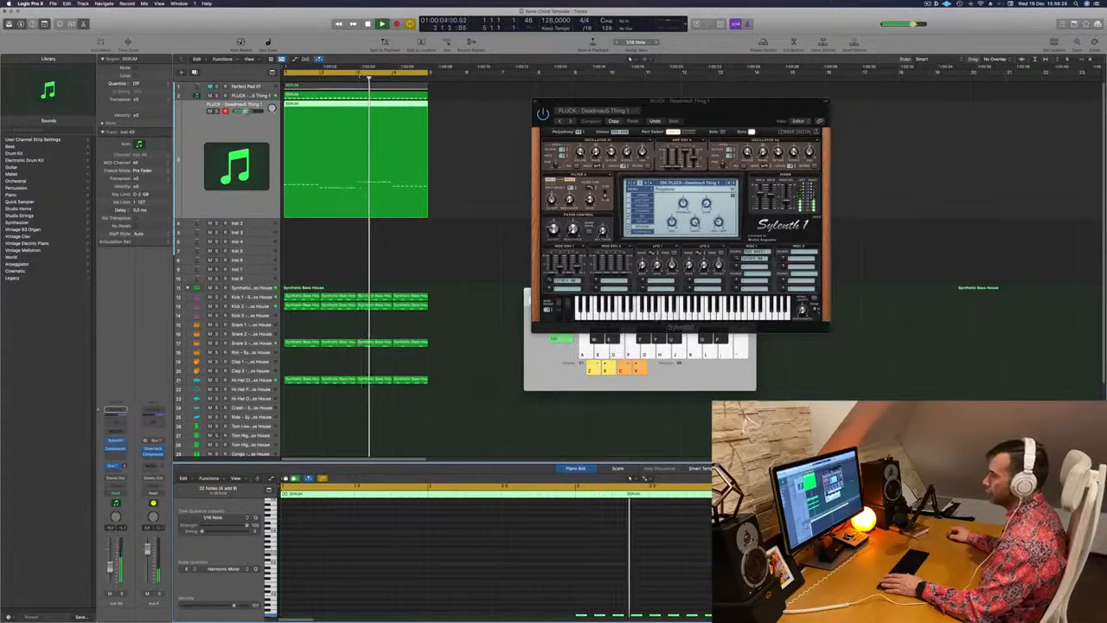
left_click_drag(586, 101, 442, 117)
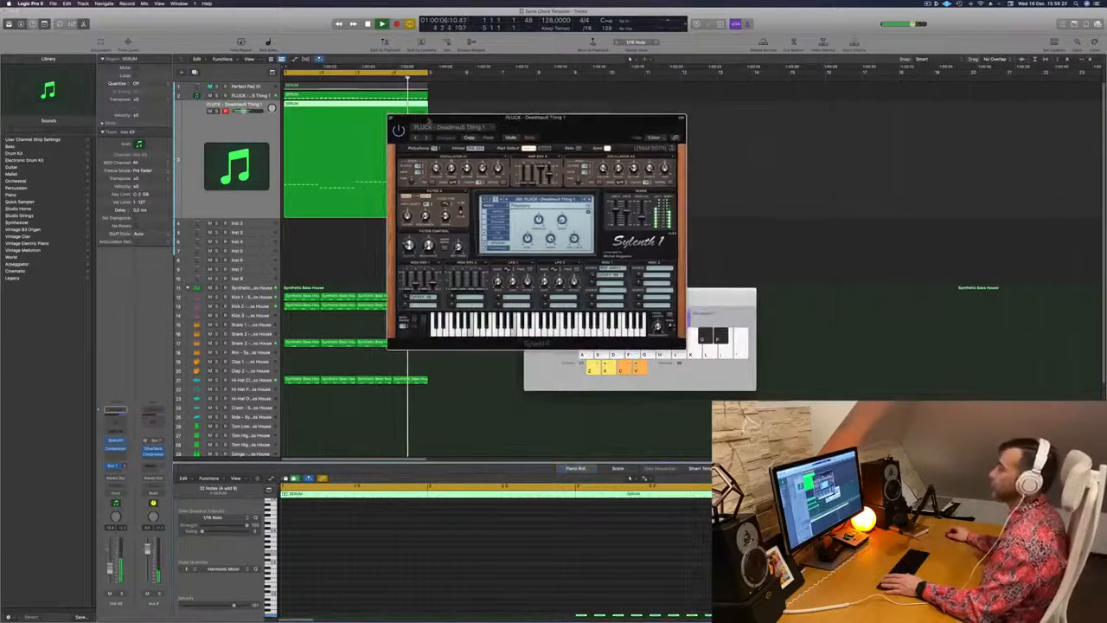
Close the Sylenth1 window and duplicate the Perfect Pad 01 track together with its four-bar chord region
left_click(390, 118)
key("super+Right")
key("super+Right")
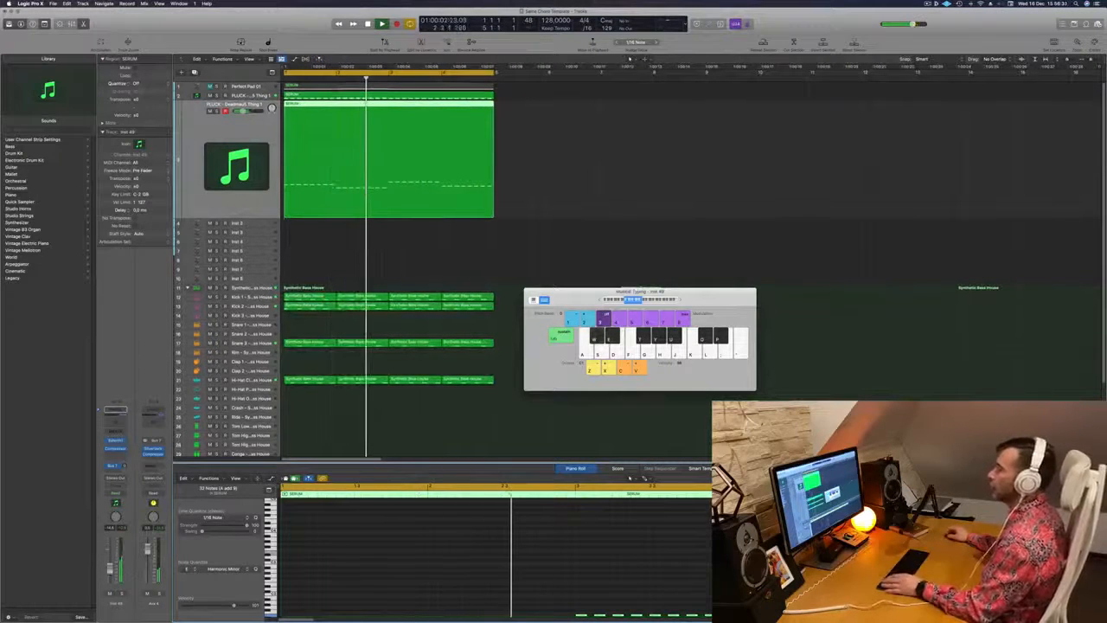
left_click(238, 87)
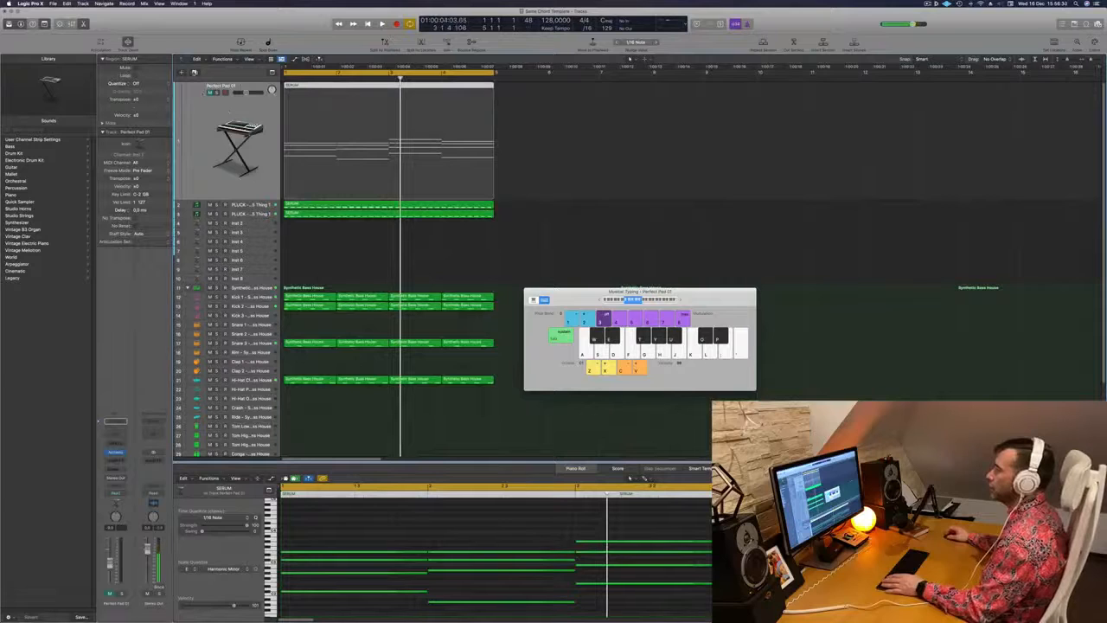
key("Delete")
key("super+z")
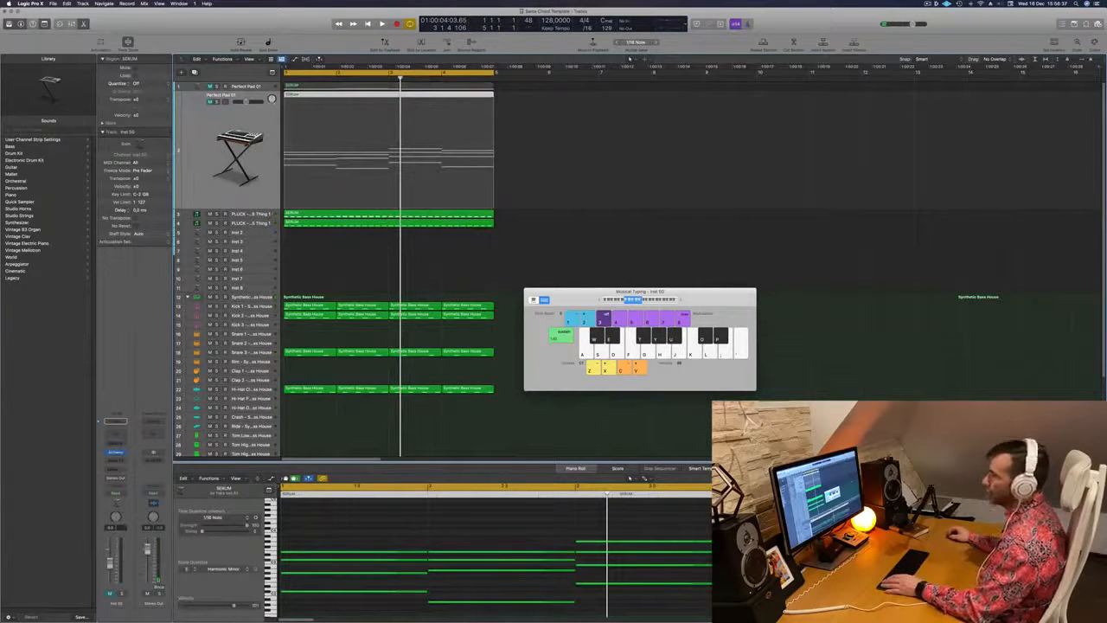
Unmute the duplicated Perfect Pad 01 track, opening its Alchemy instrument for a look and closing it again
left_click(117, 453)
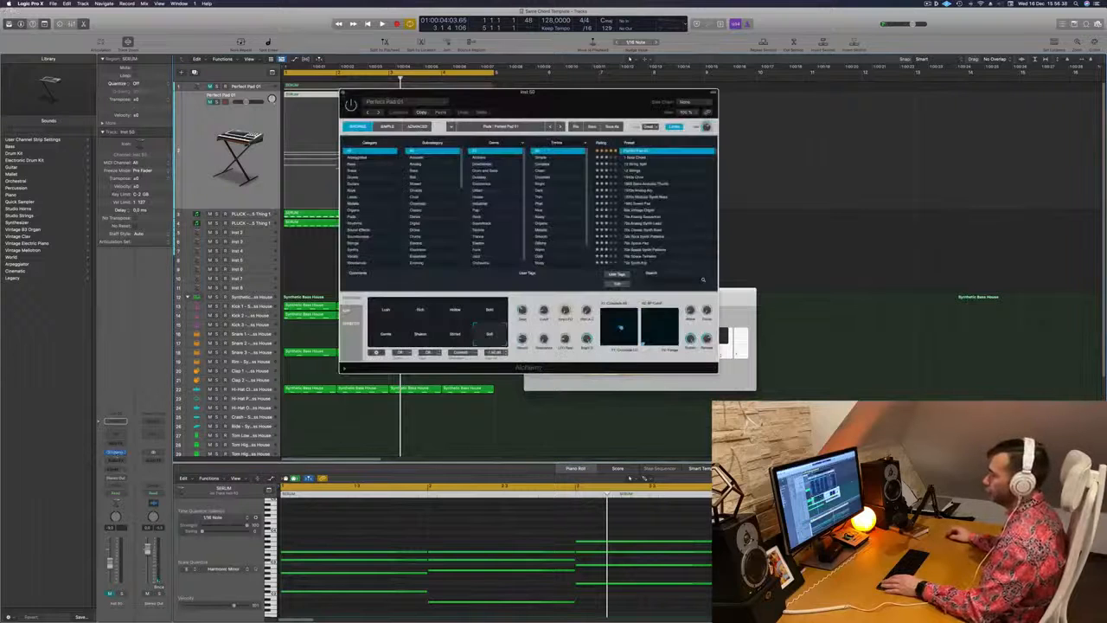
left_click(110, 593)
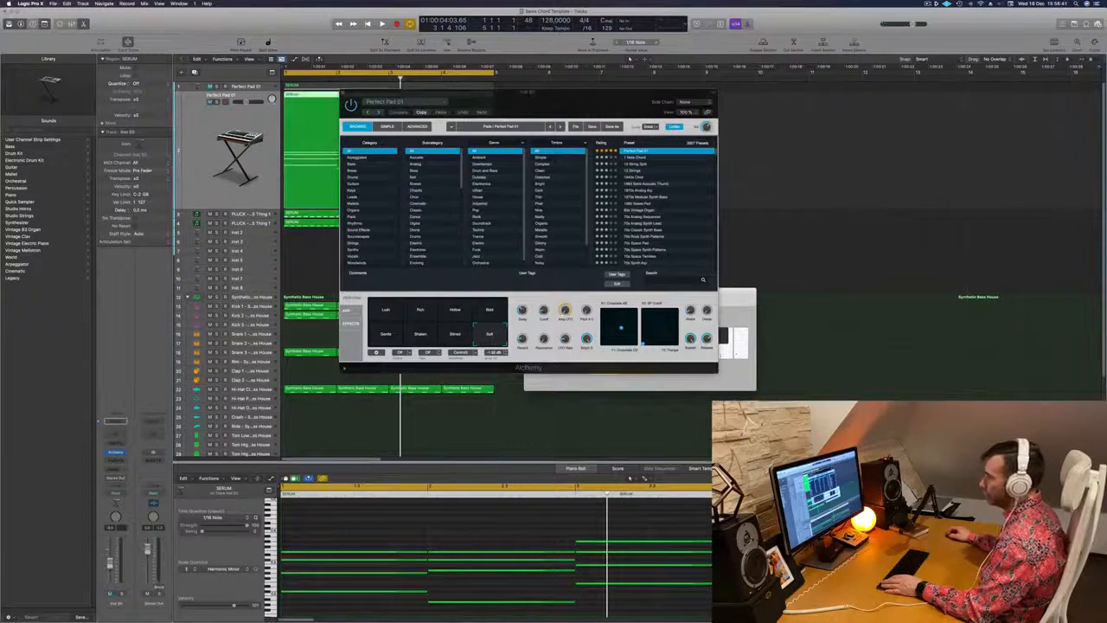
left_click(343, 93)
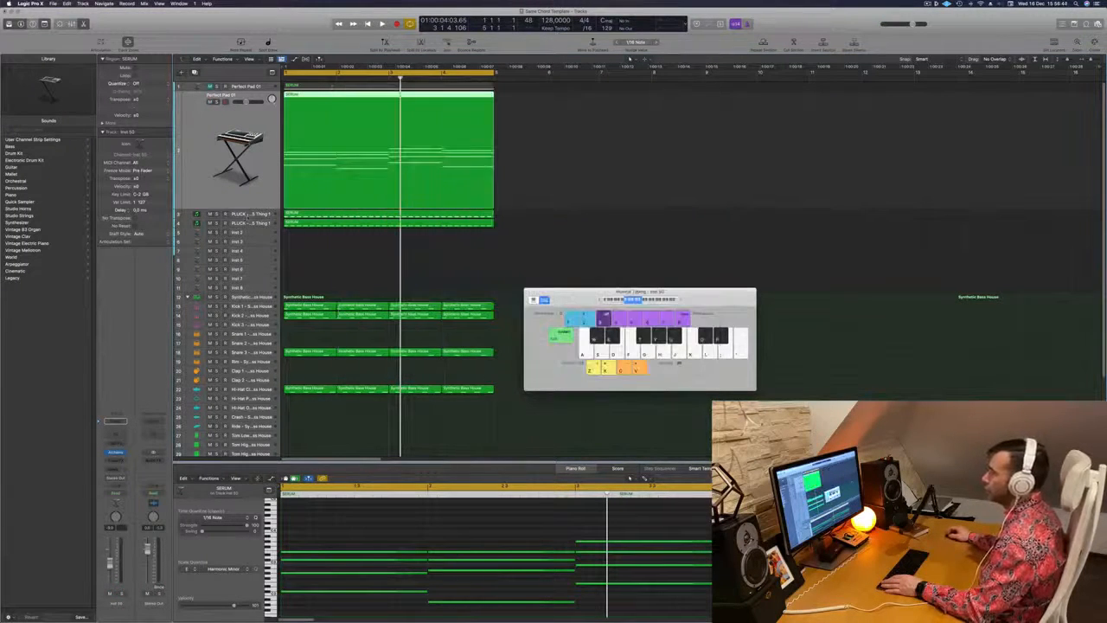
Duplicate the pluck chord track, place the copy above it, and move the sustained chord region from the second Perfect Pad 01 track onto it
left_click(247, 214)
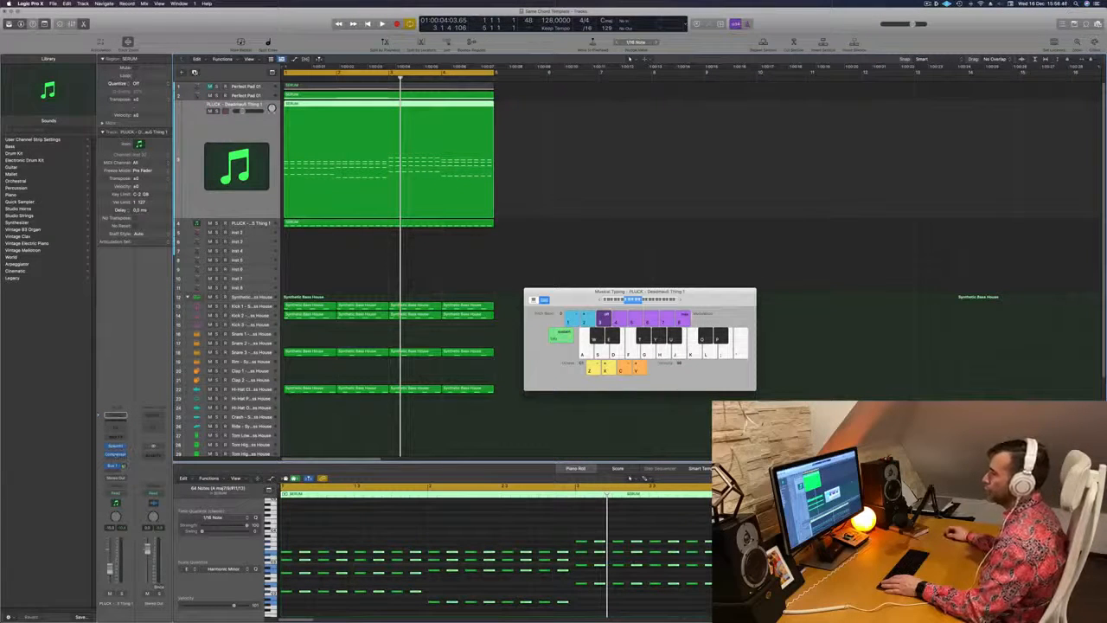
key("super+d")
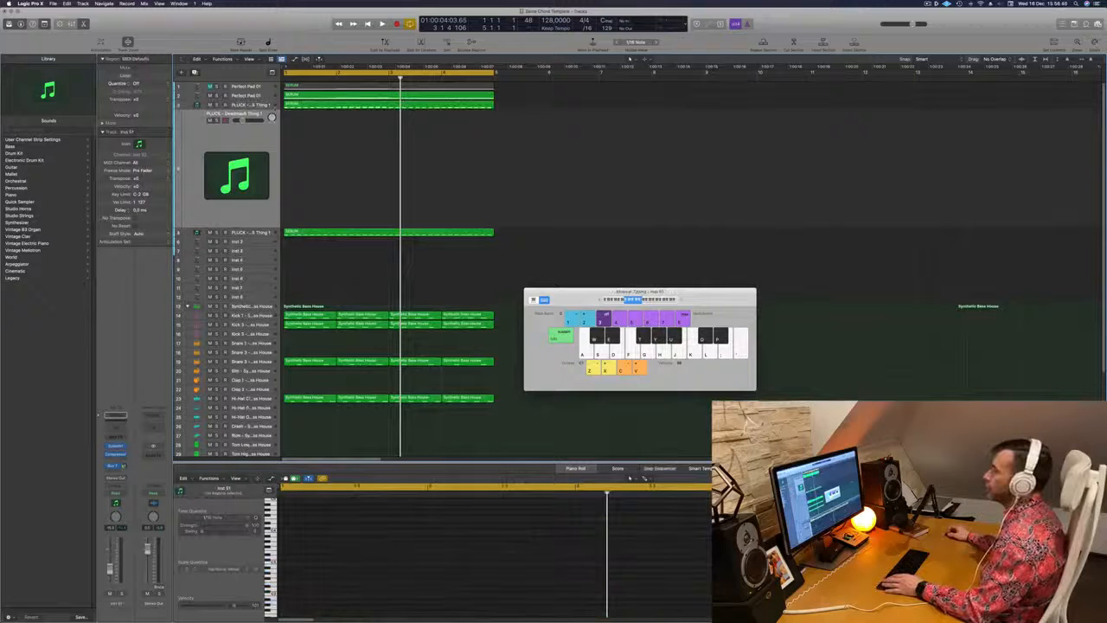
left_click_drag(244, 136, 249, 98)
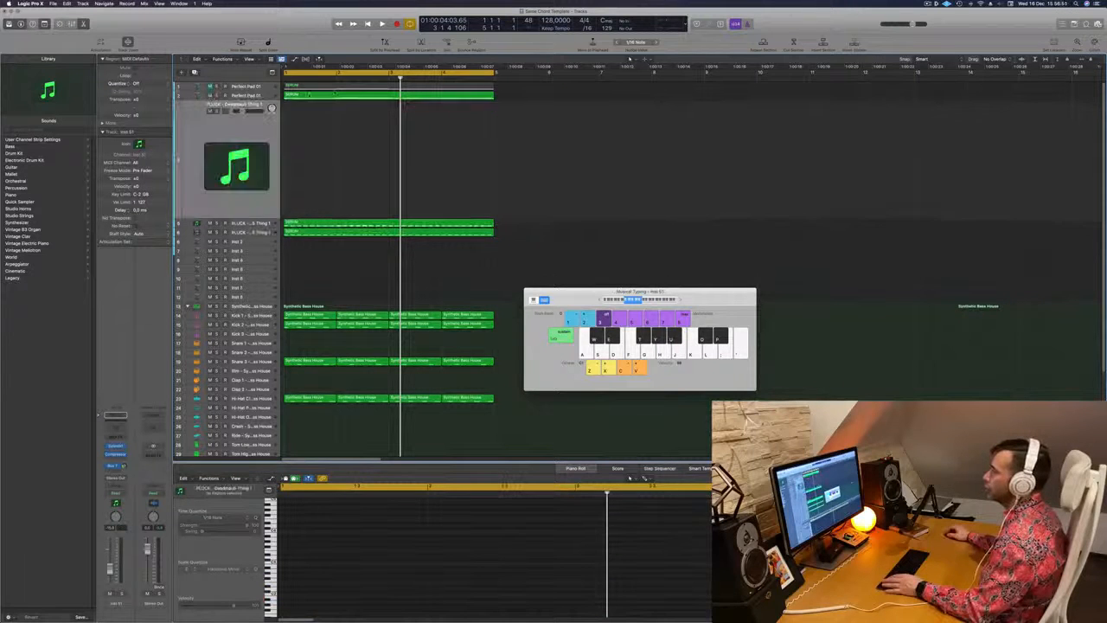
left_click(341, 96)
left_click_drag(344, 97, 344, 130)
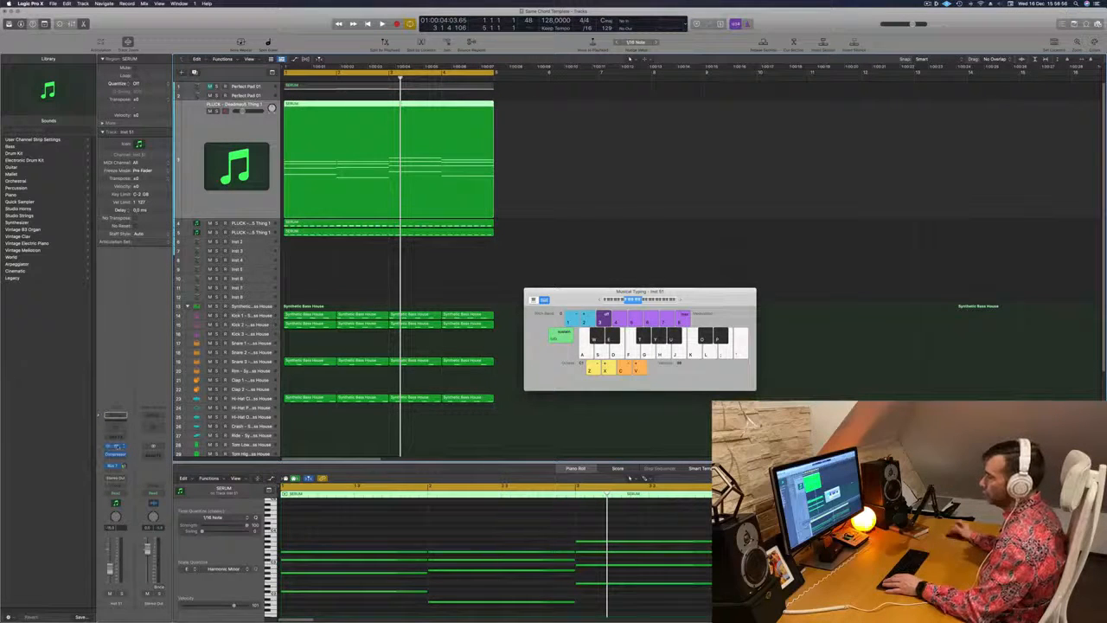
Load the PAD - Anjuna Pad preset in the new track's Sylenth1 and play the loop with it
left_click(116, 446)
left_click(507, 174)
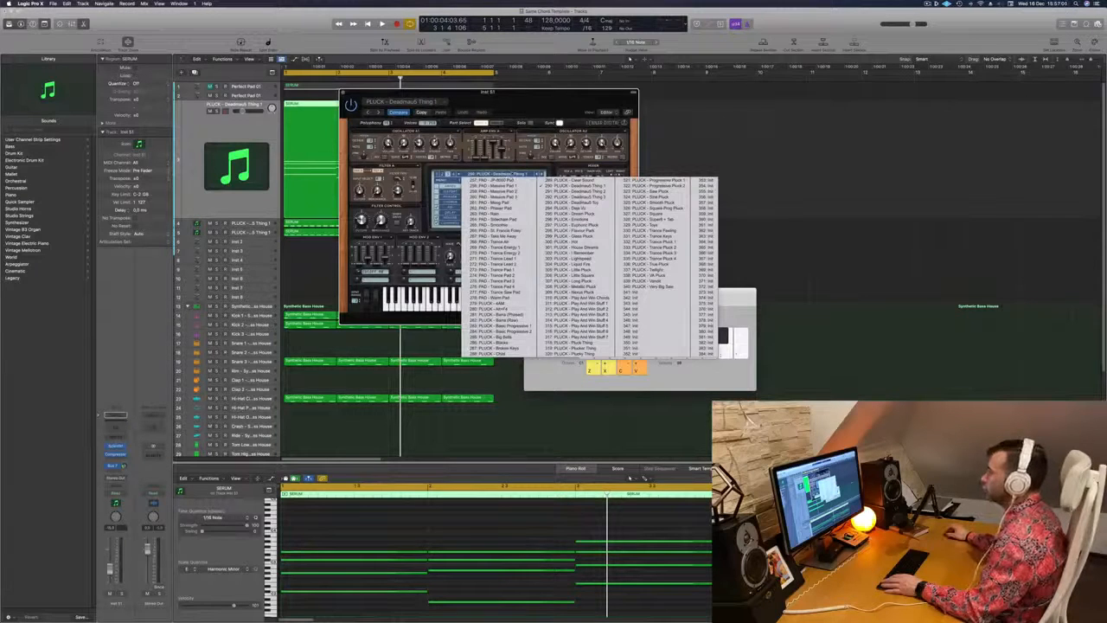
left_click(575, 180)
left_click(524, 174)
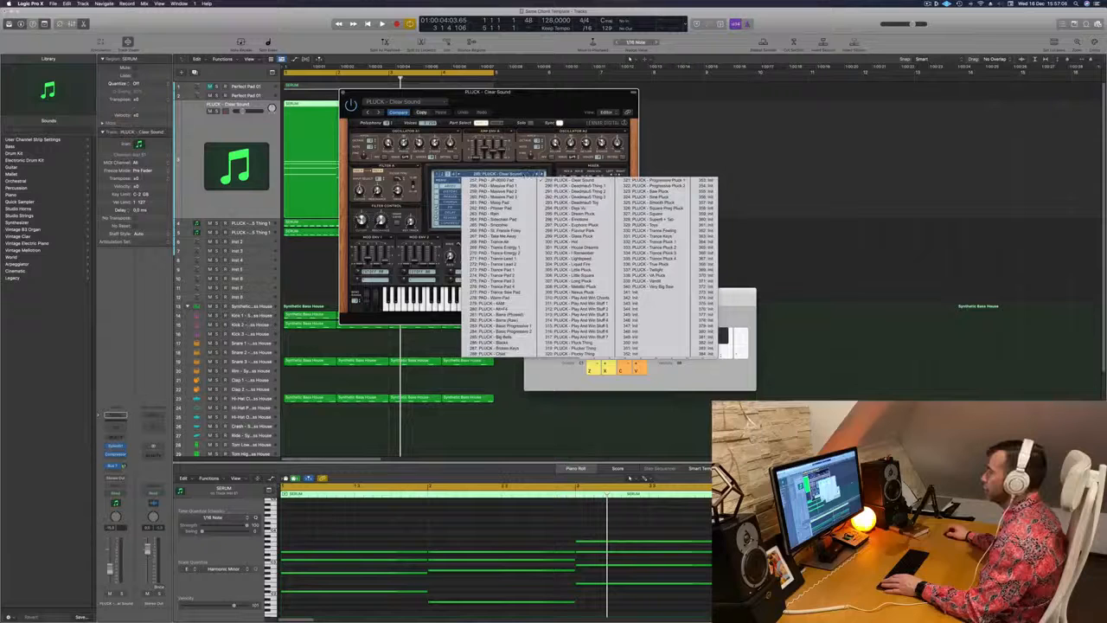
left_click(443, 174)
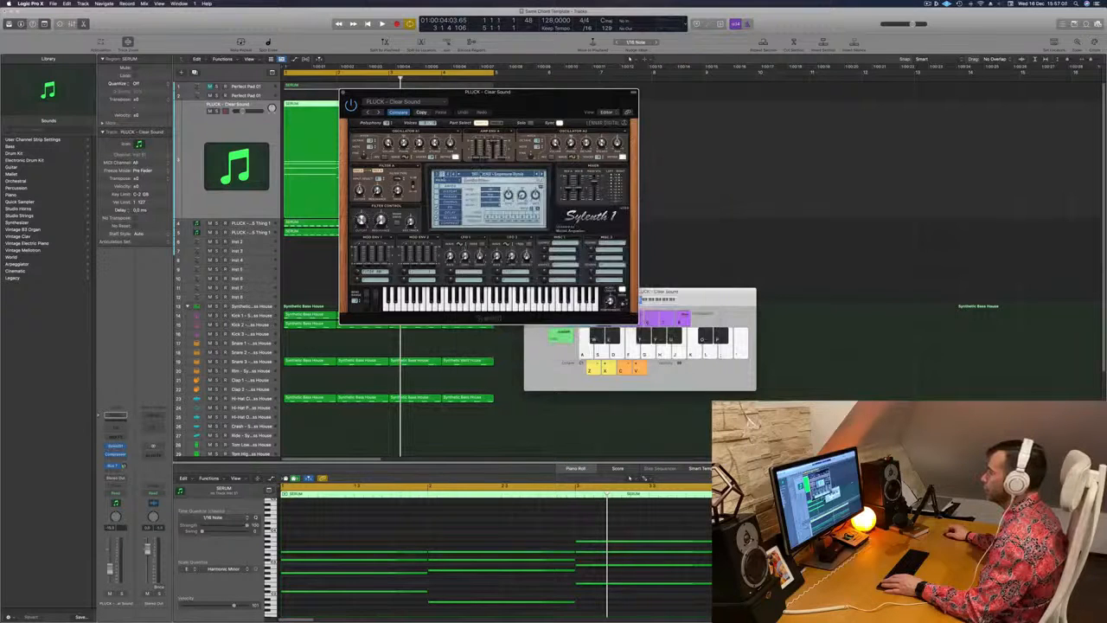
left_click(481, 174)
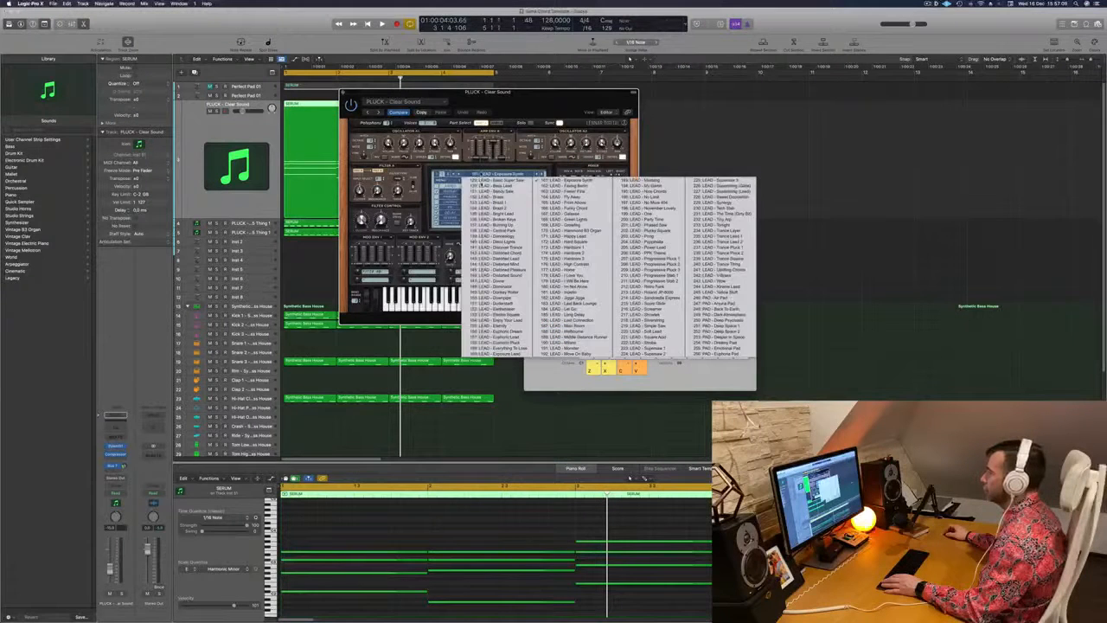
left_click(718, 304)
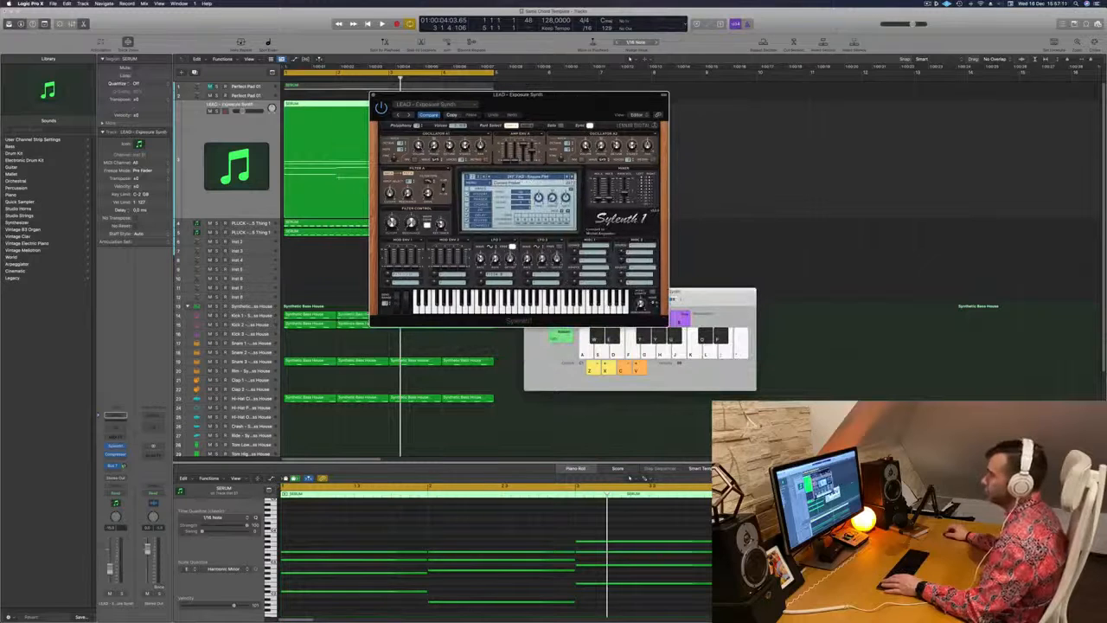
key("space")
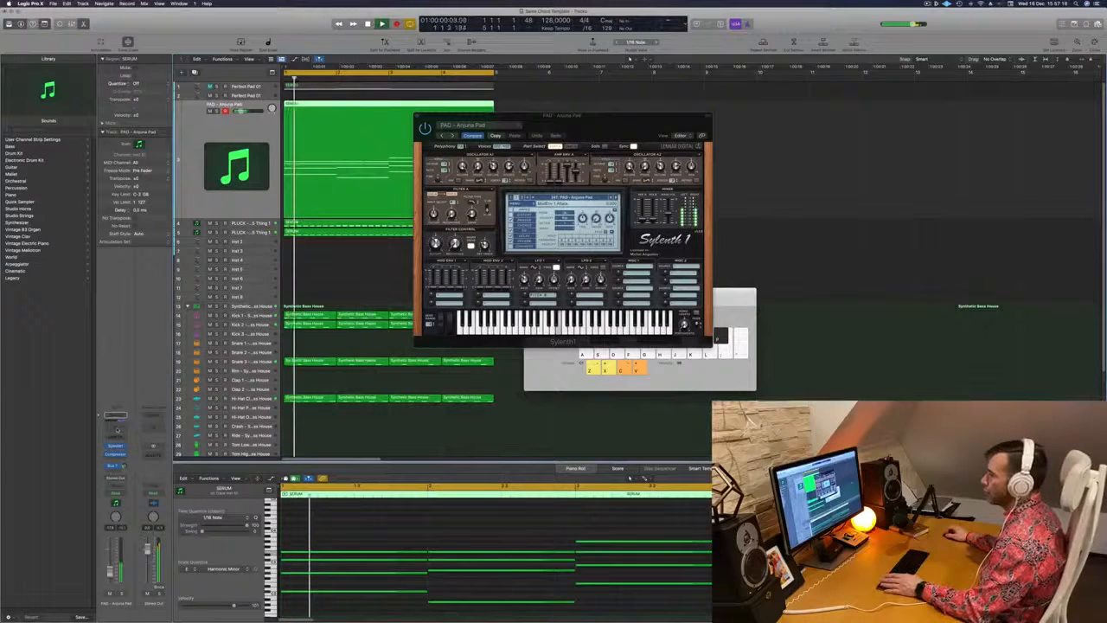
Add a Channel EQ to the pad with a 12 dB/Oct low cut at 398 Hz, and close the Sylenth1 window
left_click(118, 430)
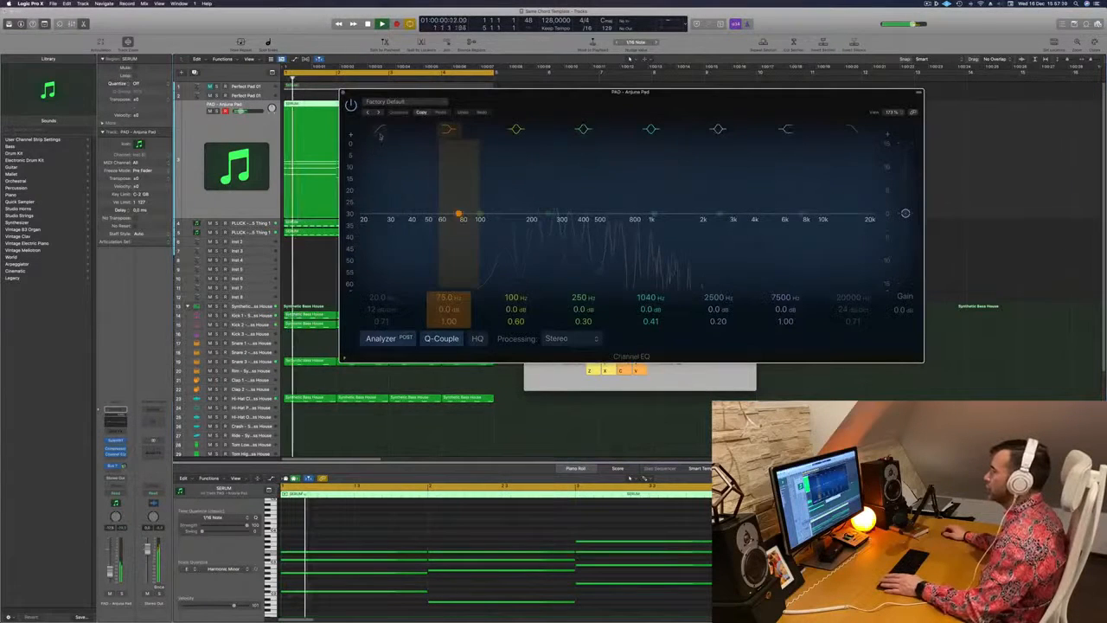
left_click(380, 128)
left_click_drag(413, 190, 562, 177)
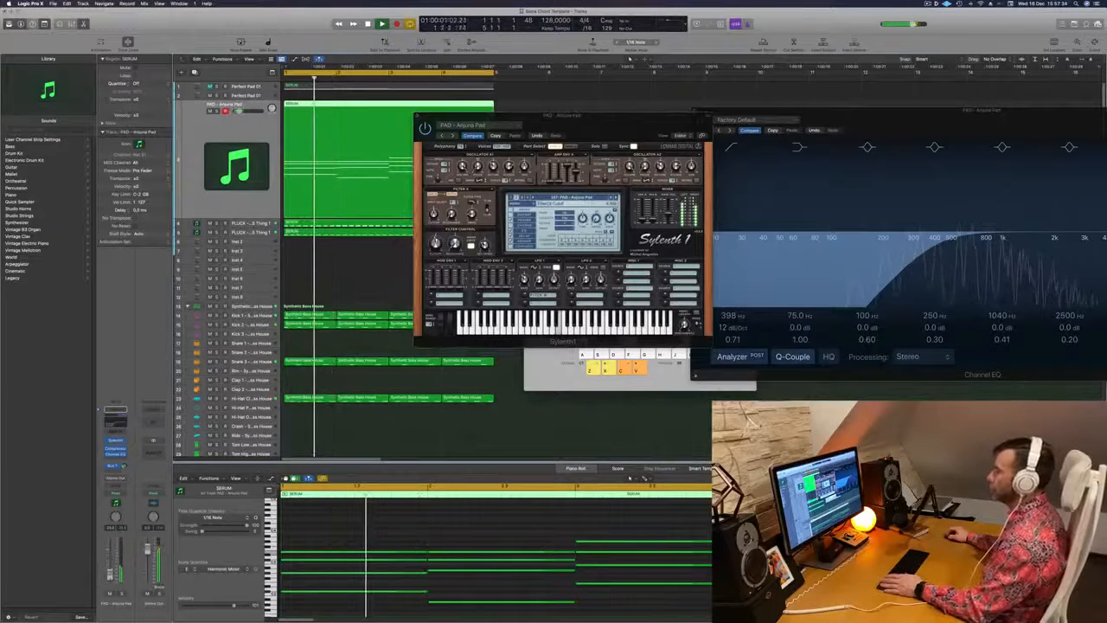
left_click_drag(631, 130, 516, 191)
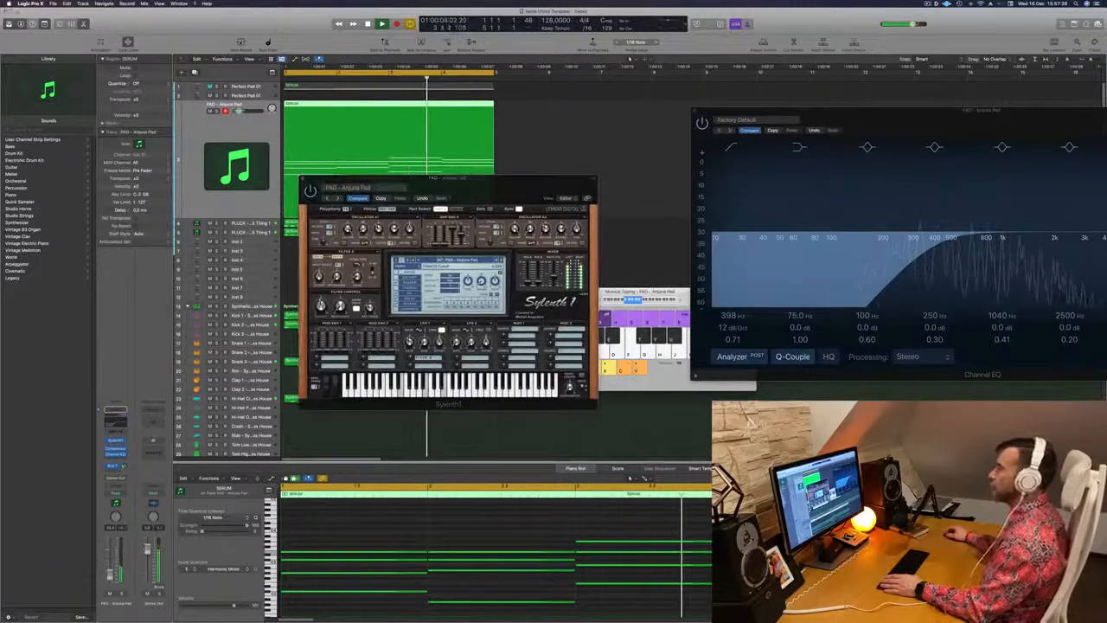
left_click(303, 180)
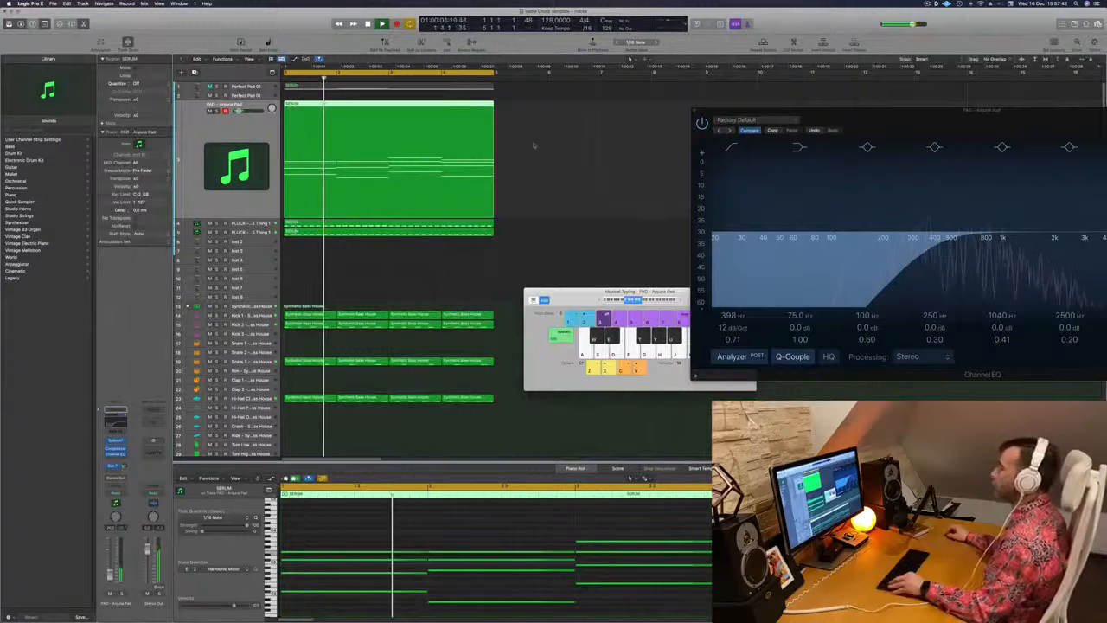
Repeat all the regions three times to fill 16 bars, extend the cycle range to bar 17, and play from the start
scroll(361, 251, "down", 1)
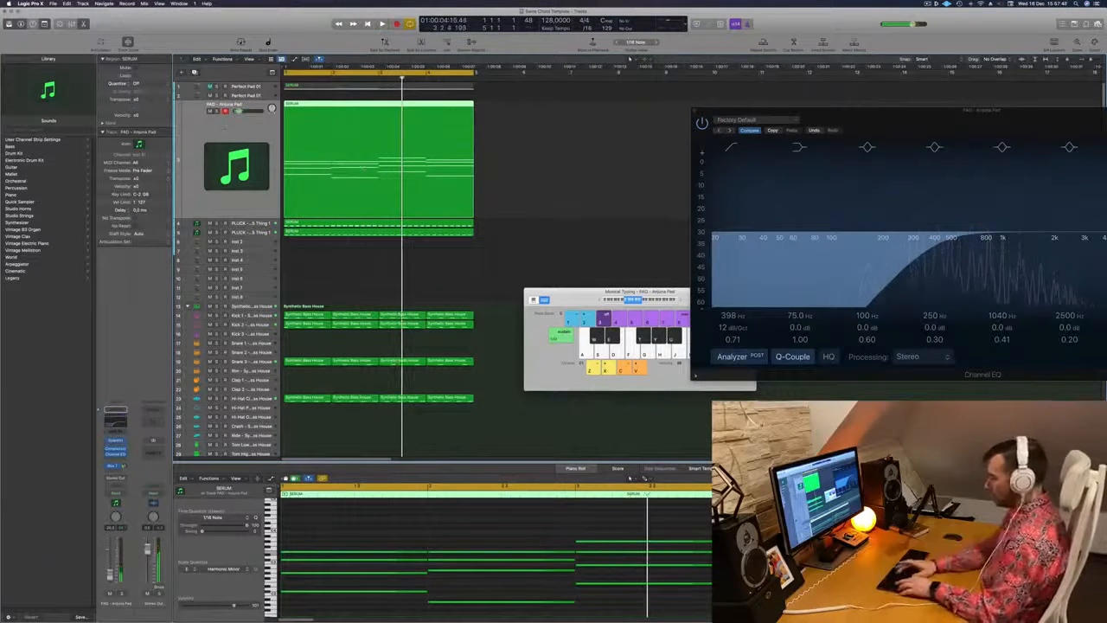
key("super+r")
key("super+r")
key("super+r")
key("super+Left")
key("super+Left")
key("super+Left")
key("super+Left")
key("super+Left")
key("super+Left")
key("space")
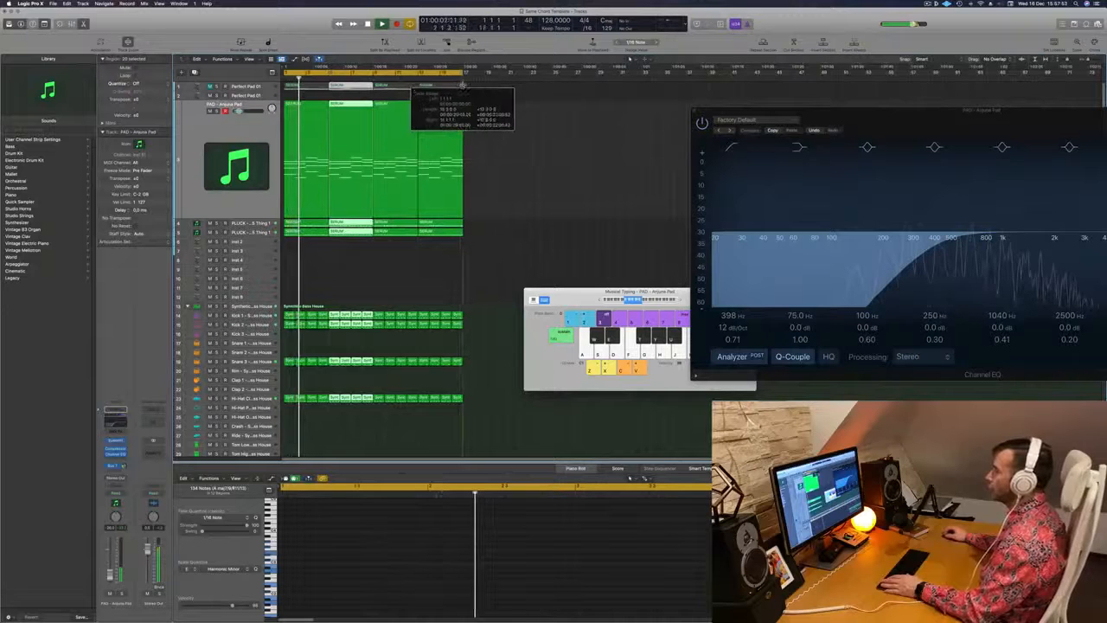
Duplicate the Anjuna Pad track with its settings and open the Sylenth1 on the new empty track
left_click(254, 148)
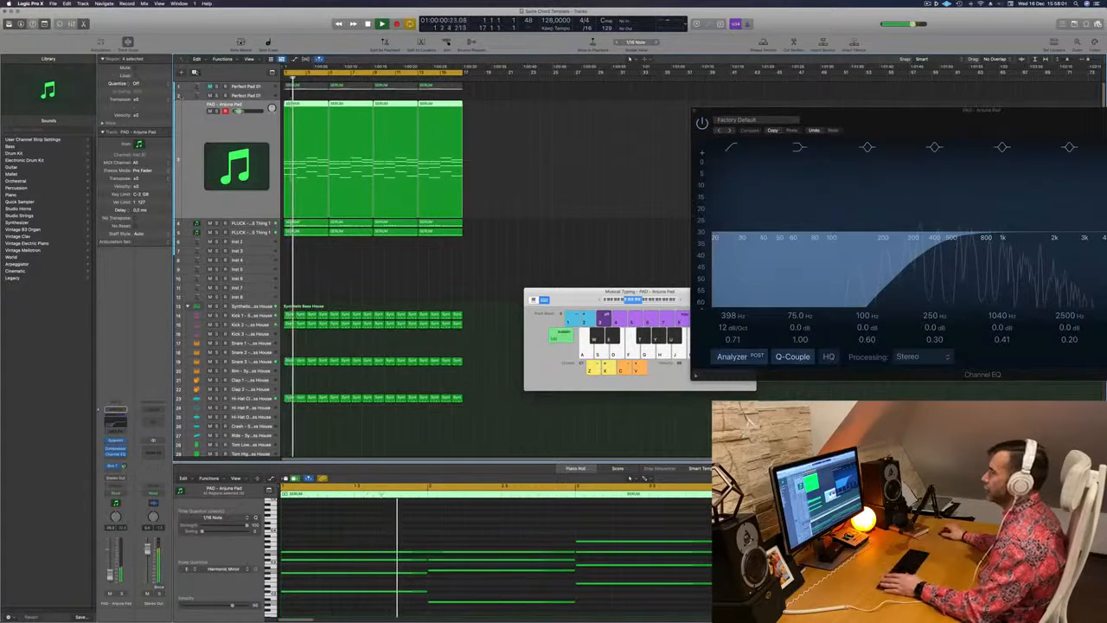
key("super+d")
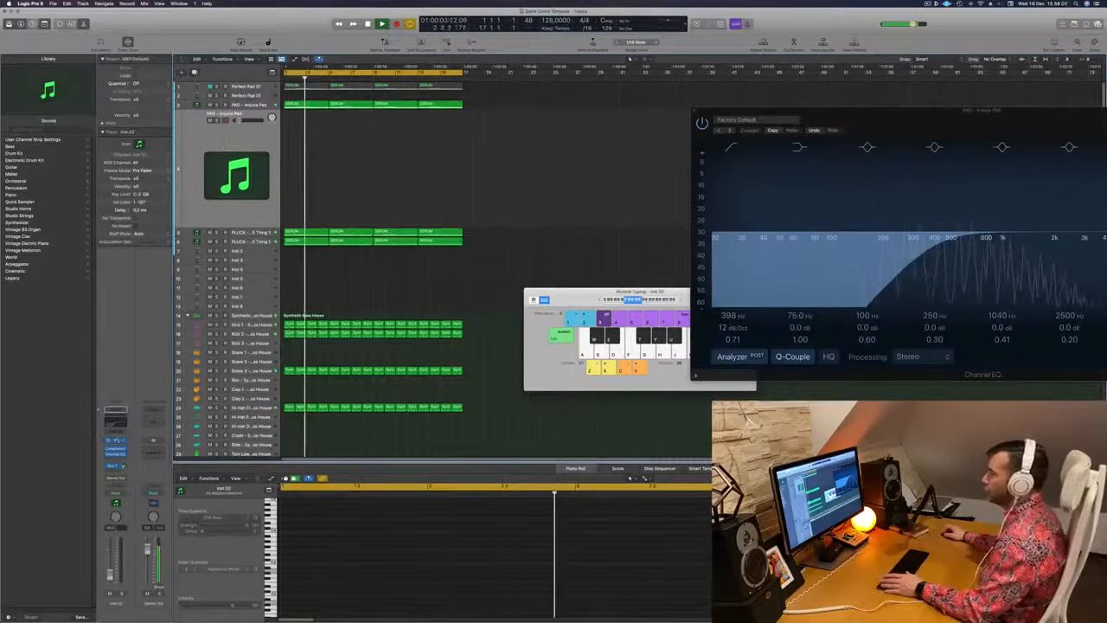
left_click(115, 441)
left_click_drag(532, 102, 681, 125)
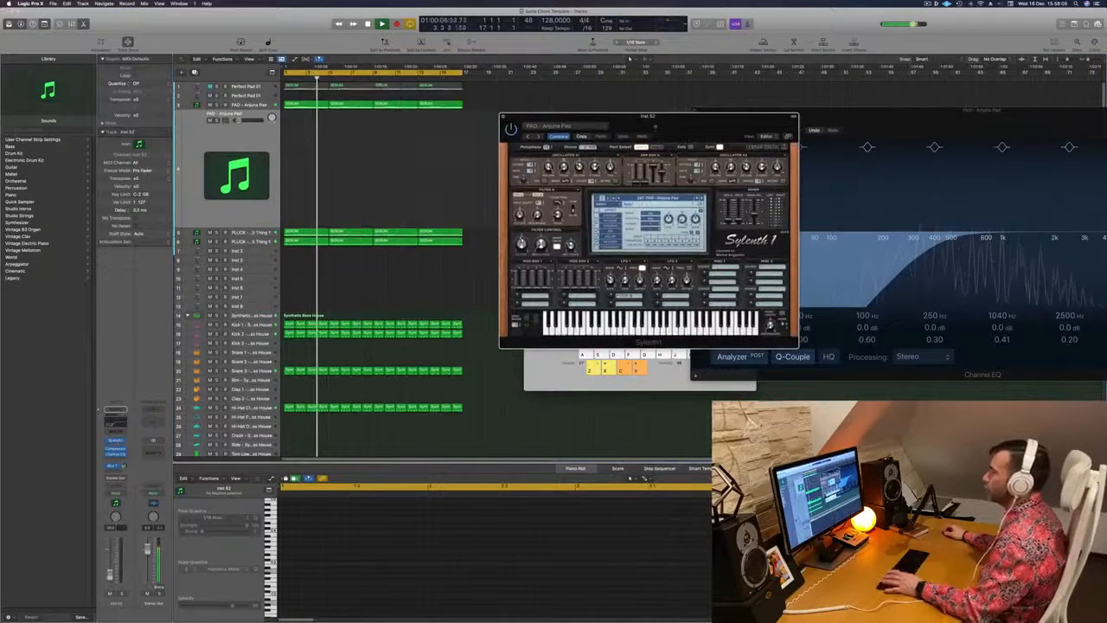
Show the Musical Typing keyboard beside Sylenth1 and adjust the filter control cutoff of the duplicated pad sound
key("super+k")
key("super+k")
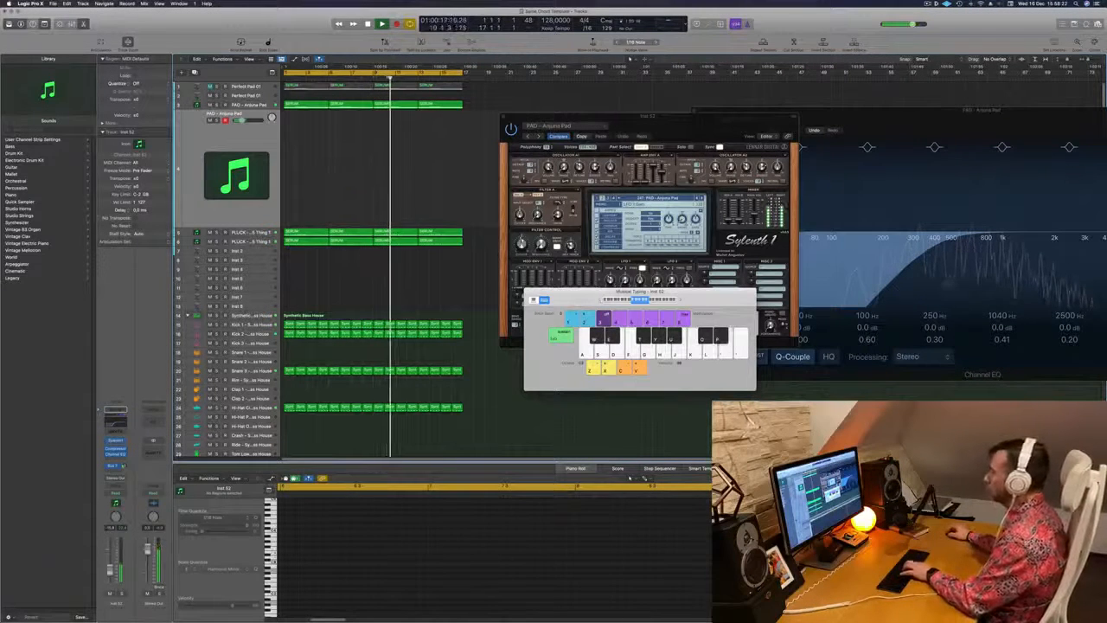
left_click_drag(607, 295, 461, 306)
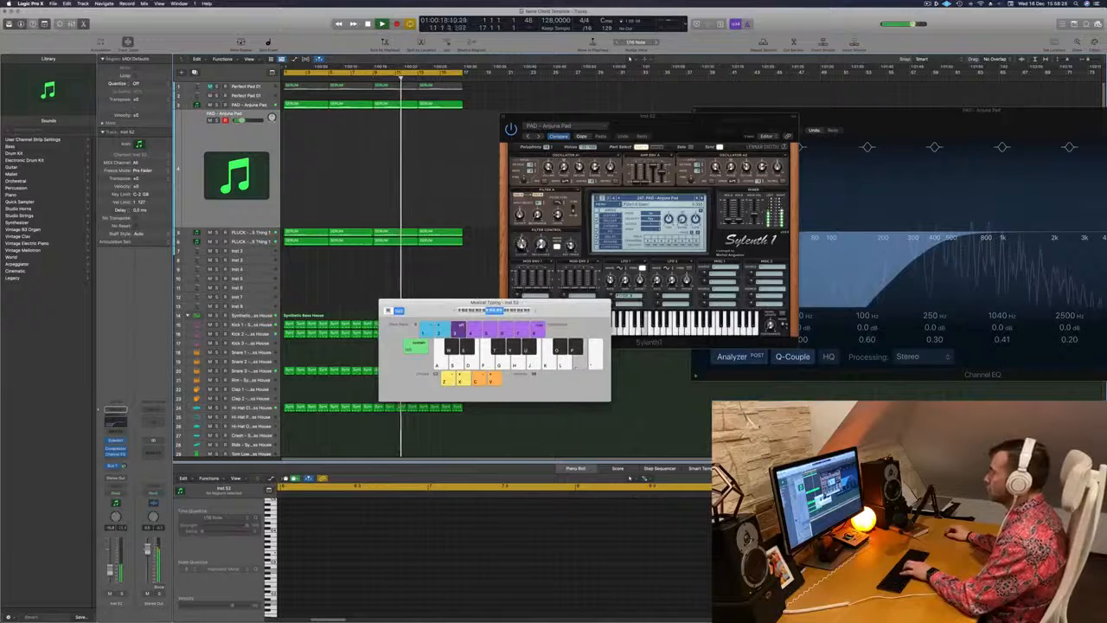
left_click(523, 245)
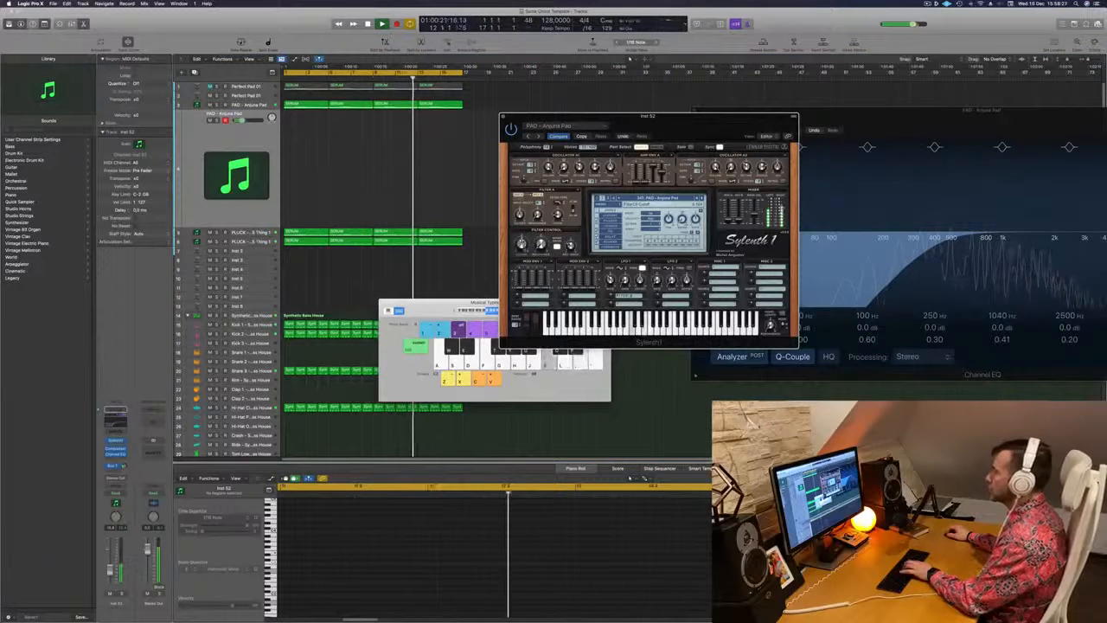
left_click_drag(450, 308, 428, 228)
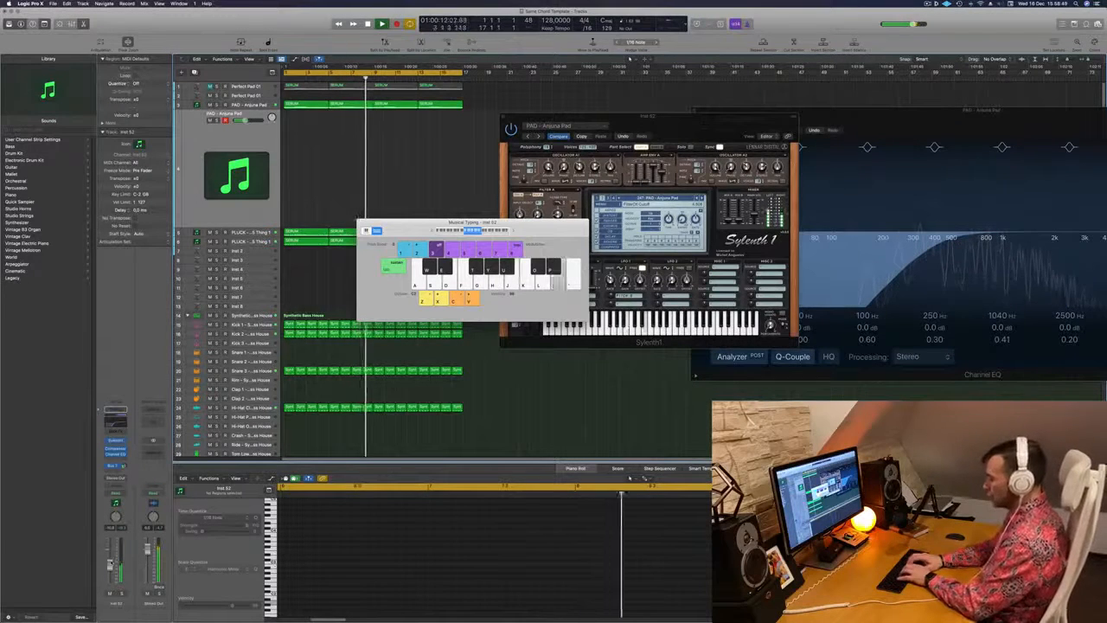
Record a melody with Musical Typing on the duplicated pad track from bar 9 to the end of the cycle
key("r")
key("j")
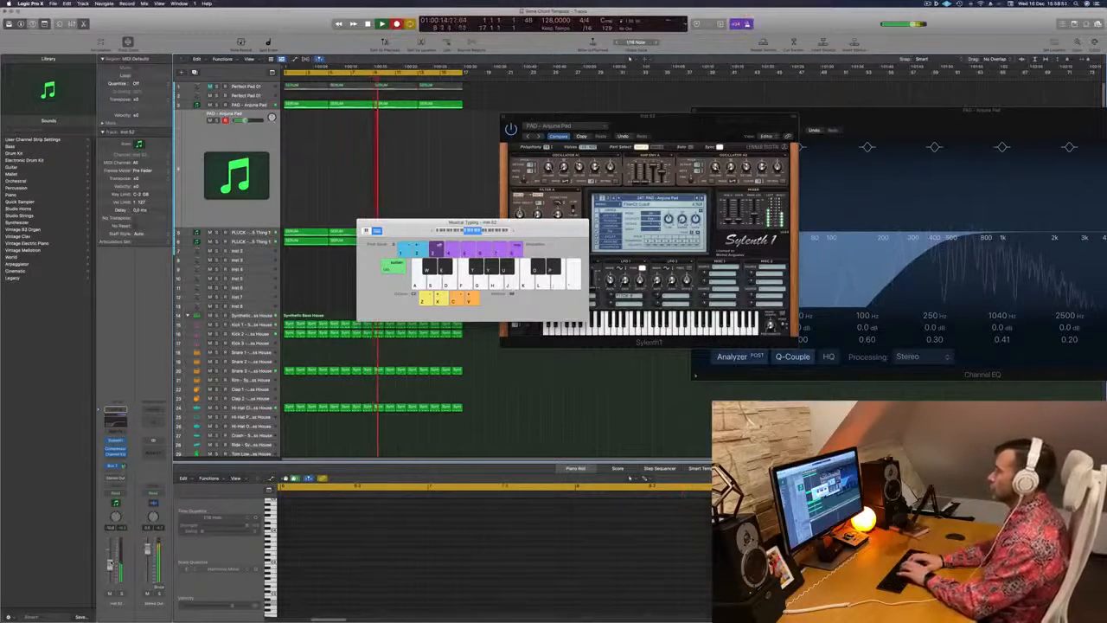
key("semicolon")
key("semicolon")
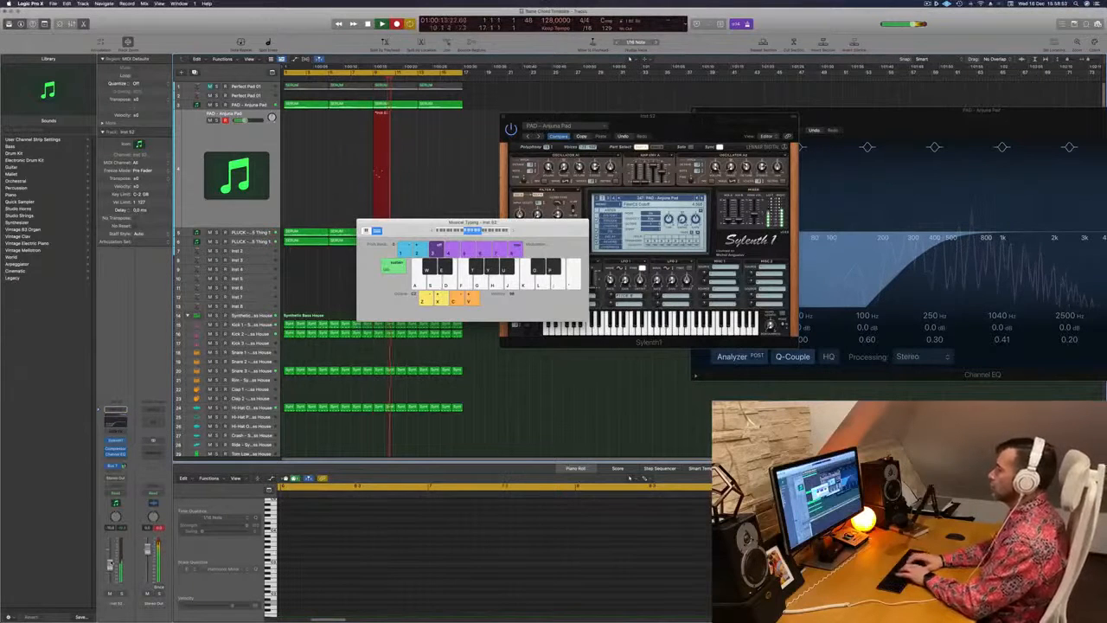
key("semicolon")
key("semicolon")
key("j")
key("h")
key("semicolon")
key("semicolon")
key("semicolon")
key("semicolon")
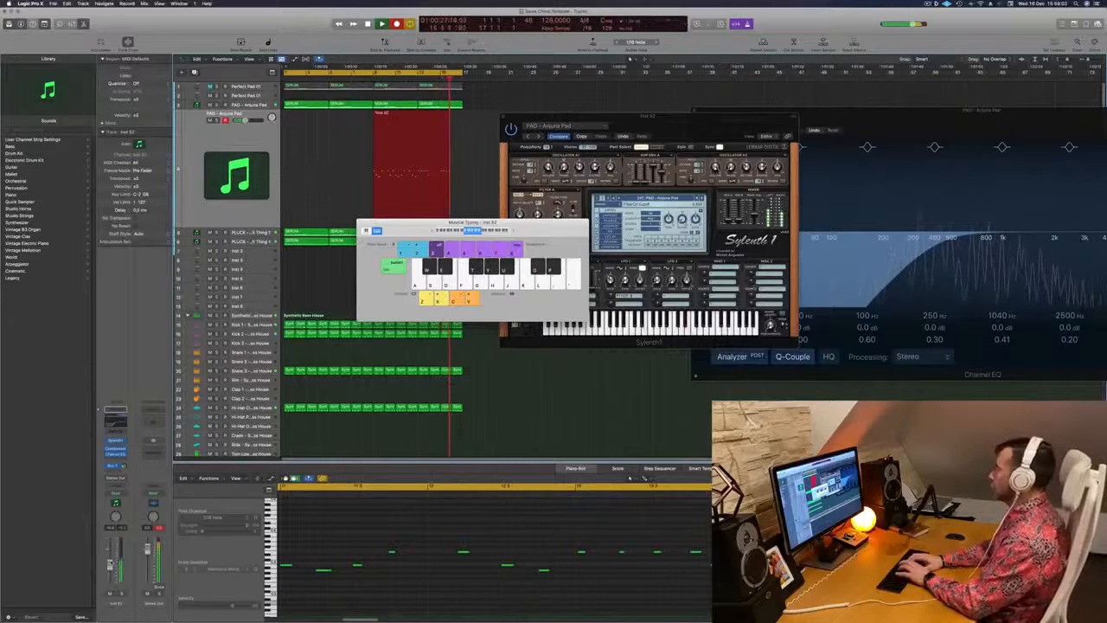
key("semicolon")
key("space")
Record a further melody take with Musical Typing on the duplicated pad track from bar 1 to bar 9 and stop
key("h")
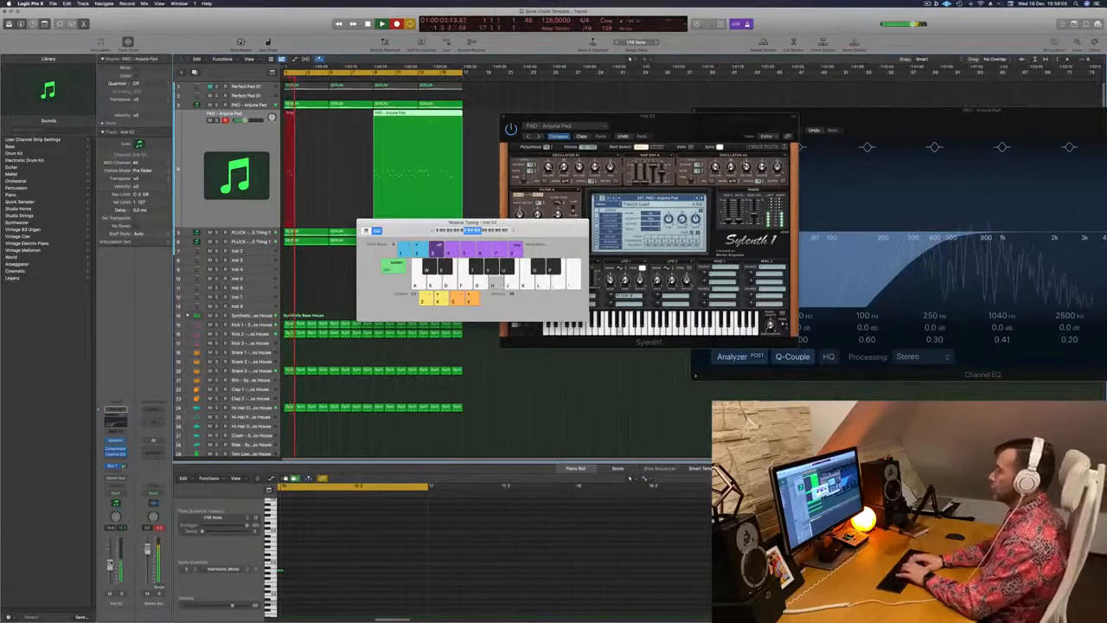
key("semicolon")
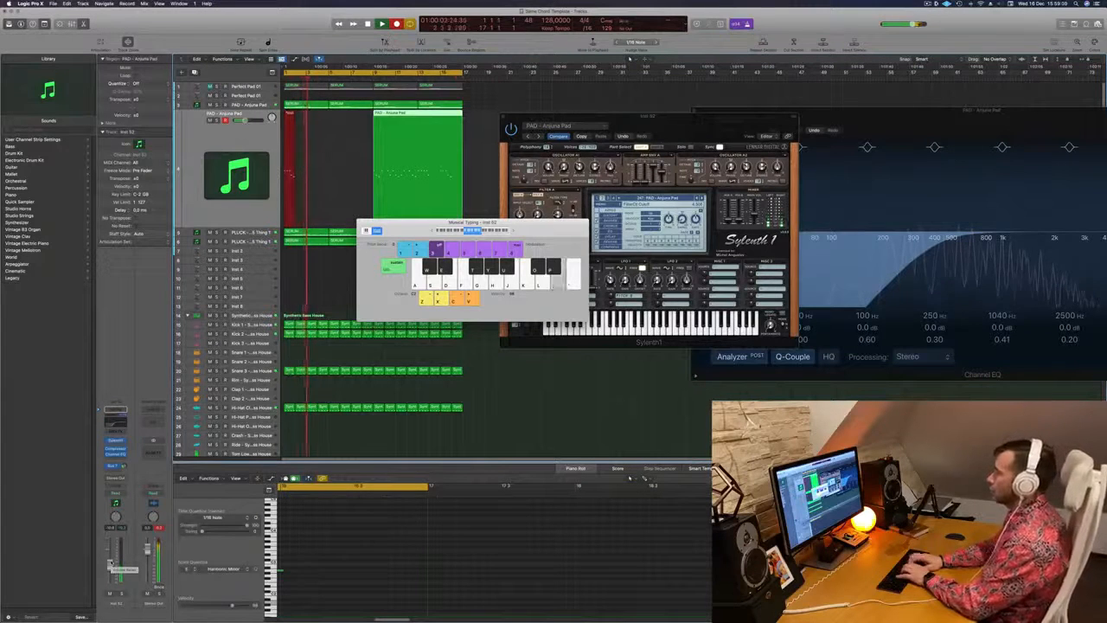
key("semicolon")
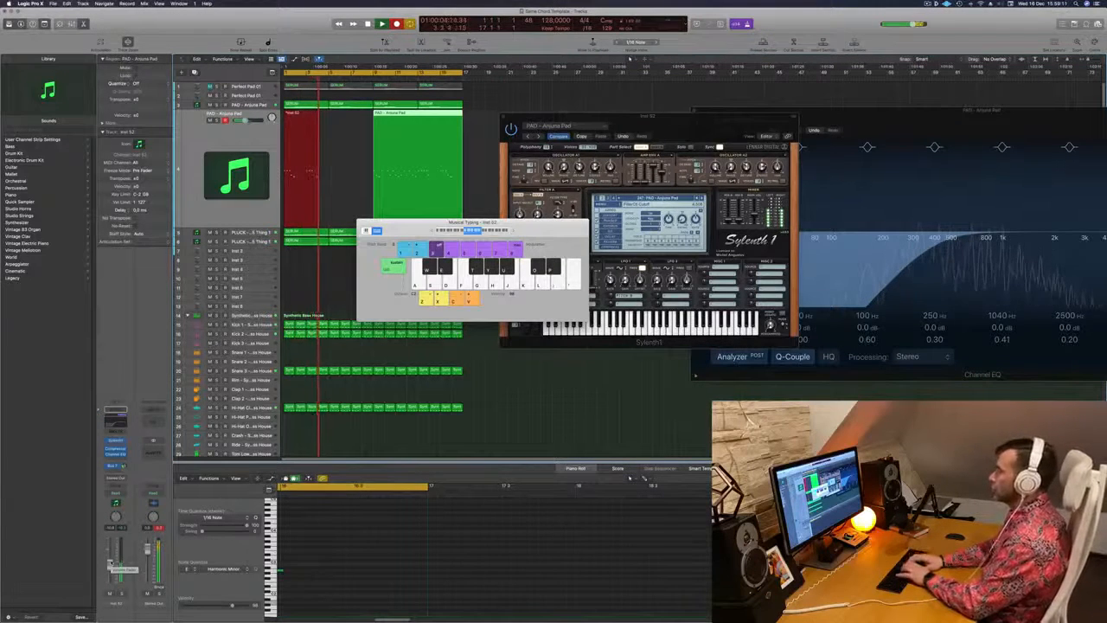
key("semicolon")
key("h")
key("j")
key("j")
key("semicolon")
key("j")
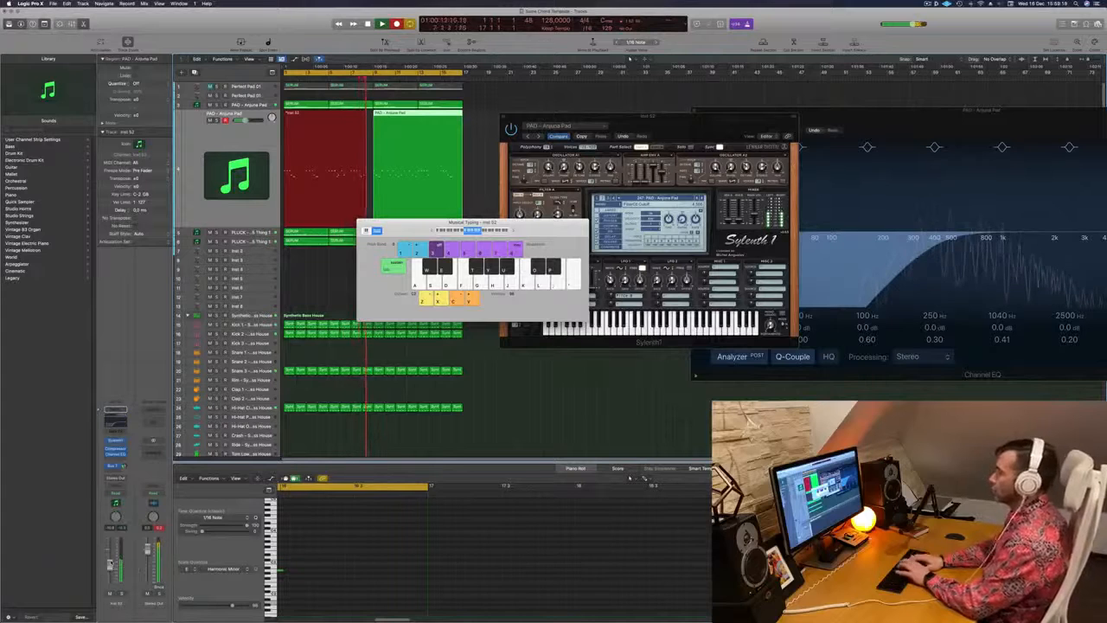
key("space")
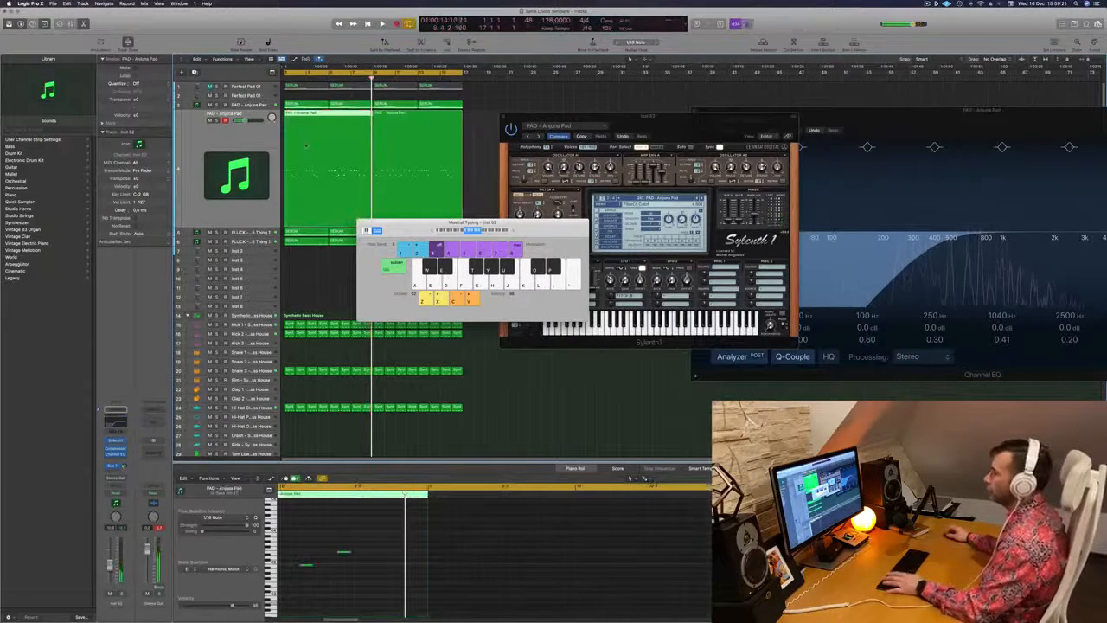
Play back the new take with its notes open in the piano roll and move the Musical Typing and Sylenth1 windows off the regions
key("space")
double_click(306, 145)
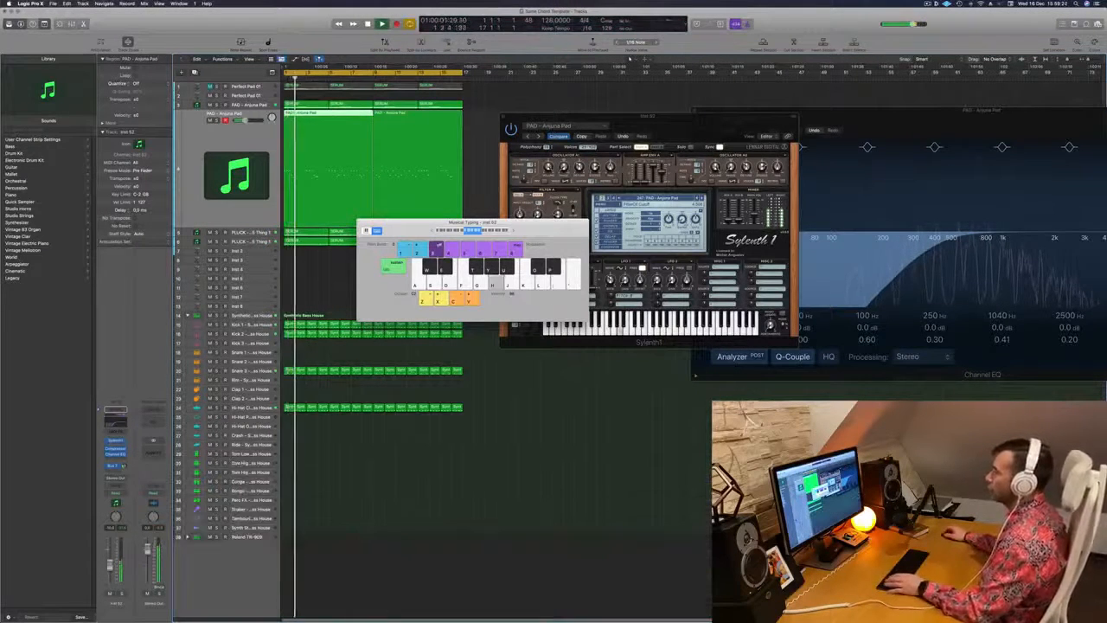
double_click(306, 145)
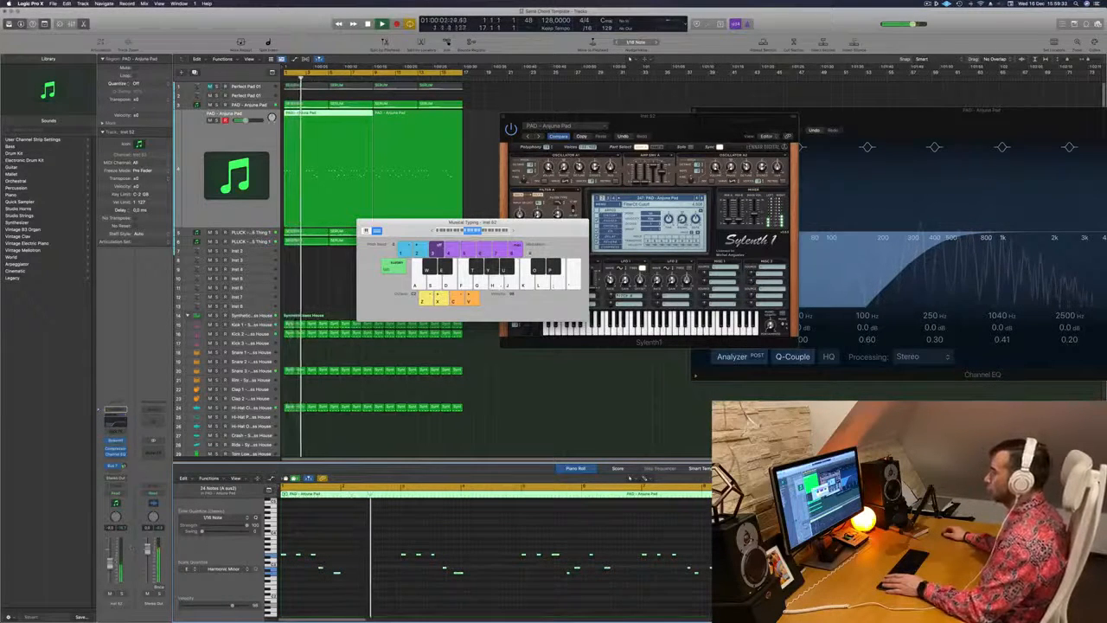
left_click_drag(474, 222, 859, 211)
left_click_drag(736, 127, 609, 134)
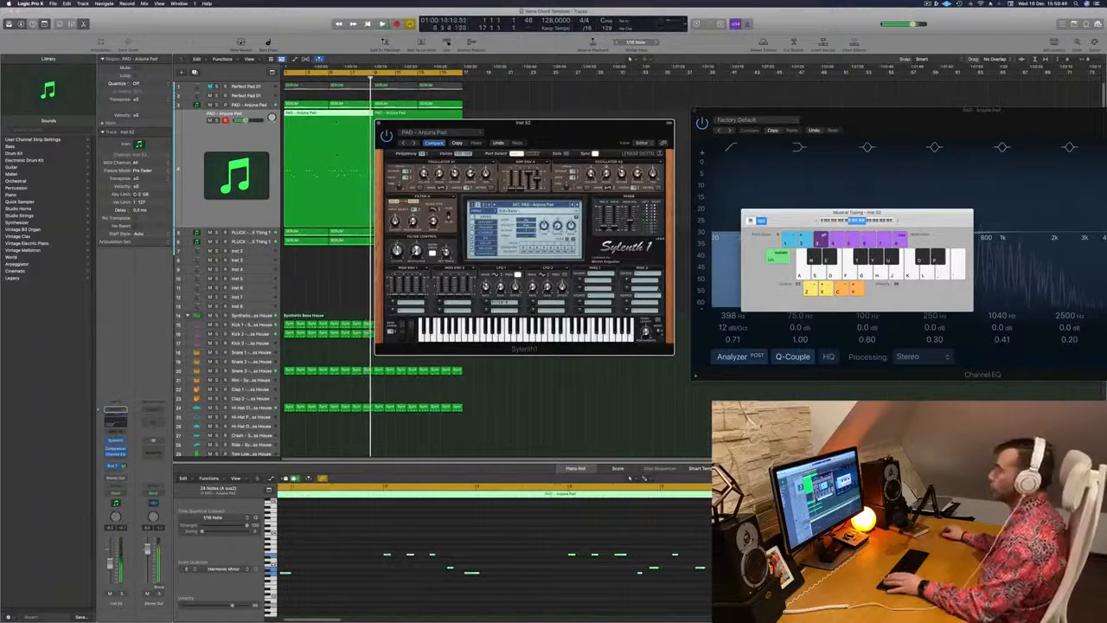
Split the first melody region at bar 5, delete its first four bars and move the remaining part to bar 1
double_click(329, 115, "super")
left_click(312, 115)
key("Delete")
left_click_drag(350, 121, 304, 121)
key("space")
Delete the melody region that starts at bar 9 and play the remaining four-bar melody from the start
left_click_drag(475, 127, 767, 140)
key("space")
key("space")
left_click(406, 151)
key("Delete")
left_click(315, 154)
key("space")
left_click_drag(822, 138, 615, 156)
key("space")
key("space")
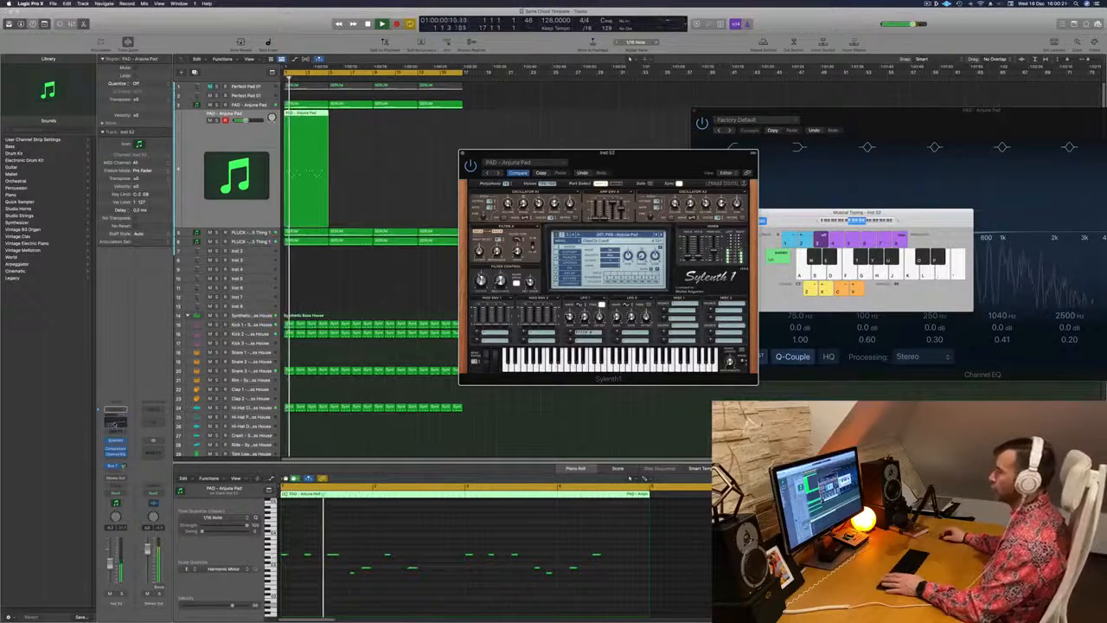
Set the low-cut frequency of the melody track's Channel EQ to 232 Hz and close the EQ
left_click_drag(500, 227, 541, 223)
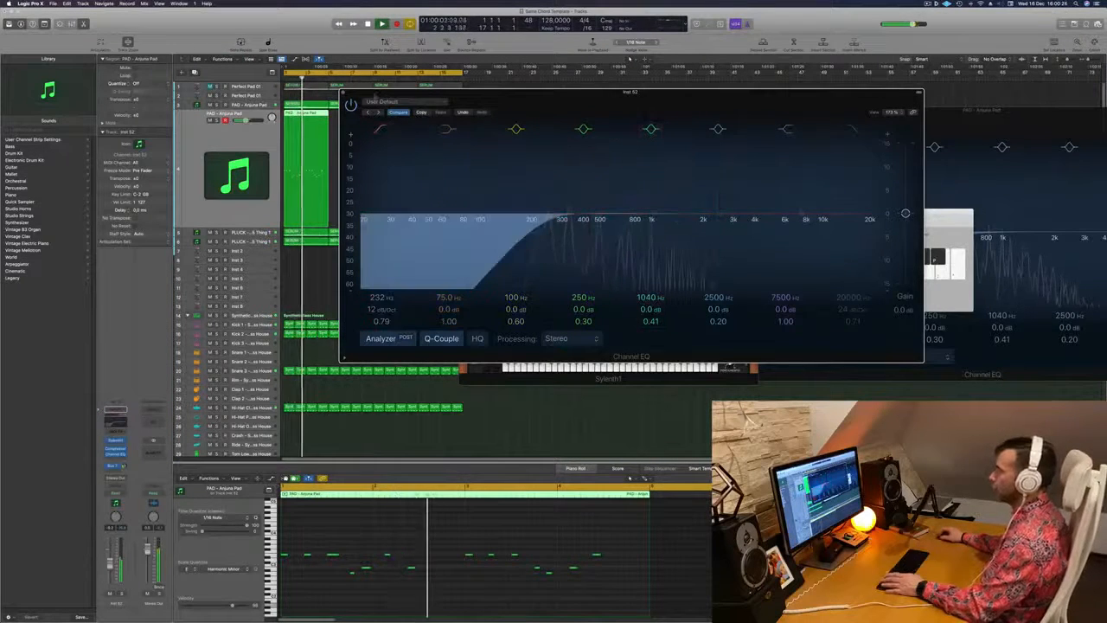
key("Return")
left_click(343, 92)
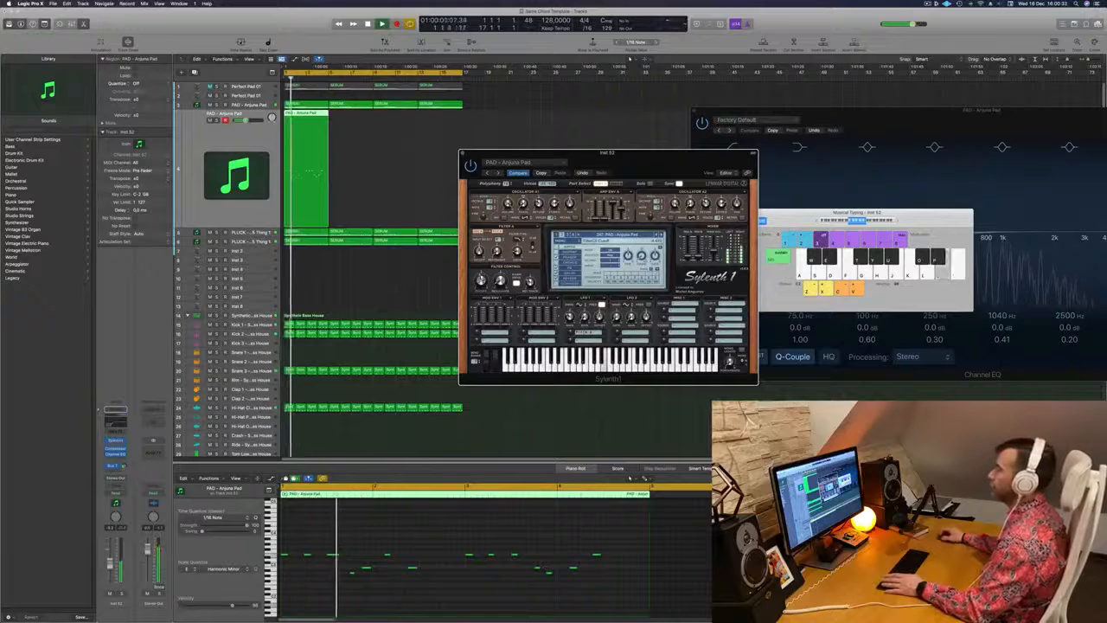
Change the waveforms of oscillators A1 and A2 in the melody track's Sylenth1 and replay the loop to hear them
left_click_drag(624, 157, 584, 156)
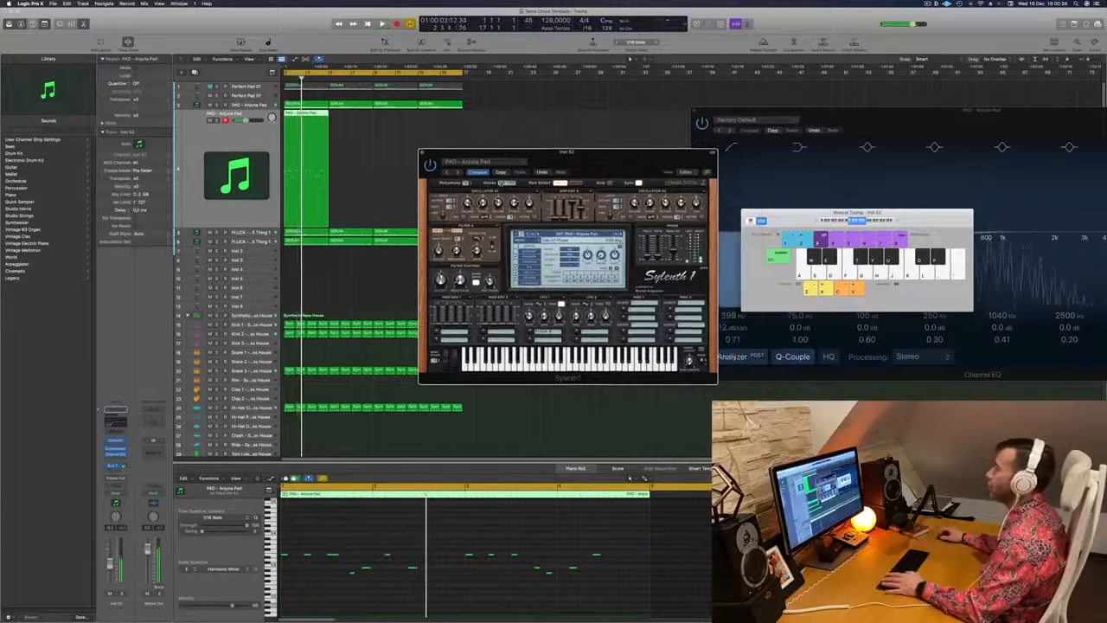
left_click(485, 223)
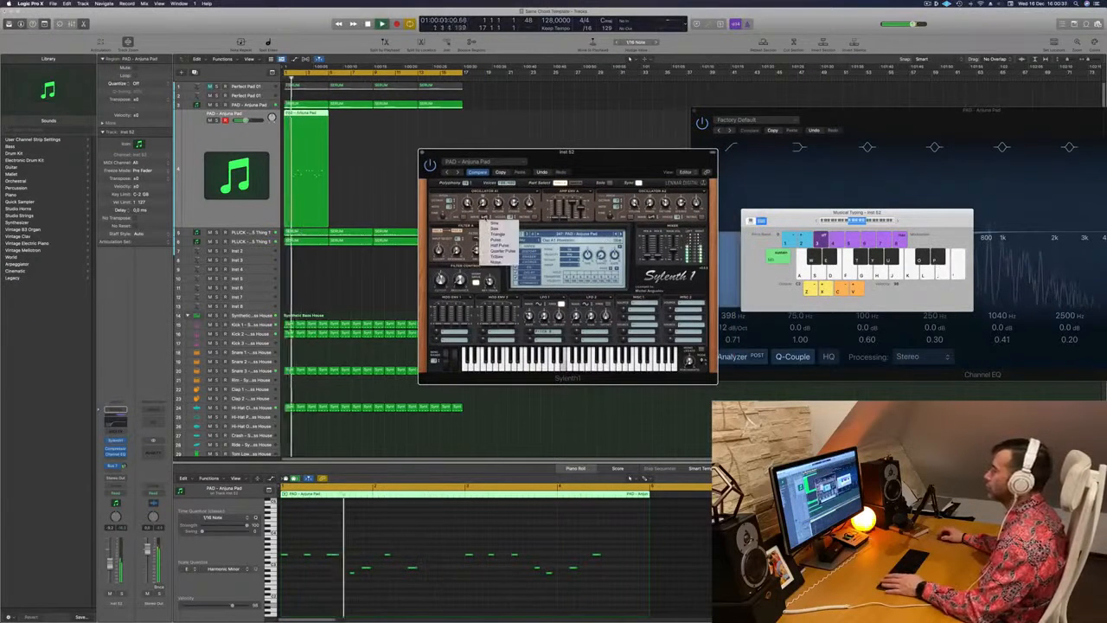
left_click(500, 226)
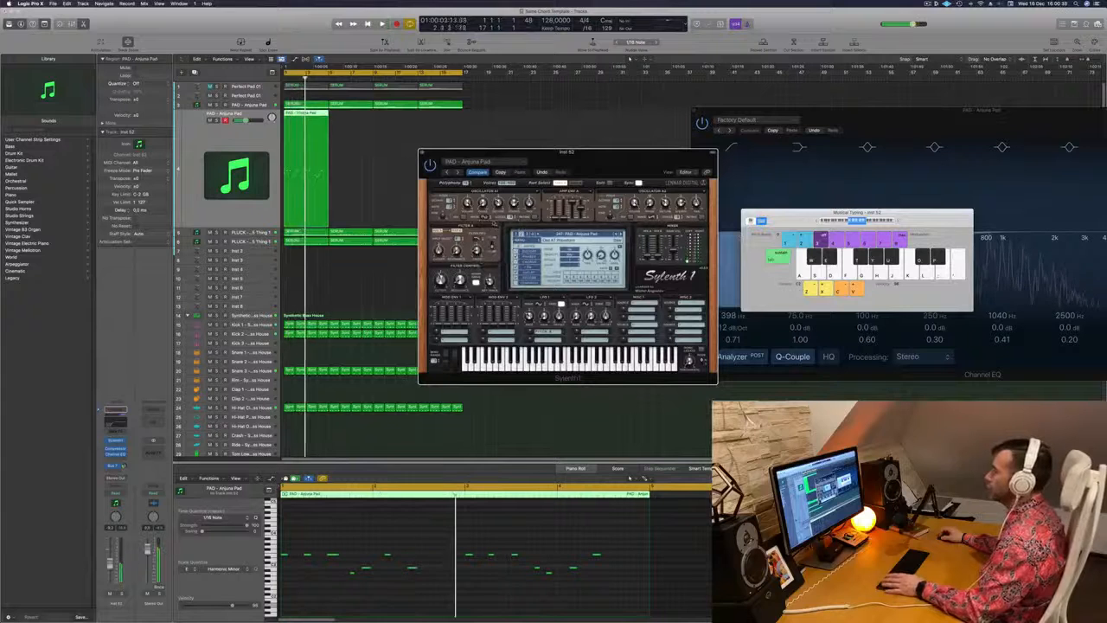
left_click(485, 222)
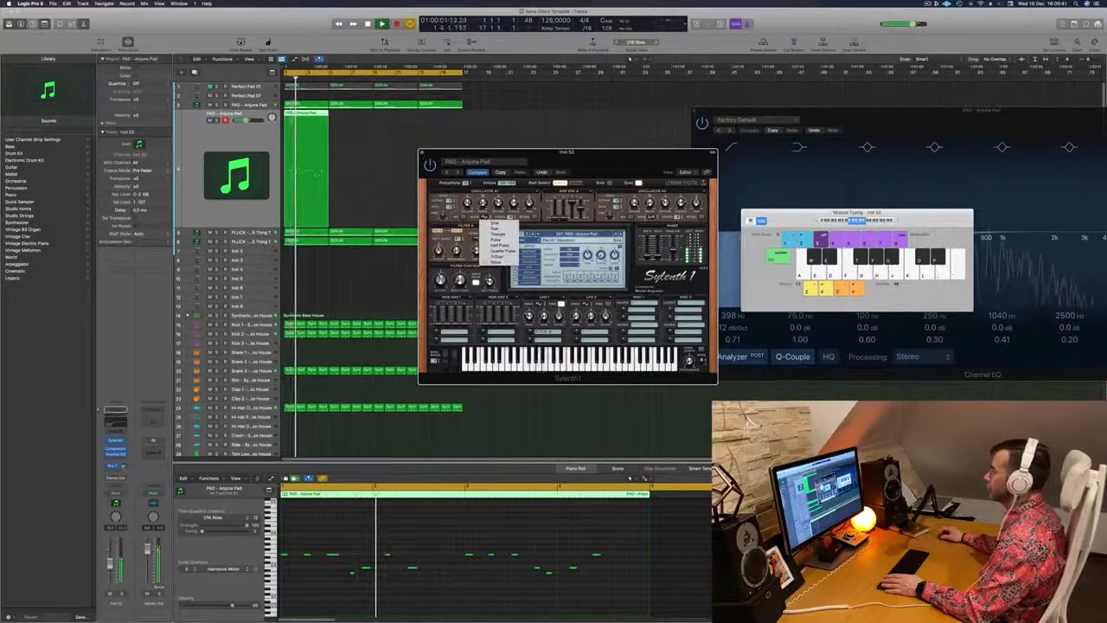
left_click(495, 228)
left_click(652, 217)
left_click(663, 224)
mouse_move(606, 164)
left_mouse_down()
mouse_move(657, 151)
mouse_move(583, 156)
mouse_move(611, 161)
left_mouse_up()
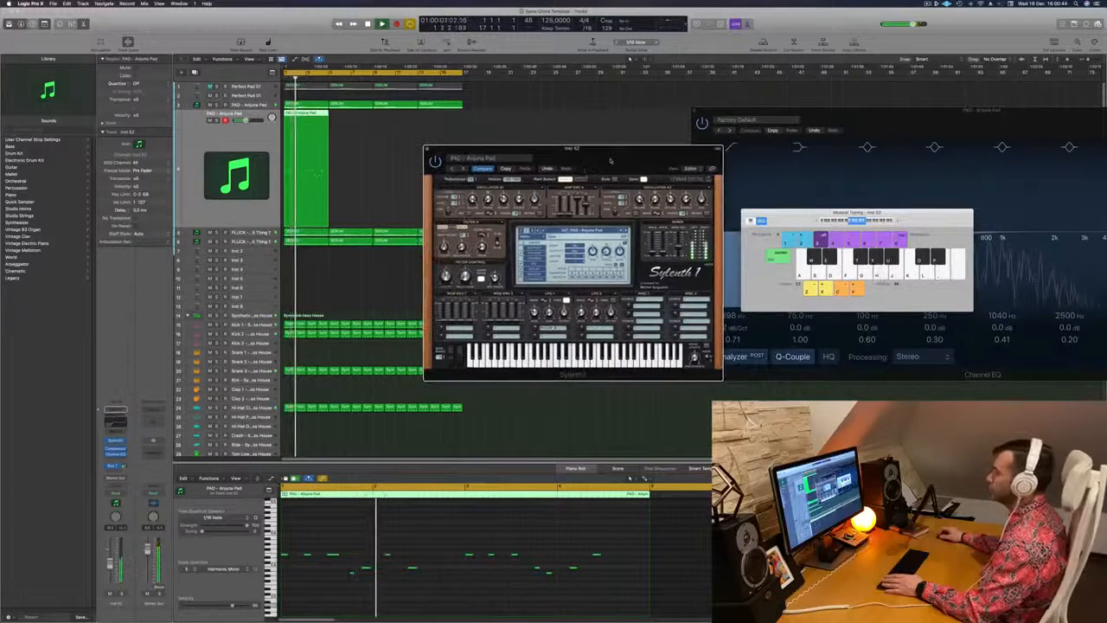
key("space")
key("space")
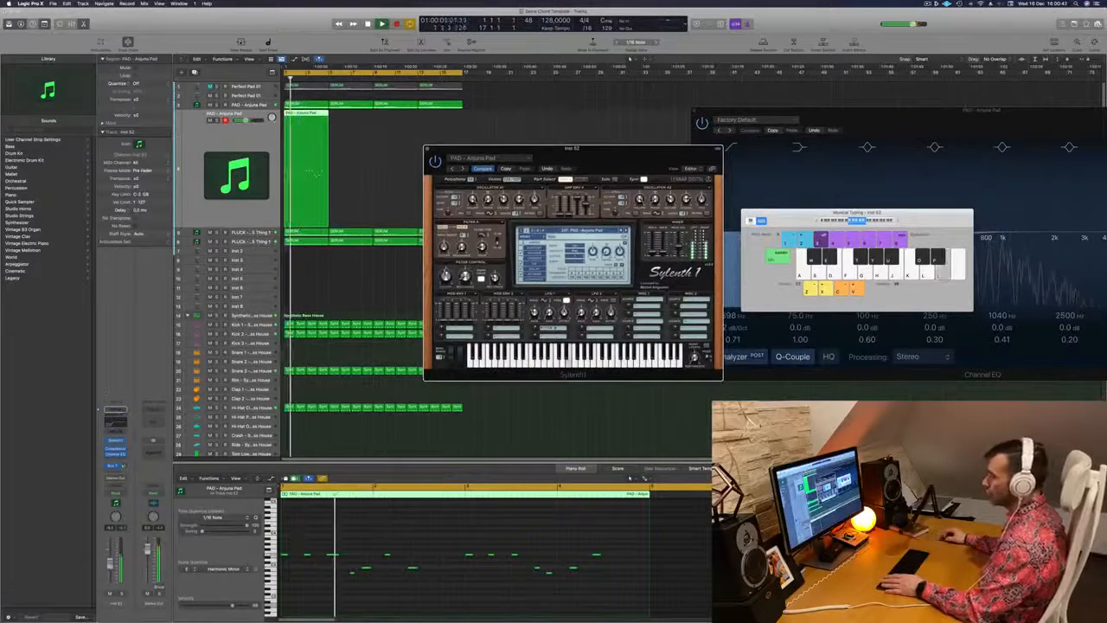
key("space")
key("space")
Raise the low cut of the melody track's Channel EQ to 414 Hz and move the EQ window clear of the regions
left_click(115, 454)
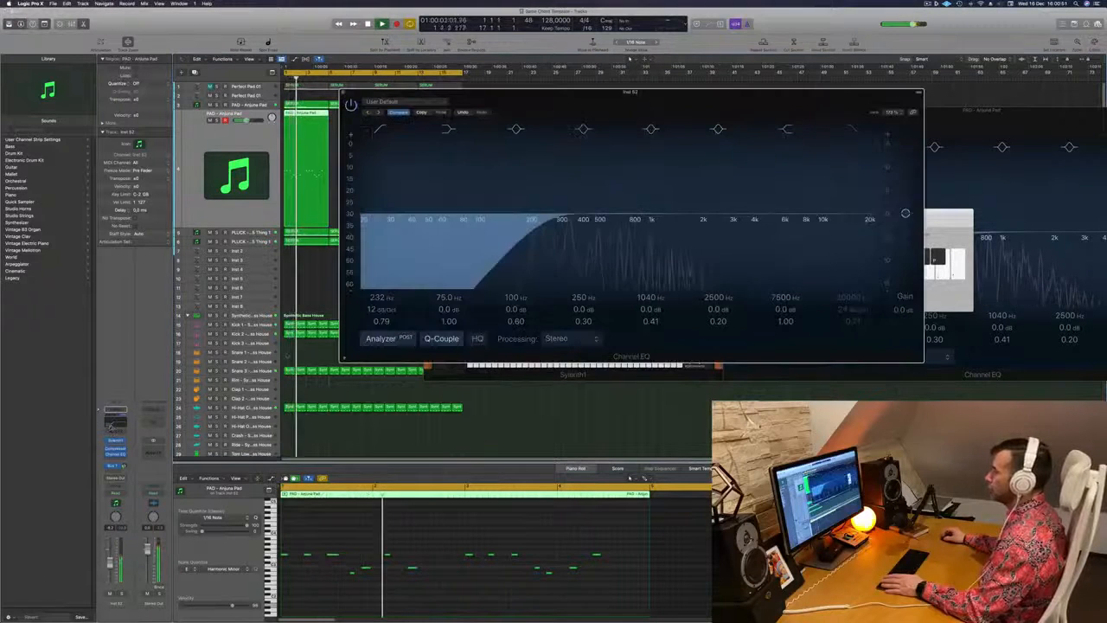
left_click_drag(482, 217, 591, 221)
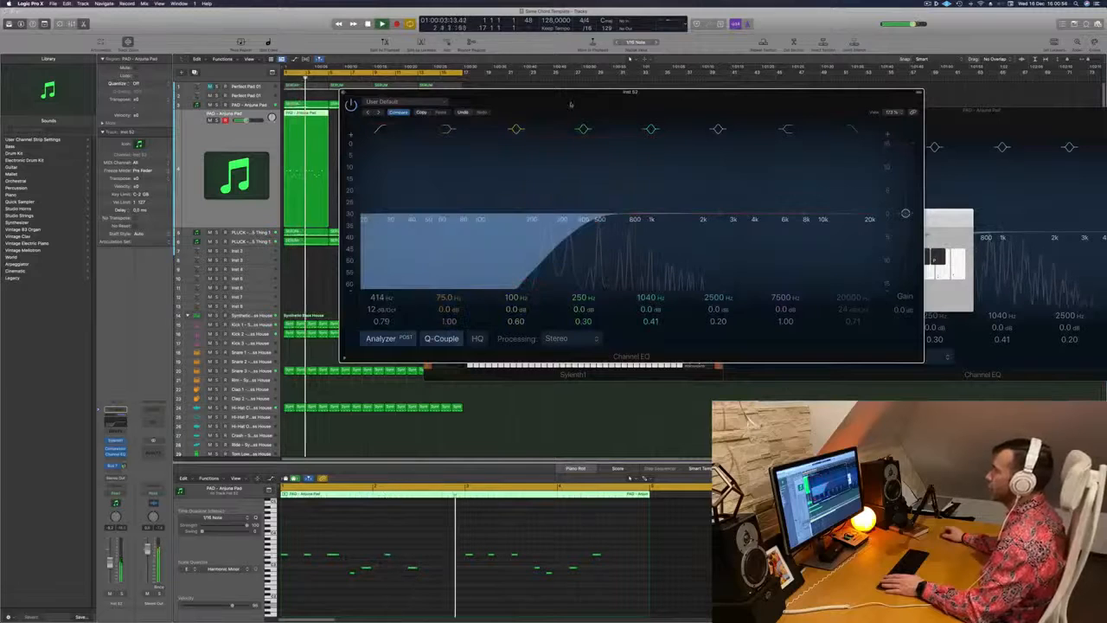
left_click_drag(631, 92, 807, 12)
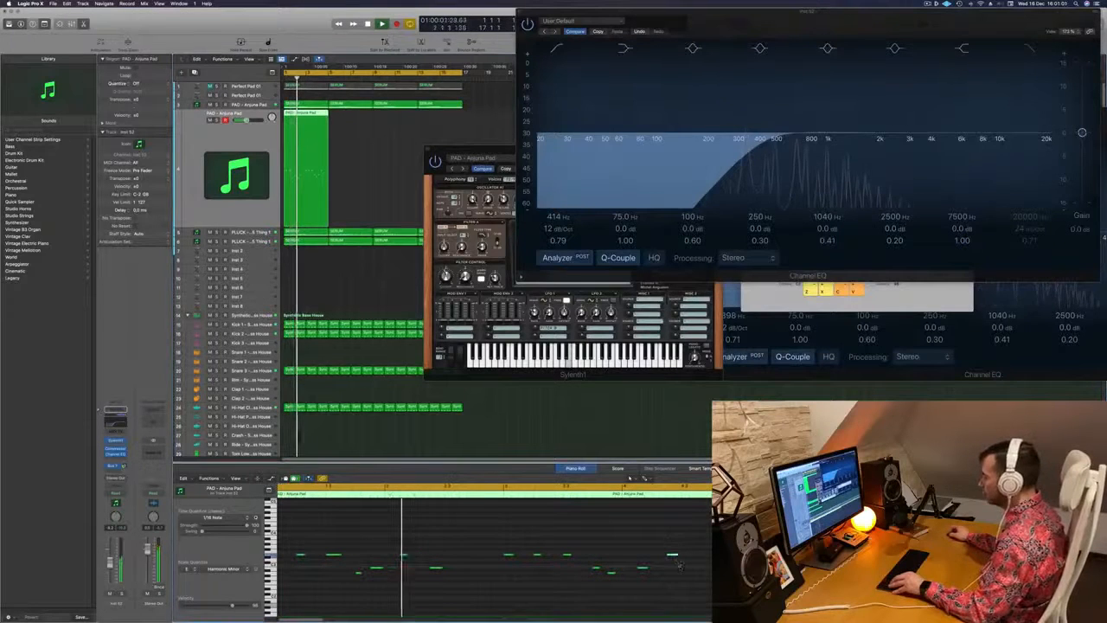
Copy the last melody note a short distance after itself at the same pitch and play from the start
left_click_drag(675, 556, 698, 558)
scroll(587, 545, "down", 2)
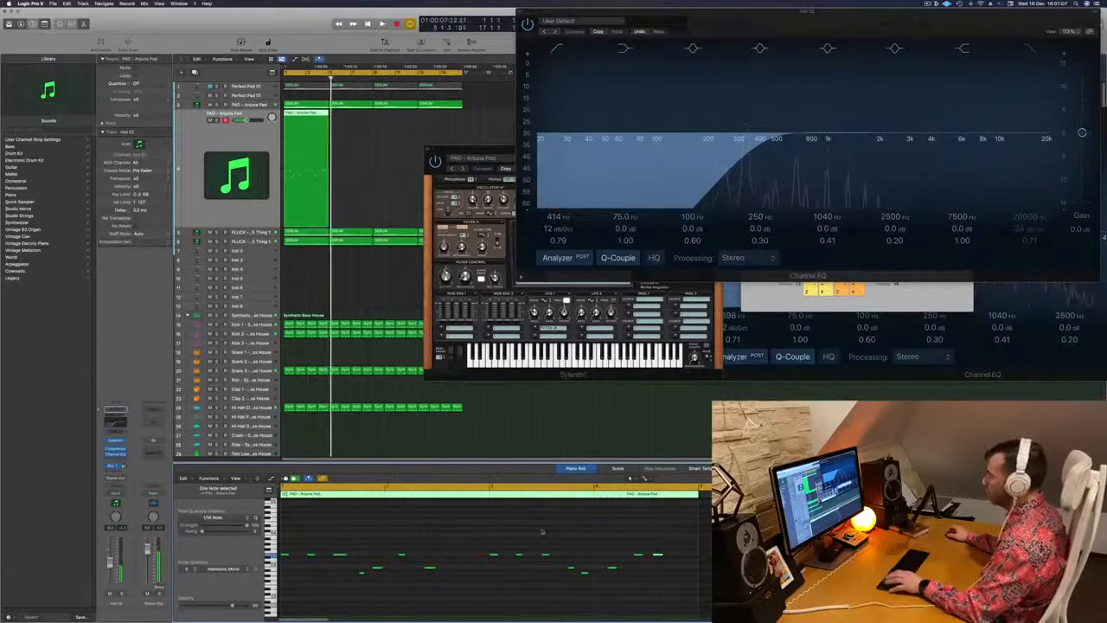
key("Return")
Copy the four-bar melody region three times to fill all 16 bars
left_click_drag(300, 116, 348, 119)
mouse_move(409, 137)
left_mouse_down()
mouse_move(312, 130)
mouse_move(397, 124)
left_mouse_up()
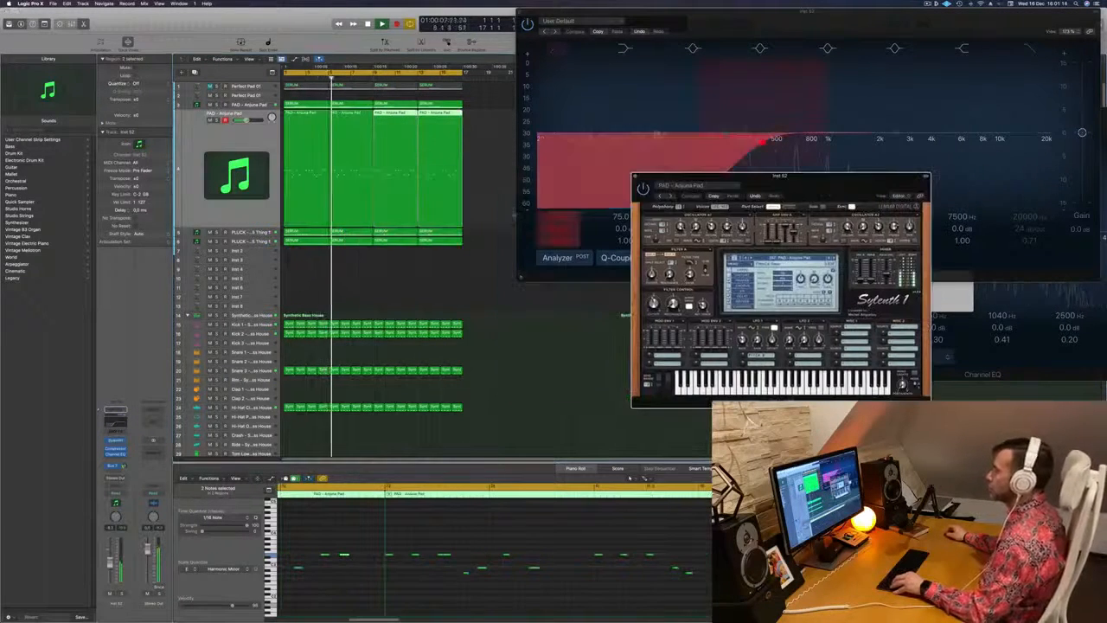
key("super+Left")
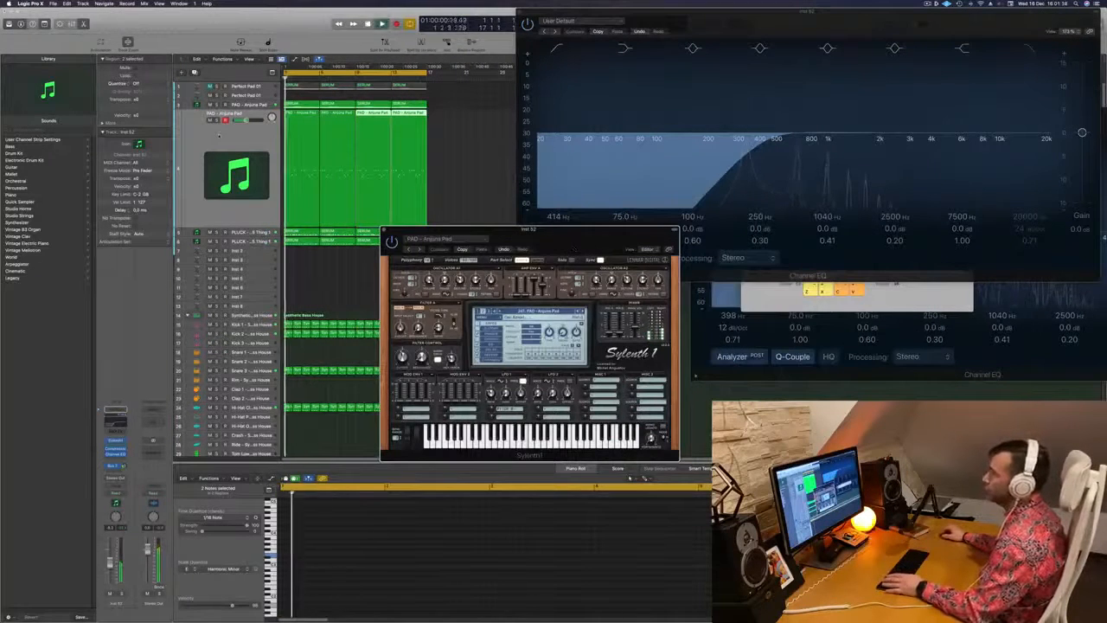
Duplicate the melody track with its settings, copy all four melody regions onto the new track and play
left_click(219, 135)
key("super+d")
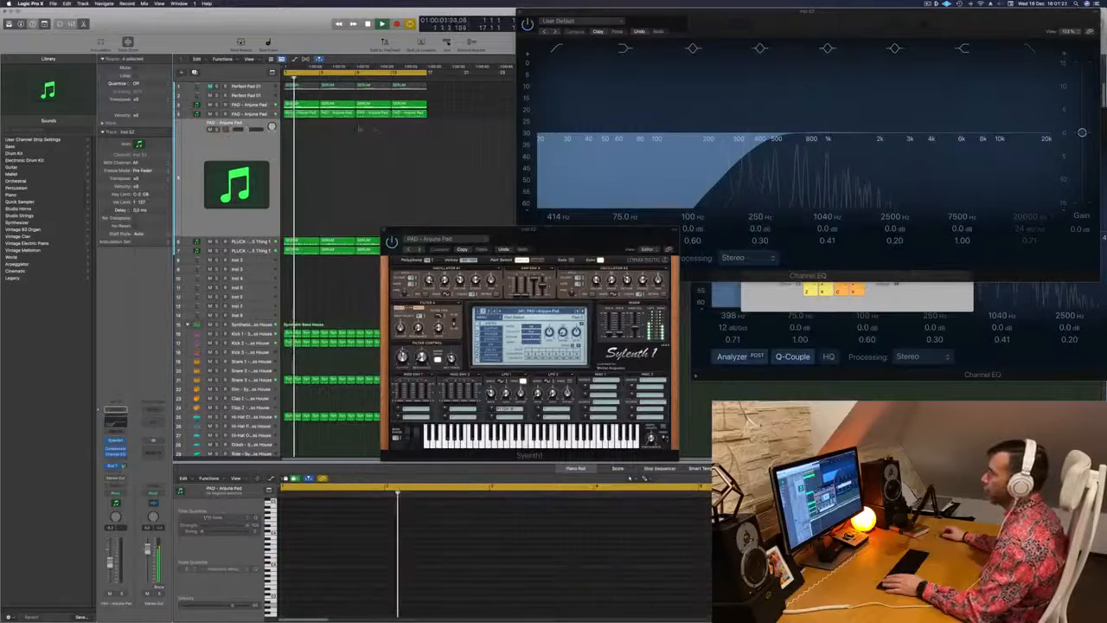
left_click_drag(351, 134, 284, 127)
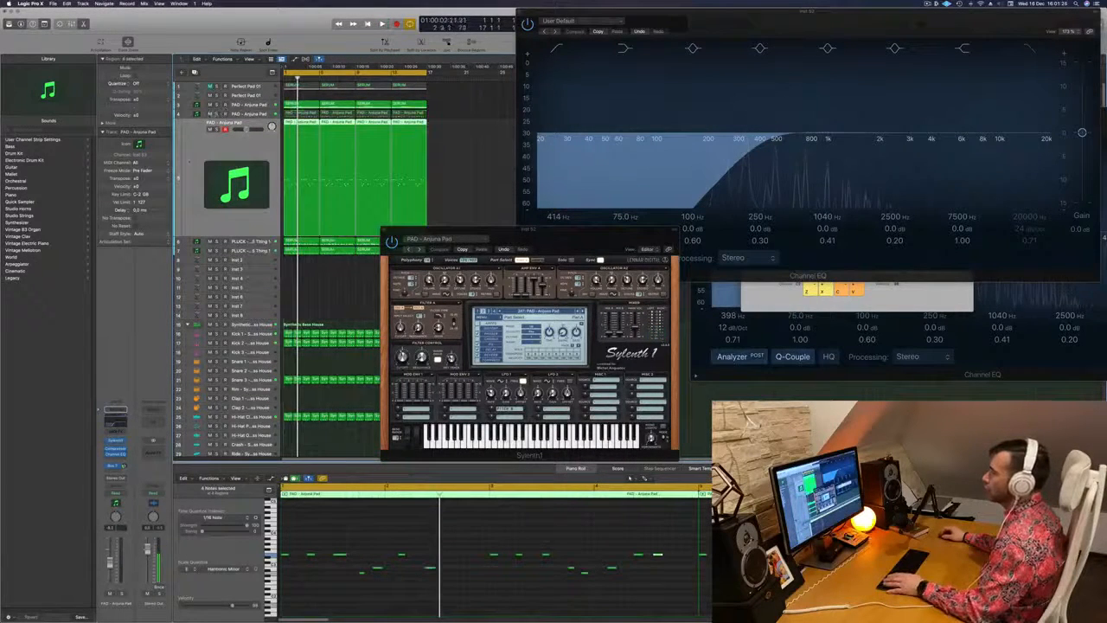
key("space")
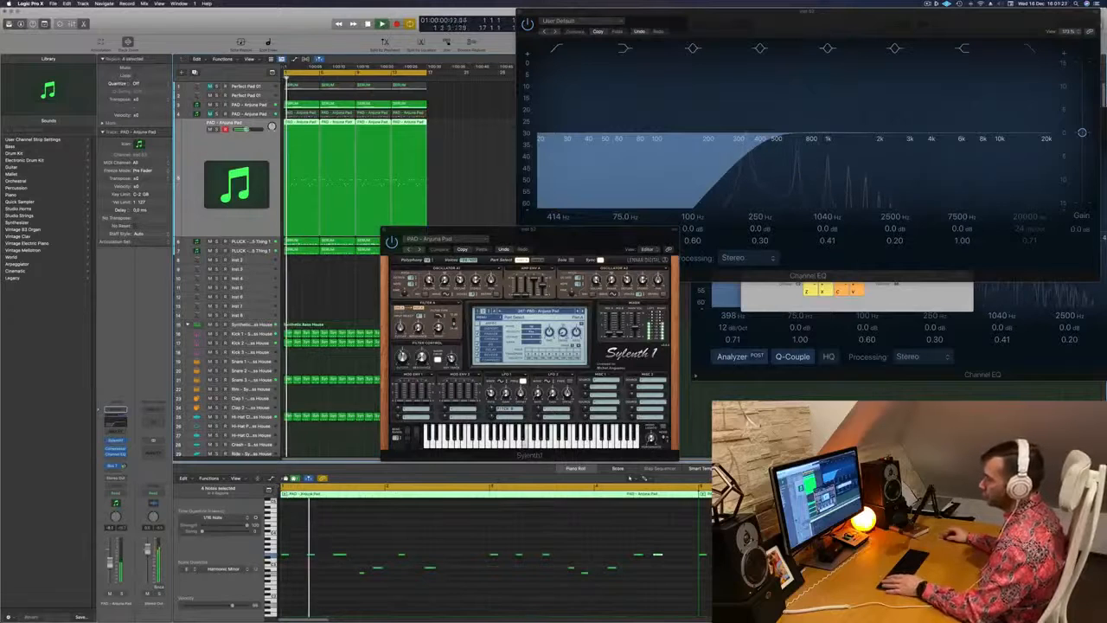
Open Sylenth1 on the new melody track, audition other presets and choose a LEAD preset from the preset list
left_click(116, 441)
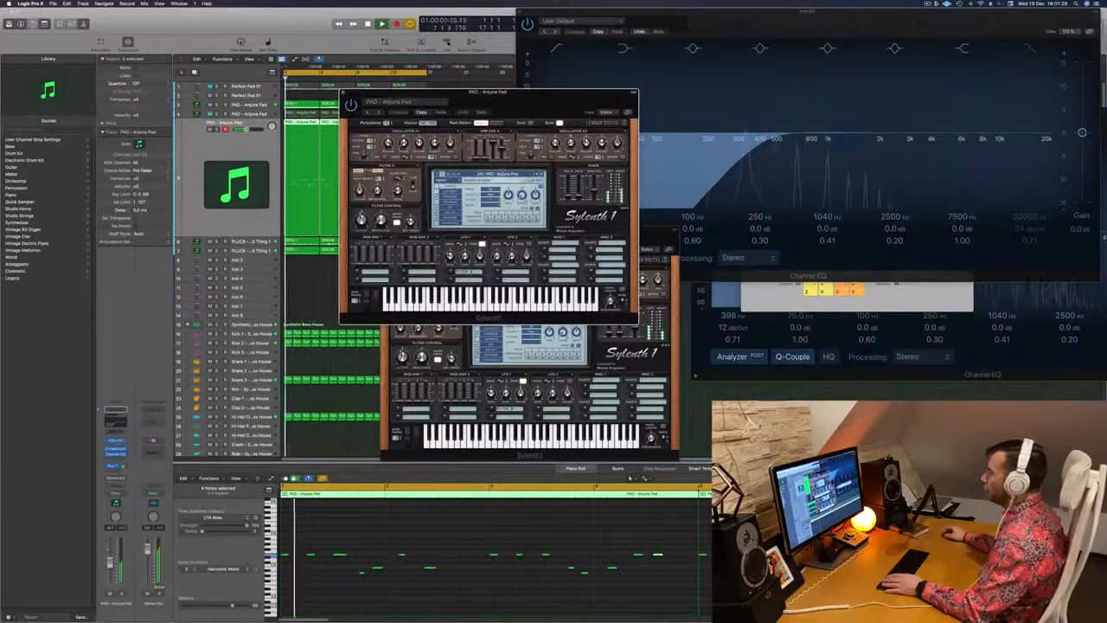
left_click(536, 174)
key("Return")
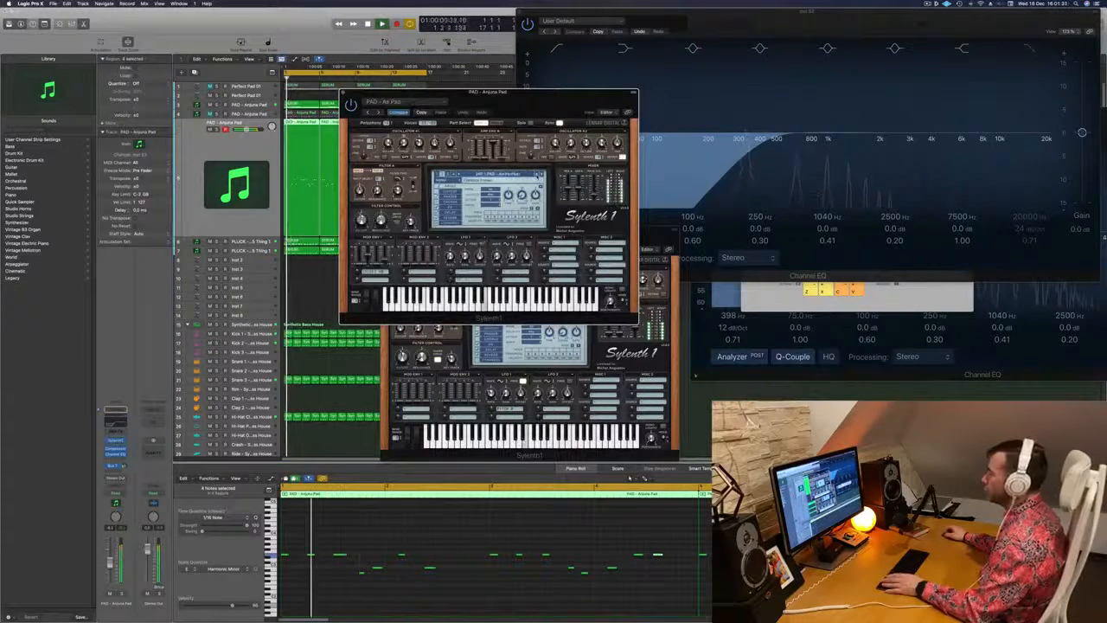
left_click(536, 175)
left_click(507, 174)
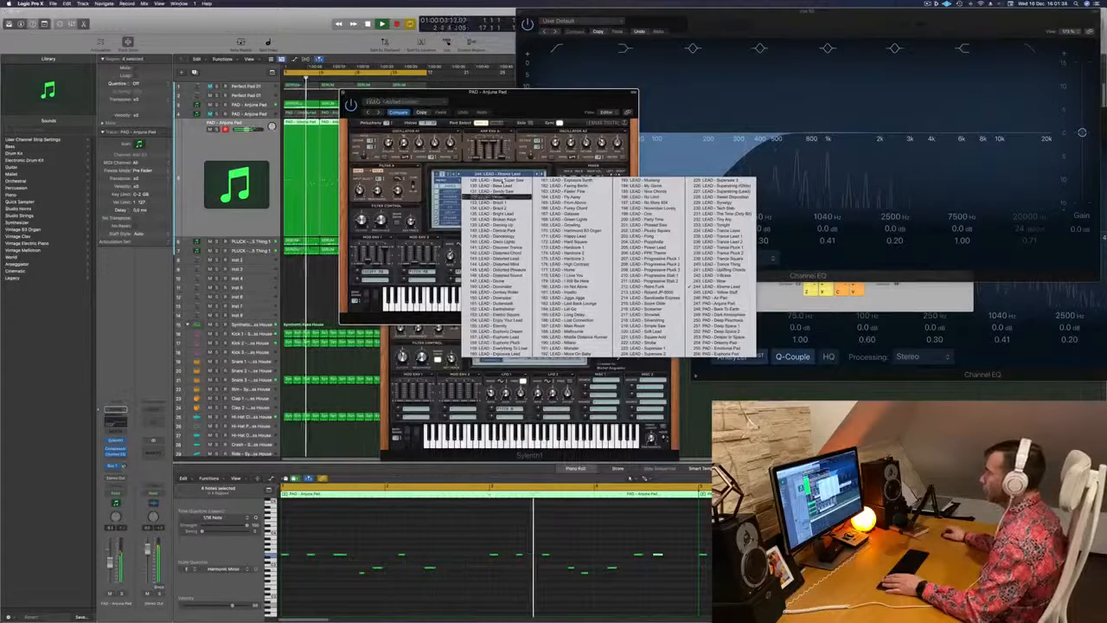
left_click(441, 174)
left_click(507, 175)
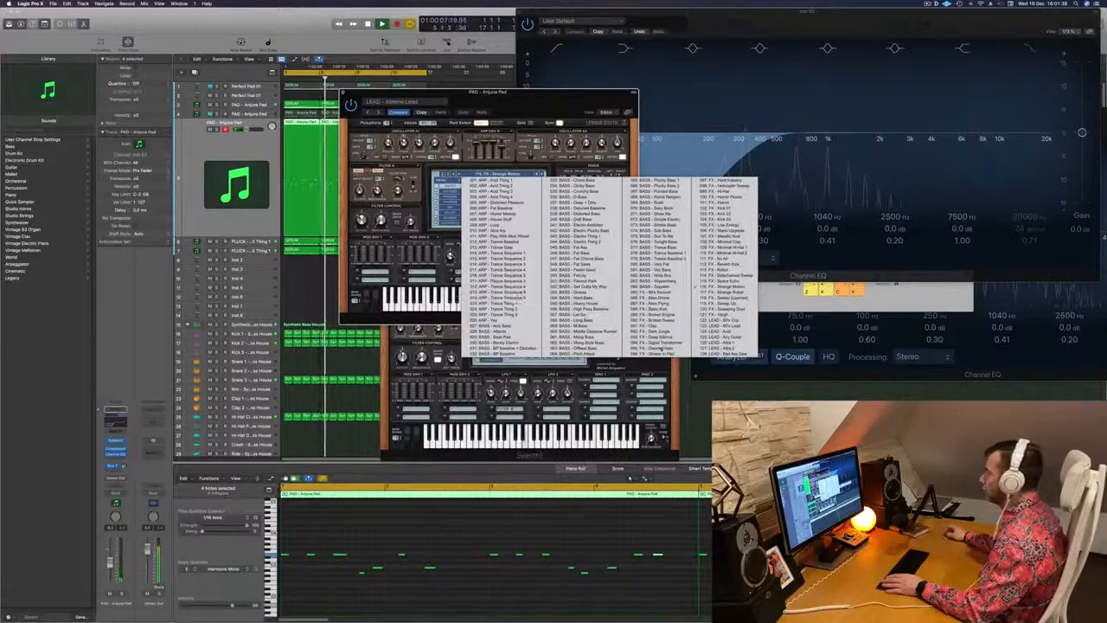
left_click(715, 320)
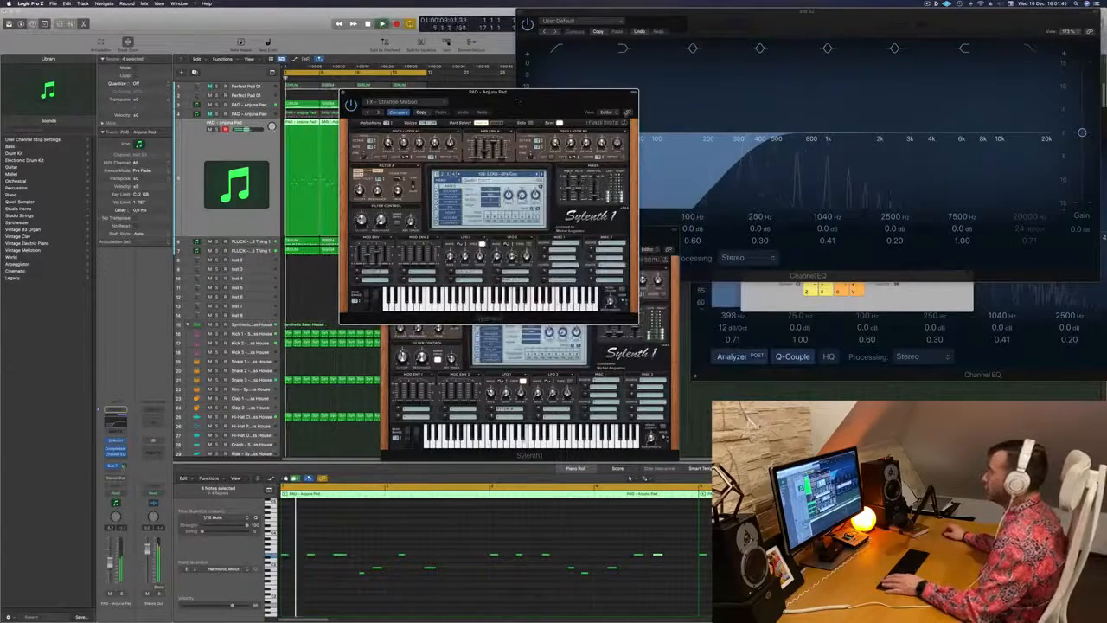
left_click_drag(519, 91, 632, 103)
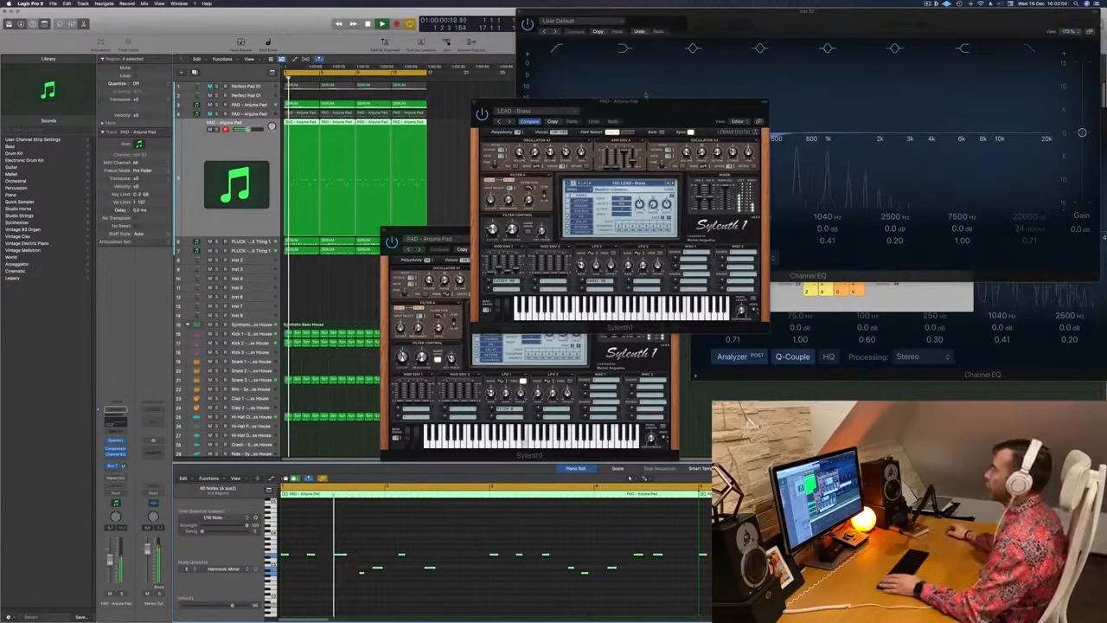
Reposition the Sylenth1 window above the piano roll and adjust the filter control cutoff of the lead sound
left_click_drag(646, 97, 630, 77)
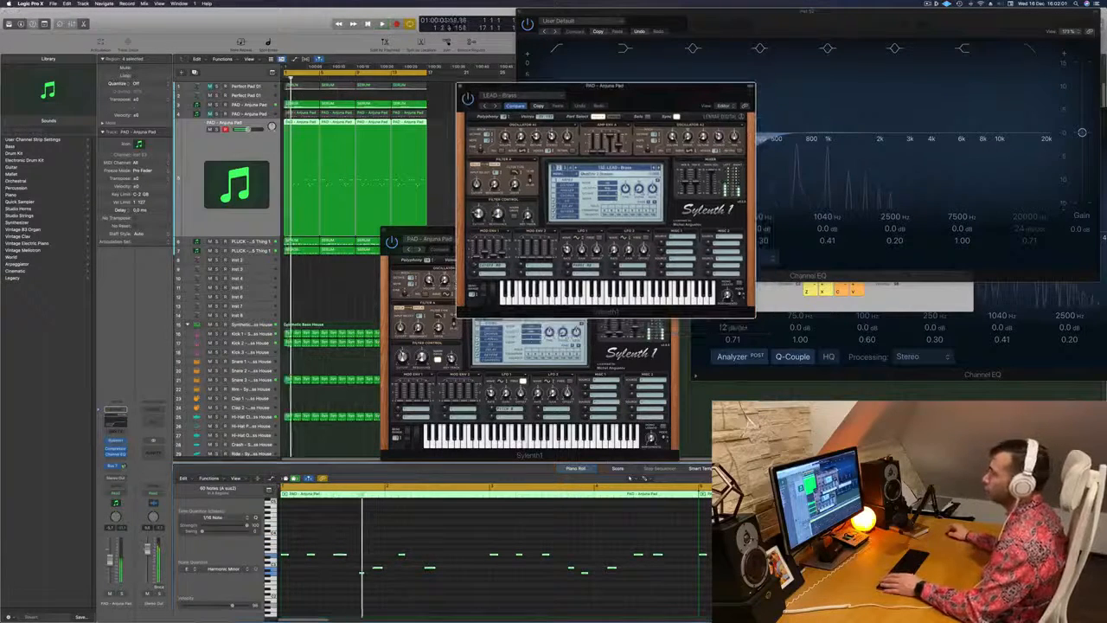
left_click(467, 529)
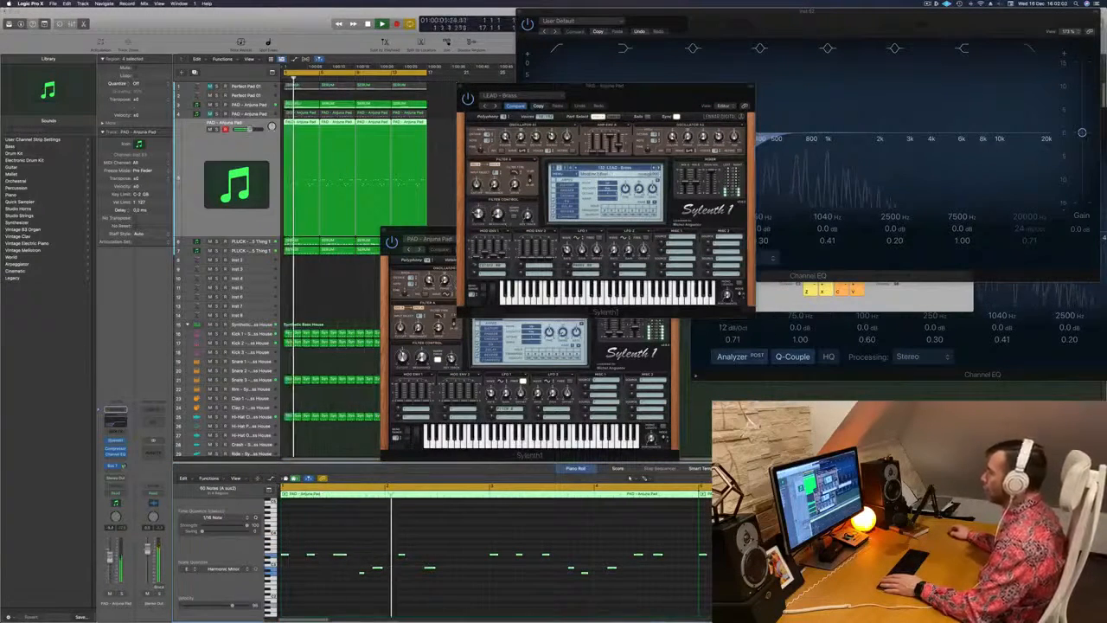
left_click(478, 214)
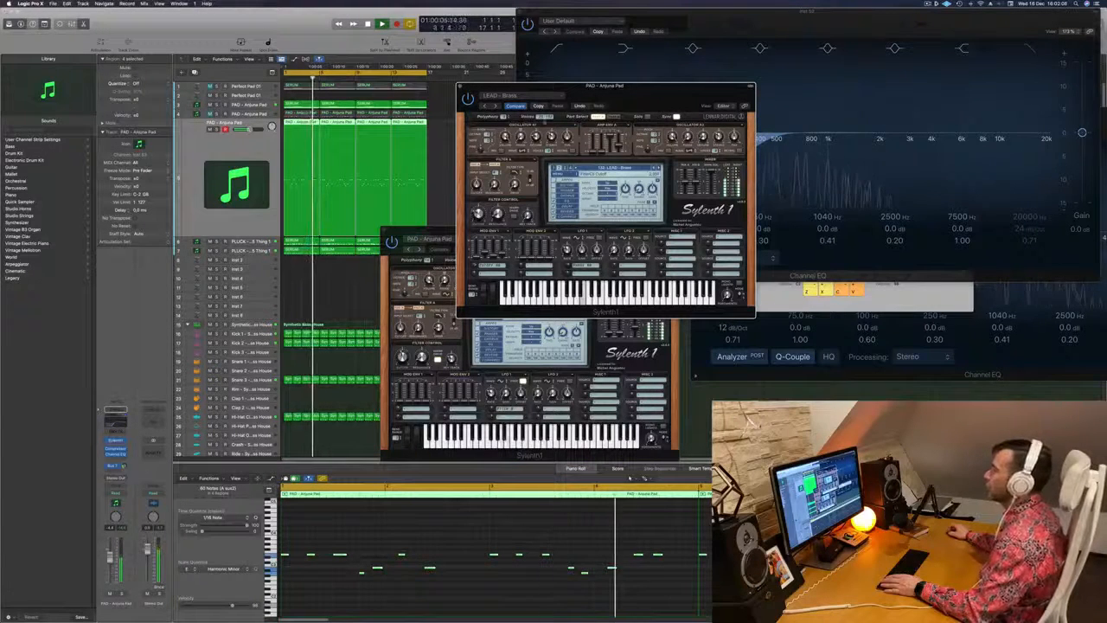
Move the lead's Sylenth1 window out of the way, close it and restart the loop from the beginning
left_click_drag(616, 87, 511, 123)
left_click(357, 124)
key("space")
key("space")
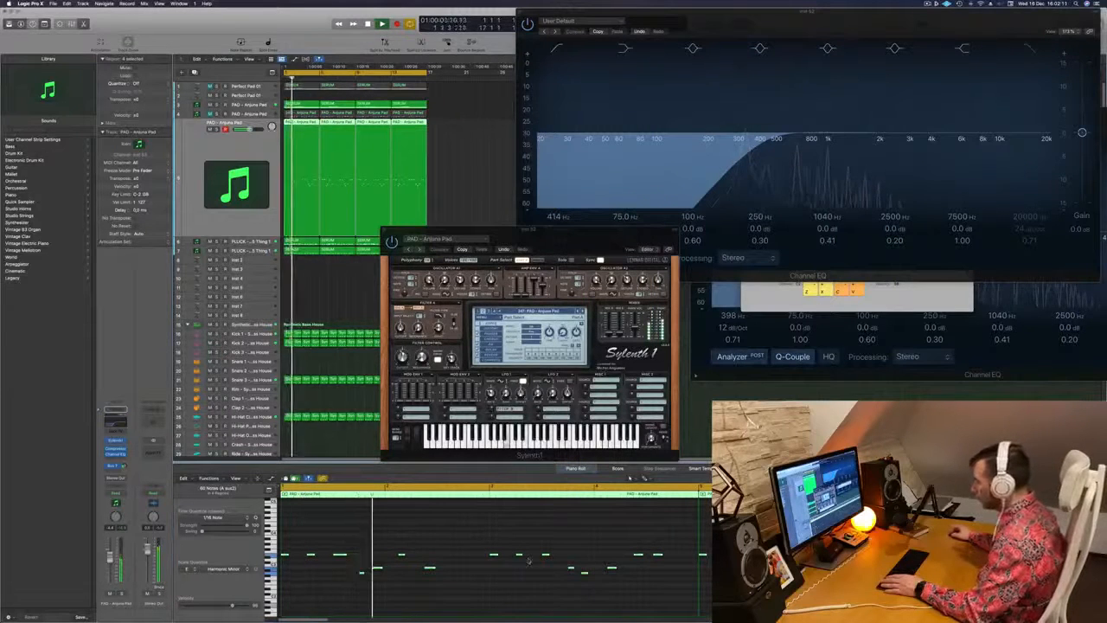
Replace the last note of the first lead melody region with a copy of the lower note before it and replay the loop
left_click(654, 546)
left_click(657, 556)
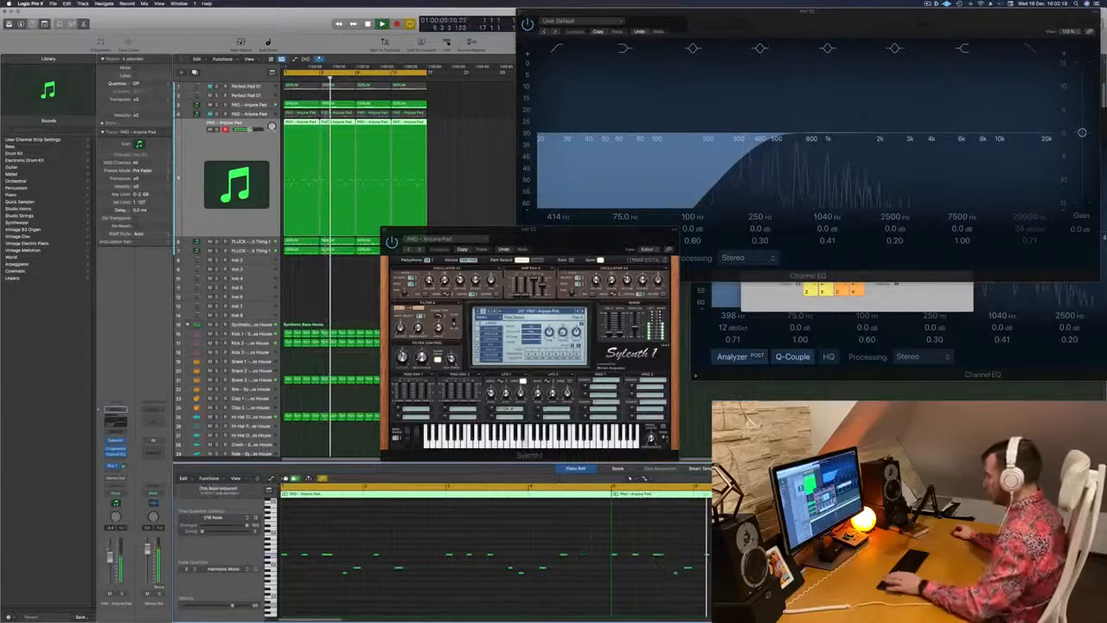
key("Return")
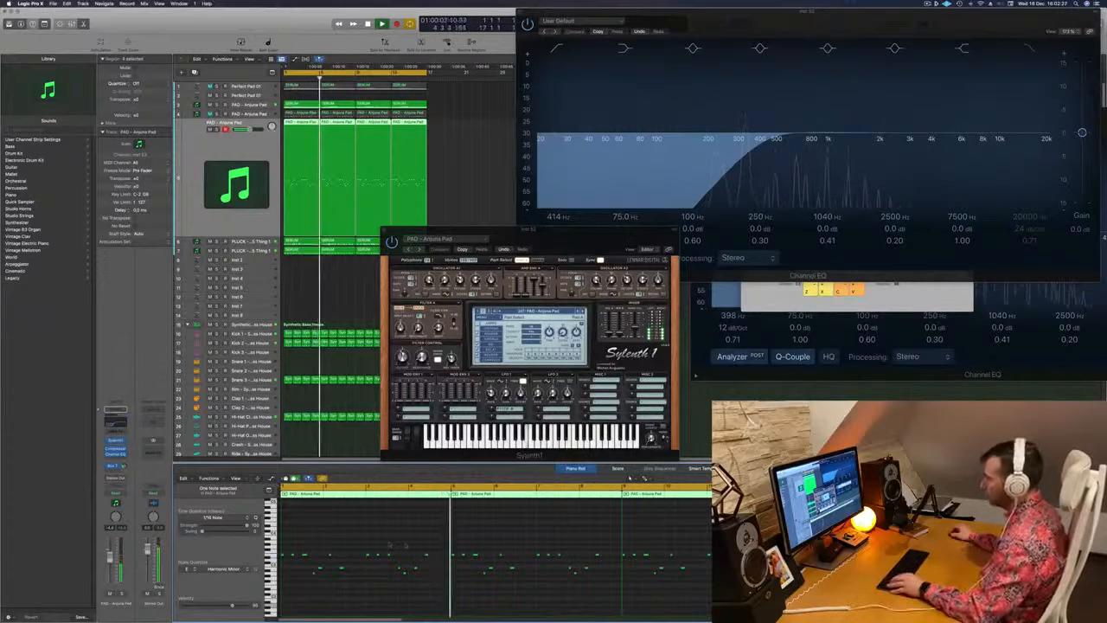
key("space")
left_click_drag(387, 571, 421, 571)
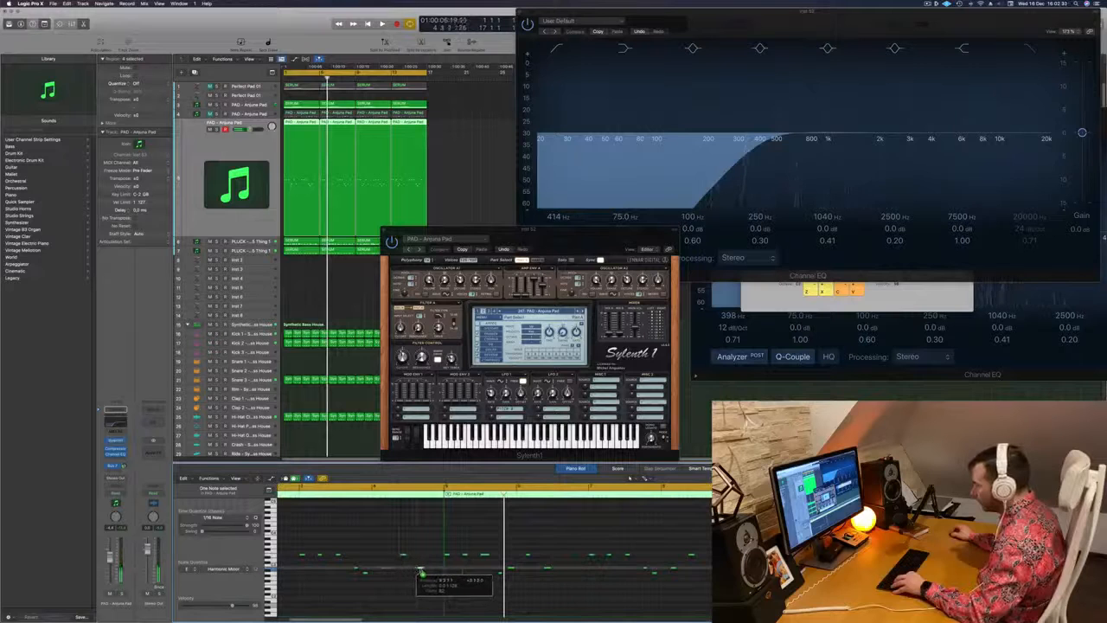
key("space")
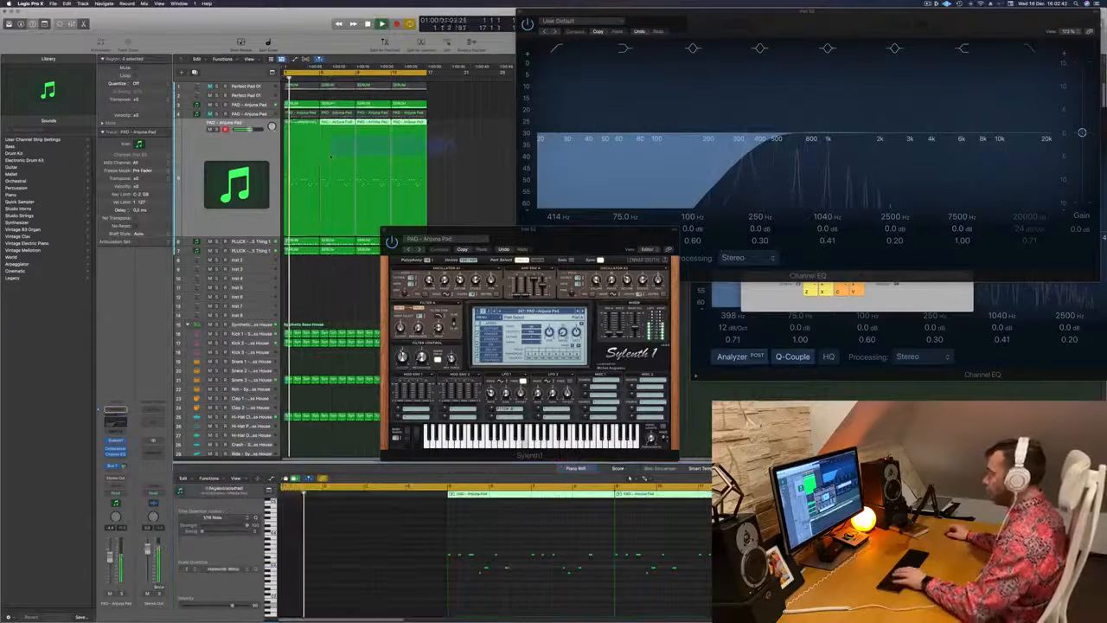
Replace the last three lead melody regions with copies of the edited first region and restart playback
left_click(299, 125)
left_click_drag(309, 181, 375, 130)
left_click(392, 146)
key("super+z")
key("space")
key("space")
Listen to the first melody track soloed, unsolo it, restart the loop and move the Sylenth1 window aside
left_click(211, 115)
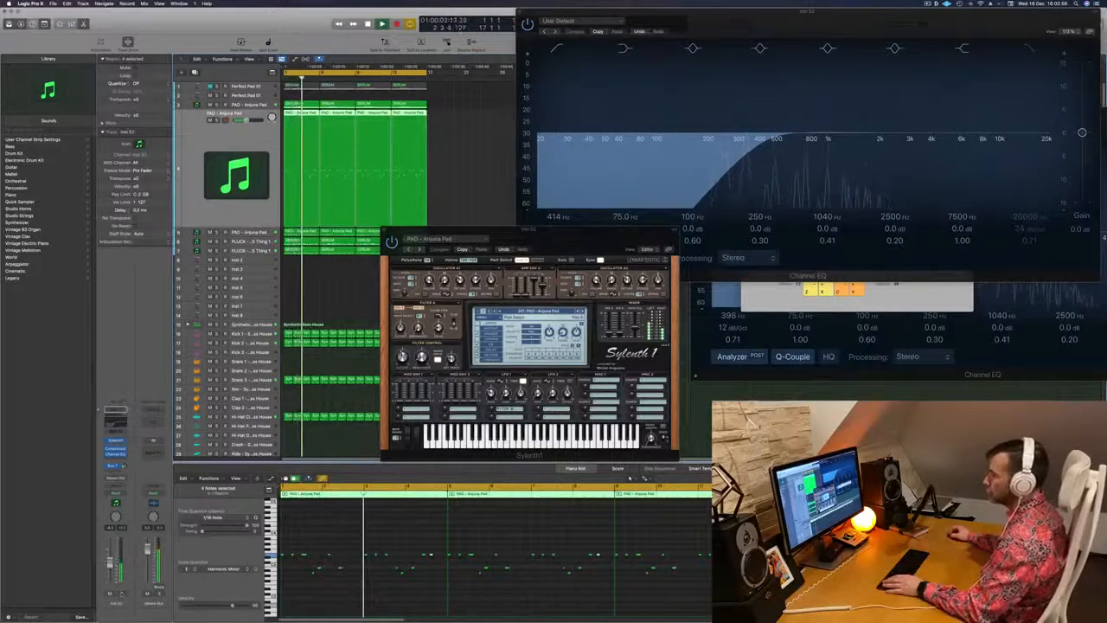
key("s")
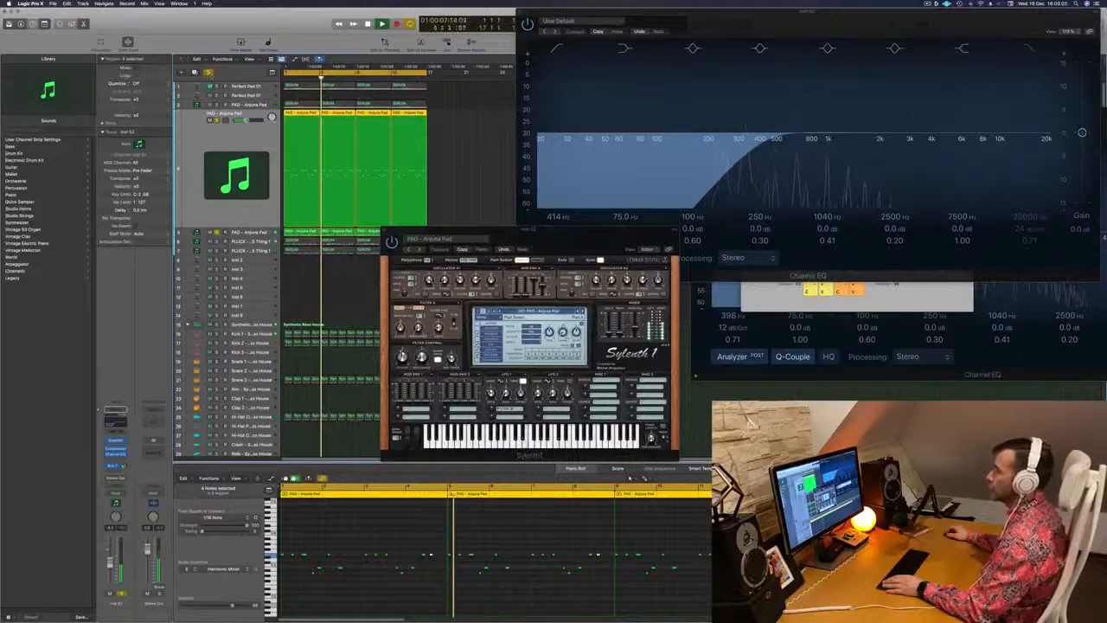
key("s")
key("Return")
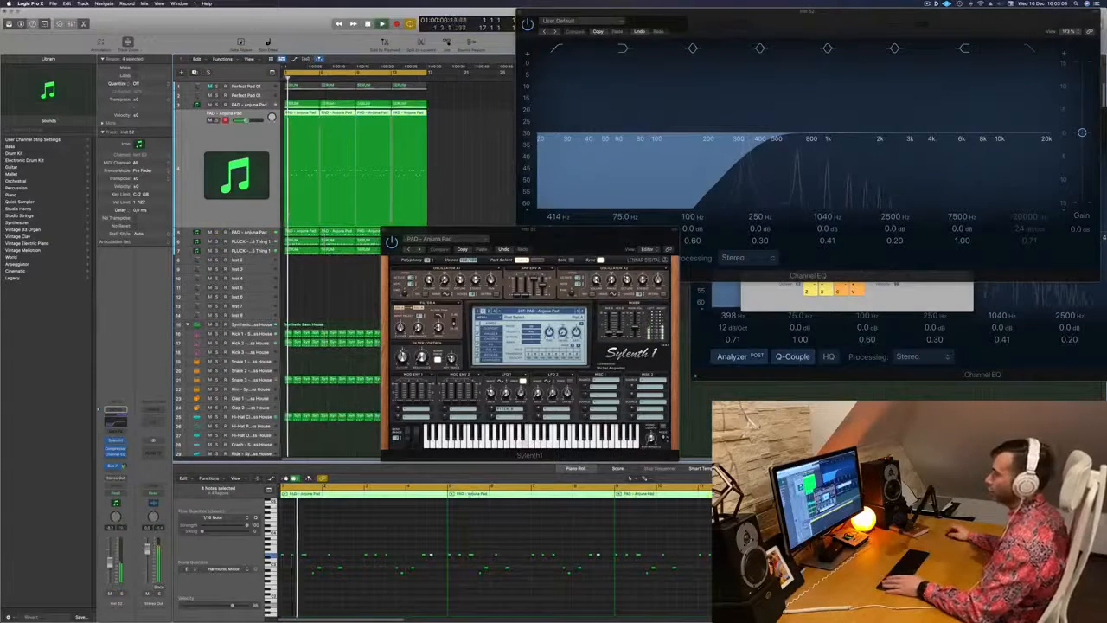
left_click_drag(485, 239, 841, 225)
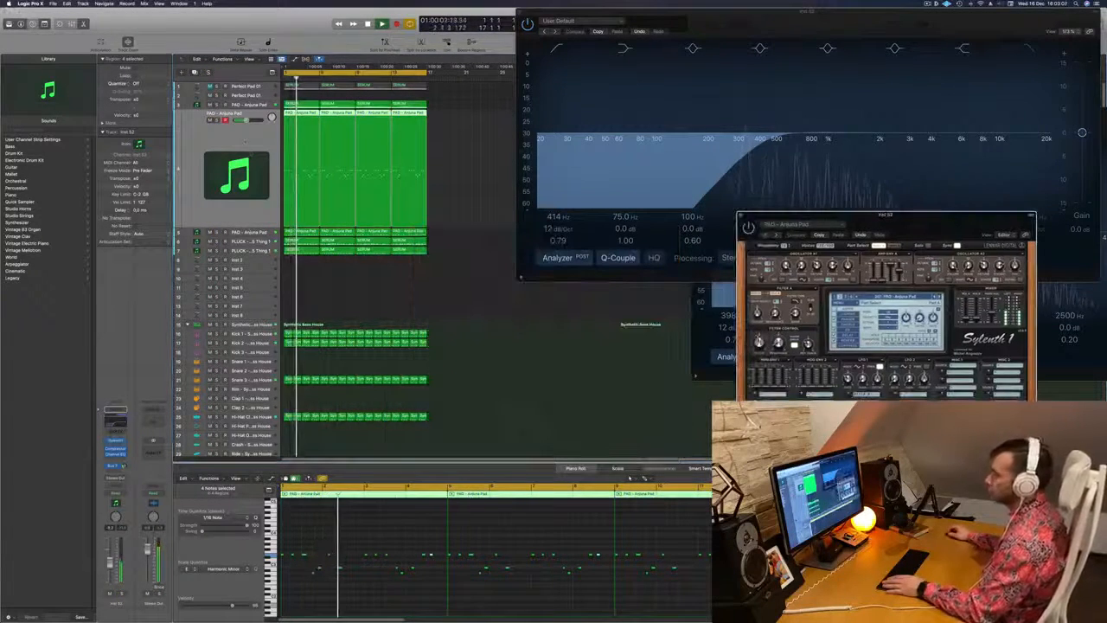
key("Return")
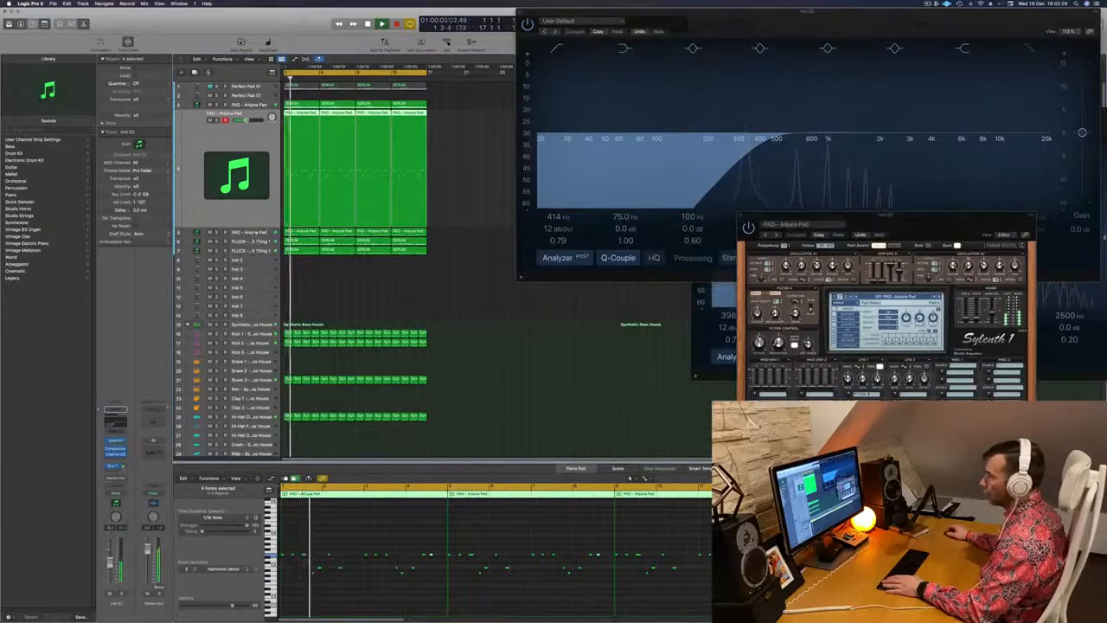
Mute and unmute the layered lead track during playback to compare the melody with and without it
key("Down")
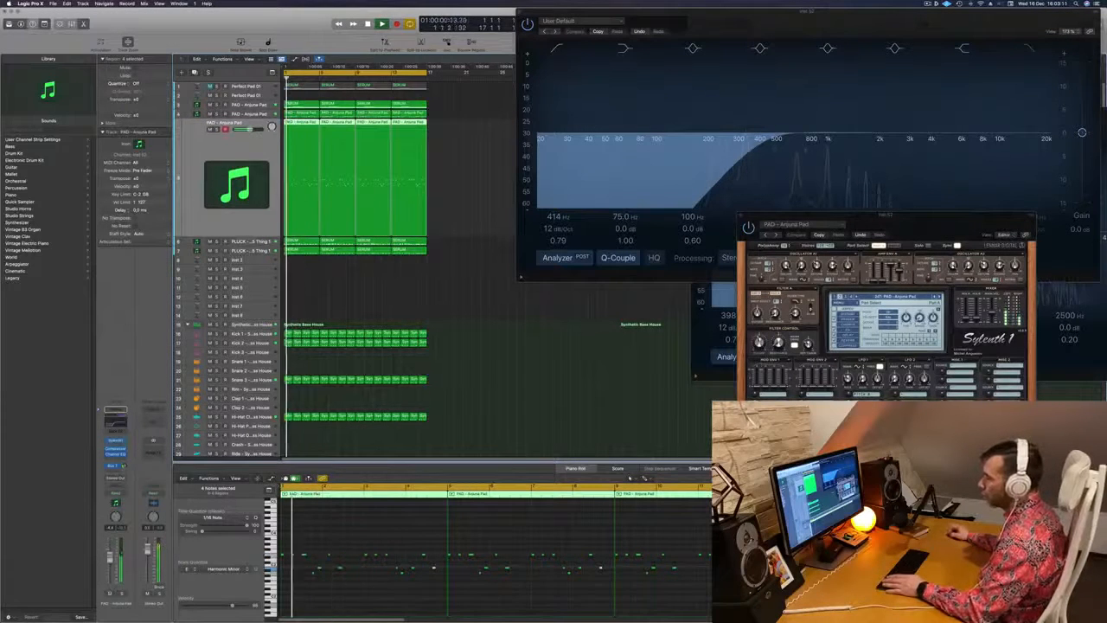
key("m")
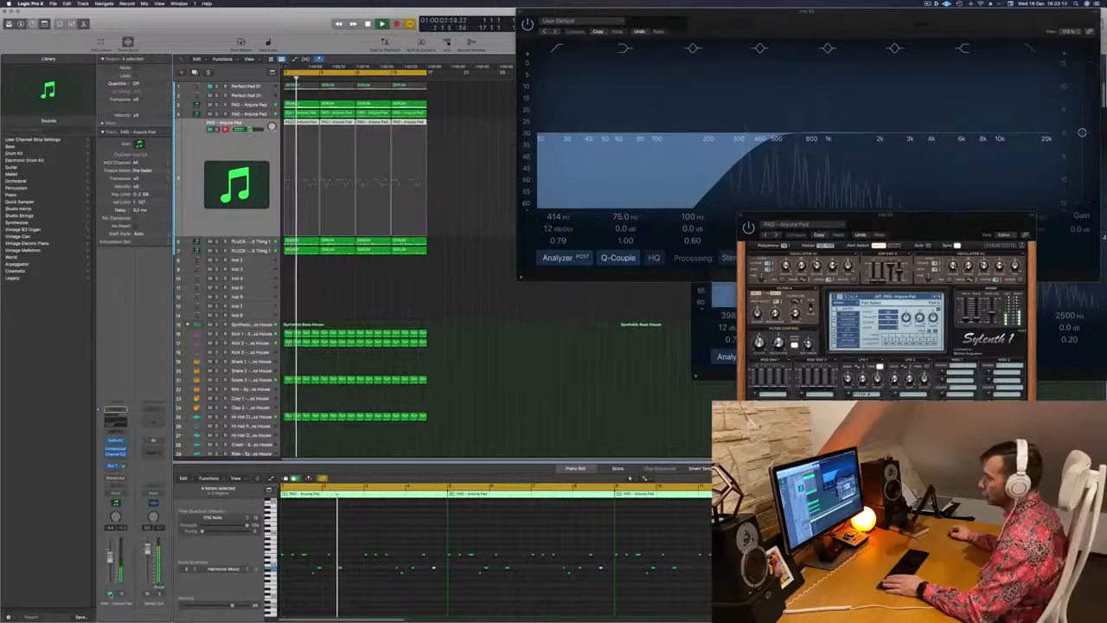
key("m")
key("Return")
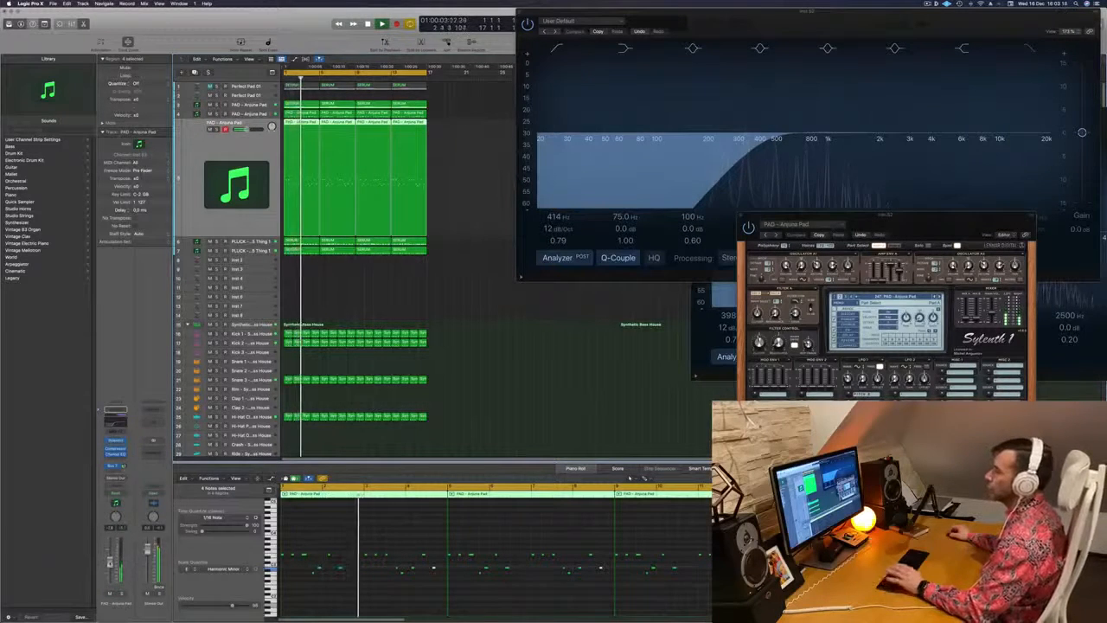
Close the Sylenth1 window and the front Channel EQ window to clear the arrangement
left_click_drag(887, 217, 671, 257)
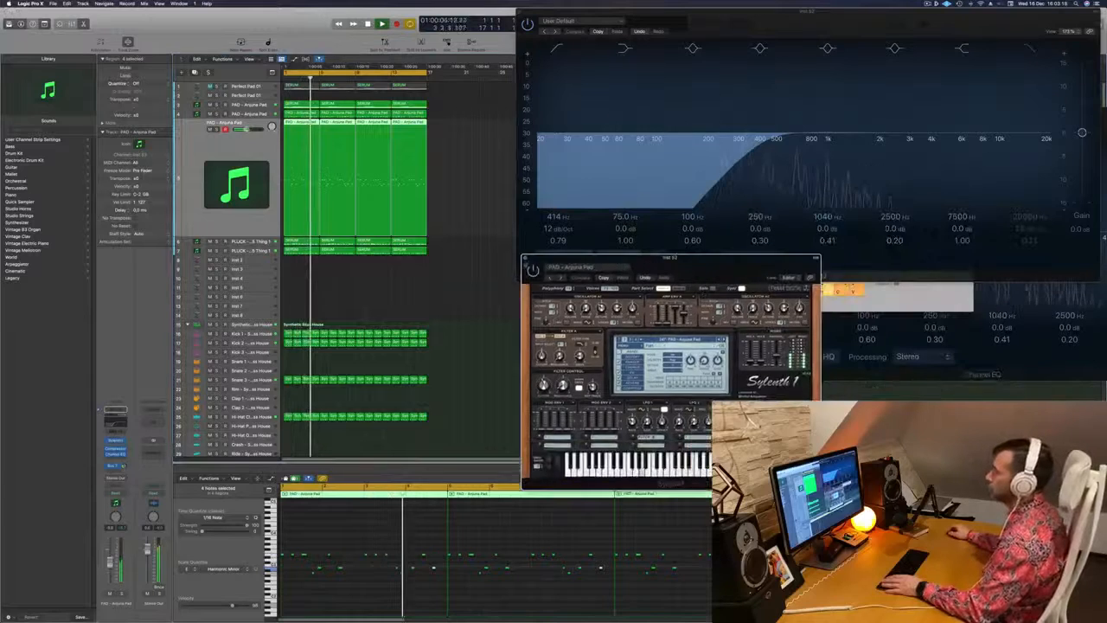
left_click(525, 259)
left_click_drag(530, 12, 139, 150)
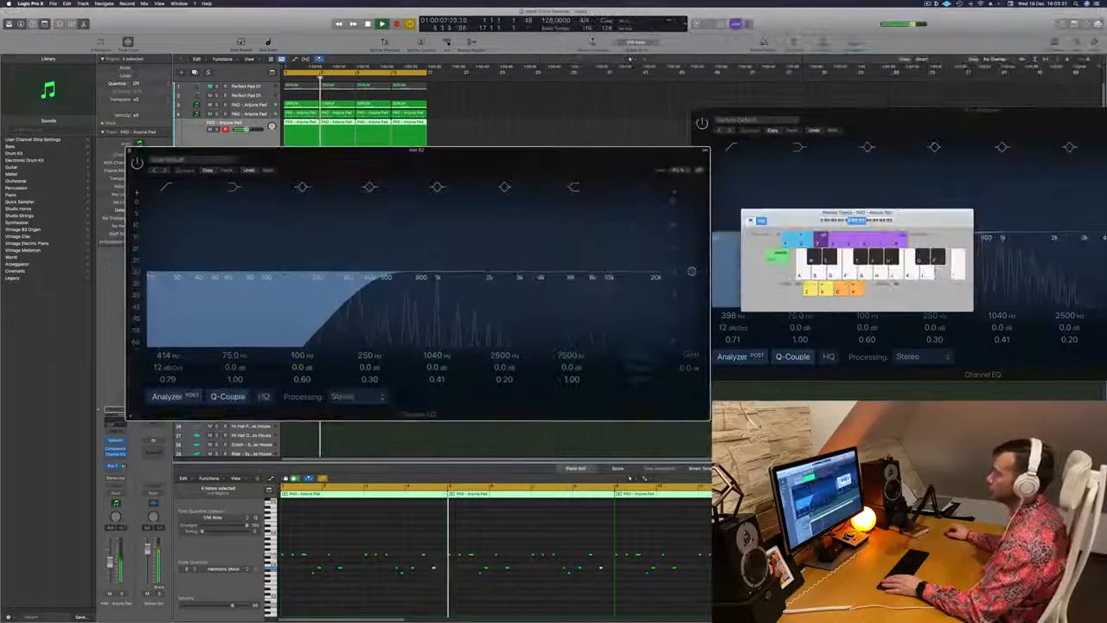
left_click(135, 152)
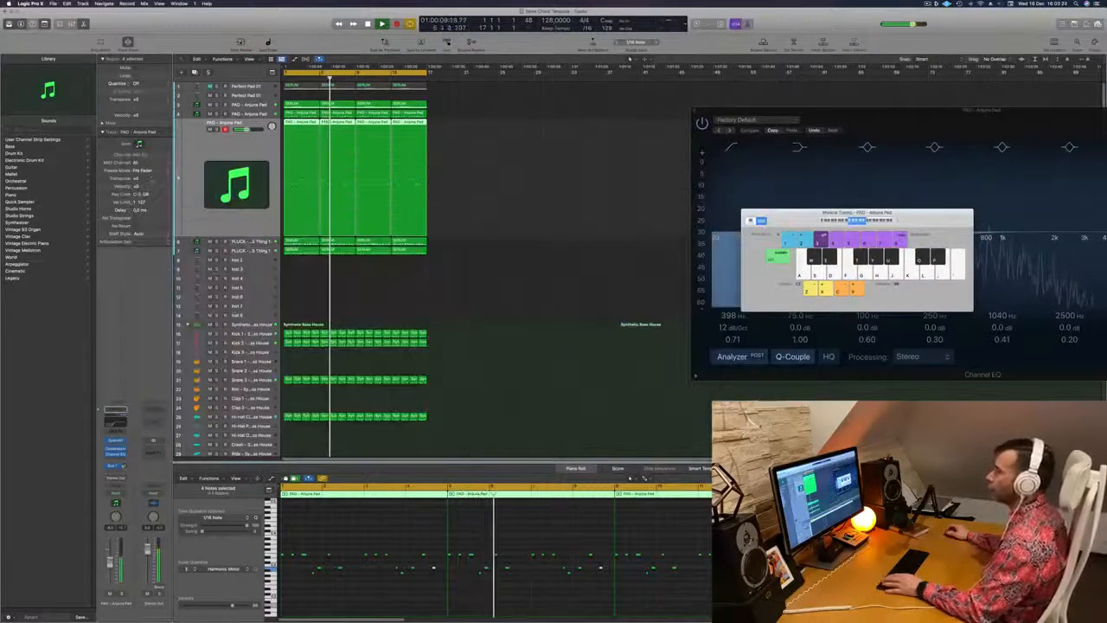
Select the chord pad track, repeat all regions once to reach 32 bars and extend the cycle range over them
left_click(219, 105)
key("space")
key("space")
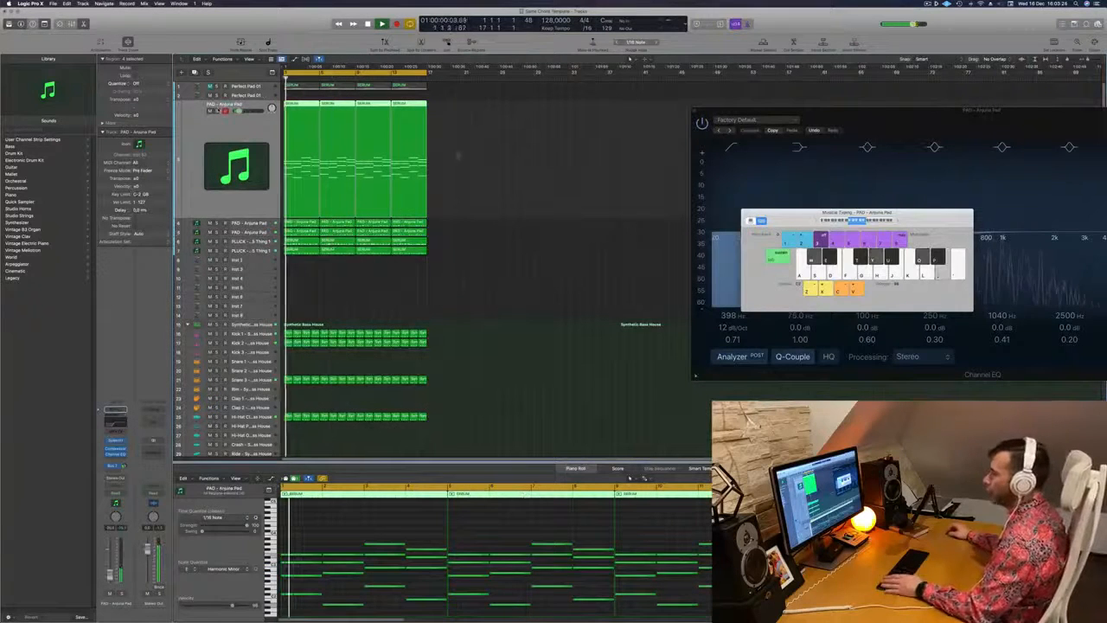
key("super+a")
key("super+r")
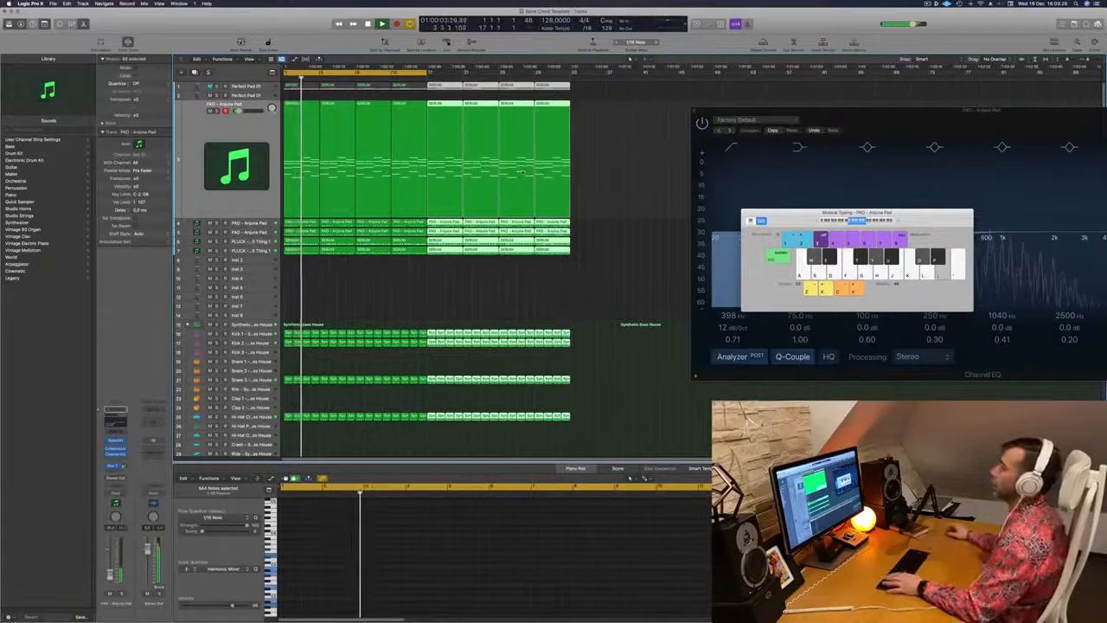
left_click_drag(427, 73, 570, 75)
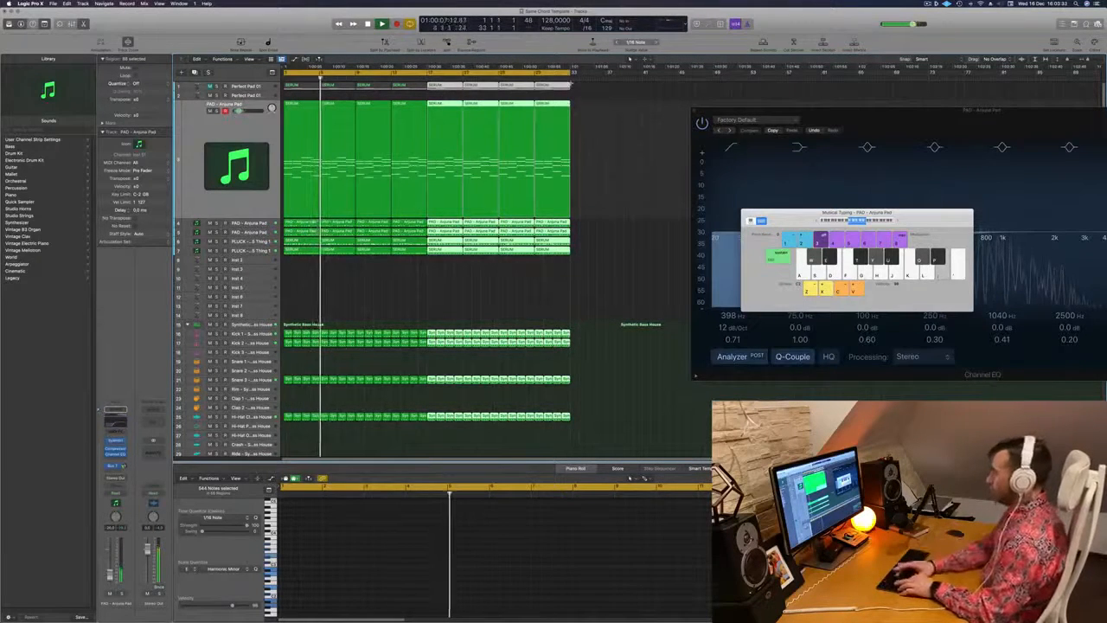
Repeat all regions once more to reach 64 bars and close the remaining Channel EQ window
key("super+a")
key("super+r")
key("super+Left")
left_click_drag(696, 111, 557, 129)
left_click(558, 128)
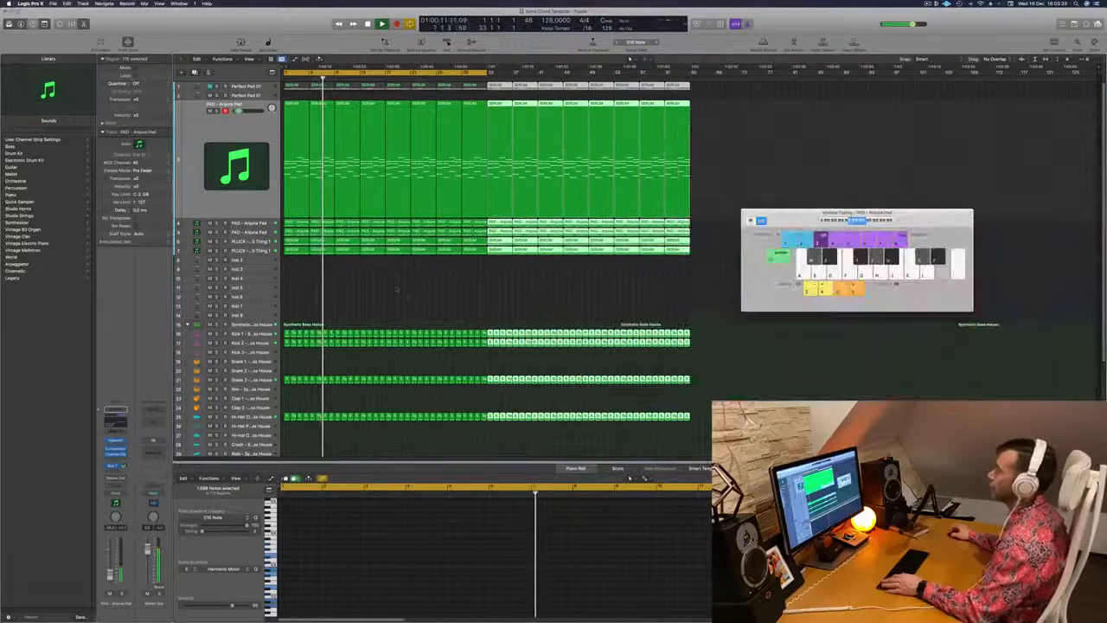
key("super+Right")
key("super+Right")
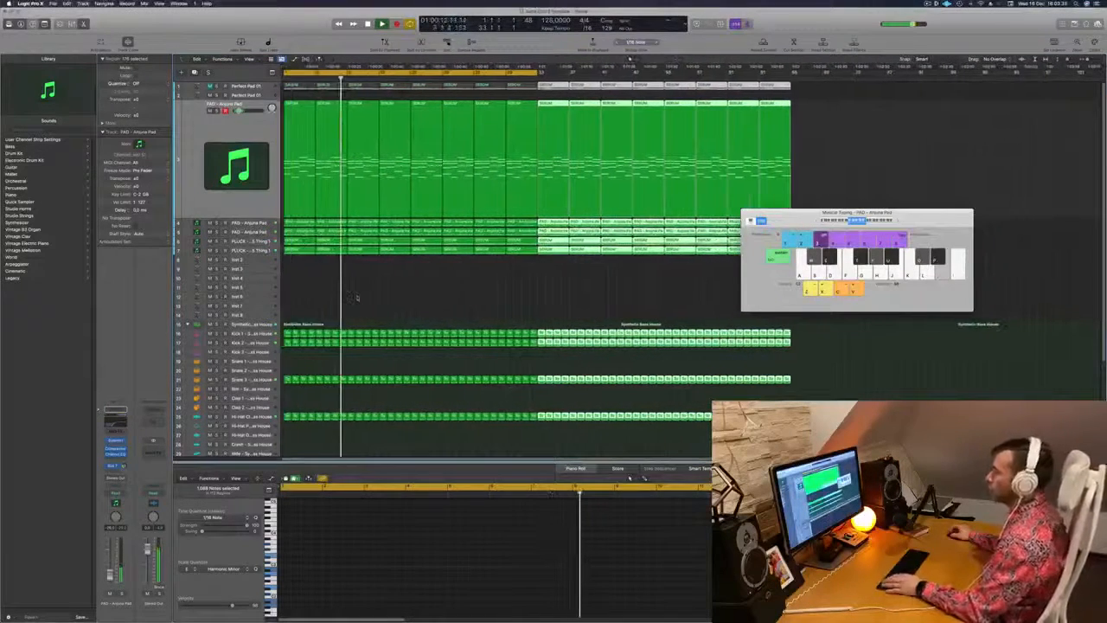
Stop playback and copy the first closed hi-hat region onto the Hi-Hat Open track at bar 1
scroll(537, 259, "down", 2)
scroll(536, 260, "down", 2)
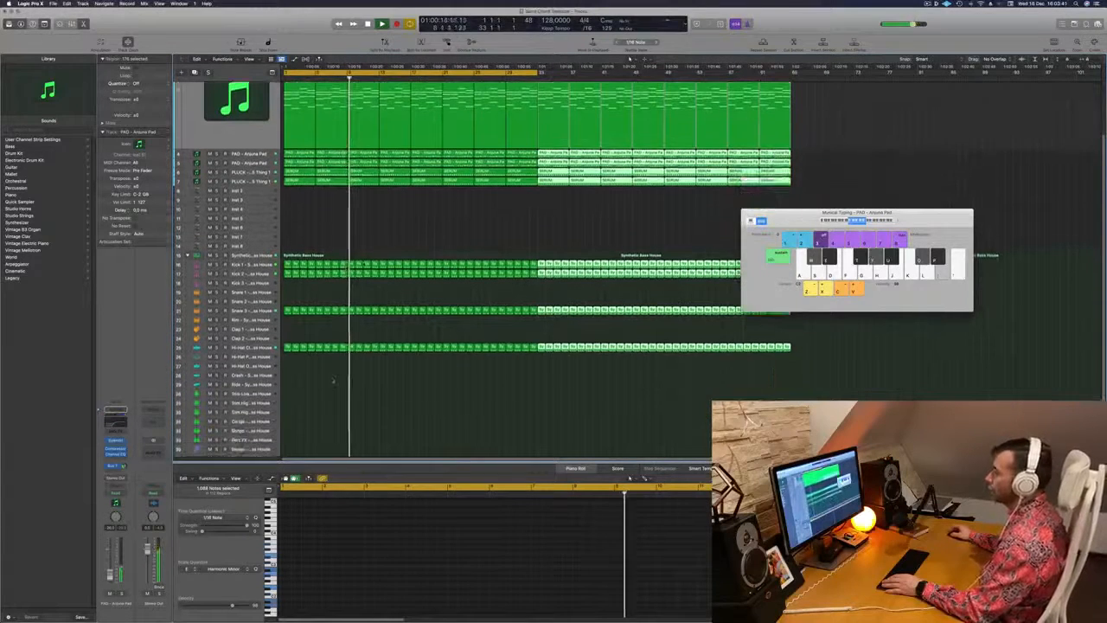
scroll(334, 375, "up", 5)
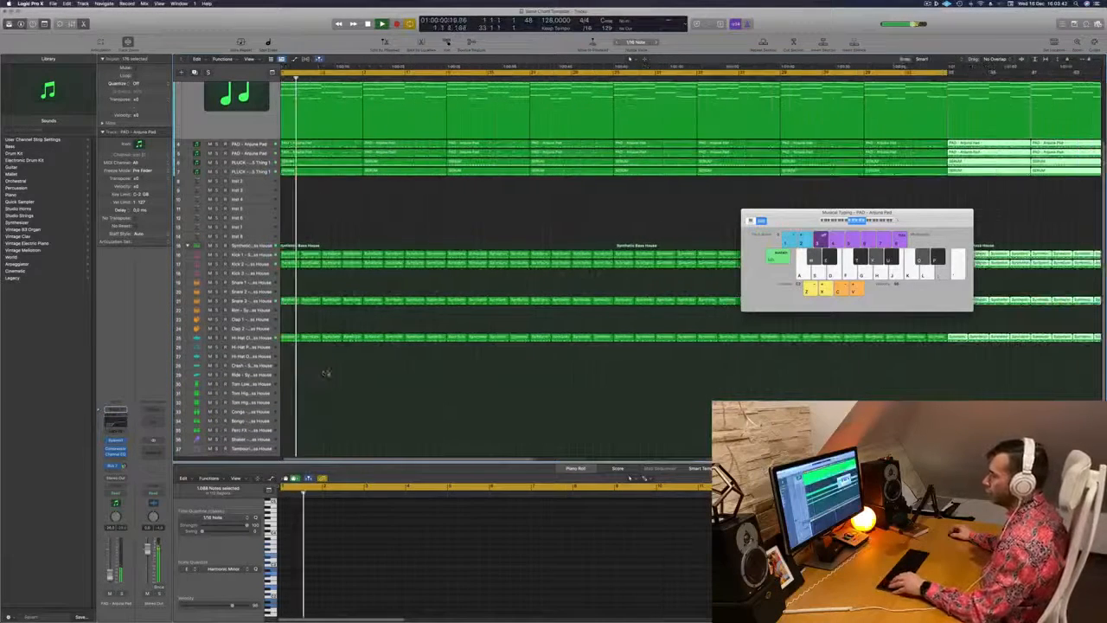
key("space")
left_click(299, 338)
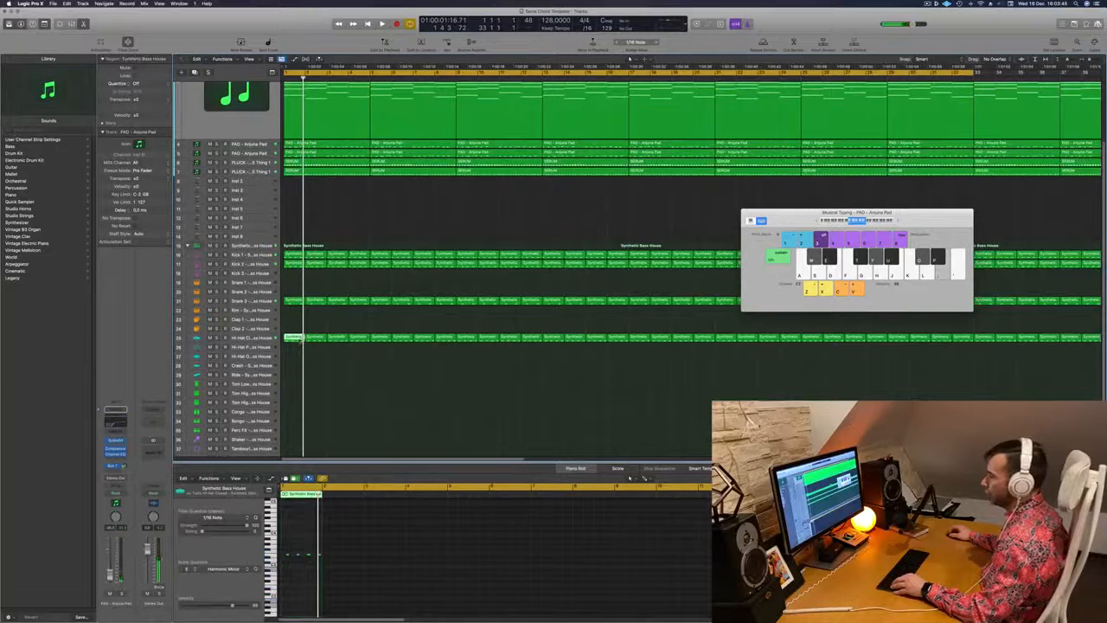
left_click_drag(298, 353, 300, 361)
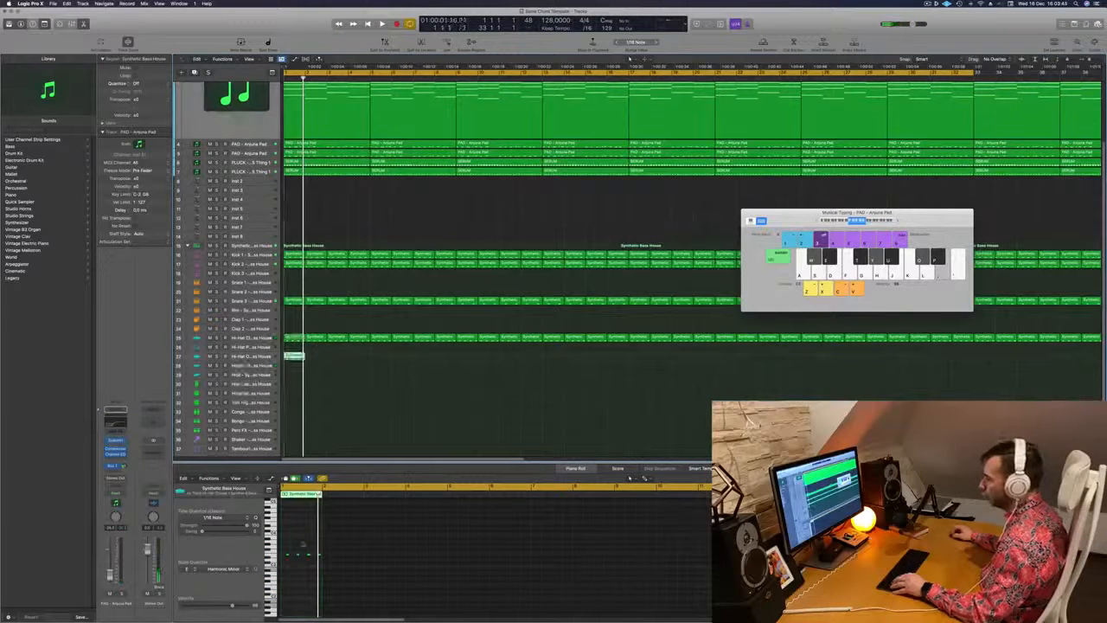
Delete the first three notes of the copied open hi-hat region, keeping only the last one, and play it
left_click_drag(312, 543, 286, 566)
key("space")
scroll(338, 433, "up", 5)
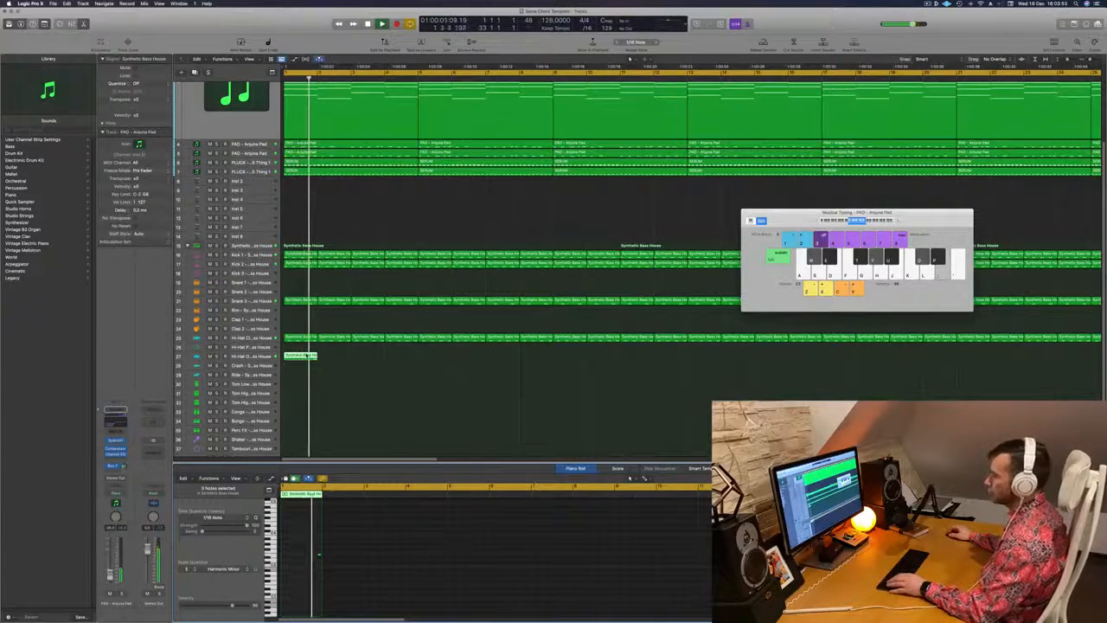
Open Quick Sampler on the Hi-Hat Open track, shorten the sample's end with a long fade-out and close the plug-in
left_click(307, 355)
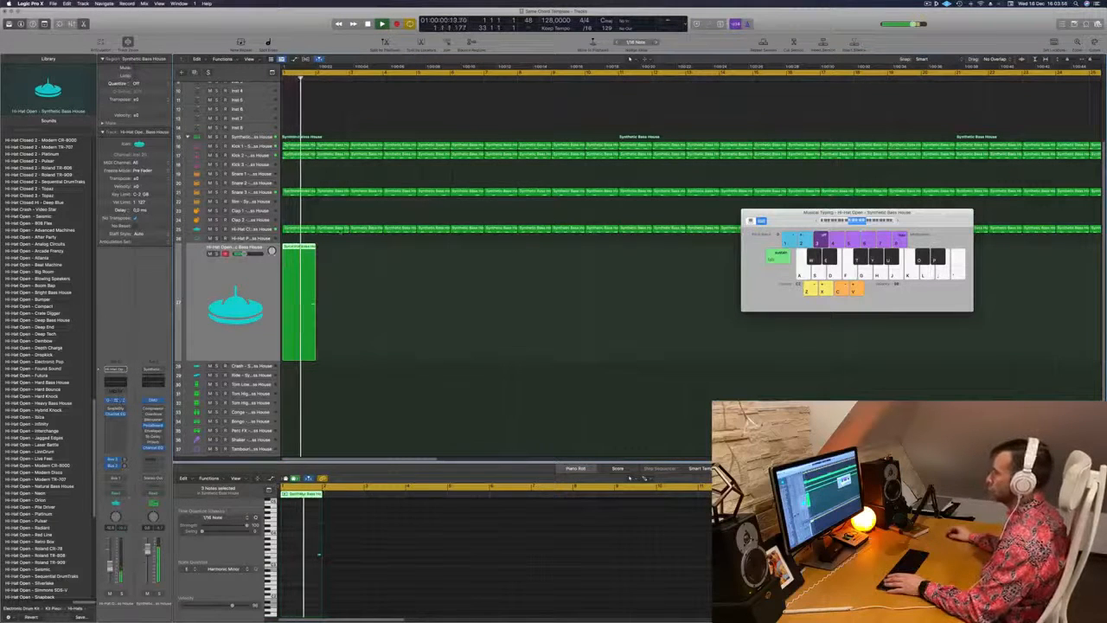
left_click(116, 400)
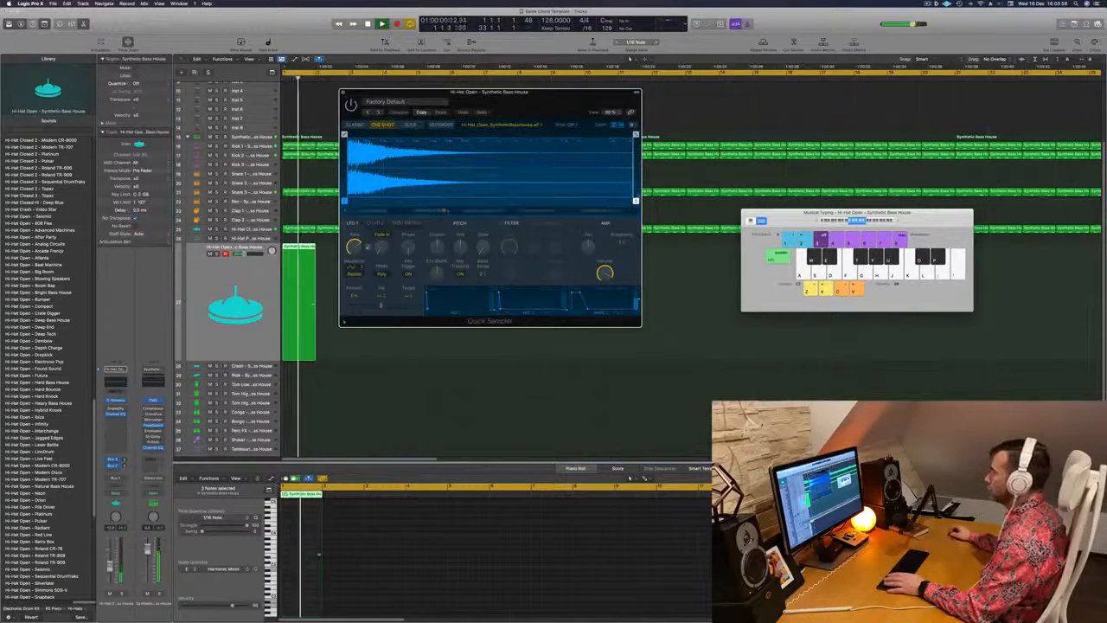
left_click_drag(635, 134, 394, 134)
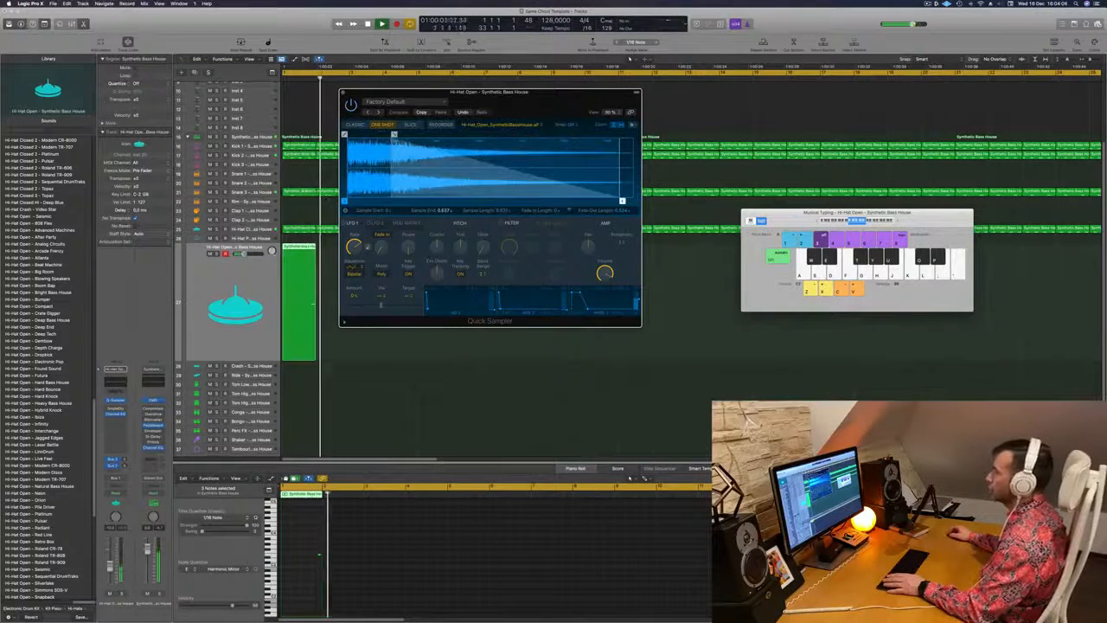
key("Return")
left_click(344, 92)
Repeat the one-bar open hi-hat region over 32 bars and copy that block to fill all 64 bars
scroll(364, 299, "left", 5)
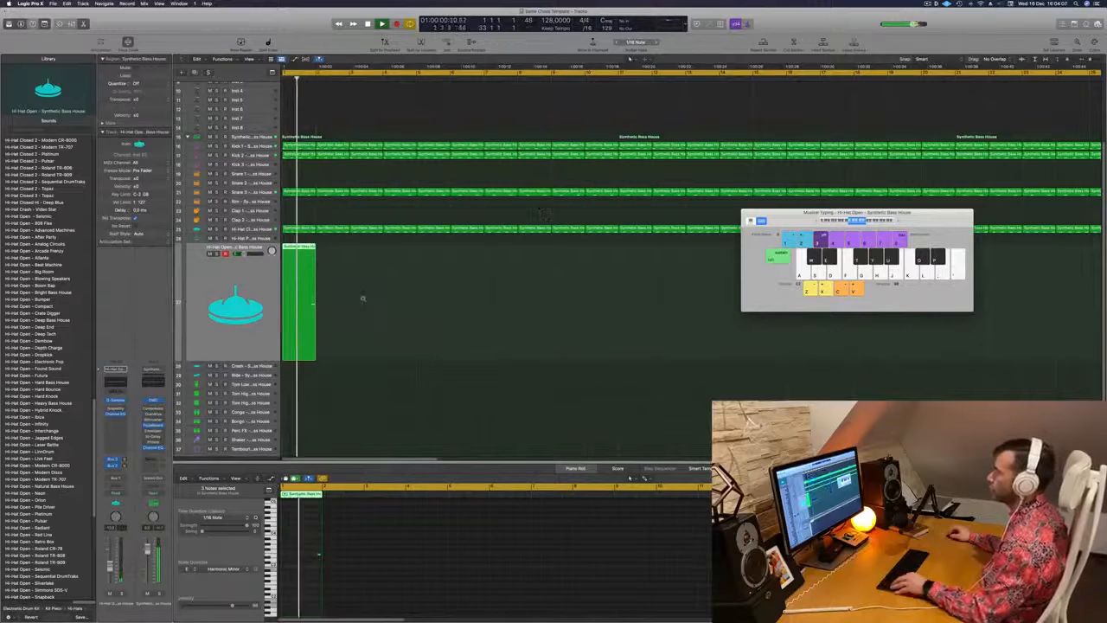
left_click_drag(289, 260, 307, 254)
left_click_drag(355, 272, 403, 355)
key("super+Left")
key("super+Left")
key("super+Left")
key("super+Left")
key("super+Left")
key("super+Left")
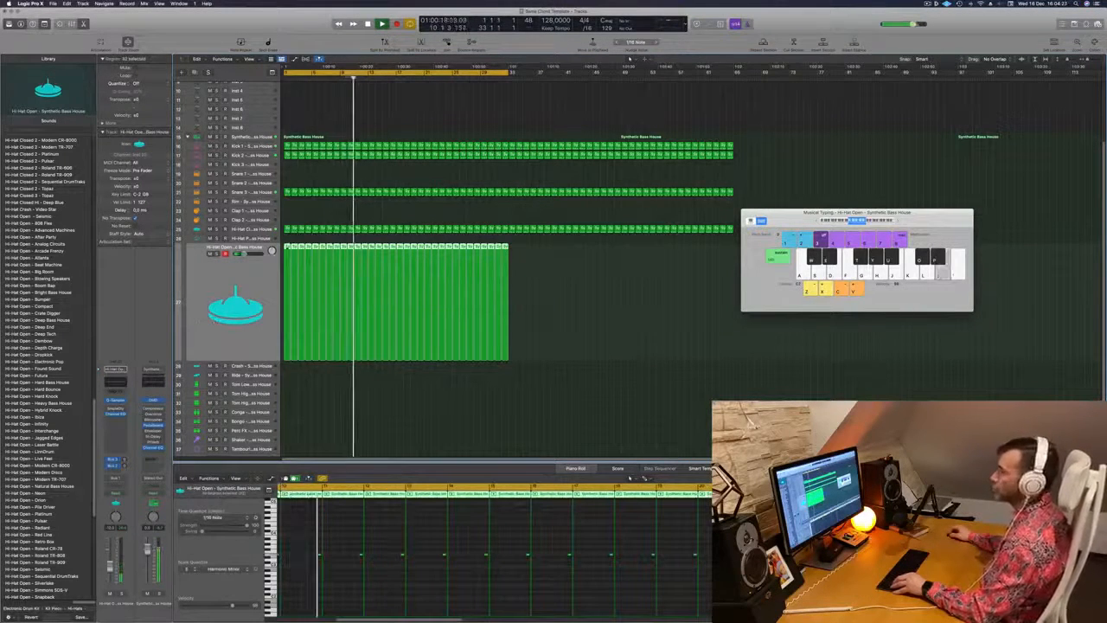
left_click_drag(287, 257, 512, 258)
Select the second PLUCK track, track 7, and solo it during playback
scroll(512, 257, "up", 3)
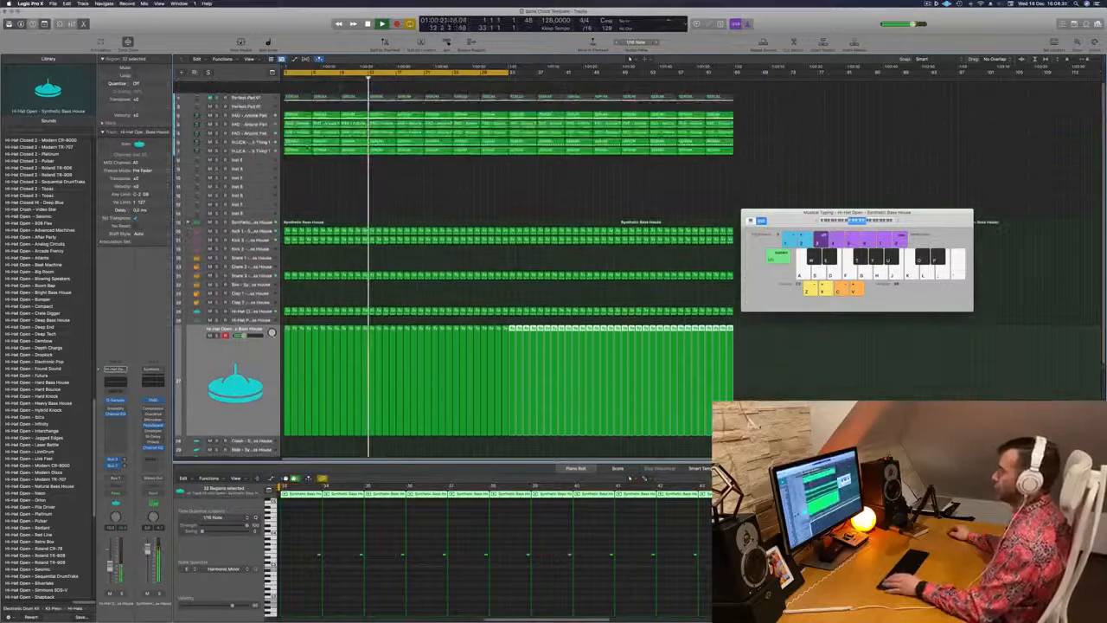
scroll(432, 260, "down", 1)
left_click(336, 177)
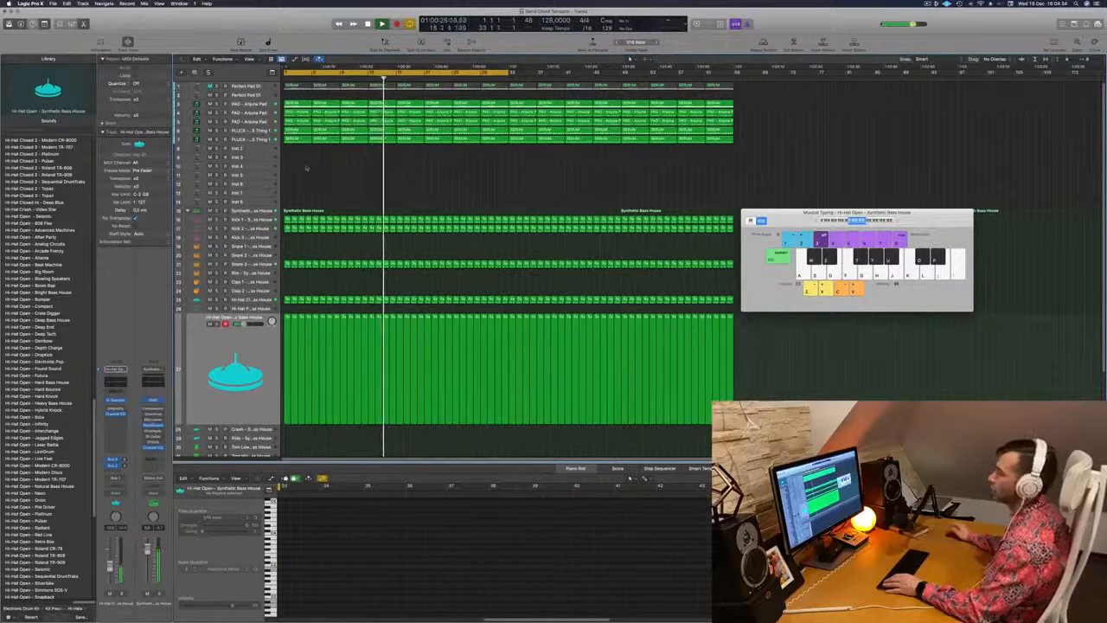
left_click(243, 140)
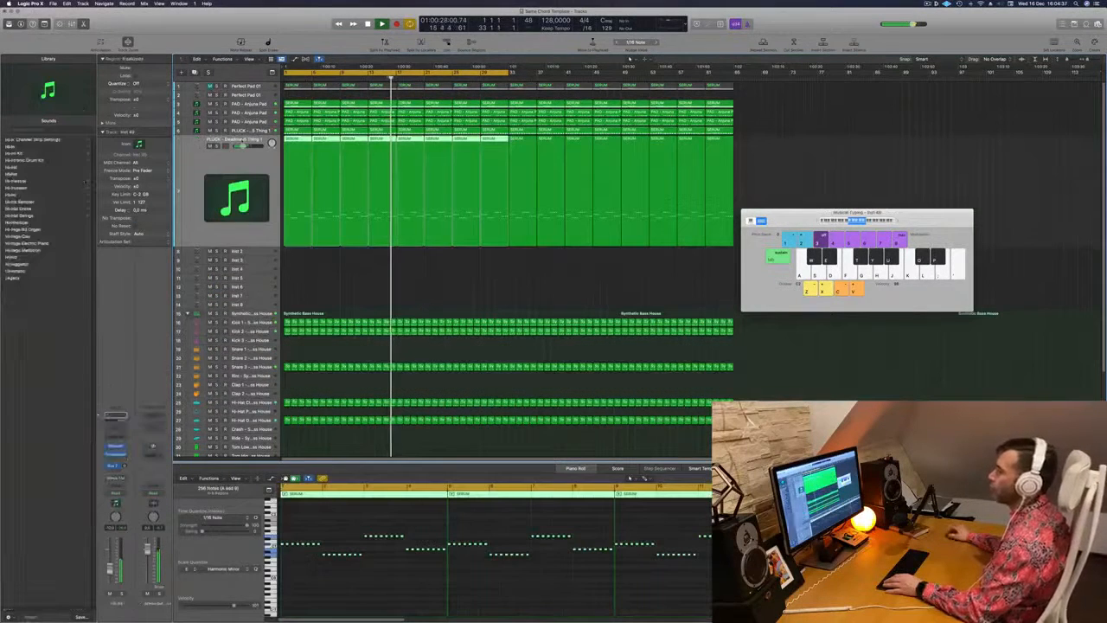
left_click(216, 147)
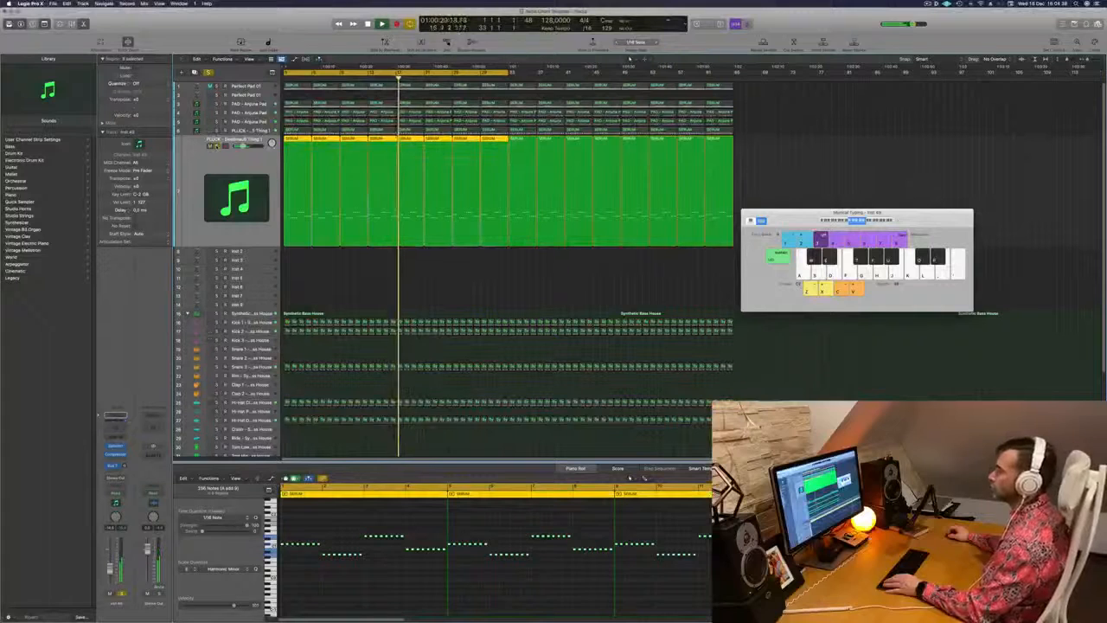
Unsolo the second PLUCK track, replay the song from the start and briefly toggle the track's solo to compare
left_click(217, 147)
key("Return")
key("Return")
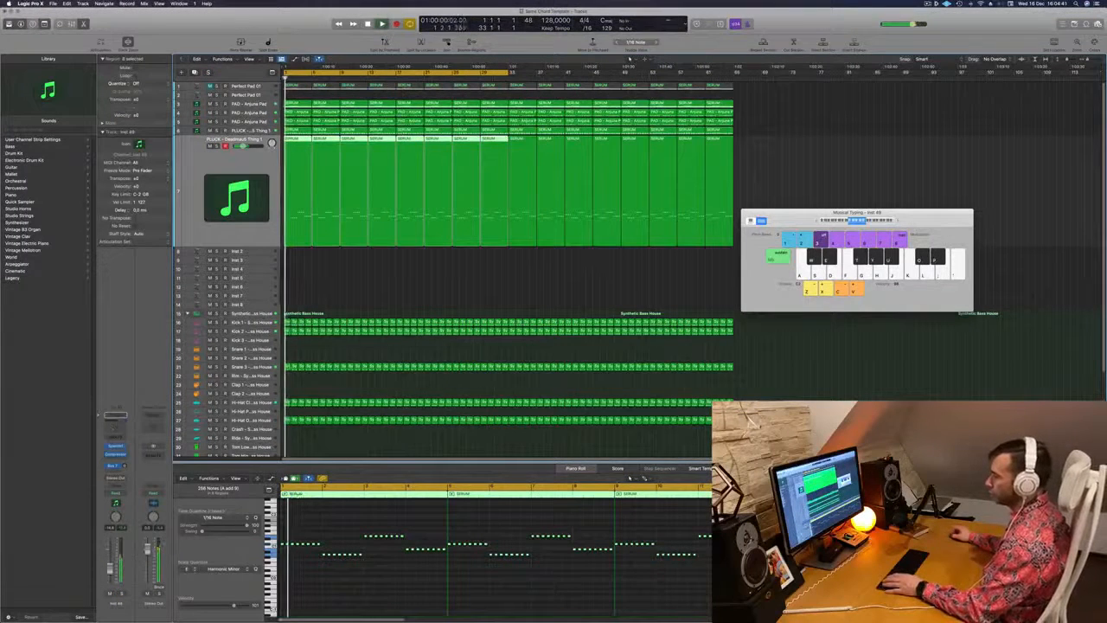
left_click(121, 594)
left_click(121, 594)
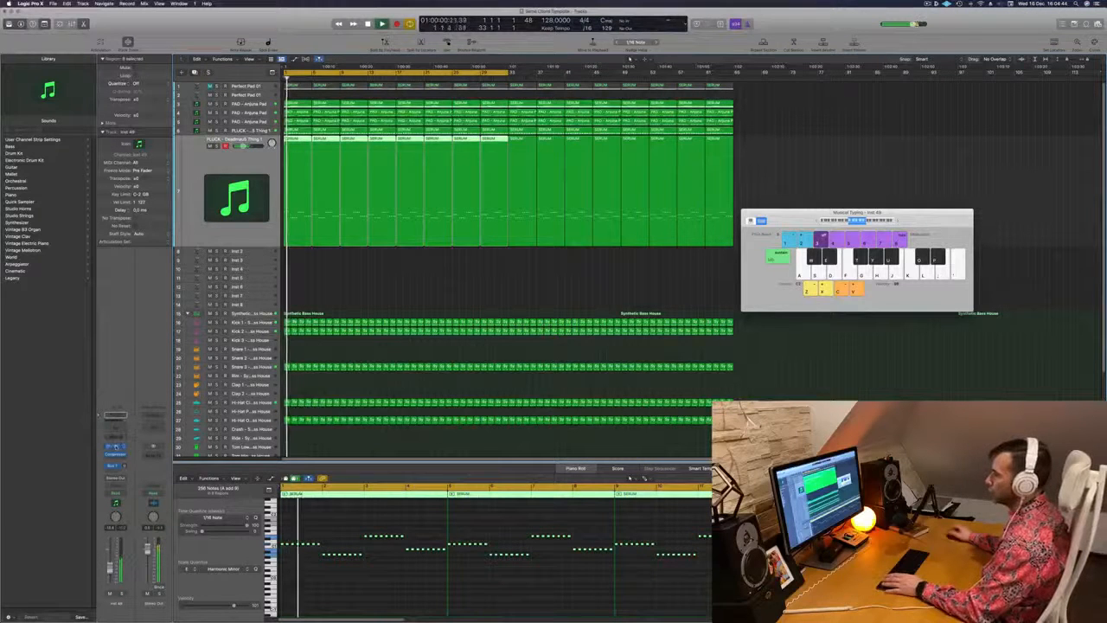
Open Sylenth1 on the second PLUCK track, compare its sound soloed and in the mix, and close the plug-in
left_click(113, 446)
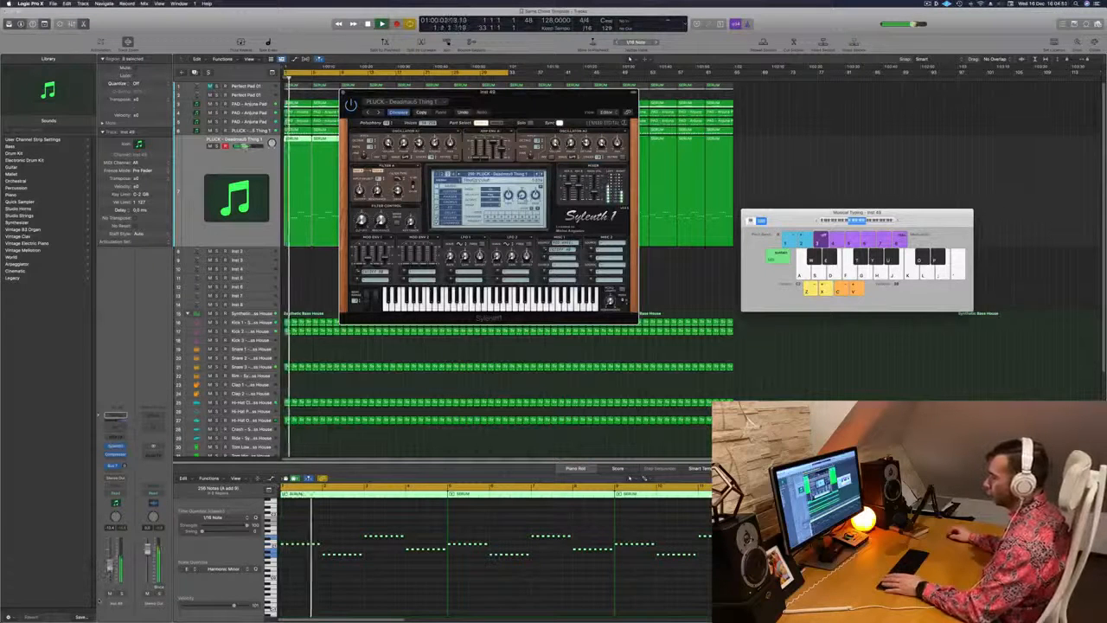
key("s")
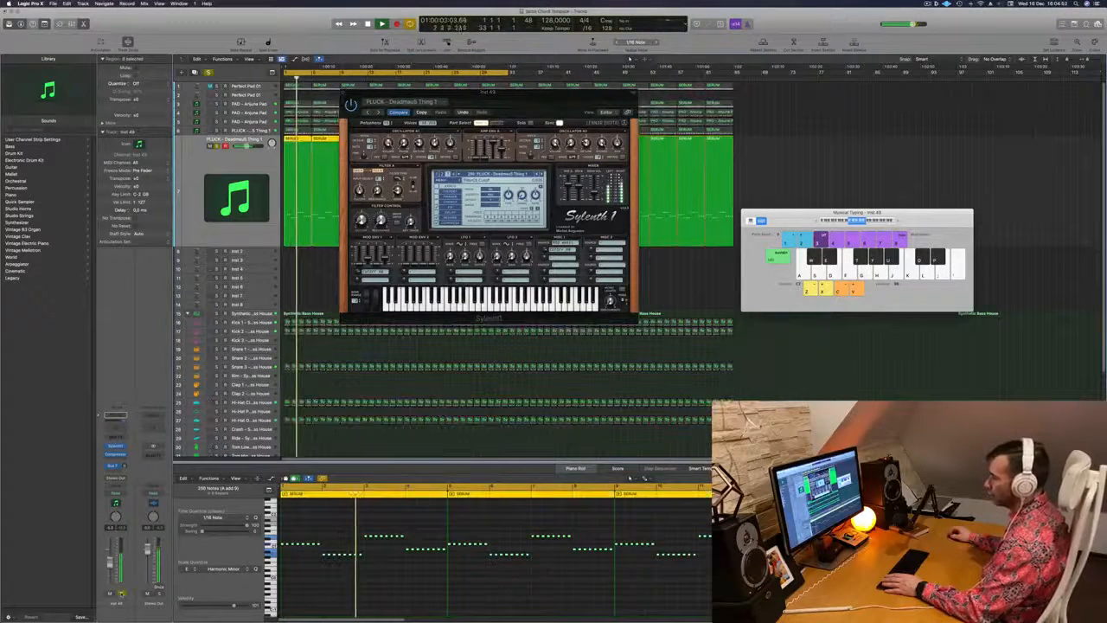
key("s")
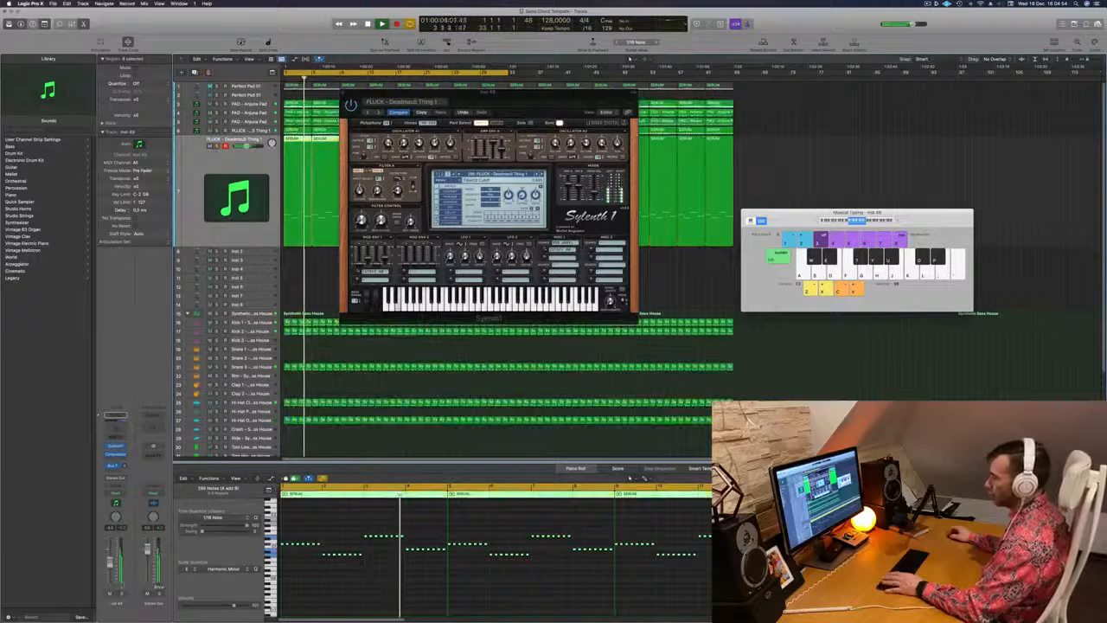
left_click_drag(488, 92, 440, 200)
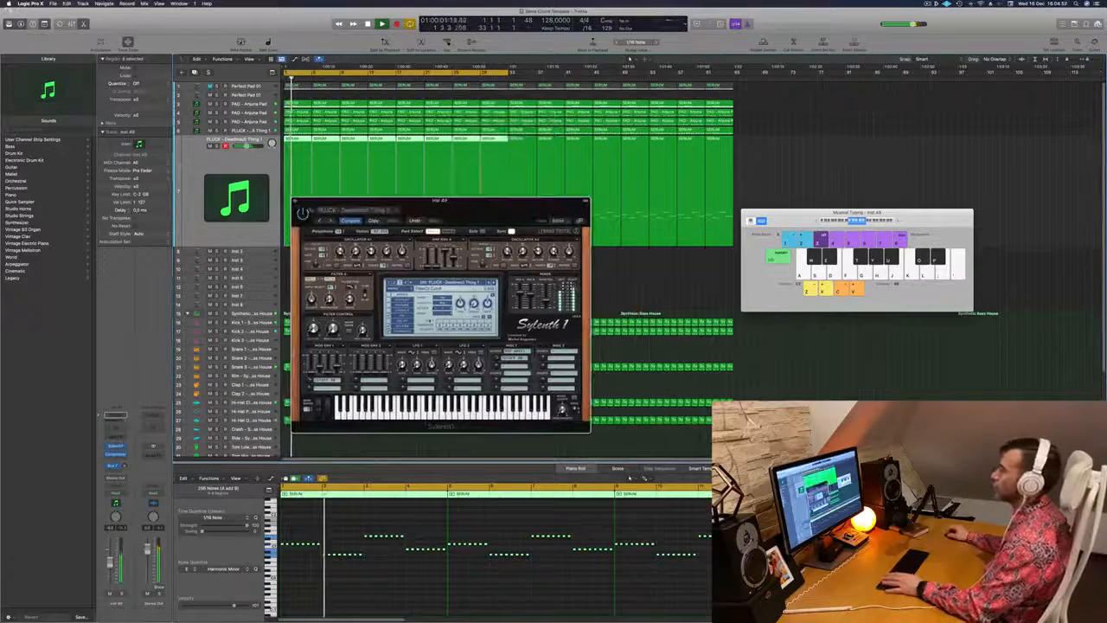
left_click(294, 202)
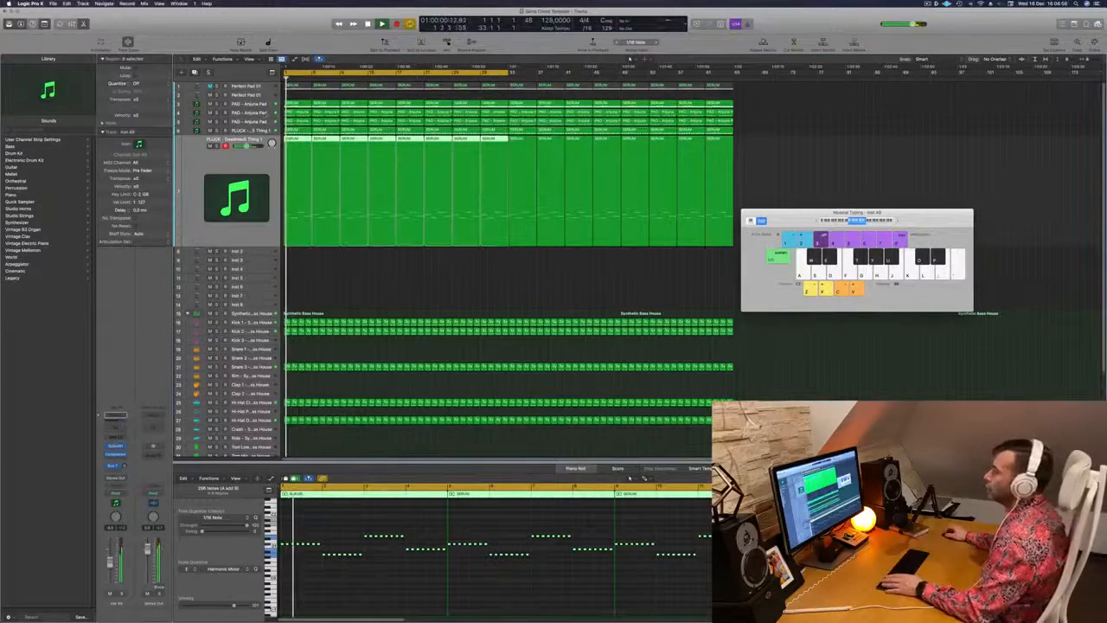
Solo the two pad melody tracks, 4 and 5, during playback and hide the Musical Typing keyboard
key("Up")
key("Up")
key("Up")
key("s")
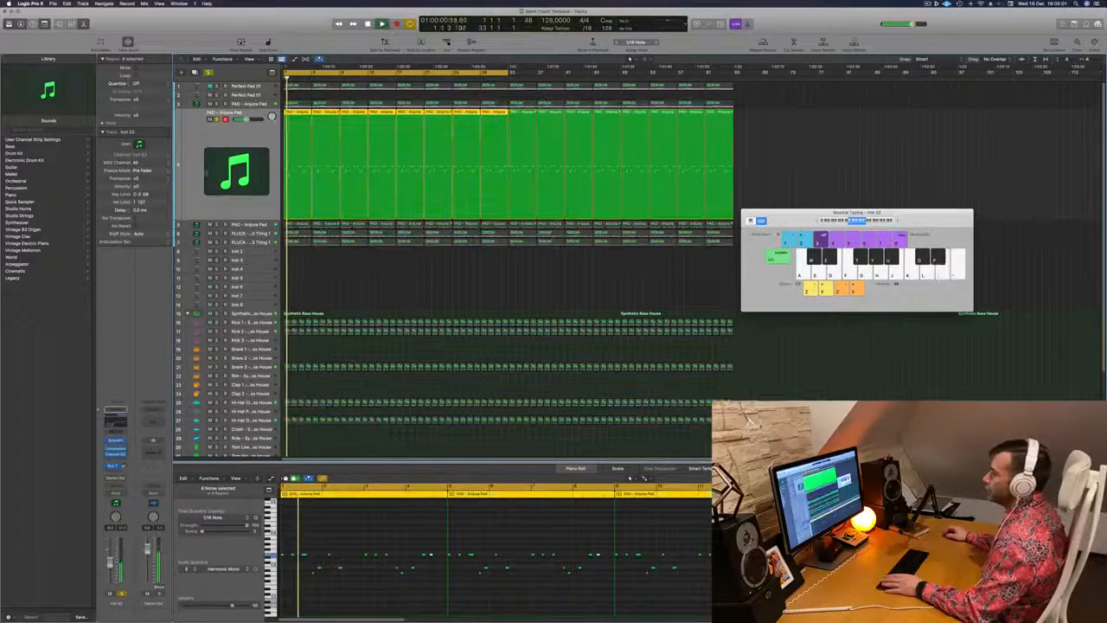
left_click(218, 225)
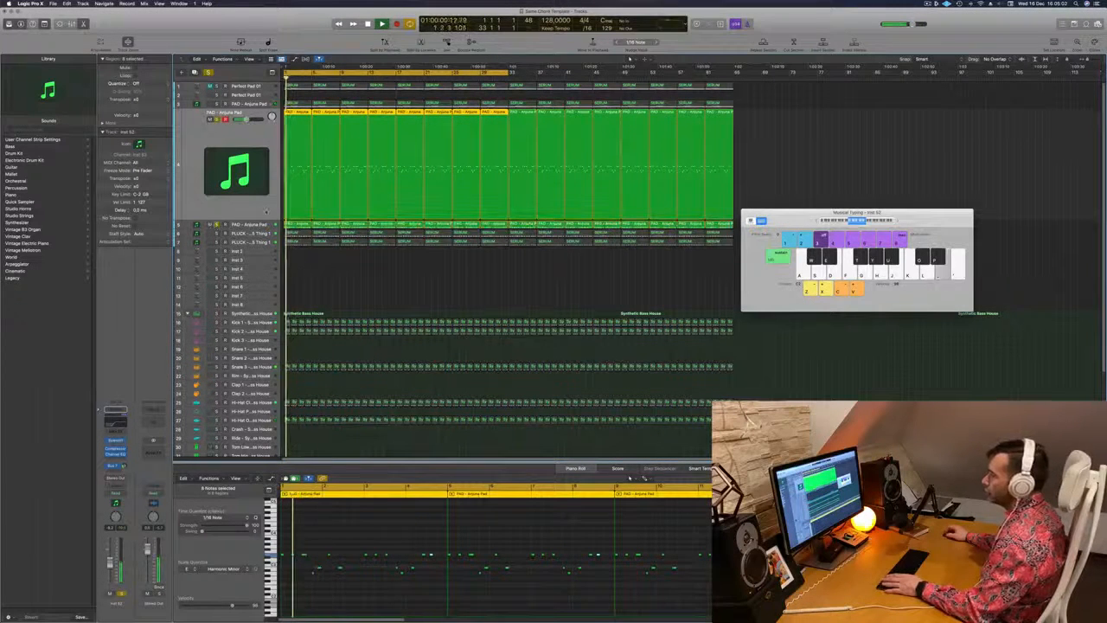
left_click(426, 290)
key("super+k")
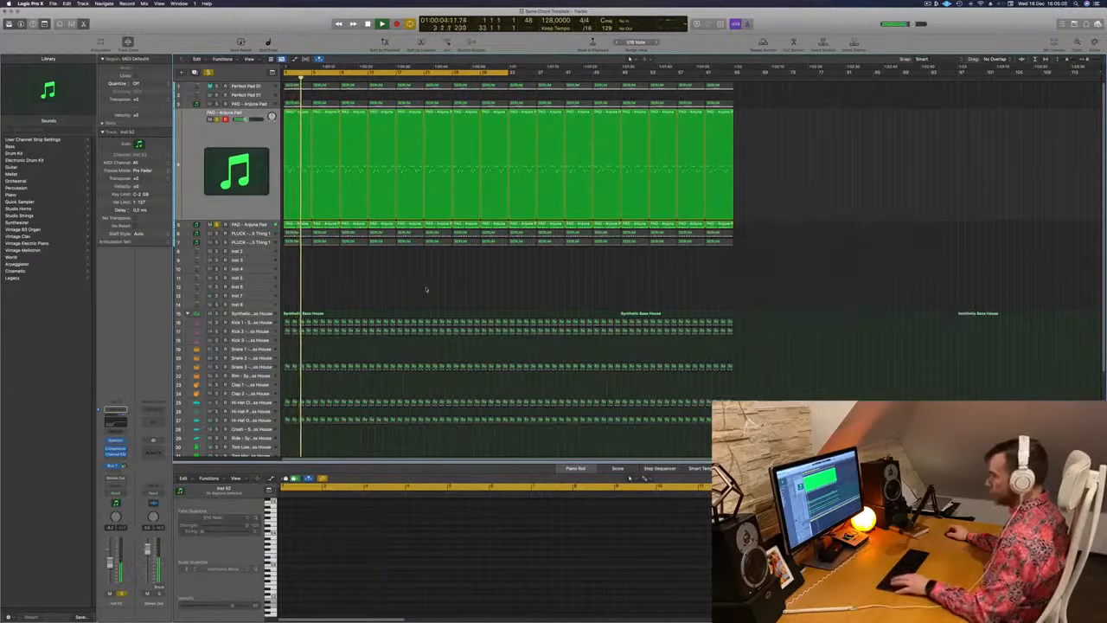
Show the mixer, select both soloed pad channels and route their output to a shared bus
key("x")
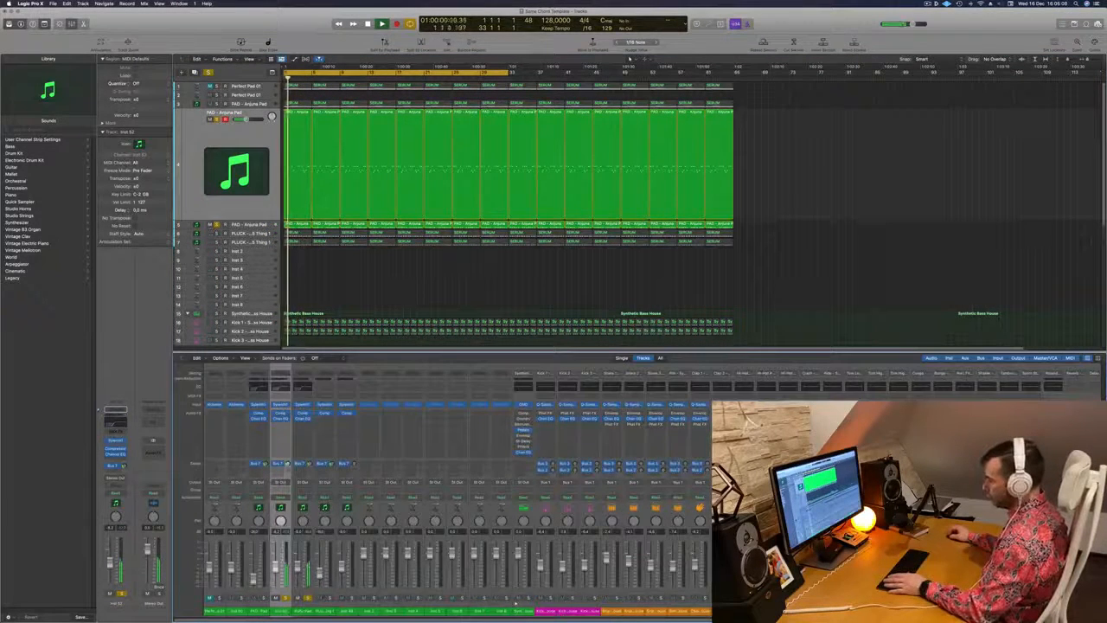
left_click(301, 613, "shift")
left_click(302, 481)
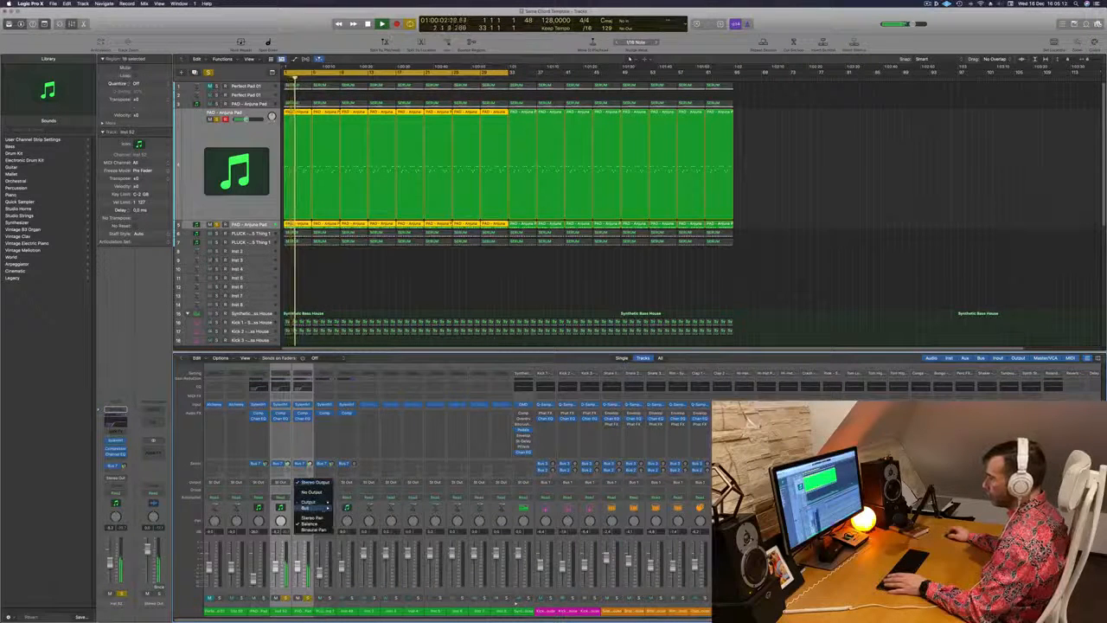
mouse_move(314, 509)
left_click(372, 442)
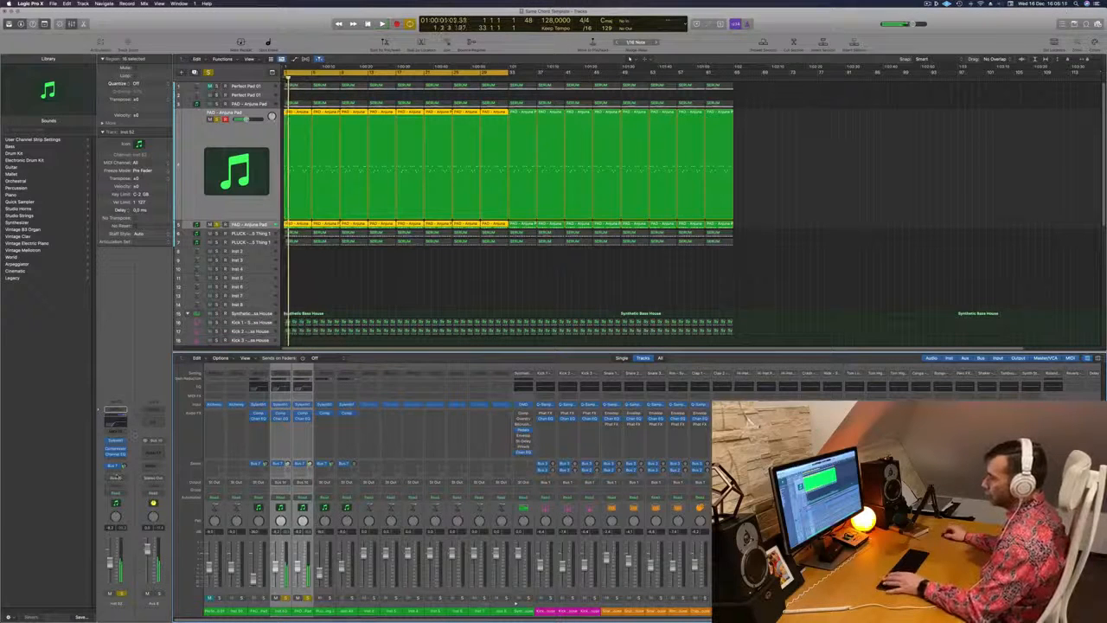
Insert a stereo Compressor on the pads' shared aux channel, keep its default settings and close the plug-in
left_click(154, 451)
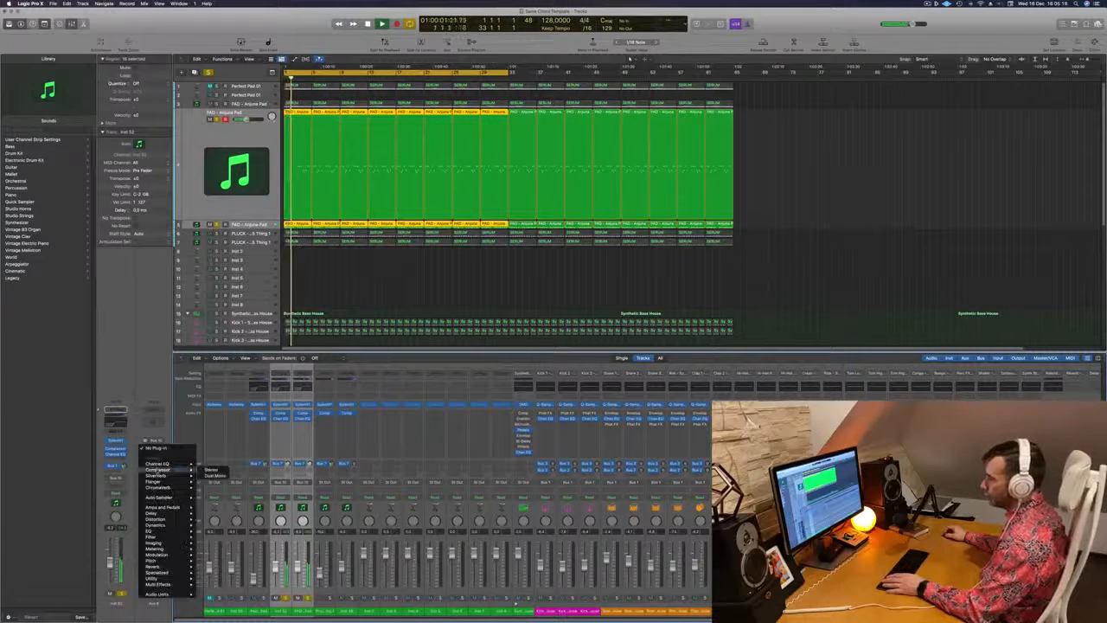
left_click(211, 470)
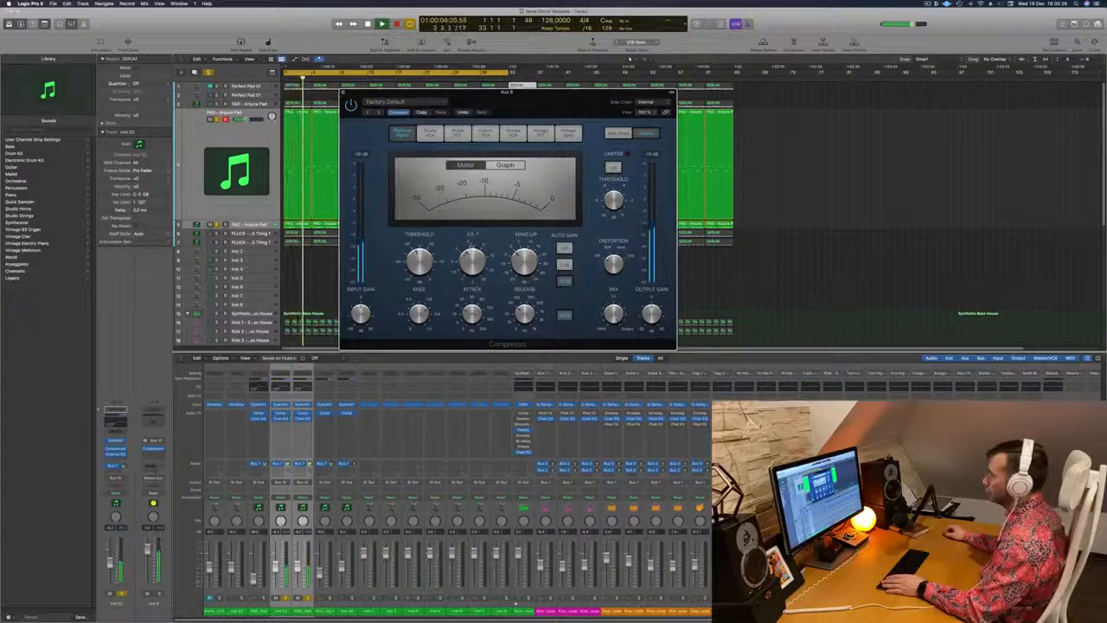
left_click(342, 94)
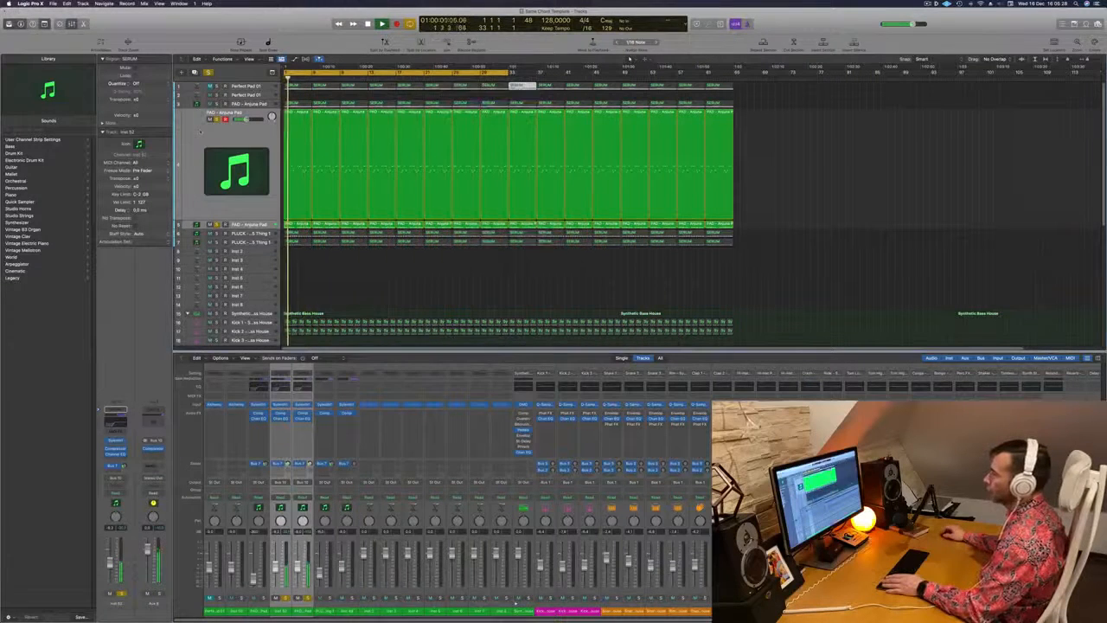
Clear the solo on both pad melody tracks and play the full arrangement
key("space")
left_click(216, 120)
key("space")
left_click(209, 73)
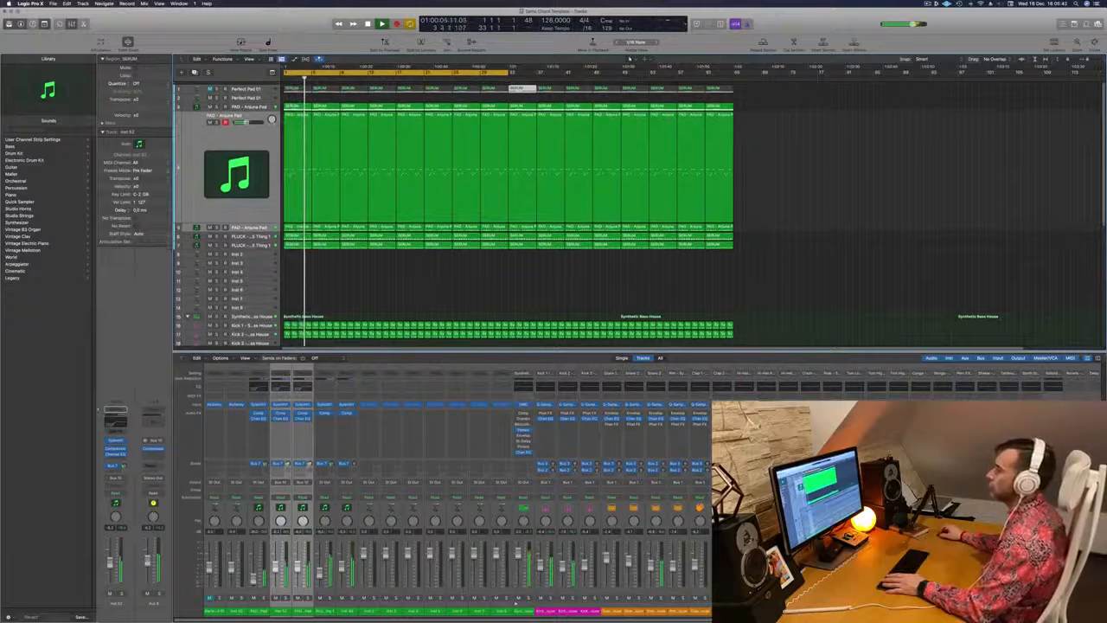
Select the chord pad on track 3 and toggle its solo on and off during playback
key("Up")
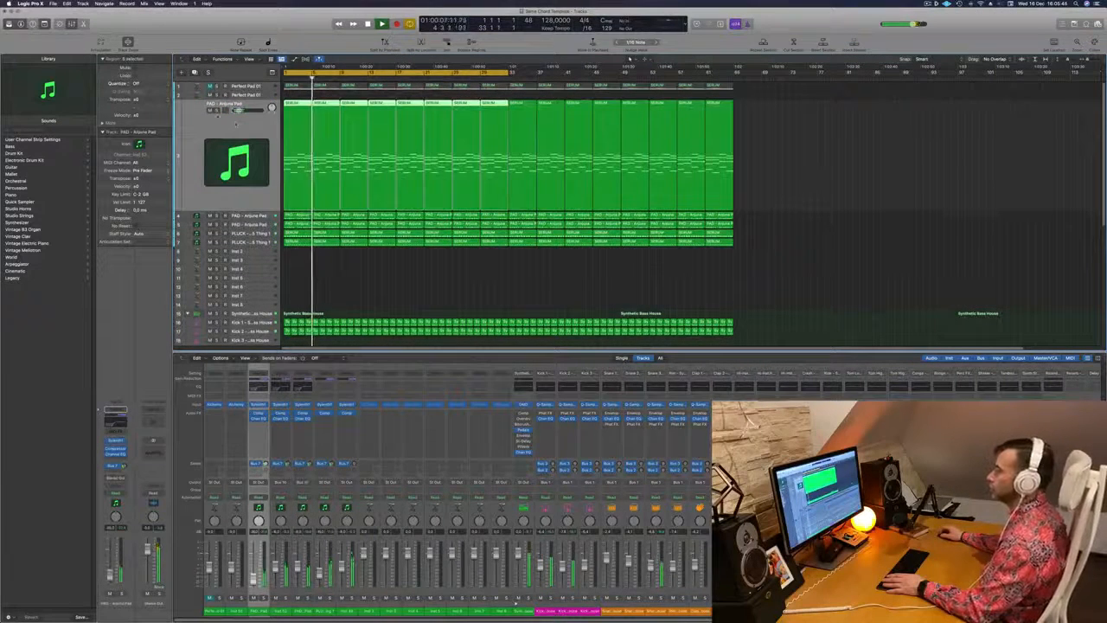
key("s")
key("s")
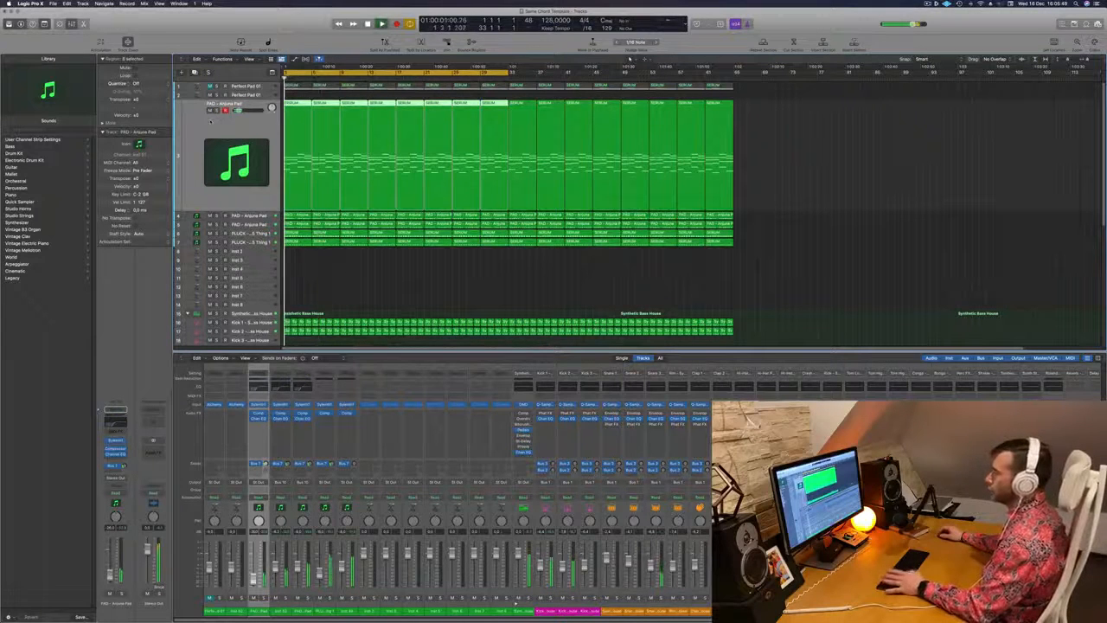
left_click(927, 3)
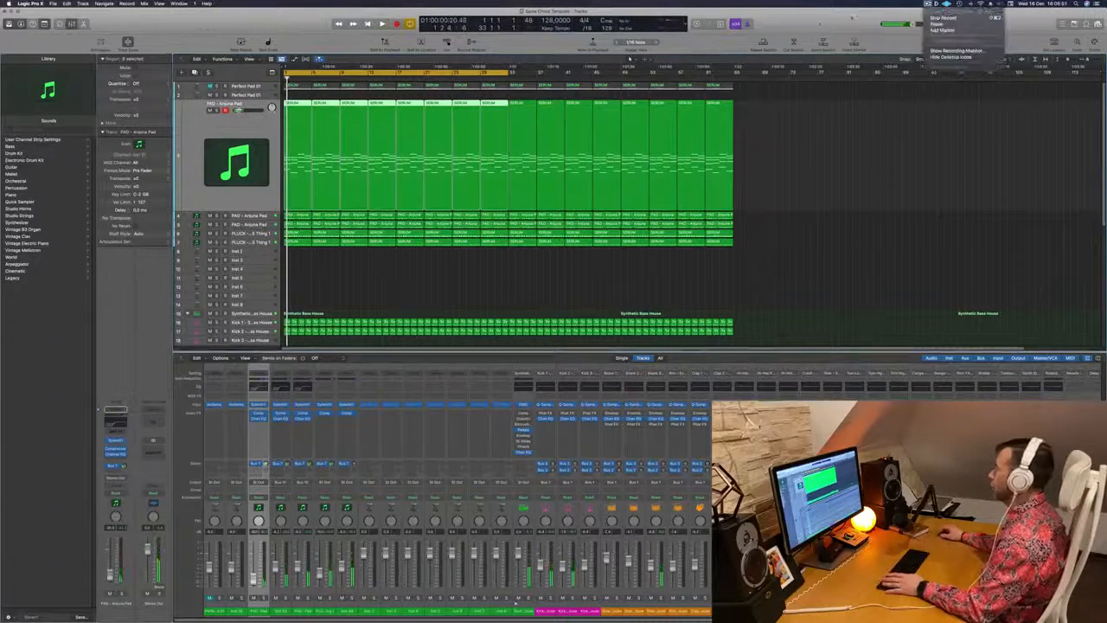
left_click(820, 24)
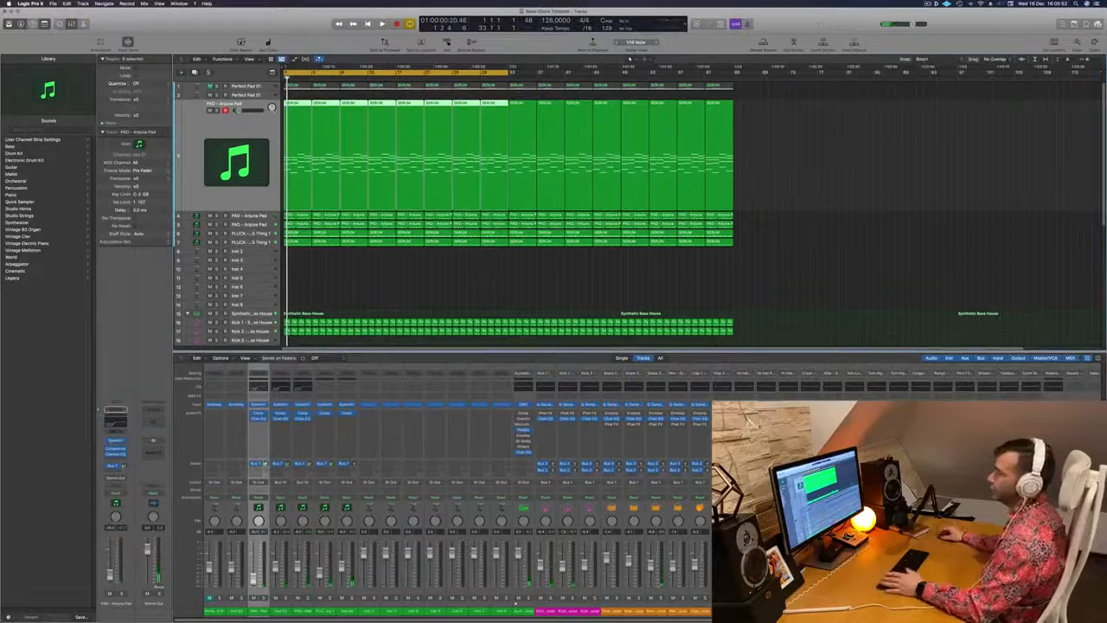
scroll(316, 283, "down", 3)
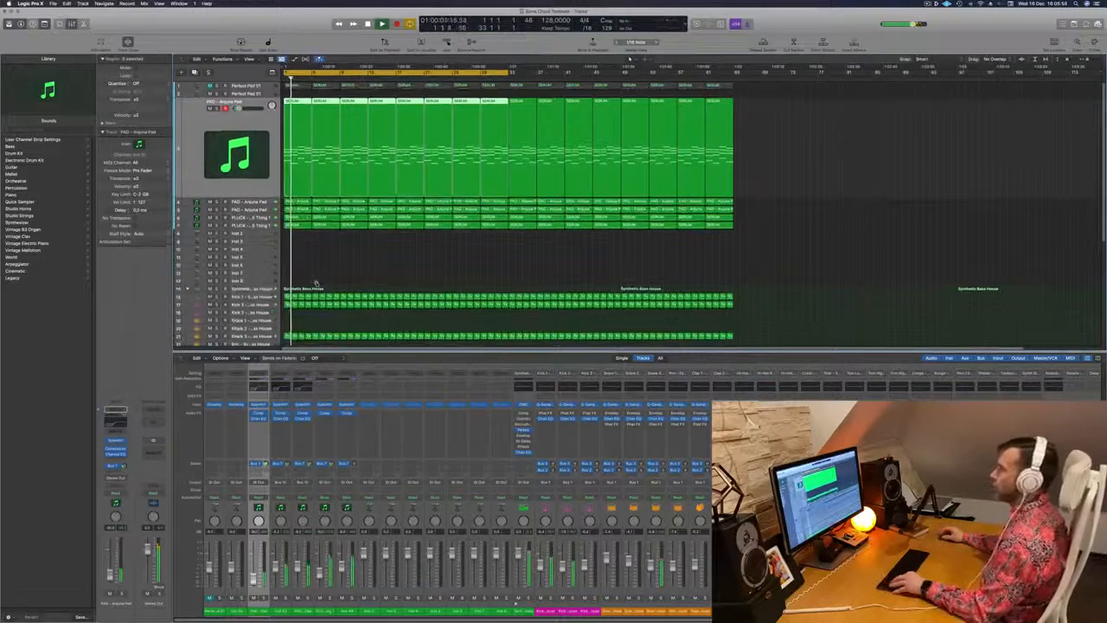
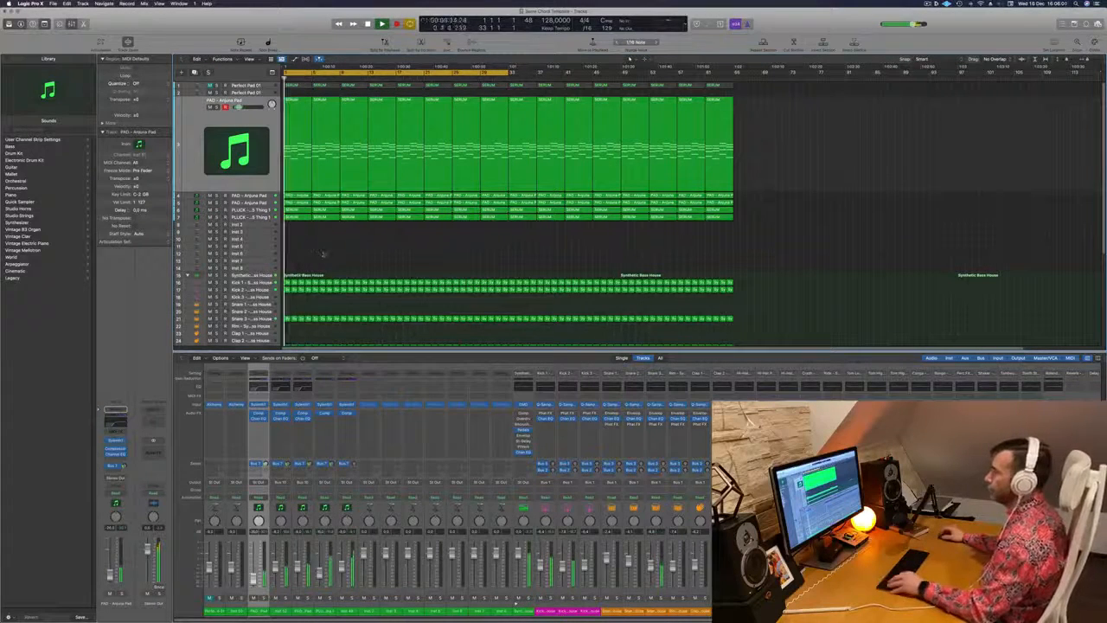
Name every region in the arrangement after its track and restart playback
scroll(325, 254, "right", 4)
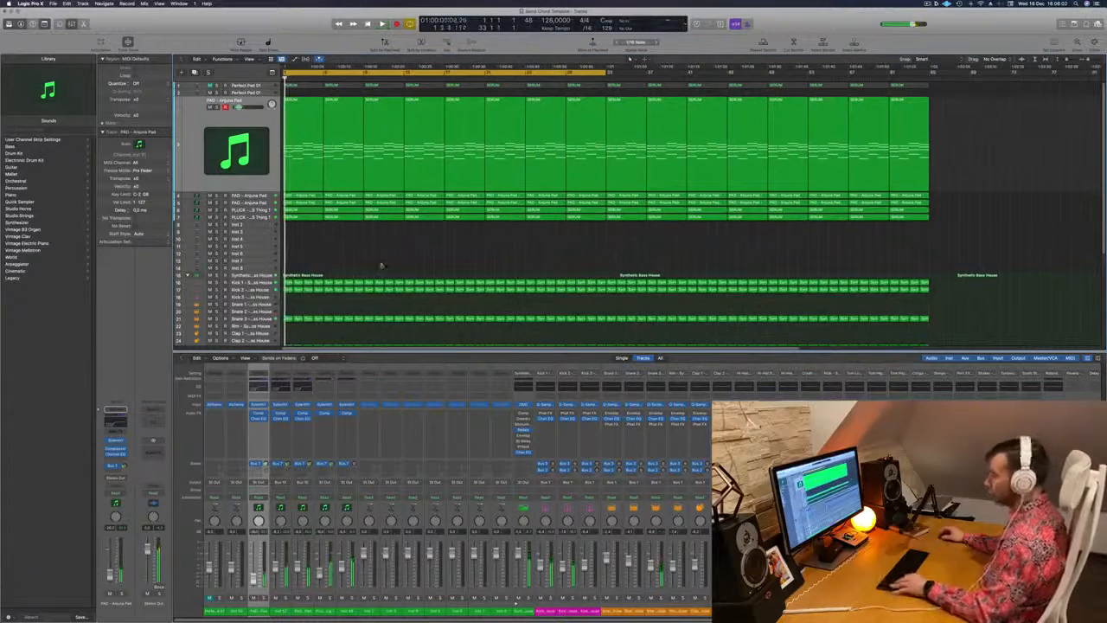
key("space")
key("super+a")
right_click(419, 101)
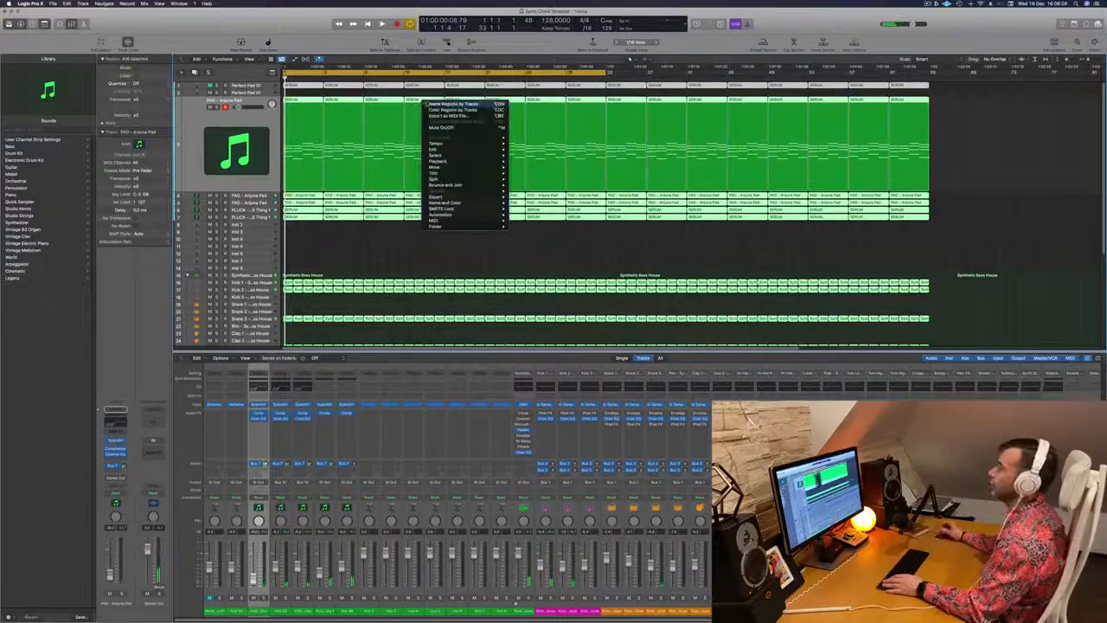
left_click(450, 103)
left_click(208, 129)
key("space")
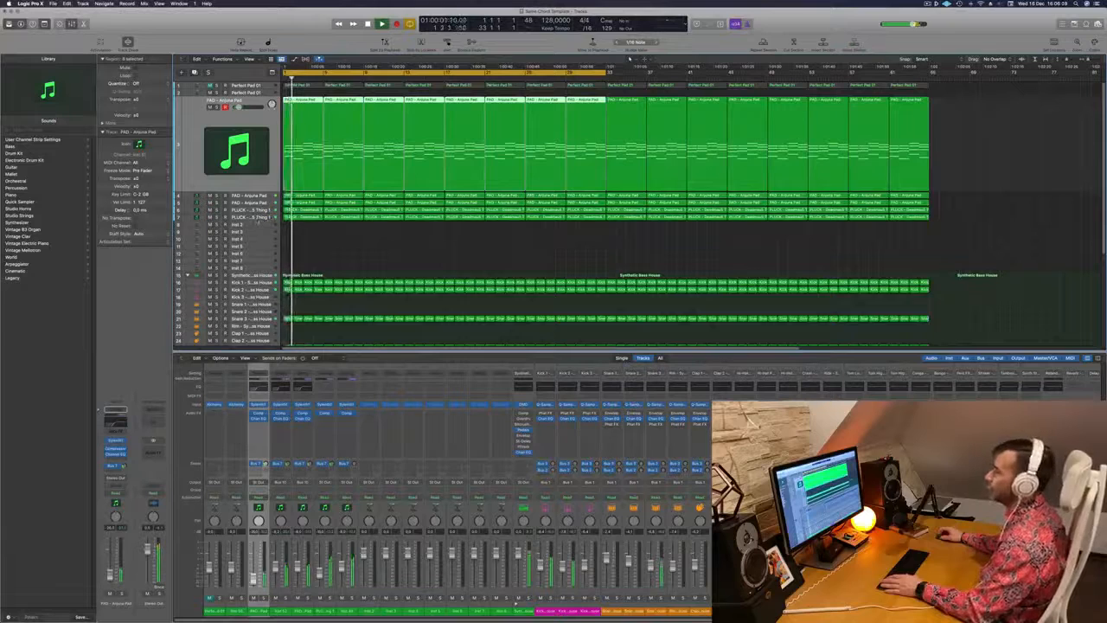
Select the lower pluck track, track 7, and duplicate it with its settings as a new empty track below
key("Down")
key("Down")
key("Down")
key("Down")
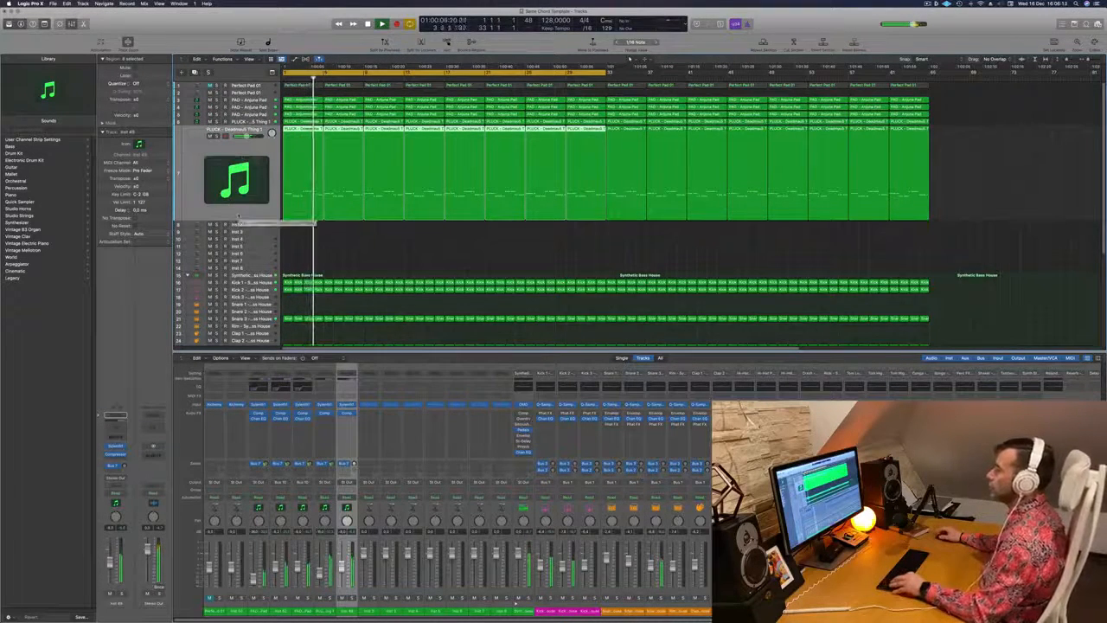
key("super+Up")
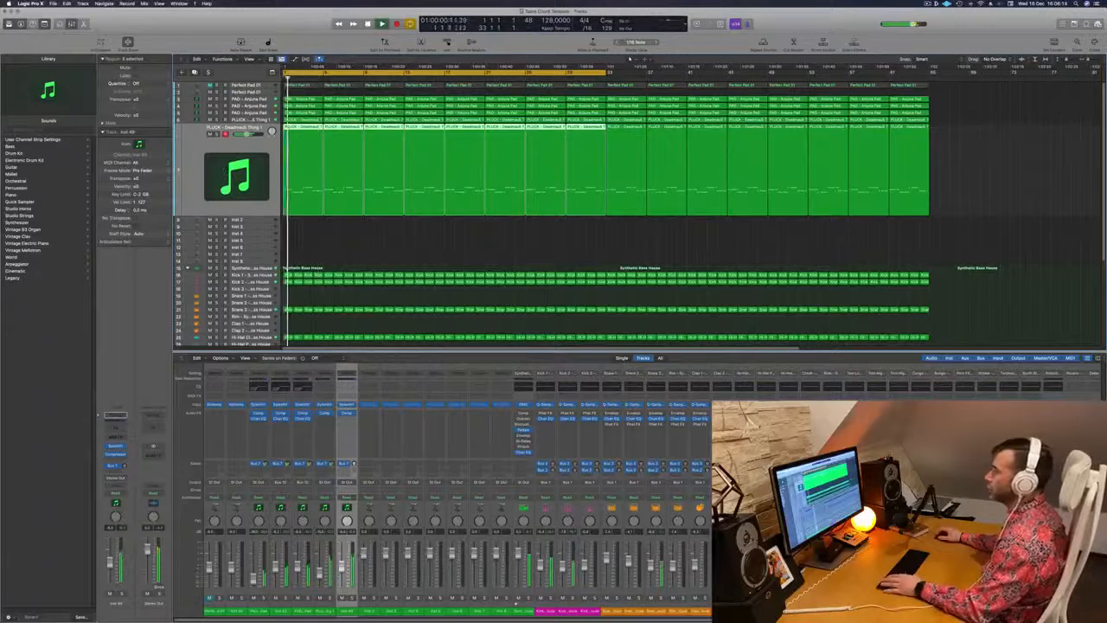
key("Down")
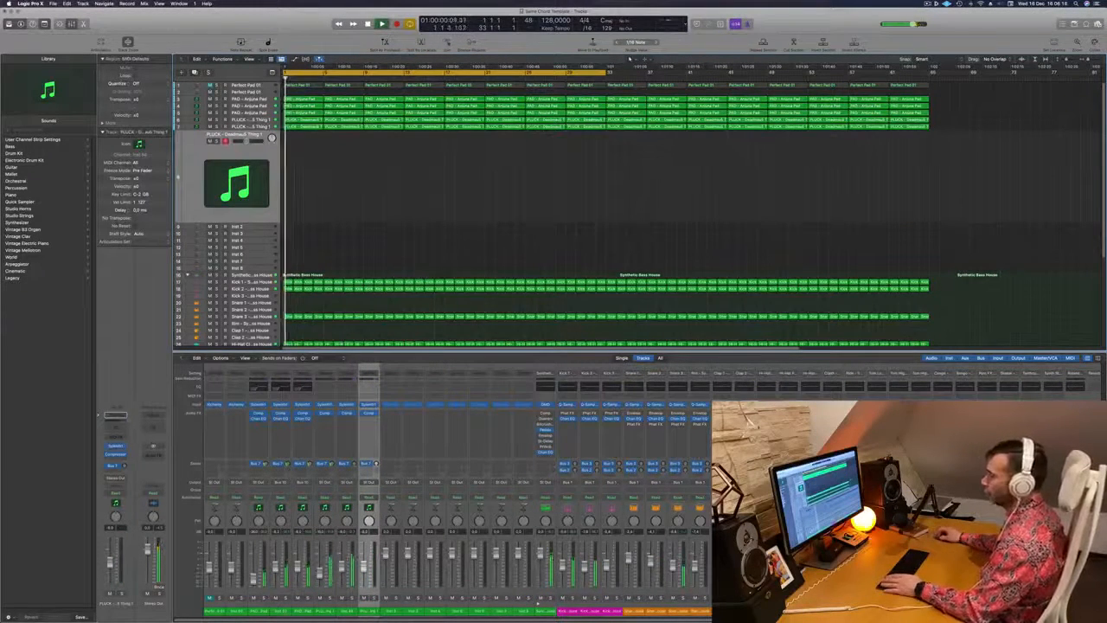
Show the duplicated pluck track's Sylenth1 instrument and Musical Typing, and try a note during playback
left_click(118, 447)
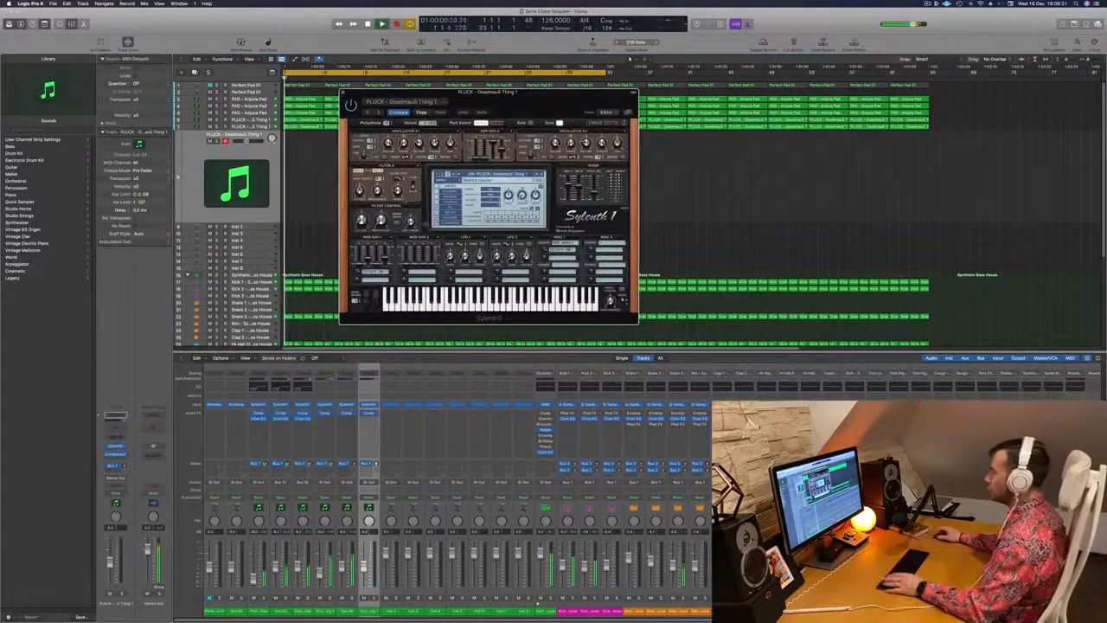
left_click_drag(521, 99, 394, 141)
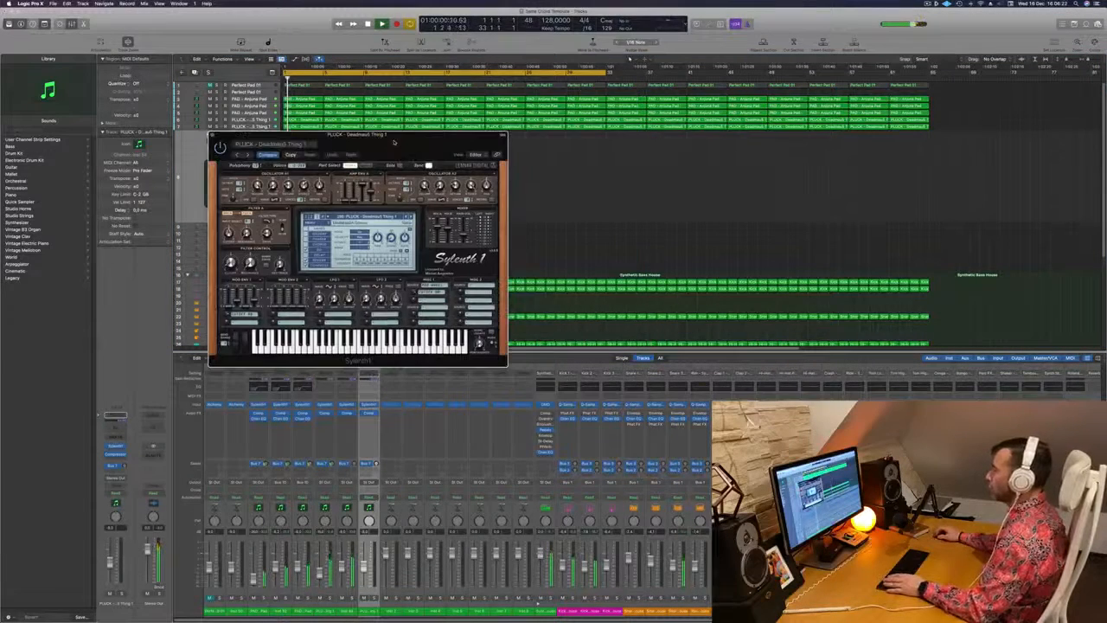
key("super+k")
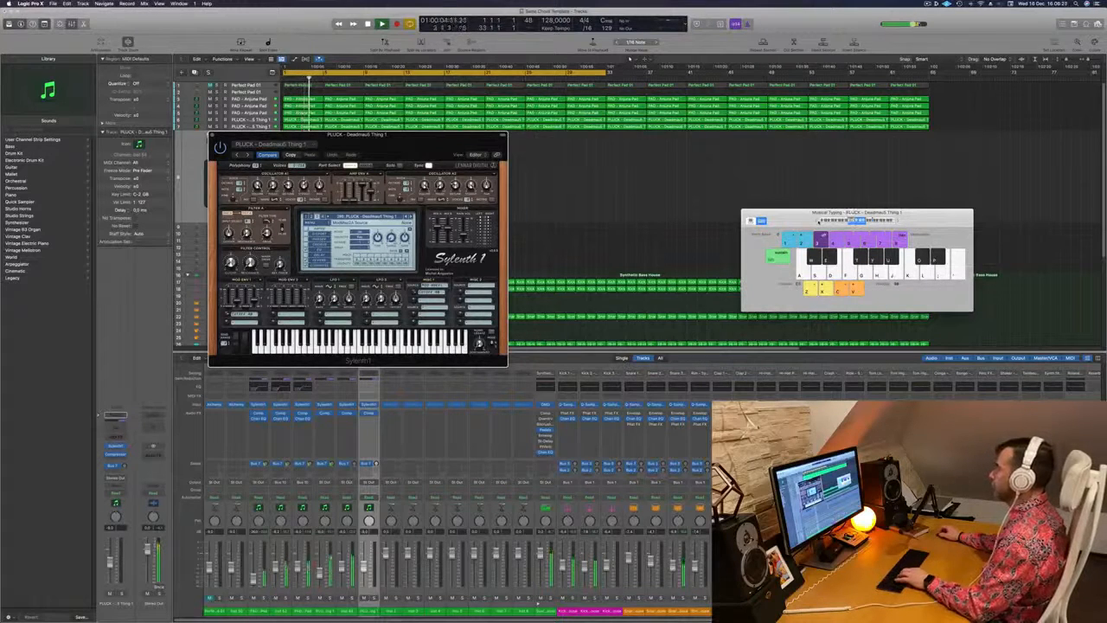
key("l")
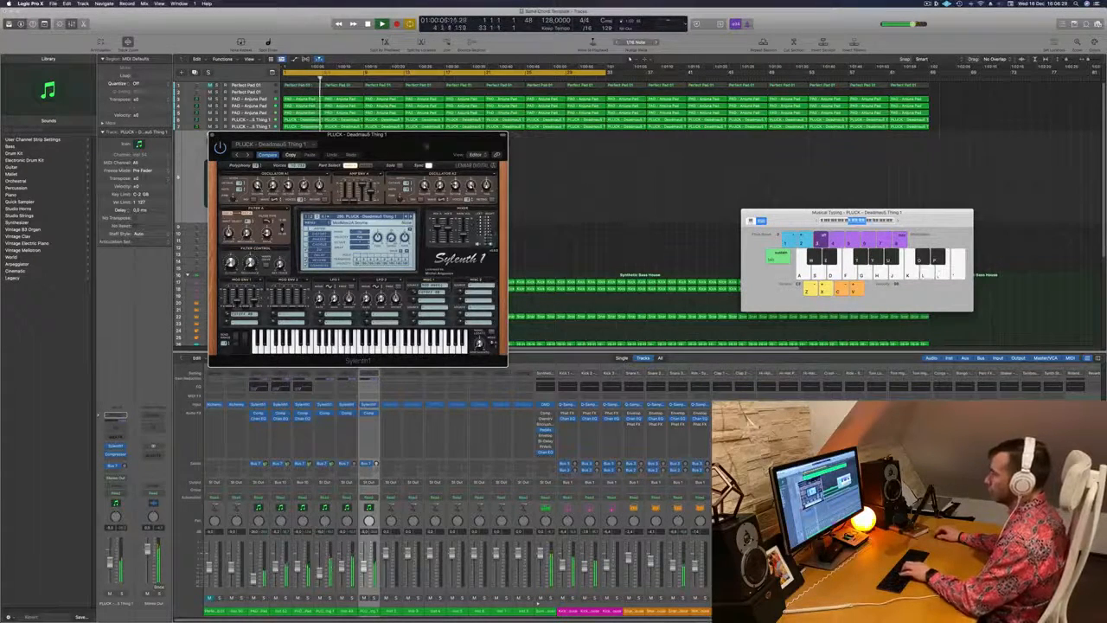
Step through Sylenth1 pluck presets on the duplicated track, playing test notes on each one
left_click_drag(410, 141, 627, 134)
key("l")
key("l")
key("l")
key("k")
key("j")
left_click(628, 210)
key("j")
left_click(627, 210)
key("j")
left_click(628, 210)
key("j")
key("j")
left_click(627, 210)
key("j")
key("k")
left_click(623, 210)
left_click(623, 211)
key("j")
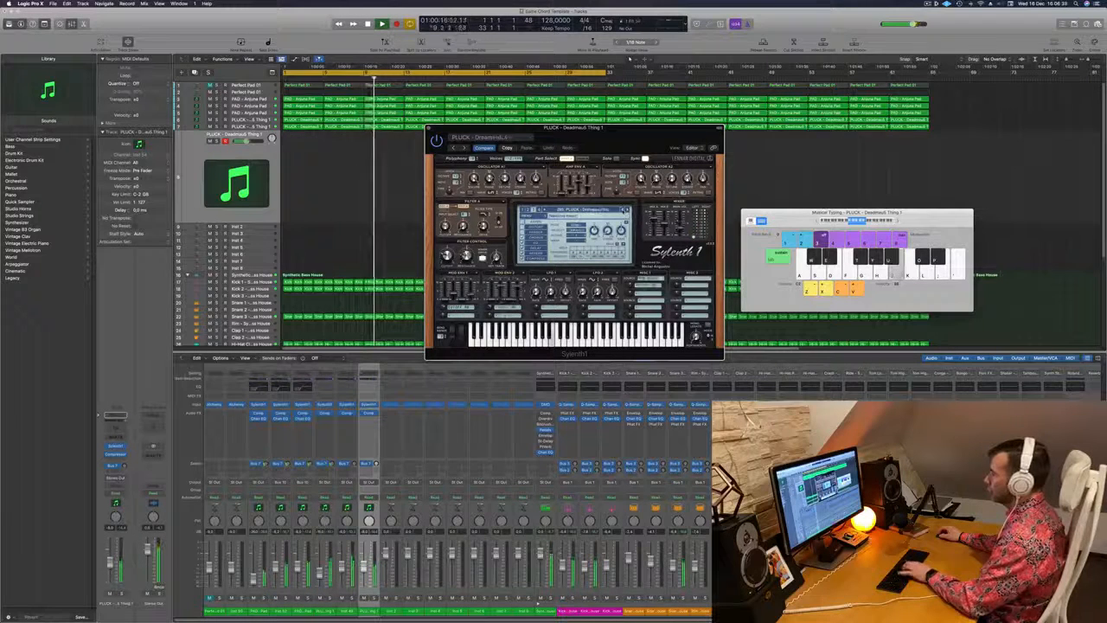
Raise the Musical Typing range and audition further notes using the PLUCK - Deadmau5 Toy preset
key("a")
key("g")
key("semicolon")
key("semicolon")
key("semicolon")
left_click(899, 221)
key("semicolon")
key("l")
key("u")
key("u")
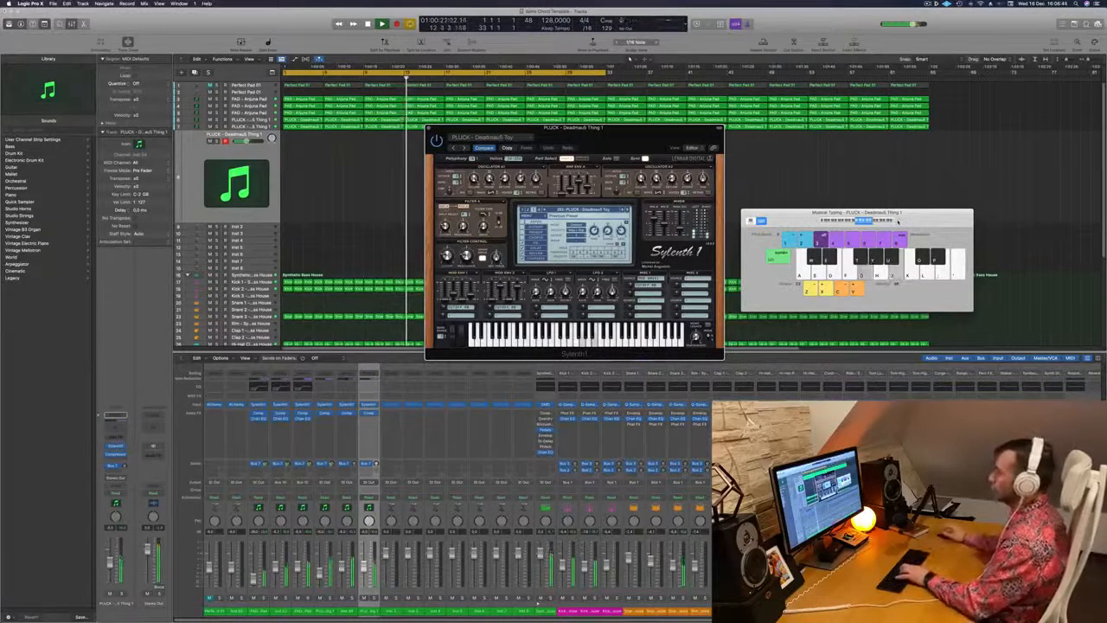
key("f")
key("g")
key("j")
key("h")
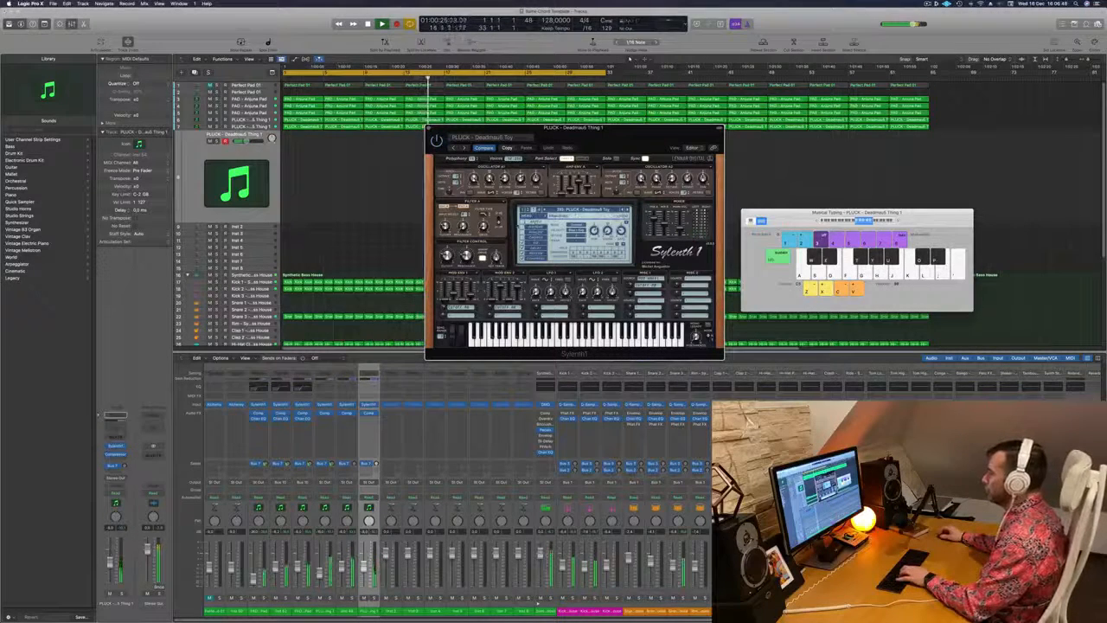
key("d")
Copy the first PAD - Anjuna Pad region from track 3 to the start of the duplicated pluck track and replay
left_click_drag(592, 131, 680, 129)
key("Return")
left_click(303, 126)
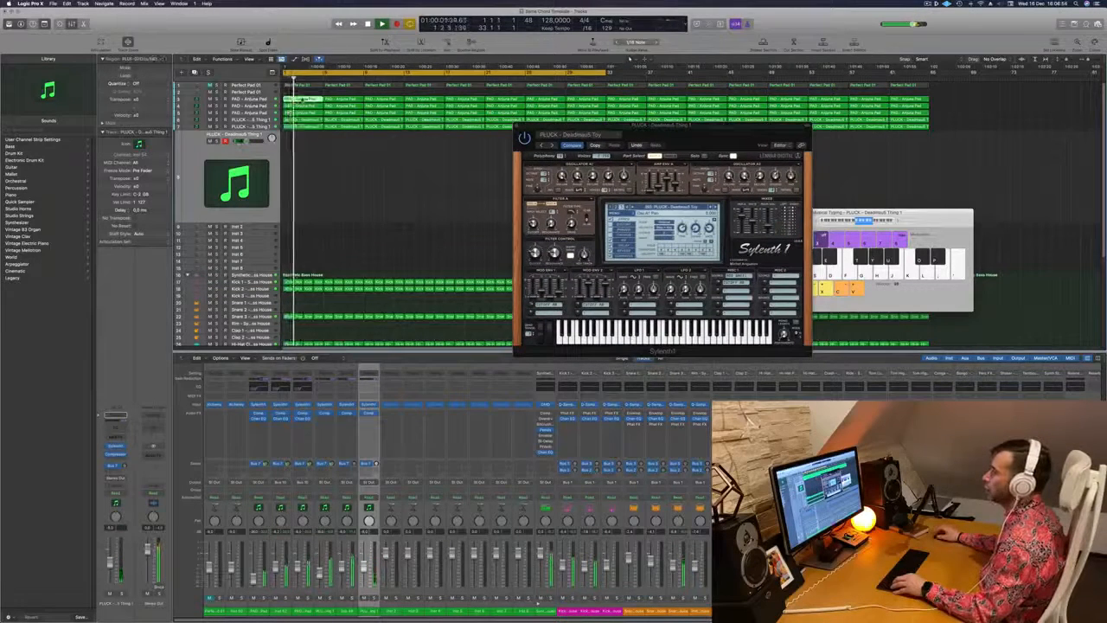
key("r")
key("Return")
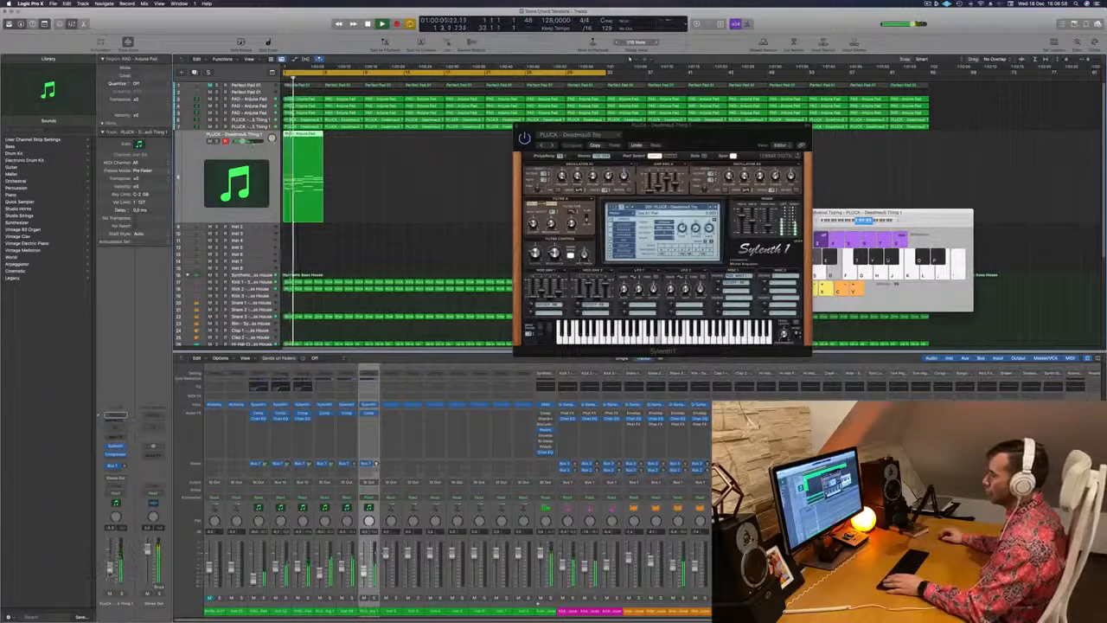
Show the copied chord region in the Piano Roll, transpose all its notes down one octave and replay it
left_click_drag(719, 136, 655, 137)
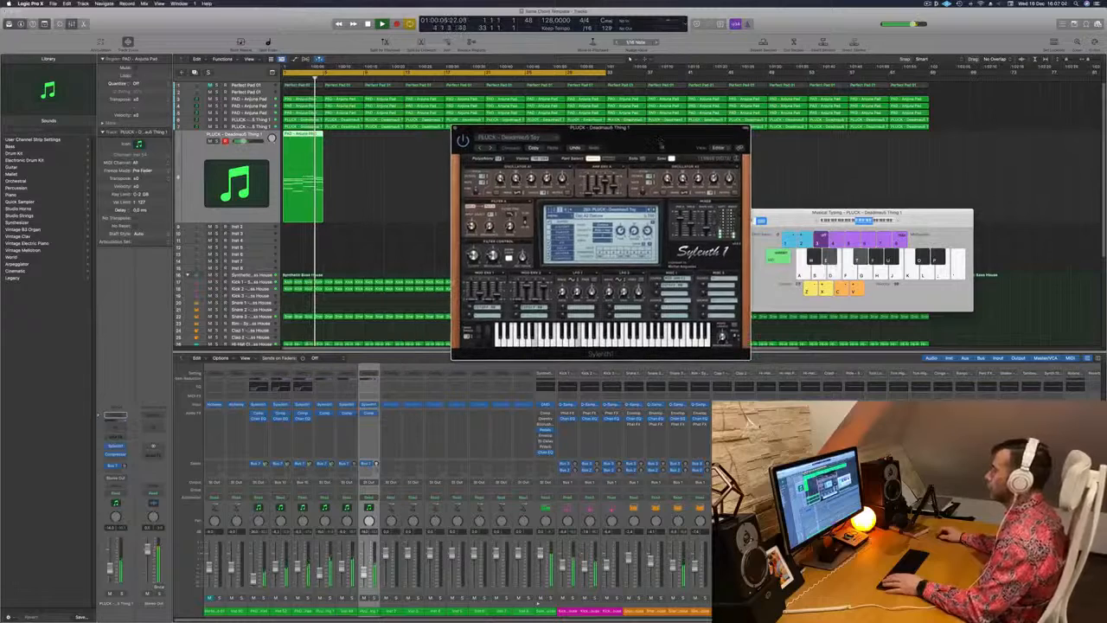
double_click(304, 178)
key("Return")
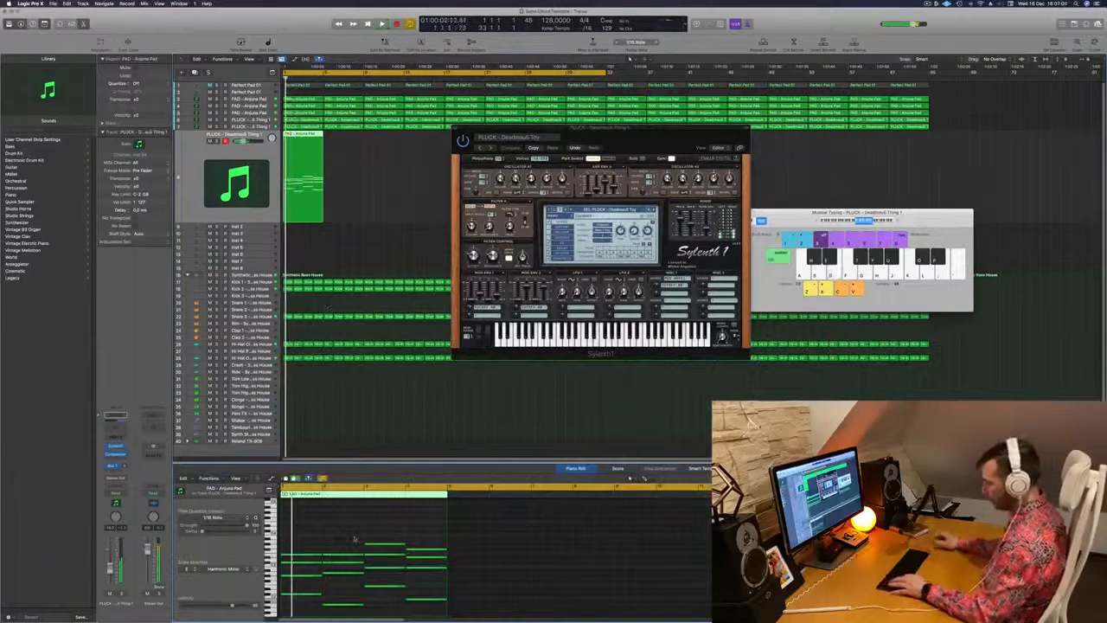
key("space")
key("super+a")
key("alt+shift+Down")
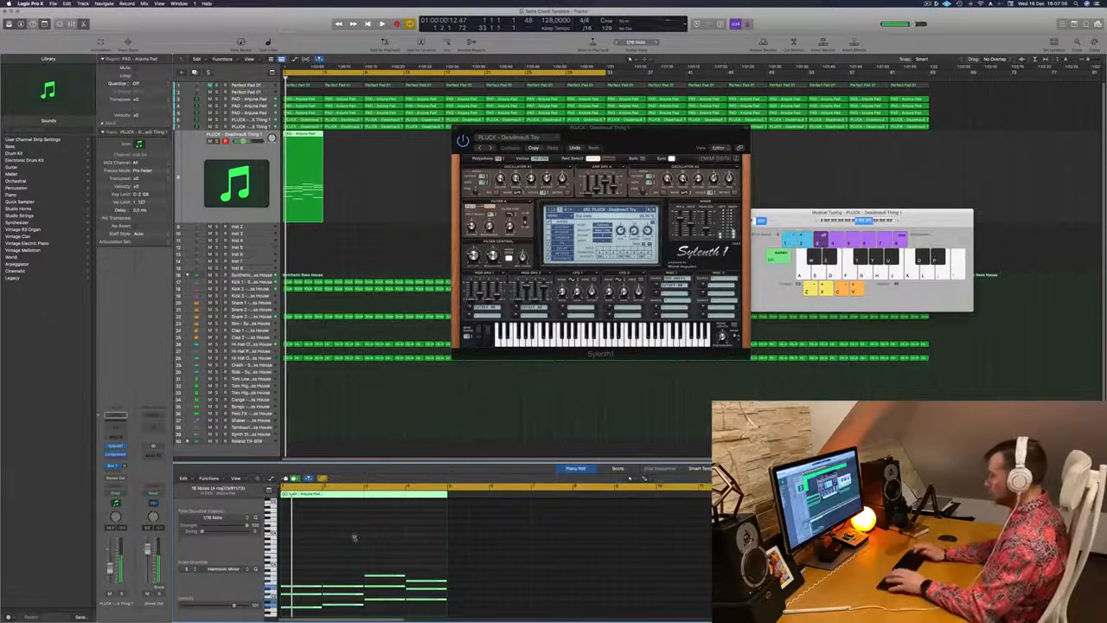
key("Return")
key("space")
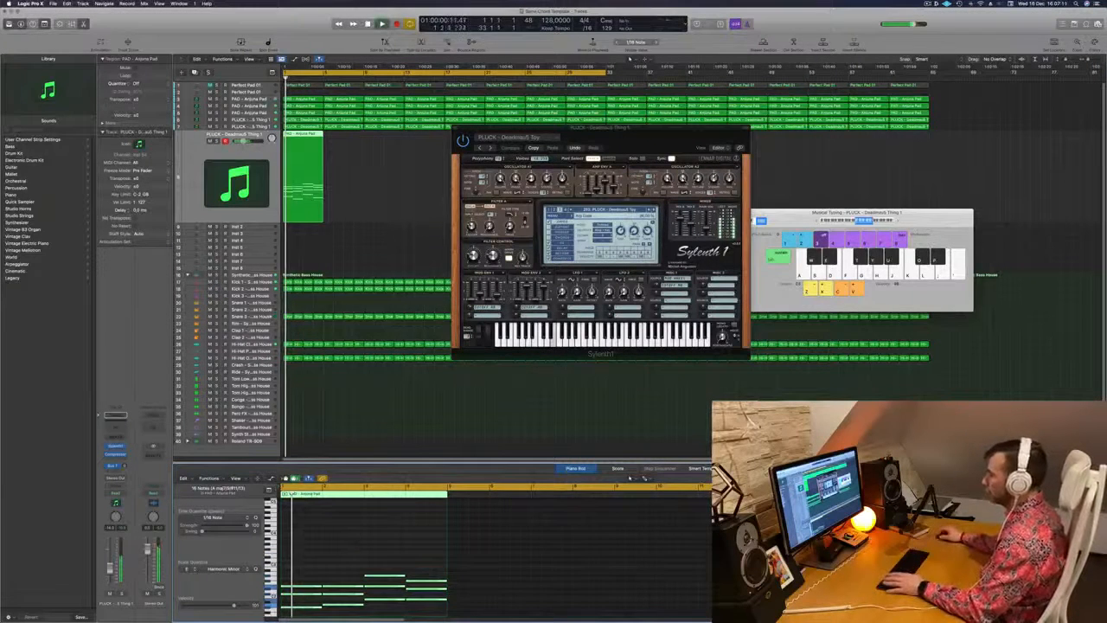
Switch Sylenth1 to the PLUCK - Deadmau5 Thing 2 preset and compare the track soloed and in the full mix
left_click_drag(671, 144, 652, 155)
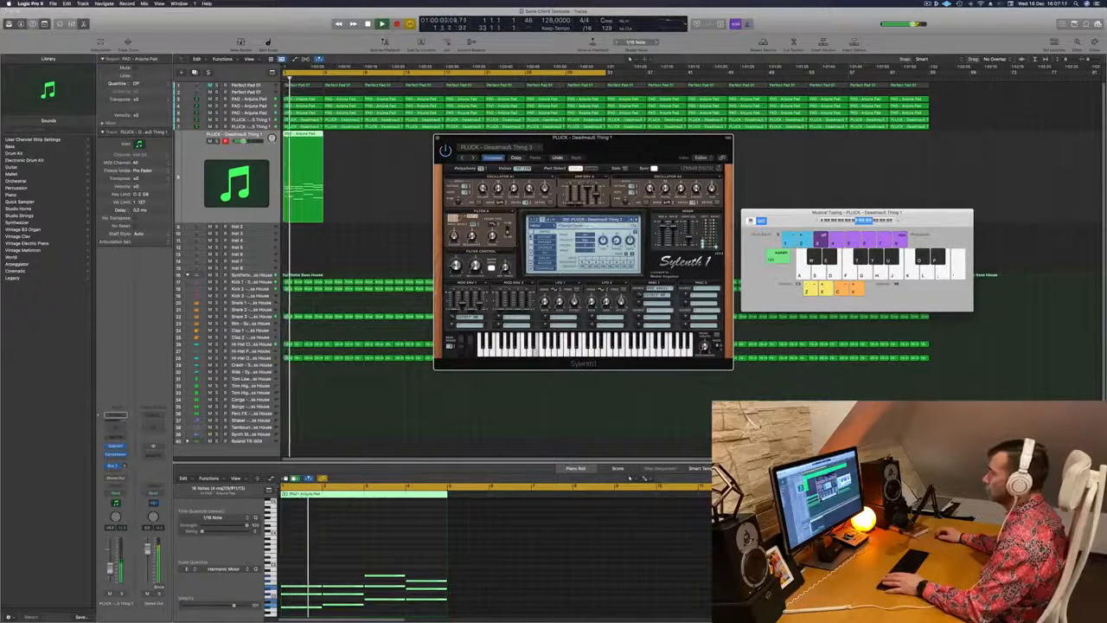
left_click_drag(628, 151, 641, 143)
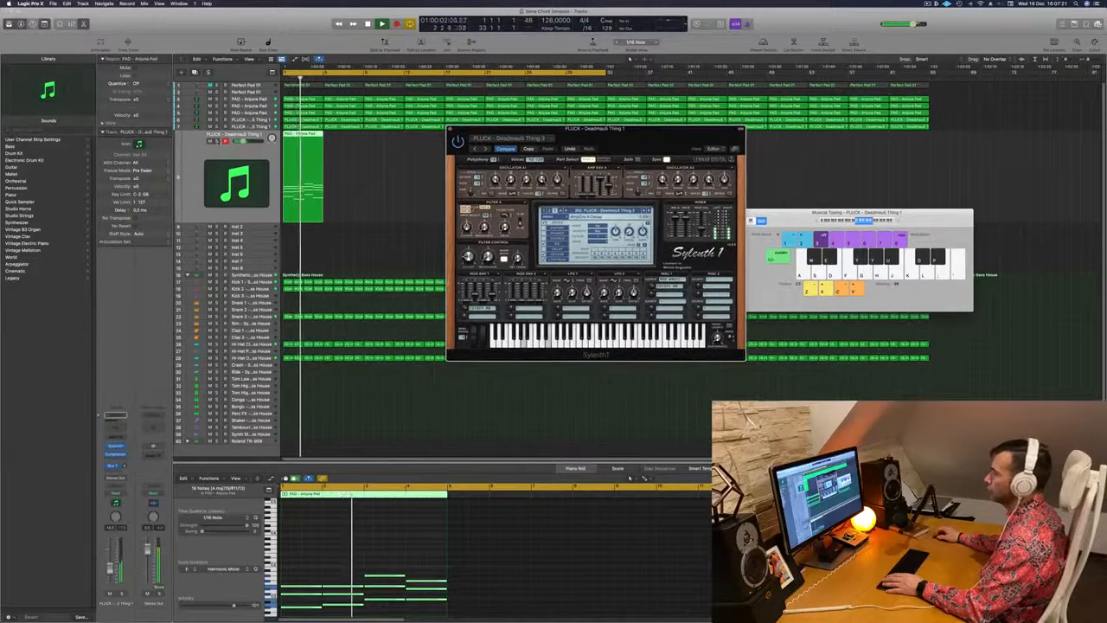
left_click(217, 141)
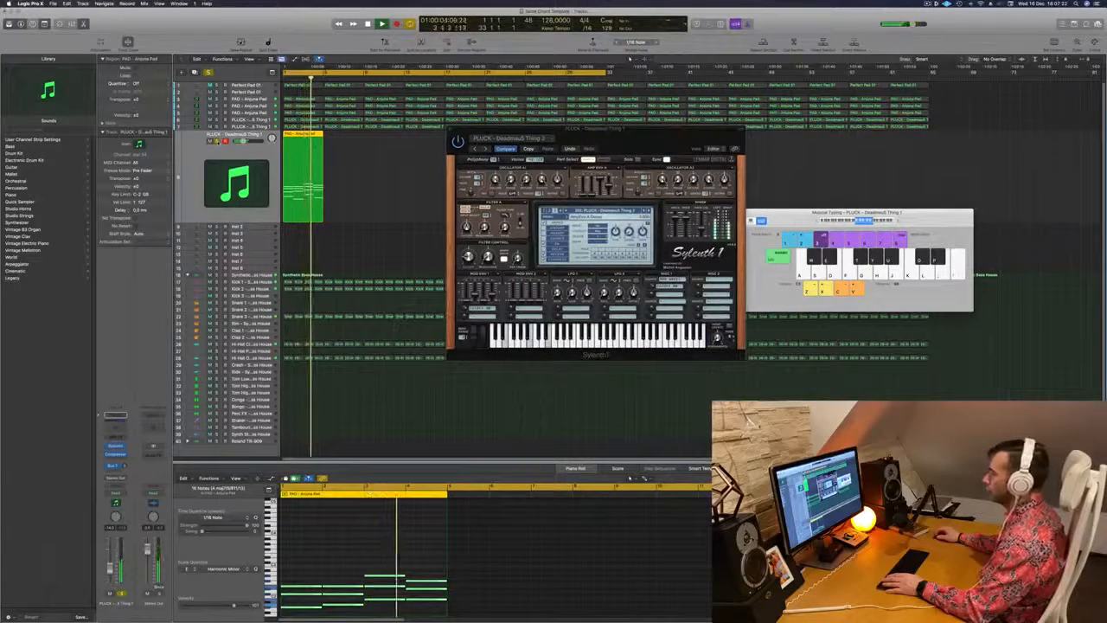
left_click(218, 141)
key("space")
key("space")
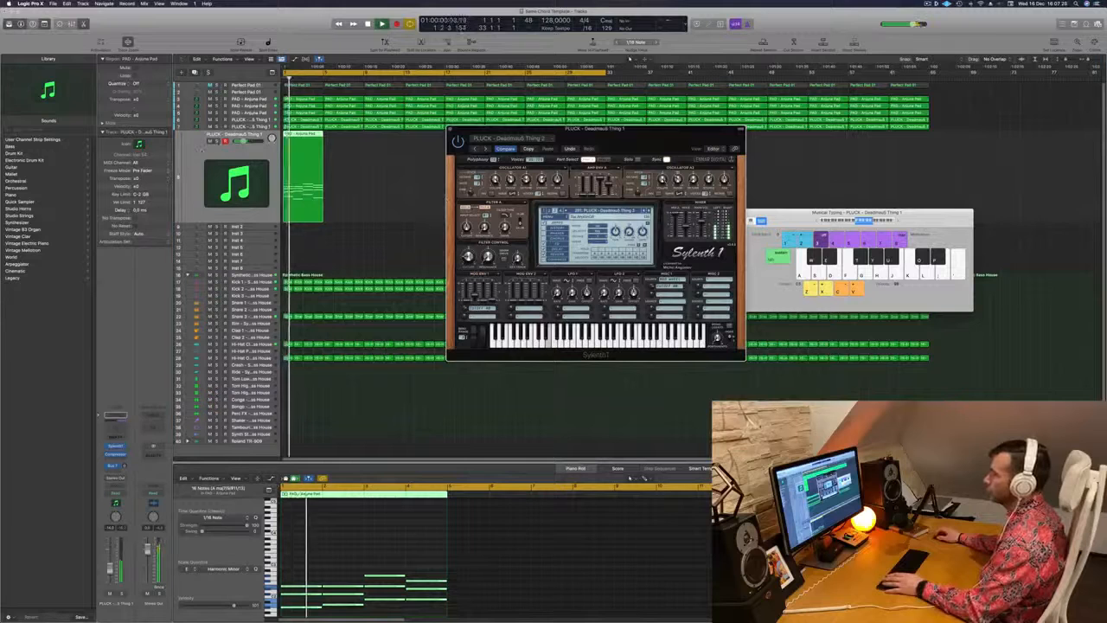
left_click(217, 141)
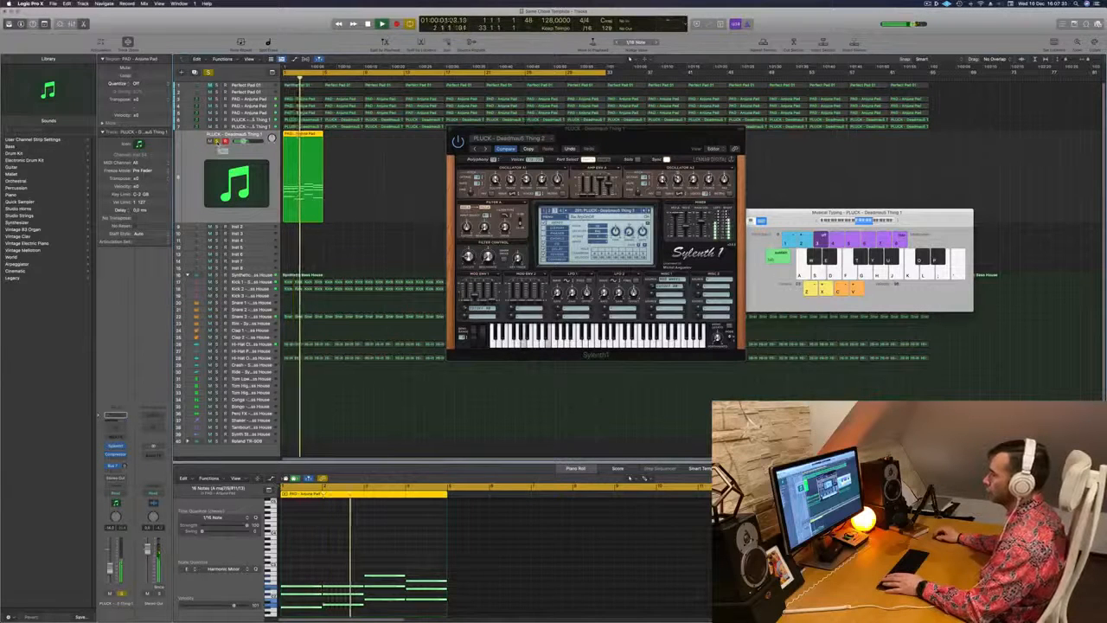
left_click(217, 141)
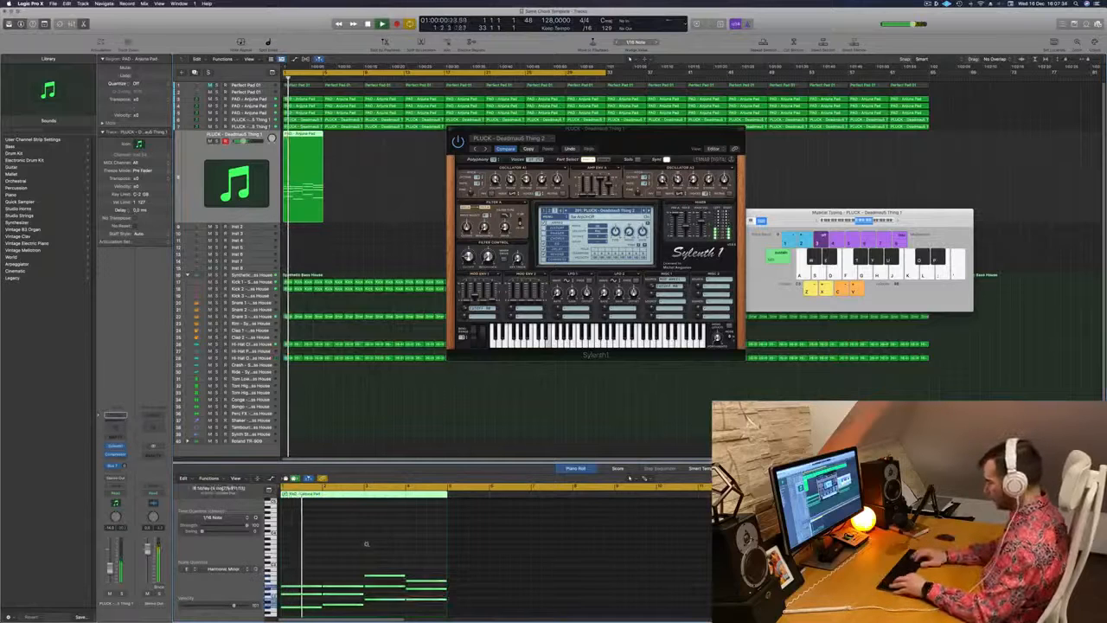
Transpose all notes of the copied chord region up one octave and restart playback
key("alt+shift+Up")
key("space")
key("space")
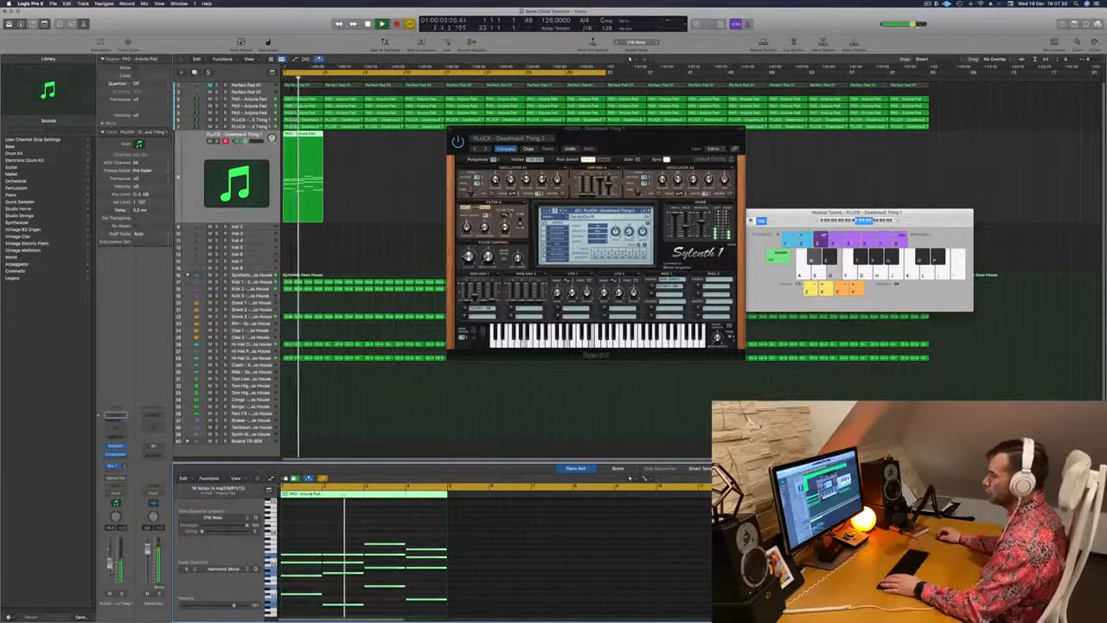
Add a Channel EQ to the duplicated pluck track and enable a 12 dB/oct low cut at 410 Hz
left_click(116, 426)
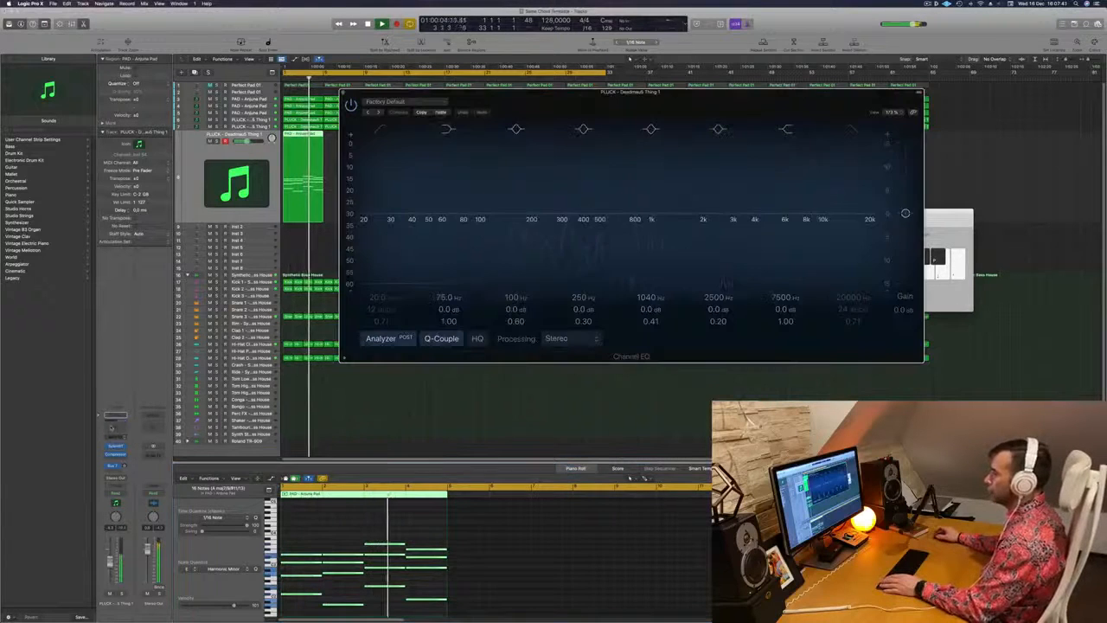
left_click(382, 129)
left_click_drag(384, 194, 586, 181)
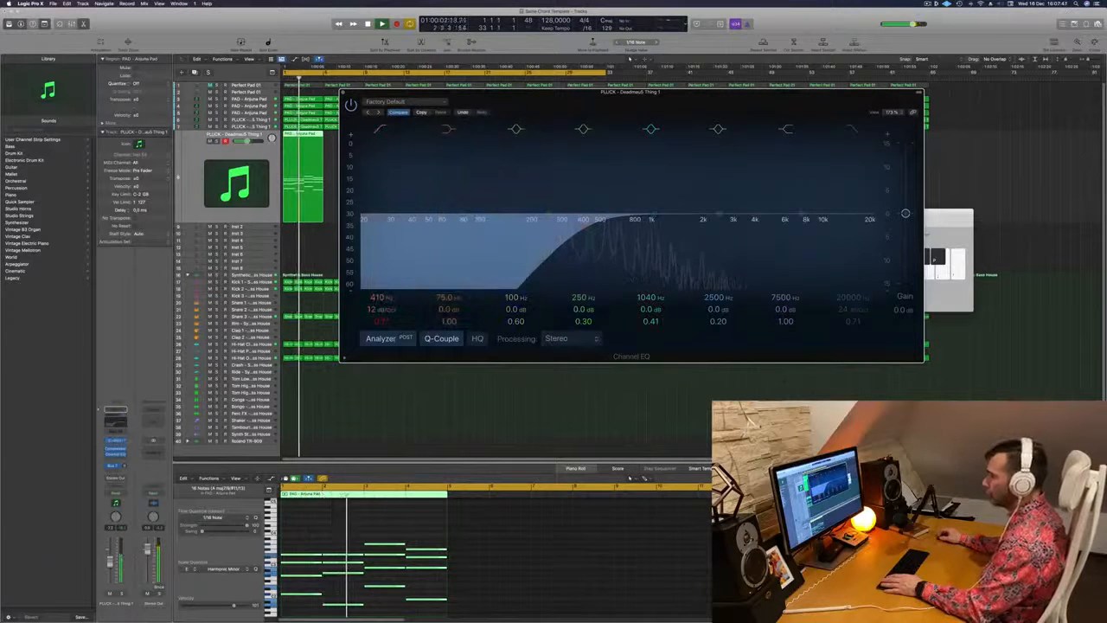
Show the duplicated pluck's Sylenth1 again and replay from the start, toggling the track's solo to compare its sound
left_click(115, 443)
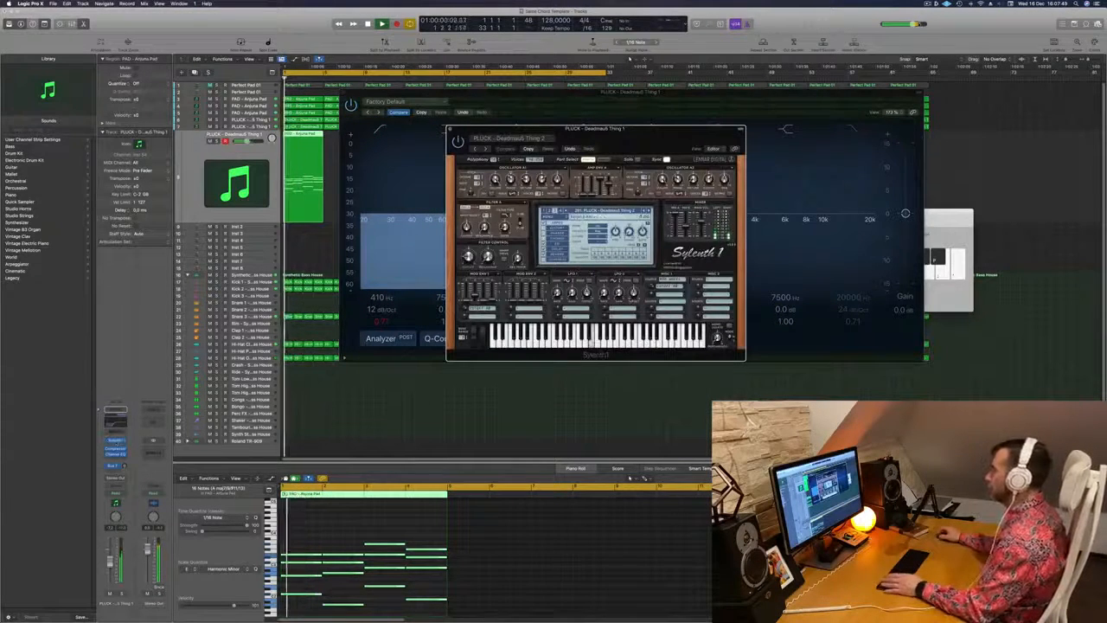
key("space")
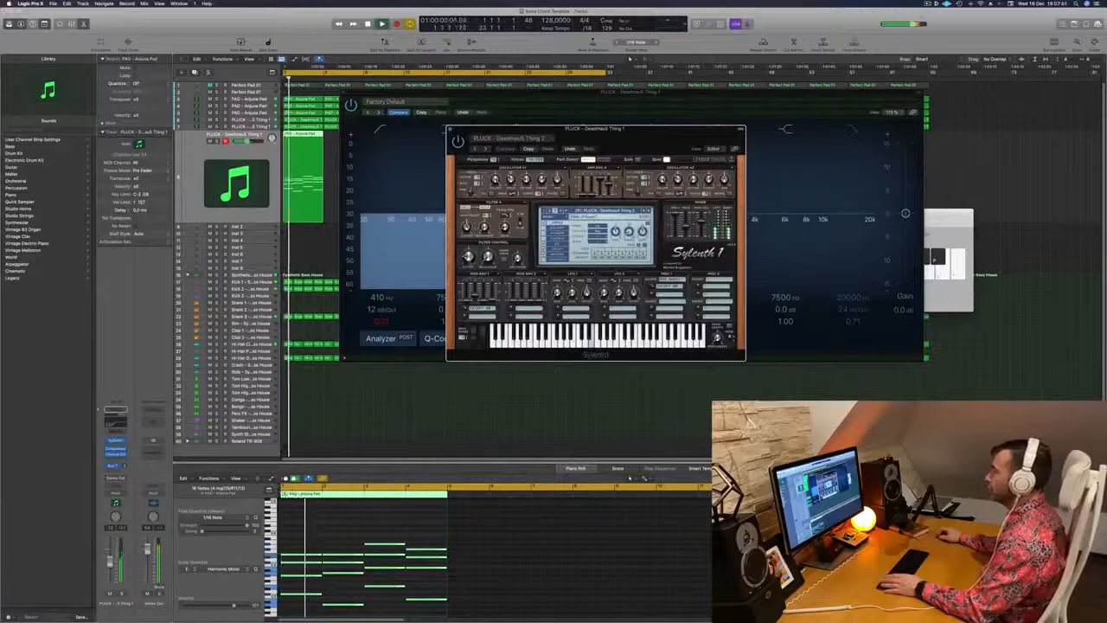
key("Return")
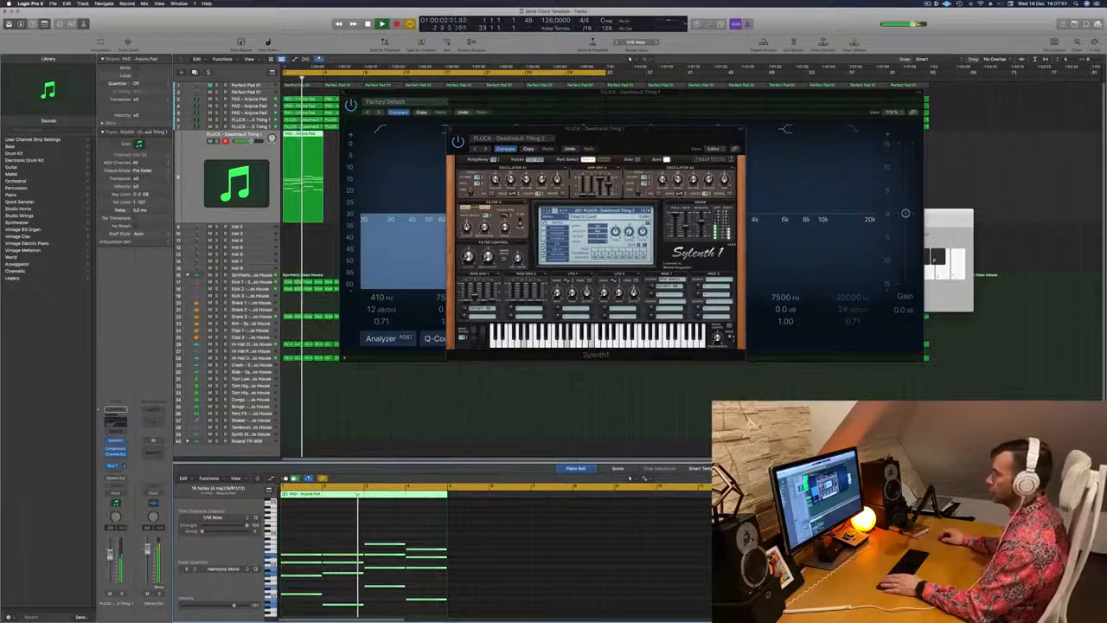
key("Return")
key("Return")
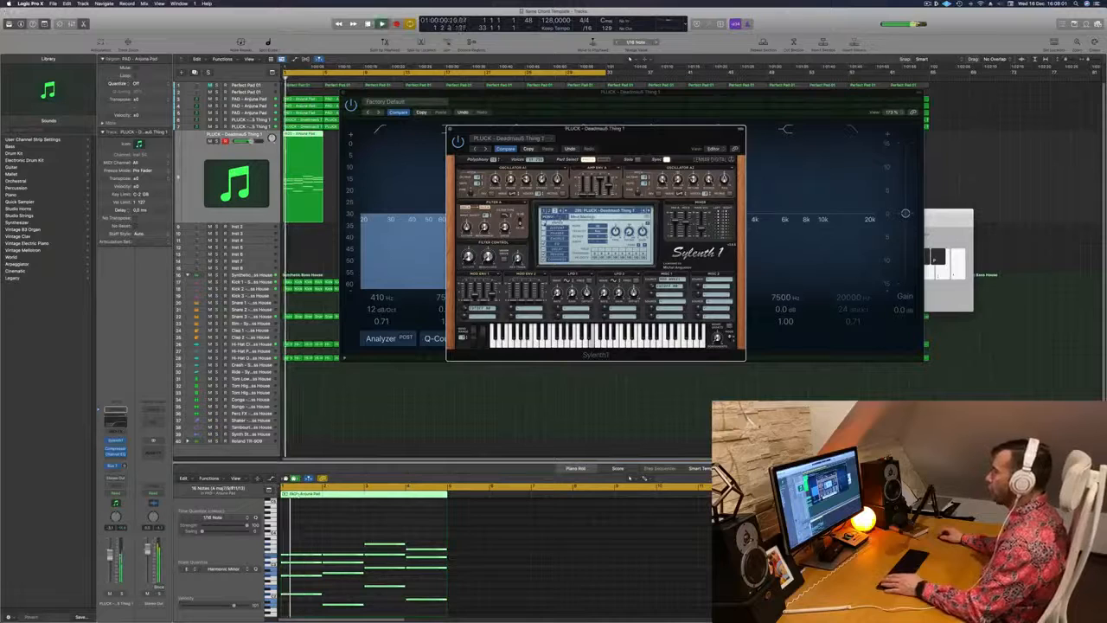
key("Return")
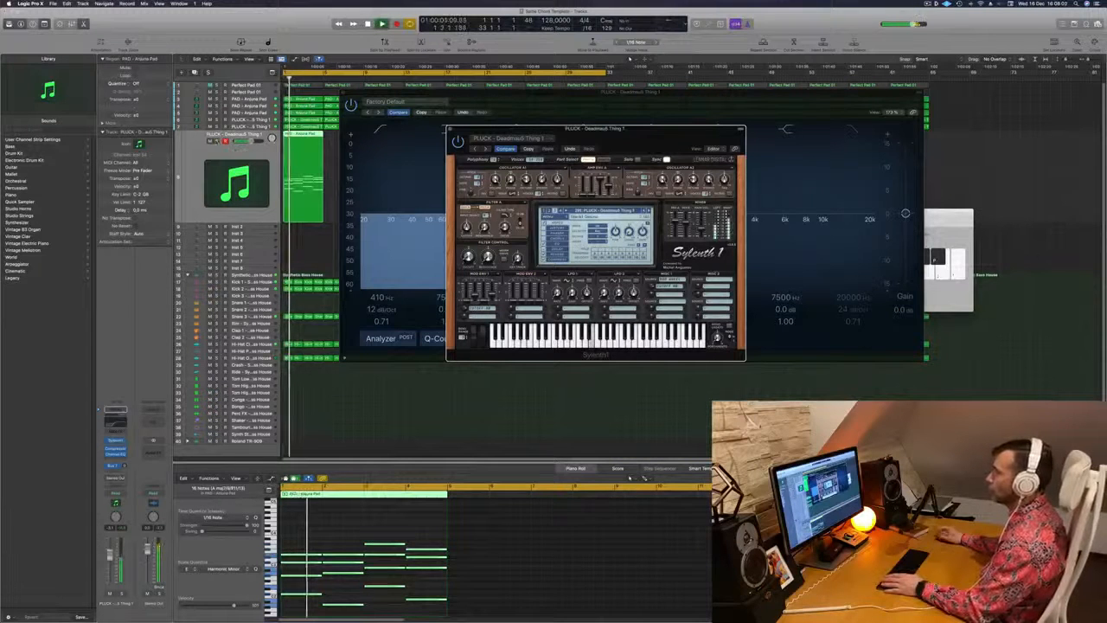
key("s")
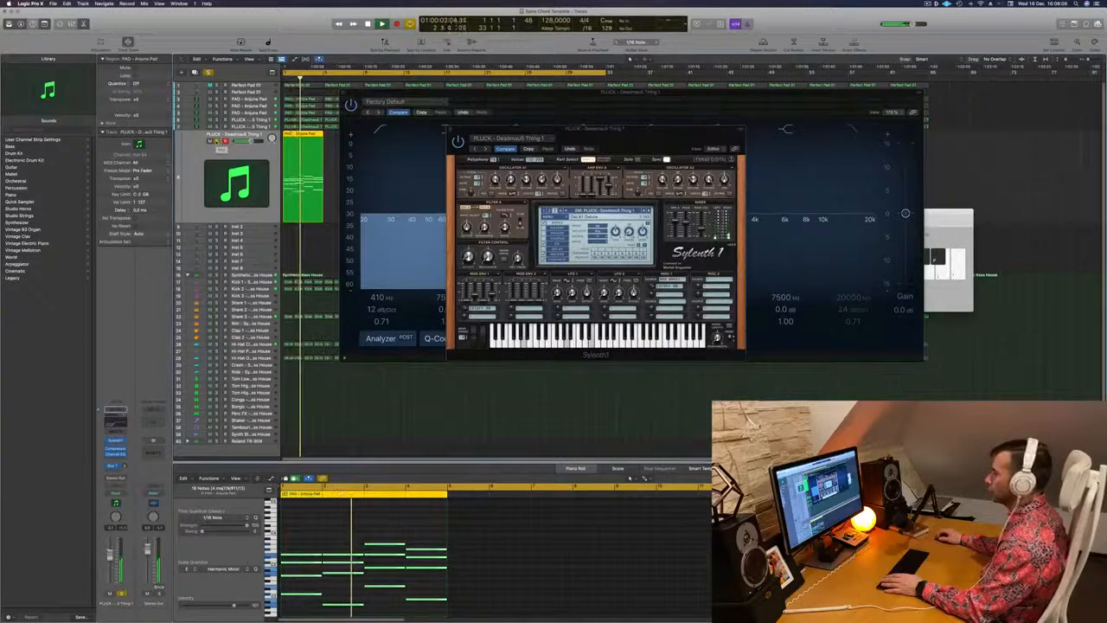
key("s")
key("Return")
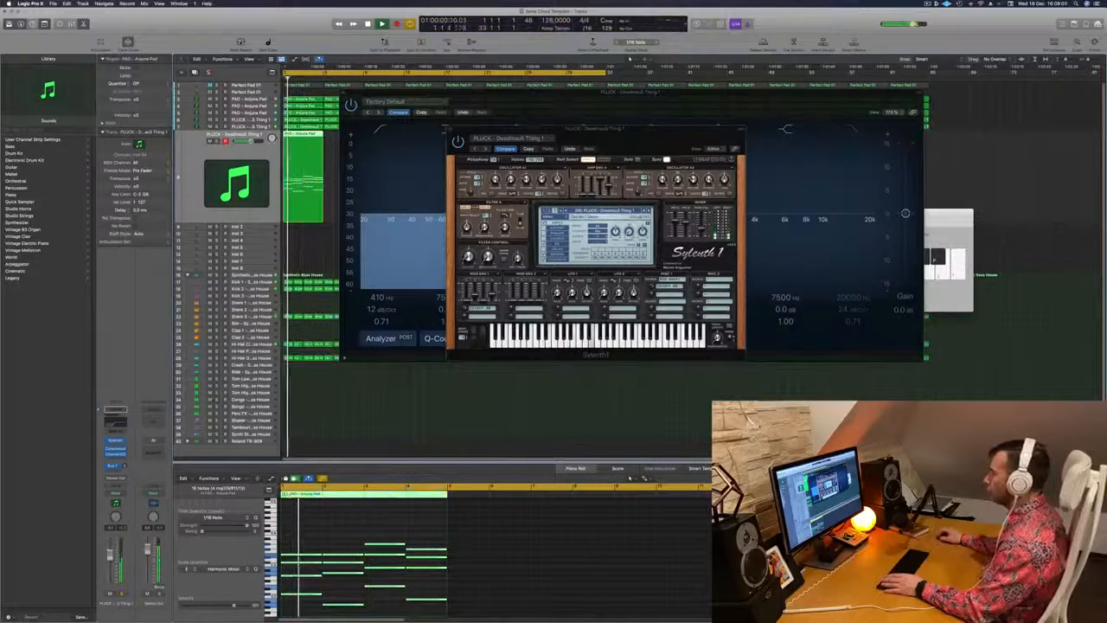
Replay the duplicated pluck from the start, close its Sylenth1 window and move the Channel EQ window away from the tracks
key("Return")
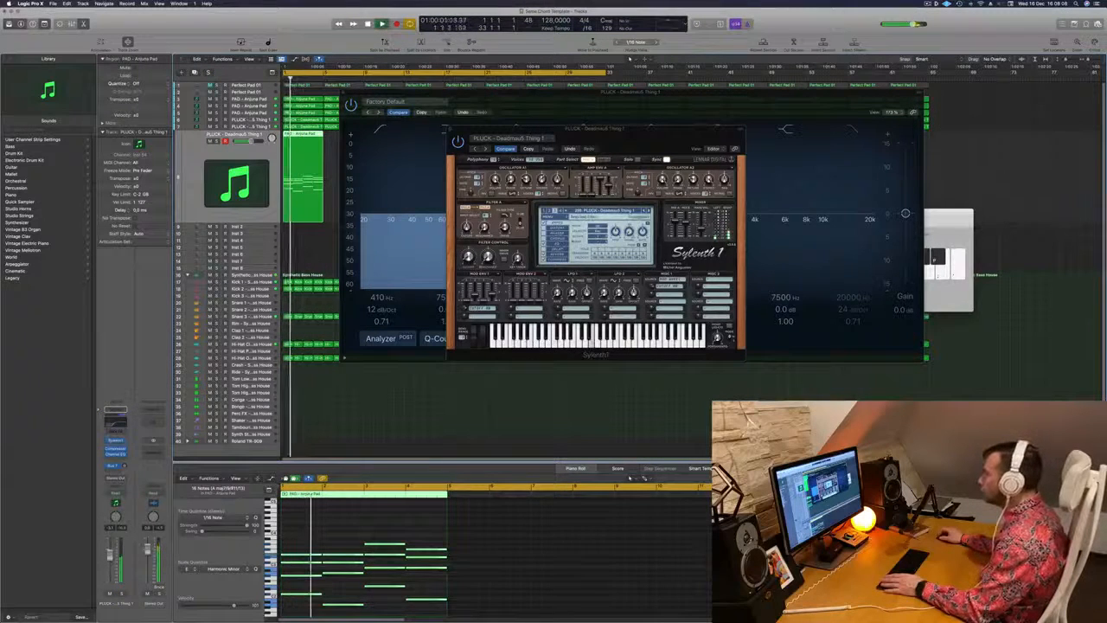
key("Return")
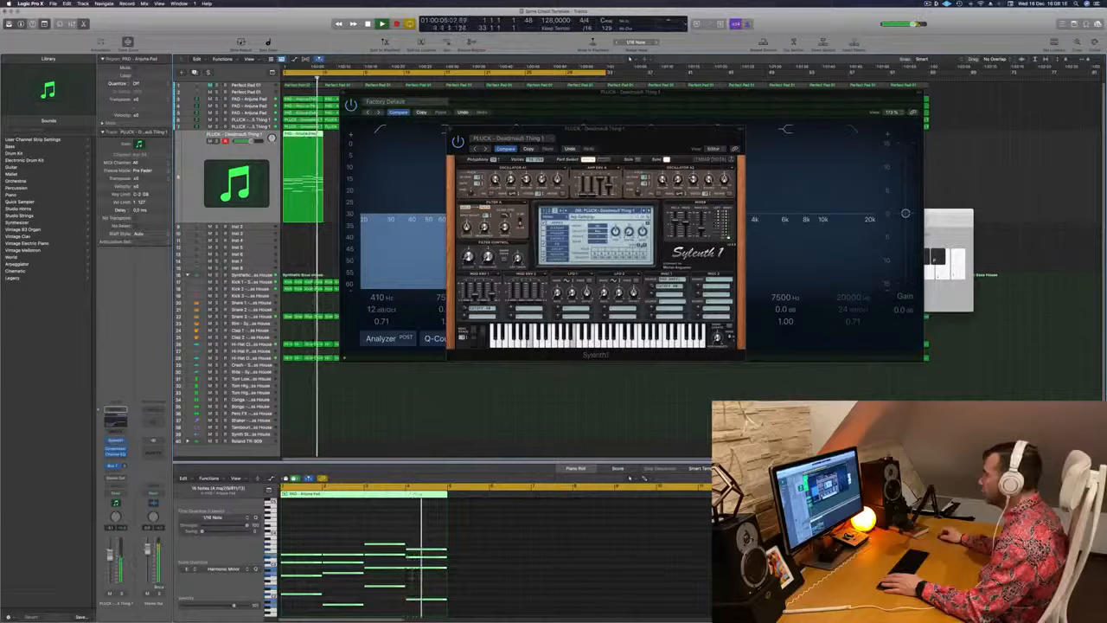
left_click_drag(523, 129, 571, 125)
key("Return")
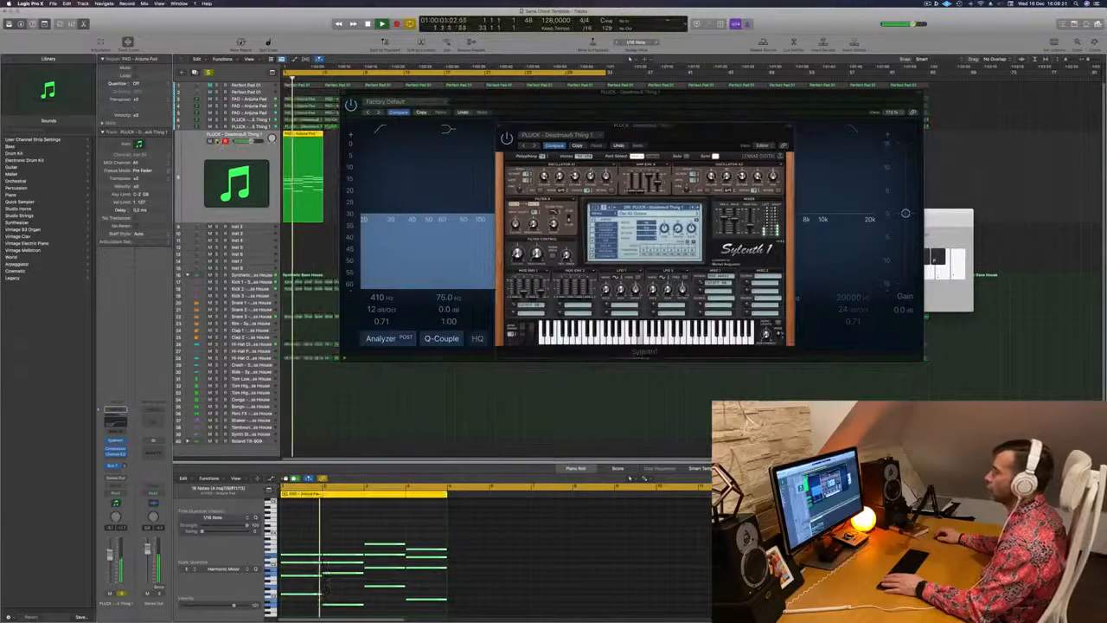
key("space")
left_click_drag(671, 135, 452, 230)
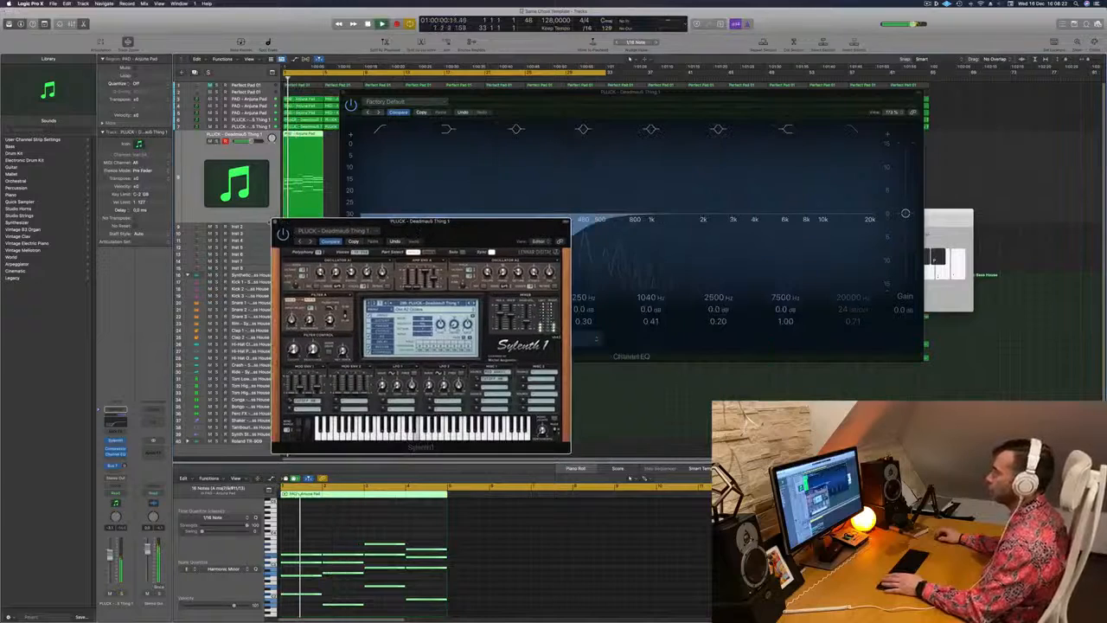
left_click(279, 221)
left_click_drag(405, 92, 775, 125)
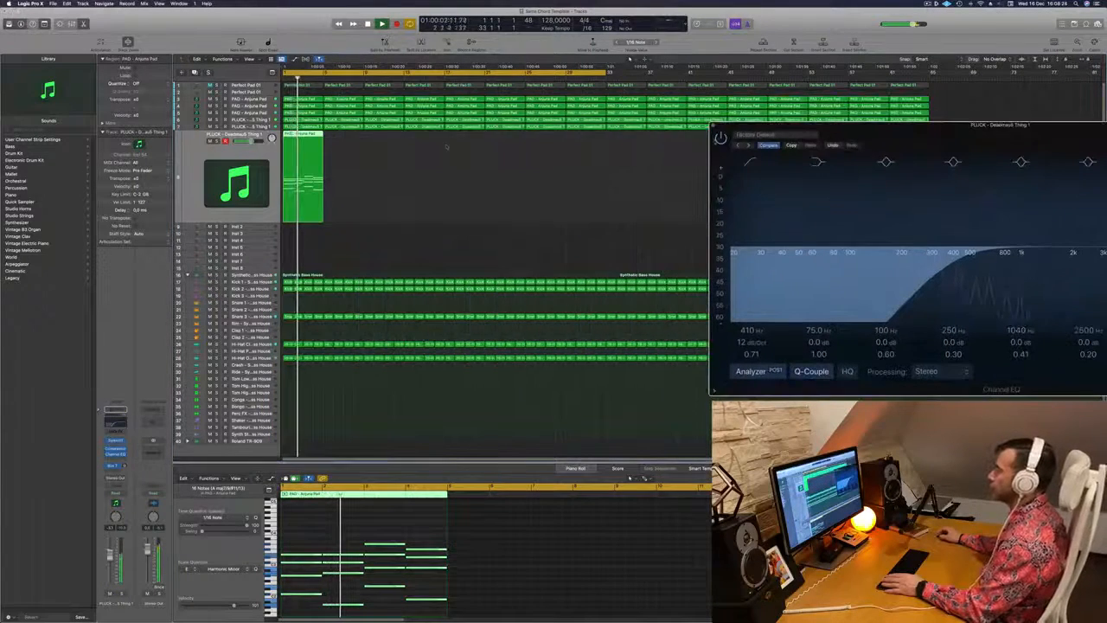
key("space")
key("space")
Show the duplicated pluck's Sylenth1 again and switch it to the PLUCK - 4AM preset
left_click(115, 441)
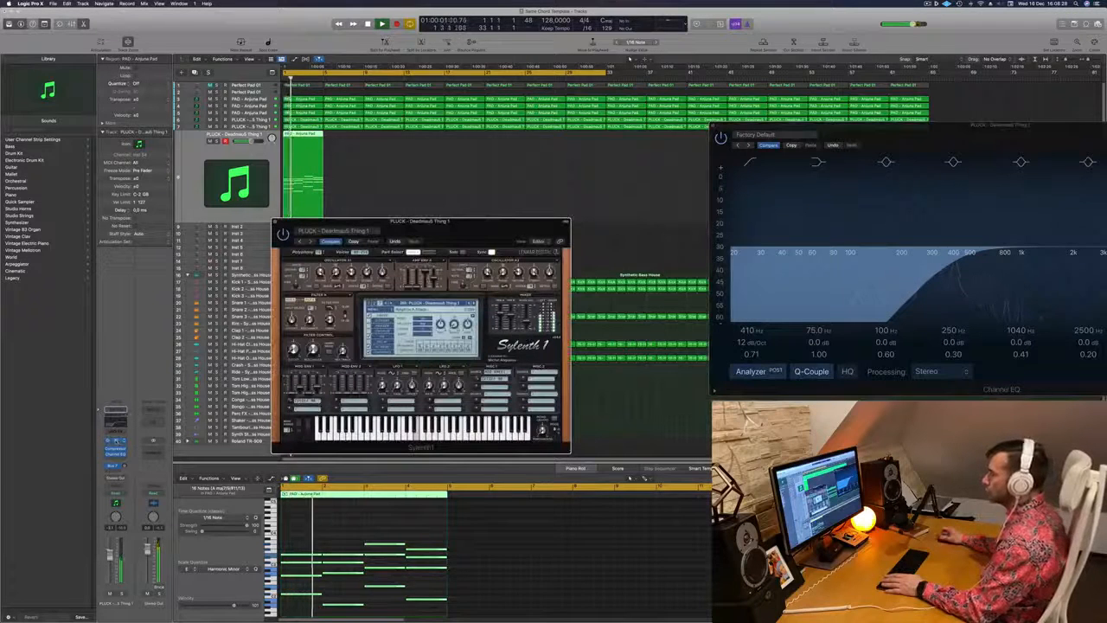
left_click(424, 302)
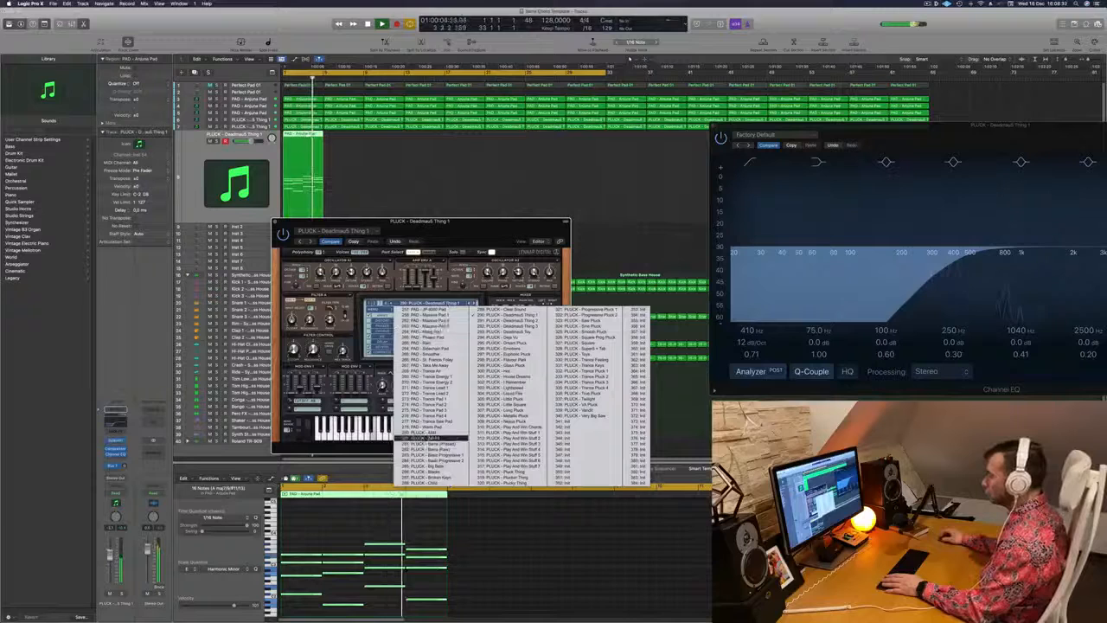
left_click(424, 433)
left_click_drag(481, 228, 594, 152)
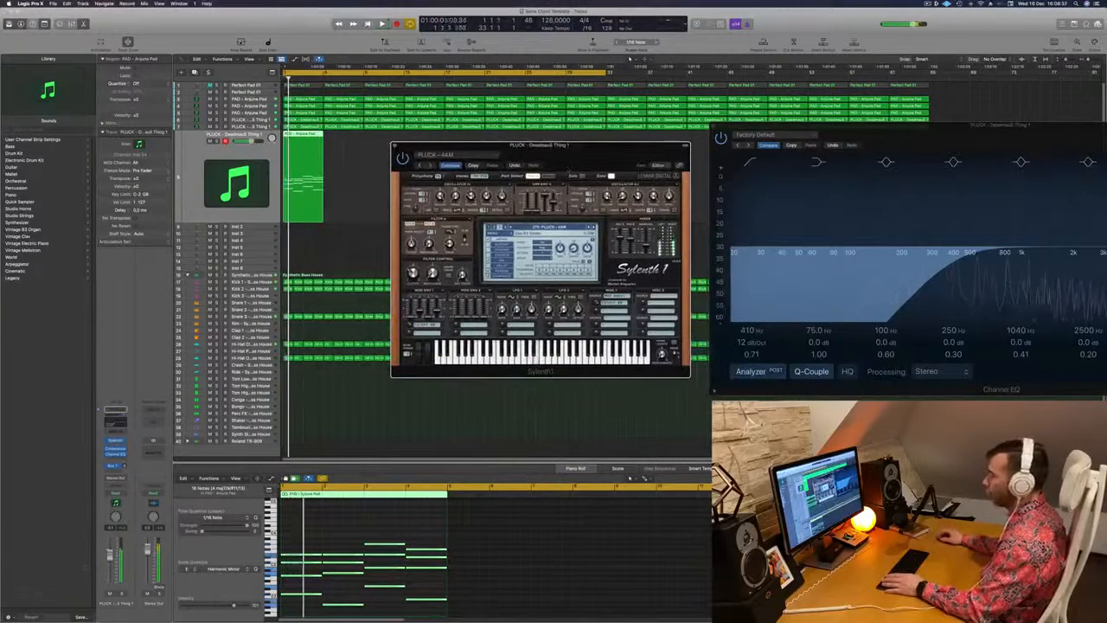
Lower the volume of the duplicated pluck chord track and fine-tune its level during playback
left_click_drag(110, 555, 110, 568)
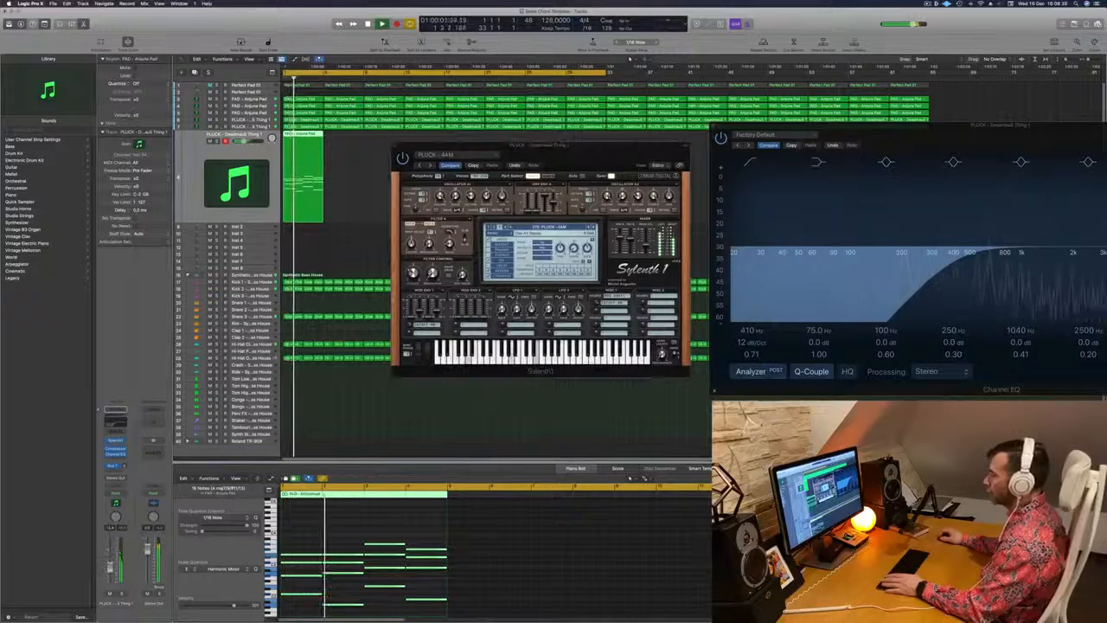
left_click_drag(602, 157, 551, 165)
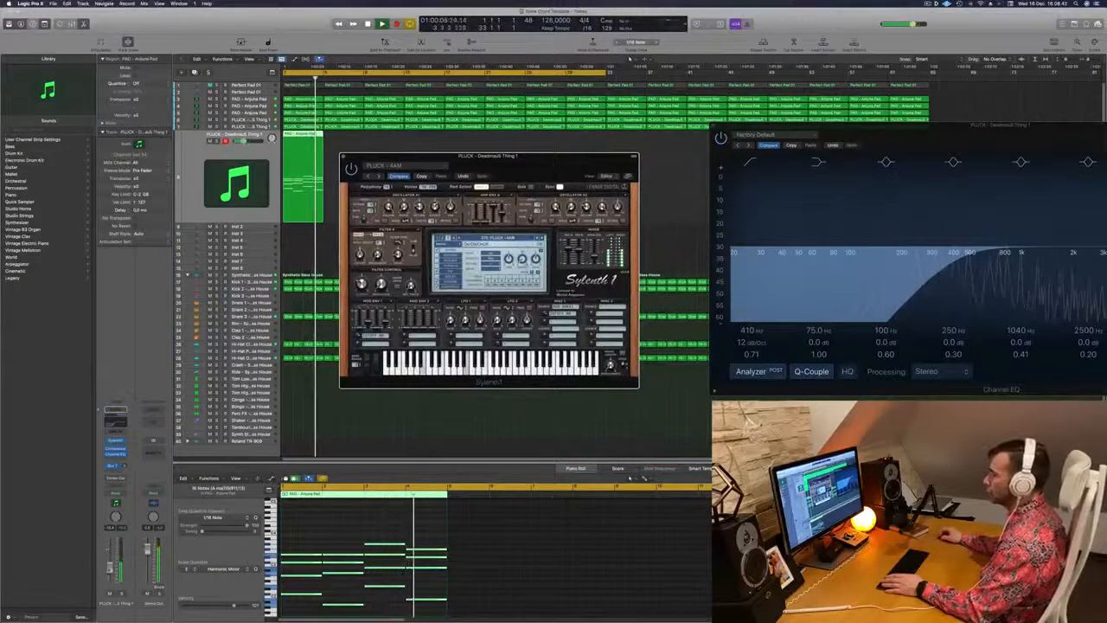
left_click_drag(110, 568, 110, 564)
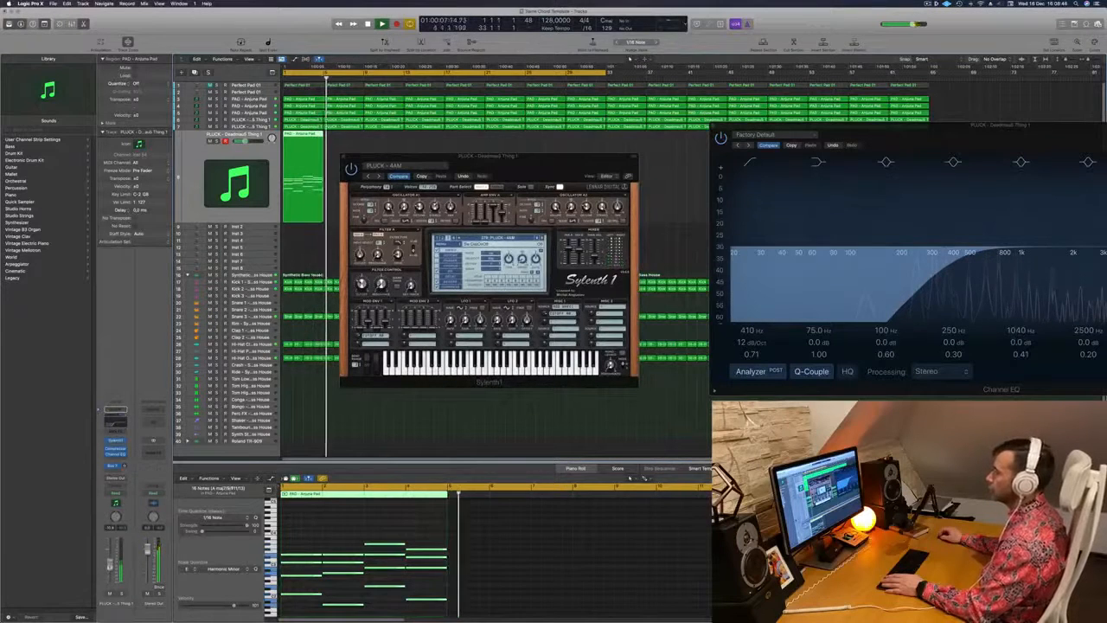
Copy the four-bar chord region along the duplicated pluck track to fill 64 bars, moving the plug-in windows clear of it
left_click_drag(484, 157, 309, 273)
key("space")
left_click_drag(347, 141, 391, 147)
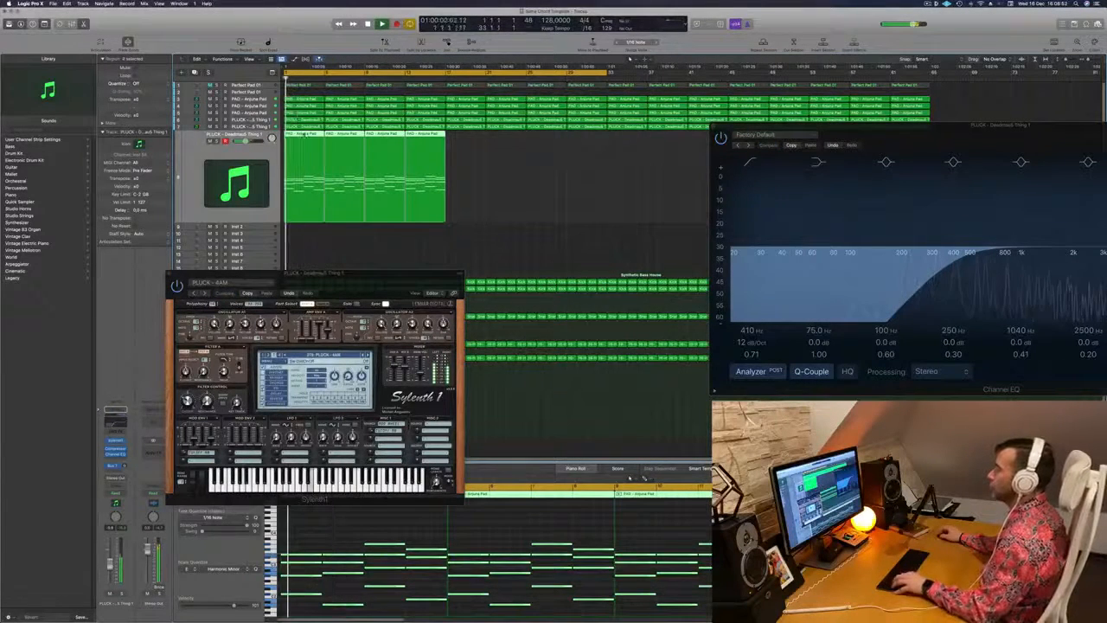
left_click_drag(312, 138, 469, 148)
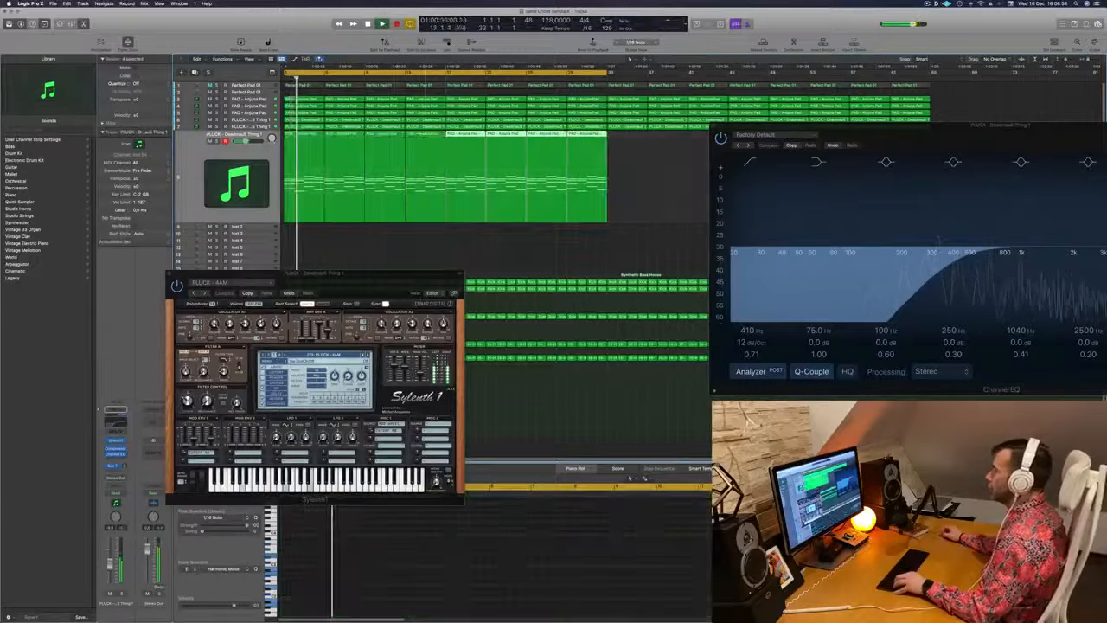
left_click_drag(784, 129, 535, 322)
left_click_drag(682, 175, 632, 157)
key("space")
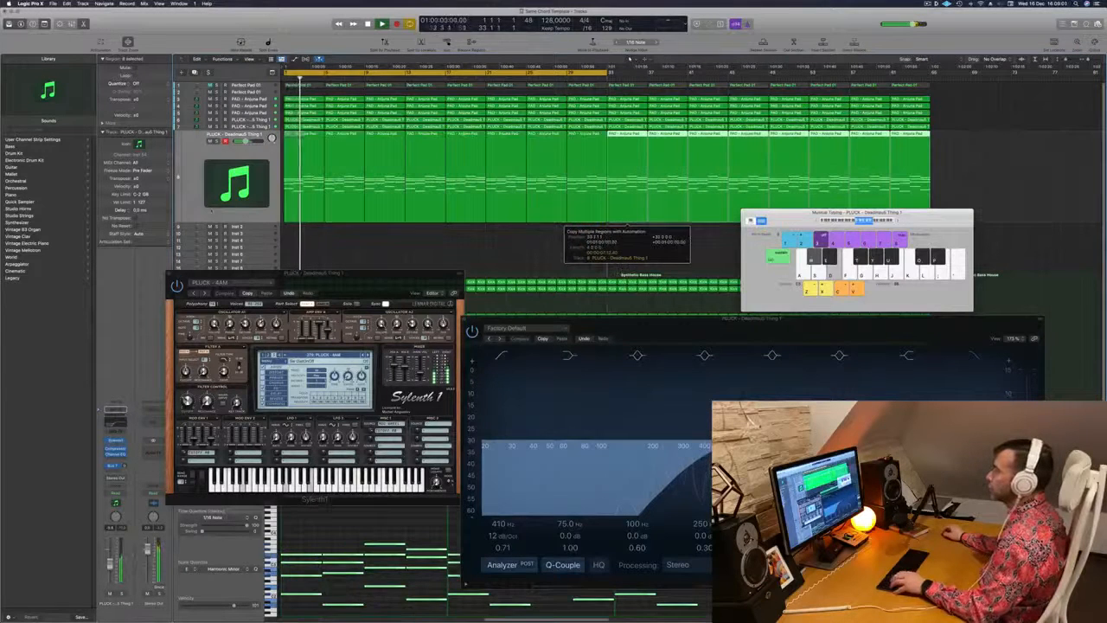
Close Sylenth1 and step through the pluck and pad tracks during playback, using mute and solo to examine each part
left_click(170, 274)
key("Up")
key("Up")
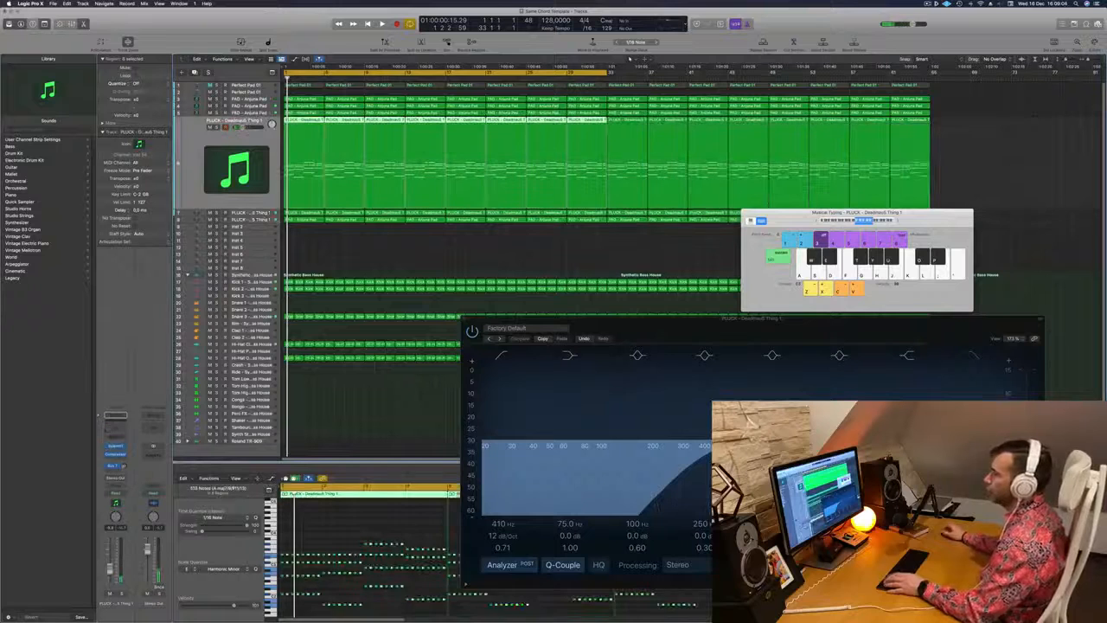
key("space")
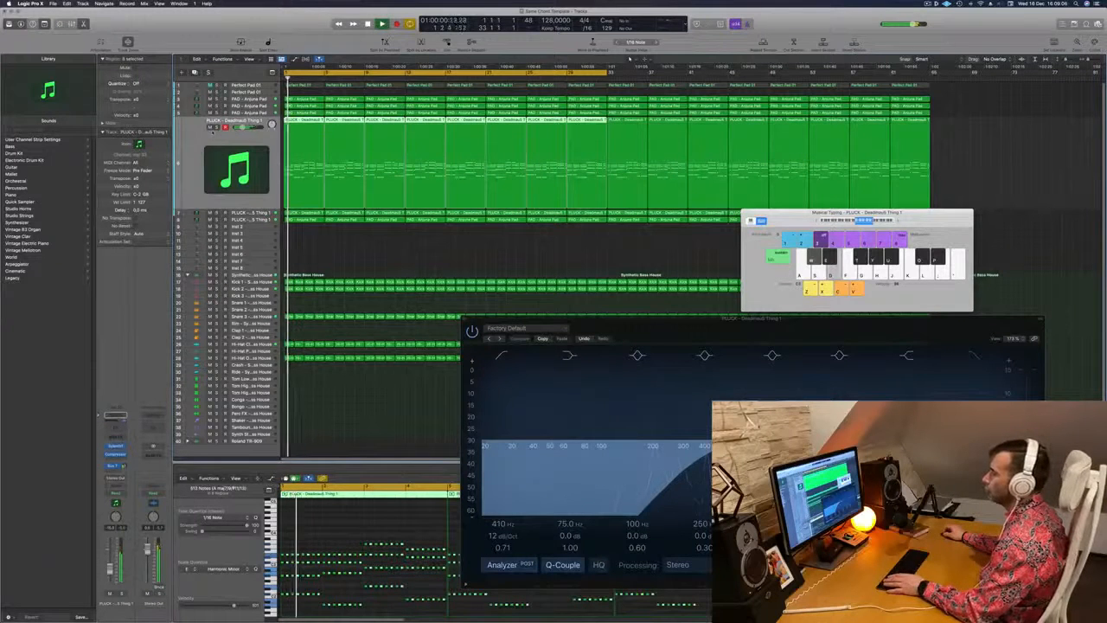
key("Down")
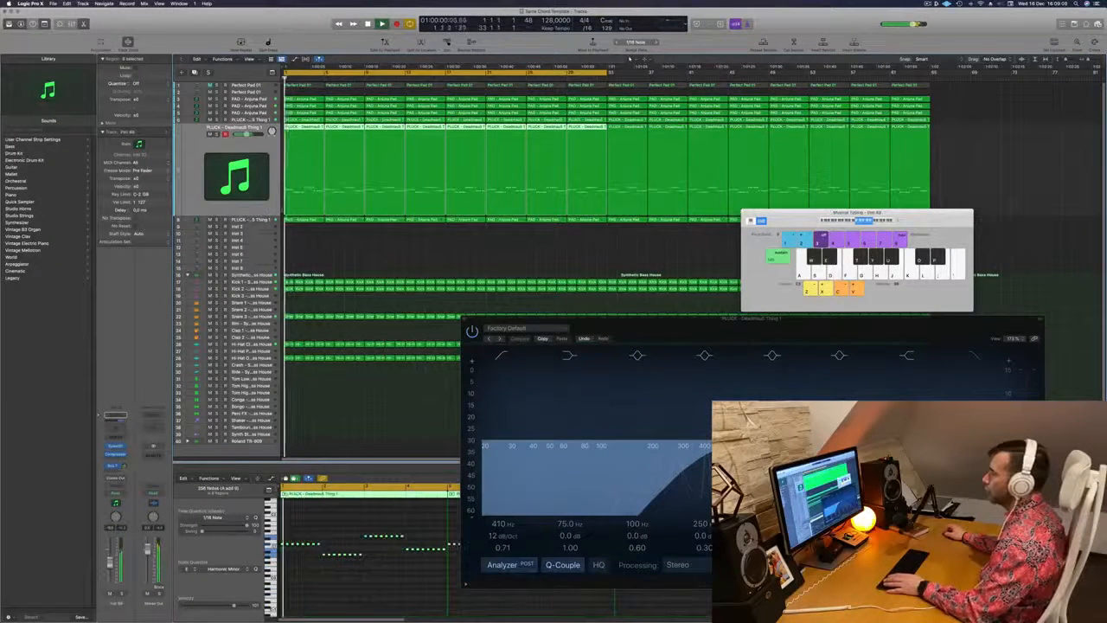
key("m")
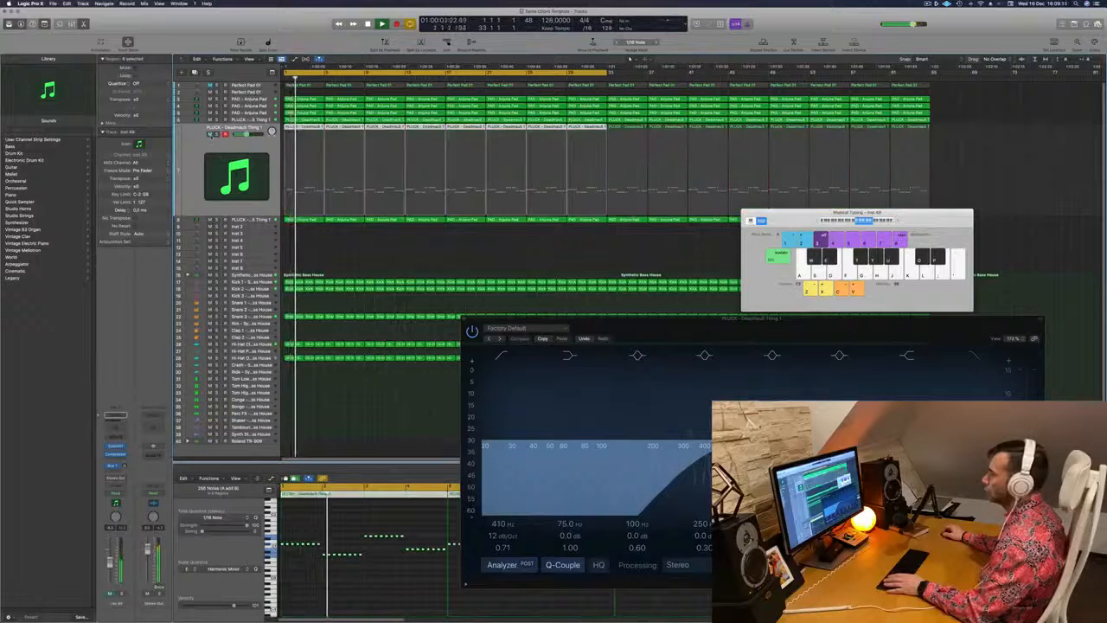
key("m")
key("Down")
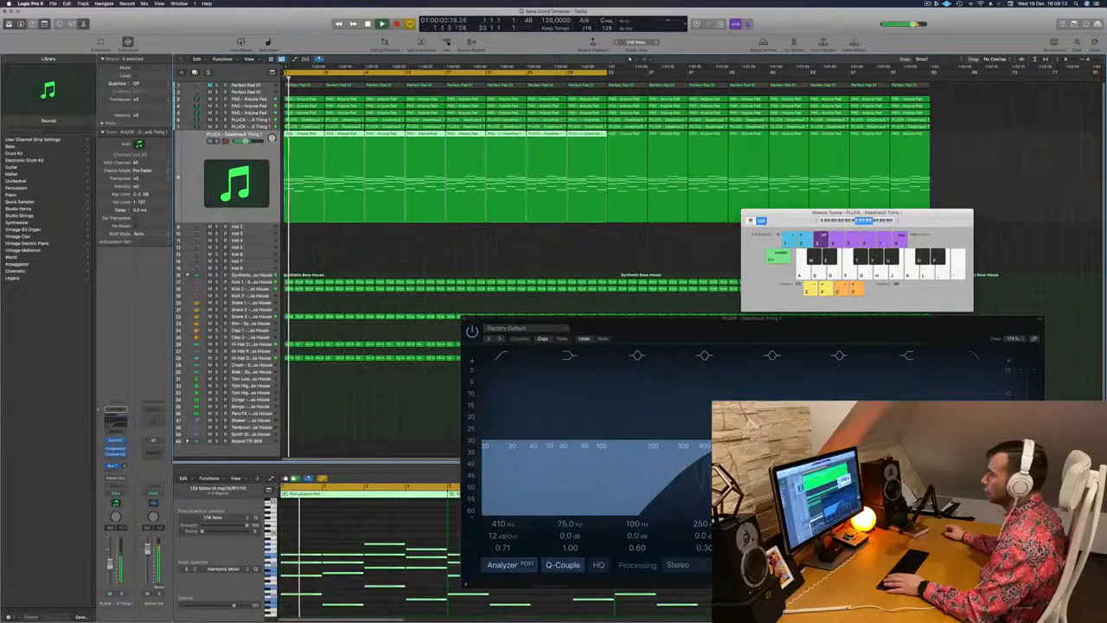
key("Up")
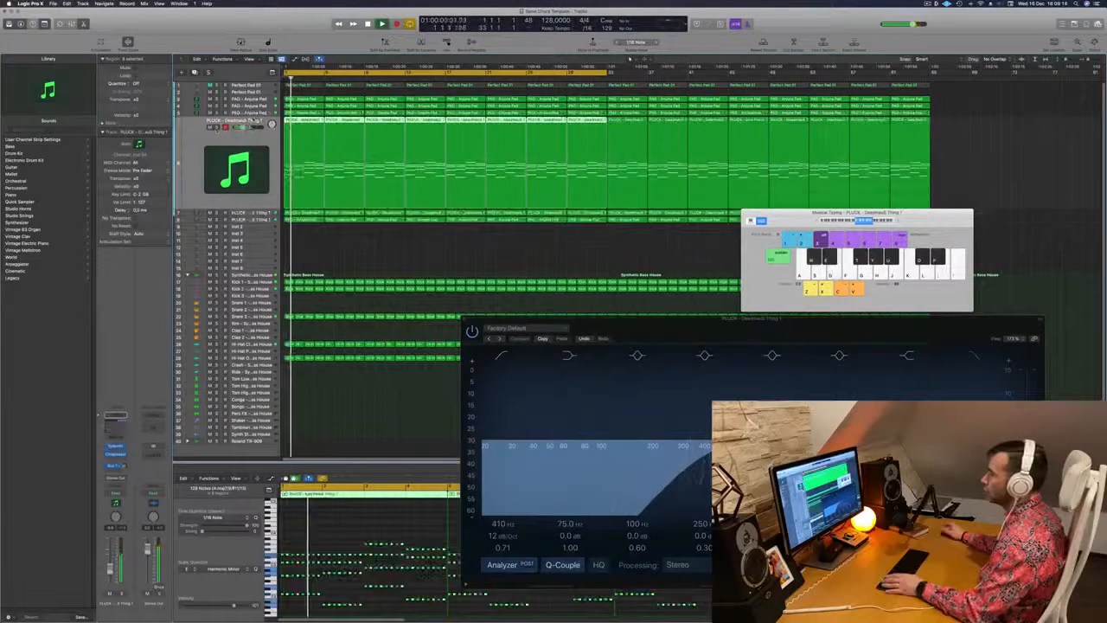
key("Up")
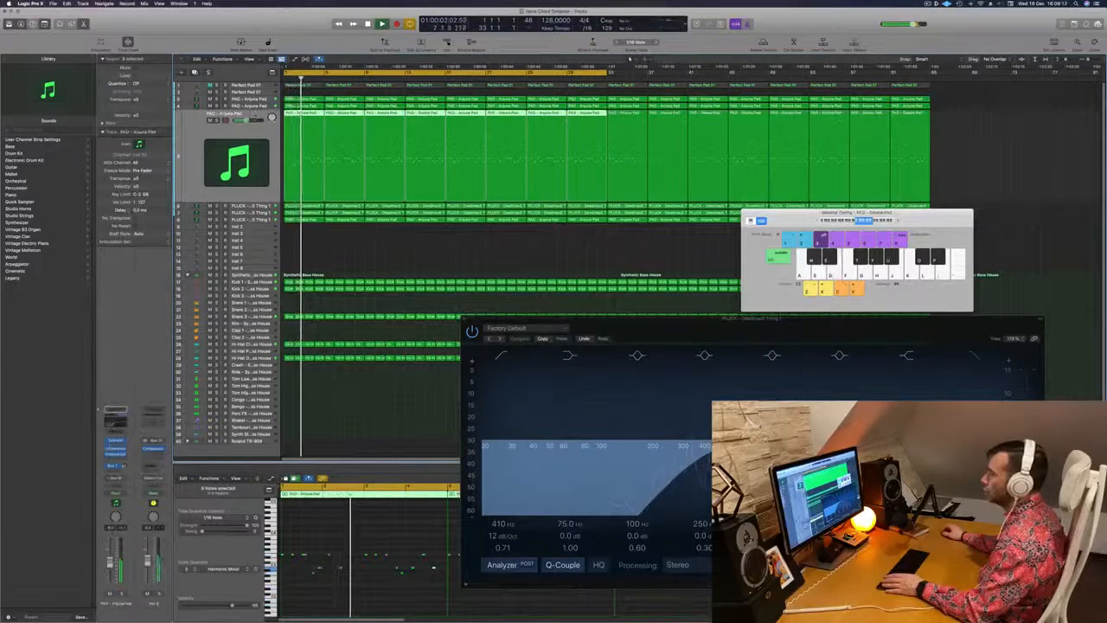
key("Down")
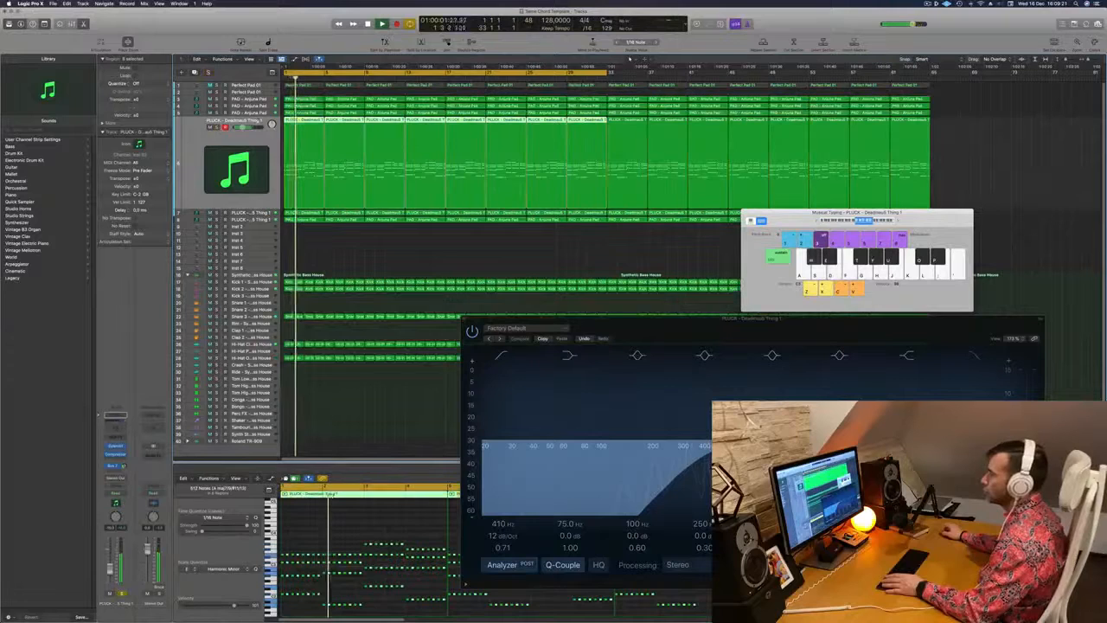
Move the rhythmic chord pluck track above the neighbouring PAD - Anjuna Pad track and restart playback
left_click_drag(259, 121, 260, 111)
key("Return")
key("Down")
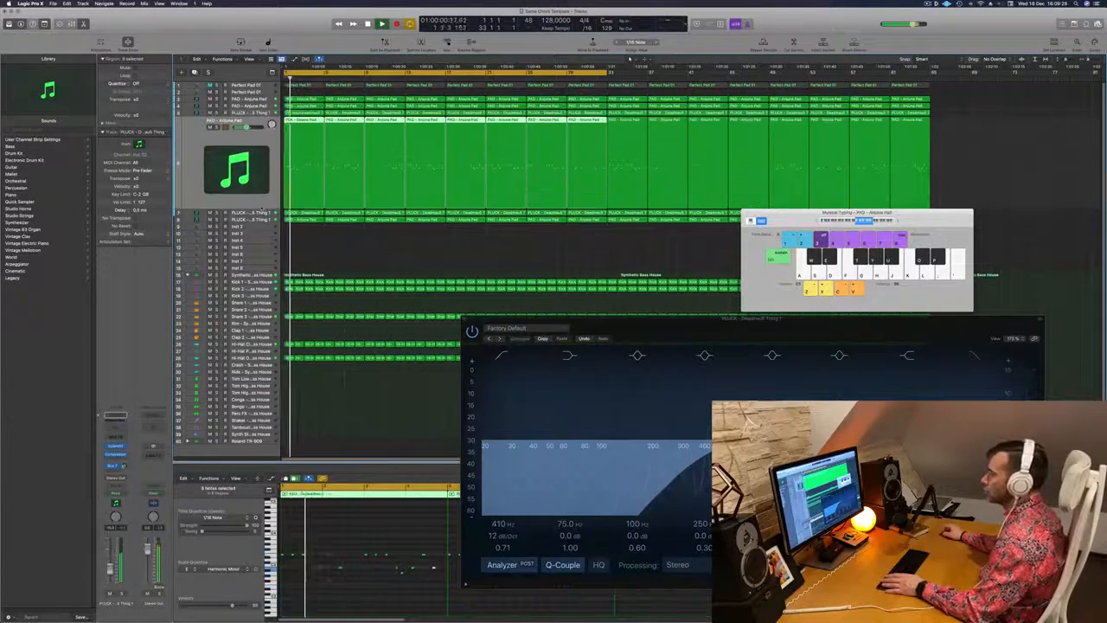
Delete the first four-bar region of the PAD - Anjuna Pad track below the rhythmic chord pluck
left_click(302, 212)
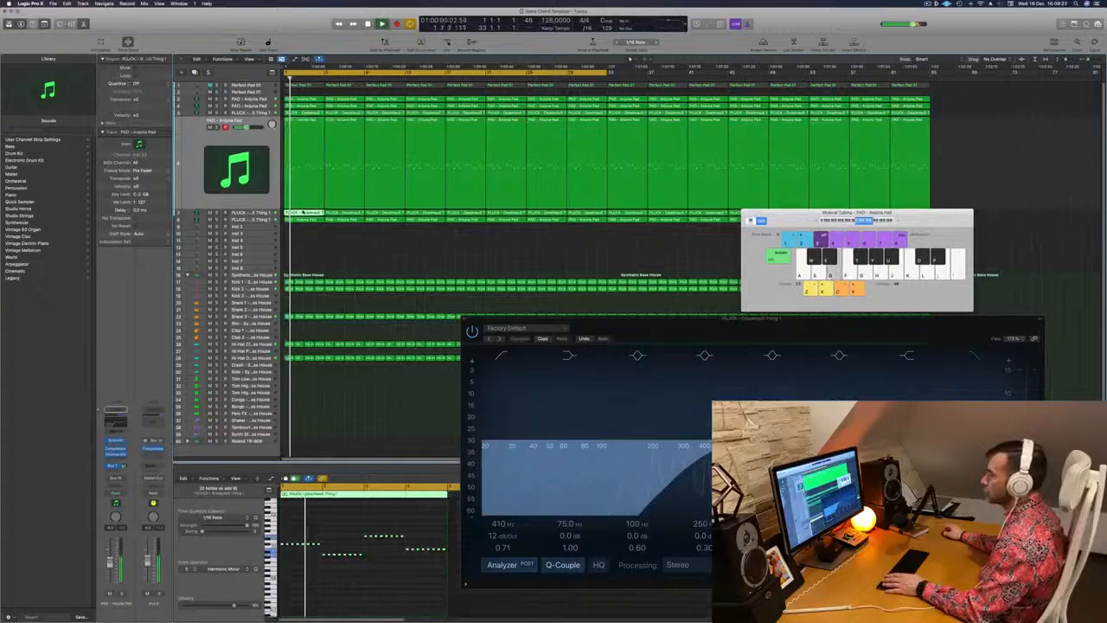
left_click(316, 135)
key("Delete")
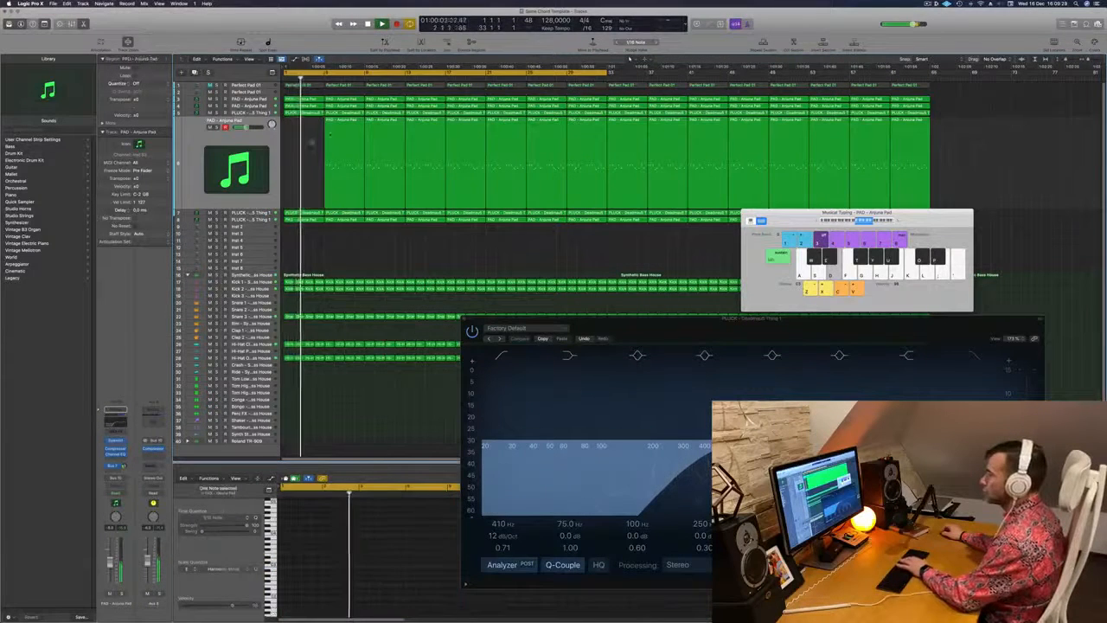
Move the other PAD - Anjuna Pad melody track below the rhythmic chord pluck and delete its regions in bars 1 to 32
left_click(302, 113)
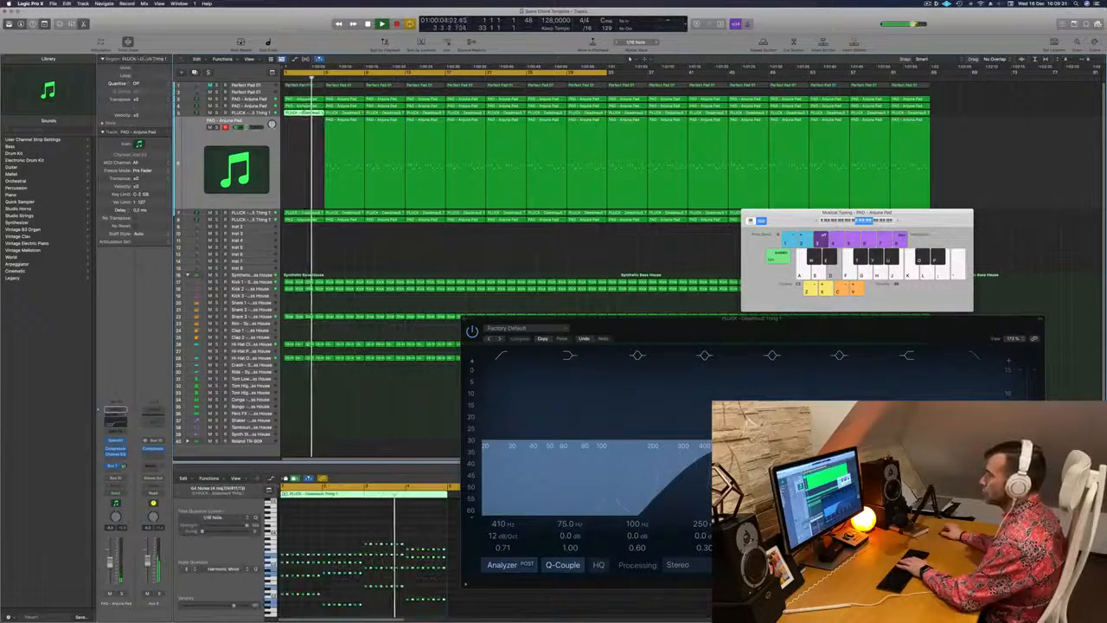
left_click(302, 107)
left_click(246, 106)
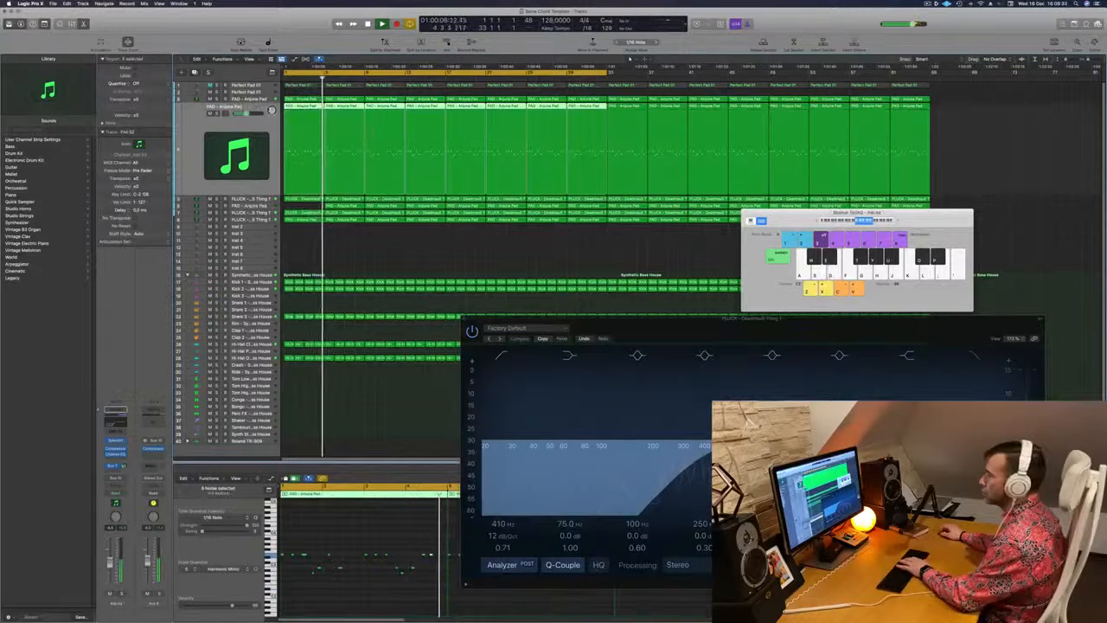
left_click_drag(252, 119, 252, 206)
key("Delete")
key("space")
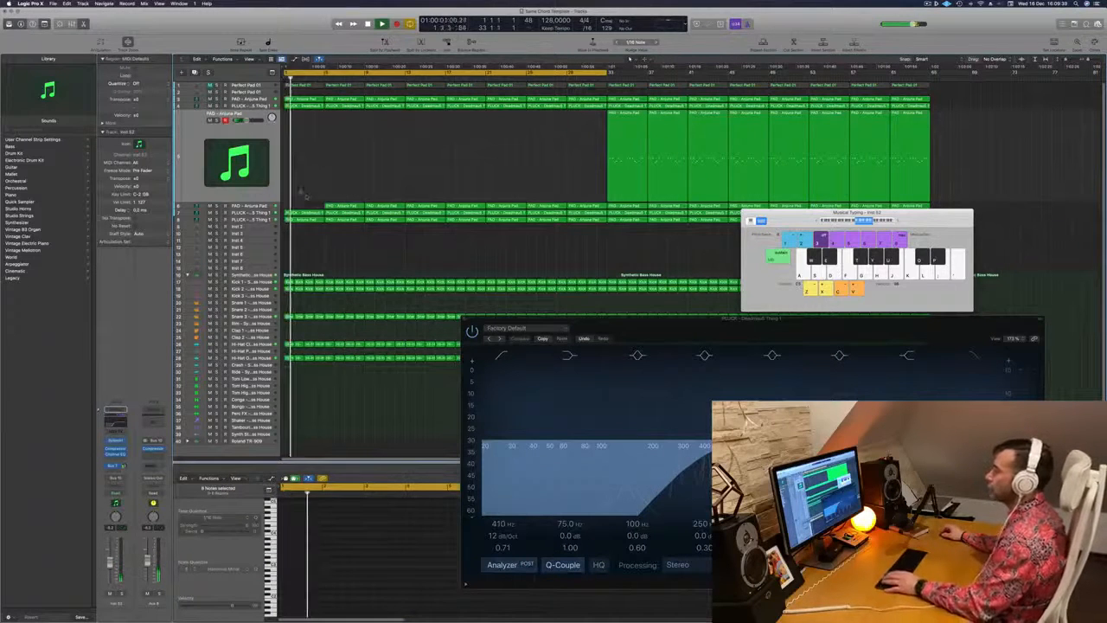
Delete the first four-bar region of the single-note pluck track
left_click(249, 213)
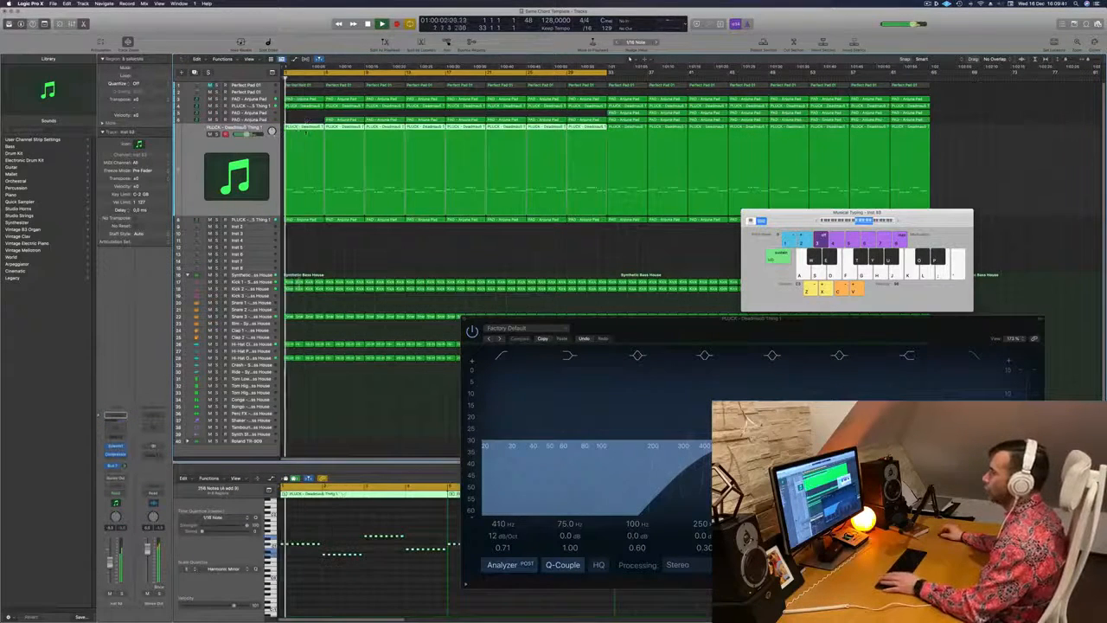
left_click(305, 127)
key("Delete")
key("space")
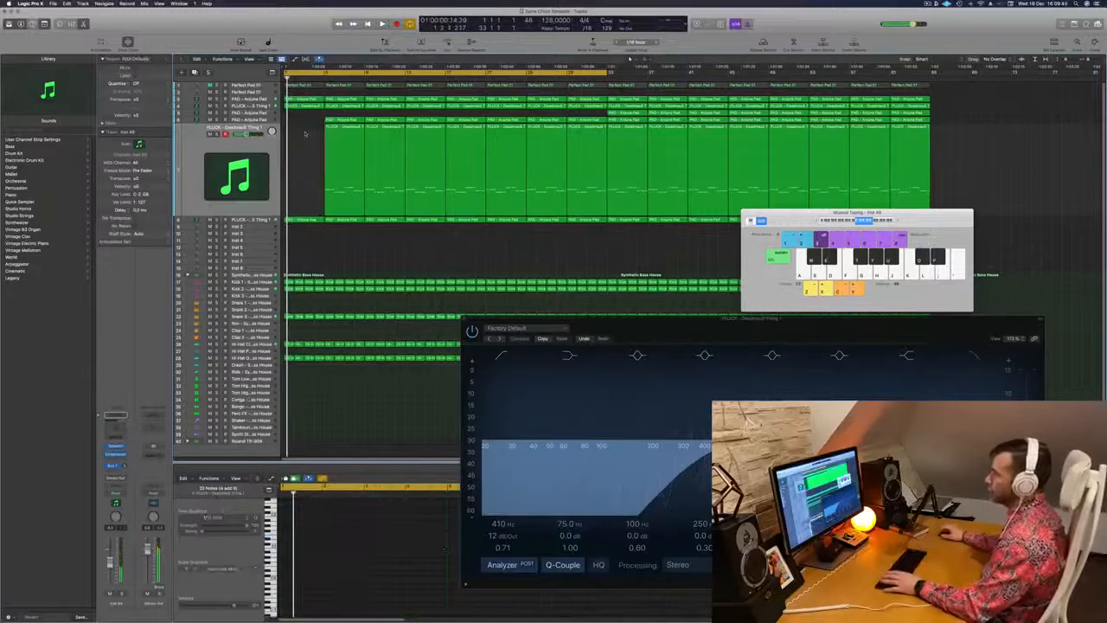
Select the rhythmic chord pluck track and delete the first four-bar region of the PLUCK - 4AM chord layer
left_click(258, 107)
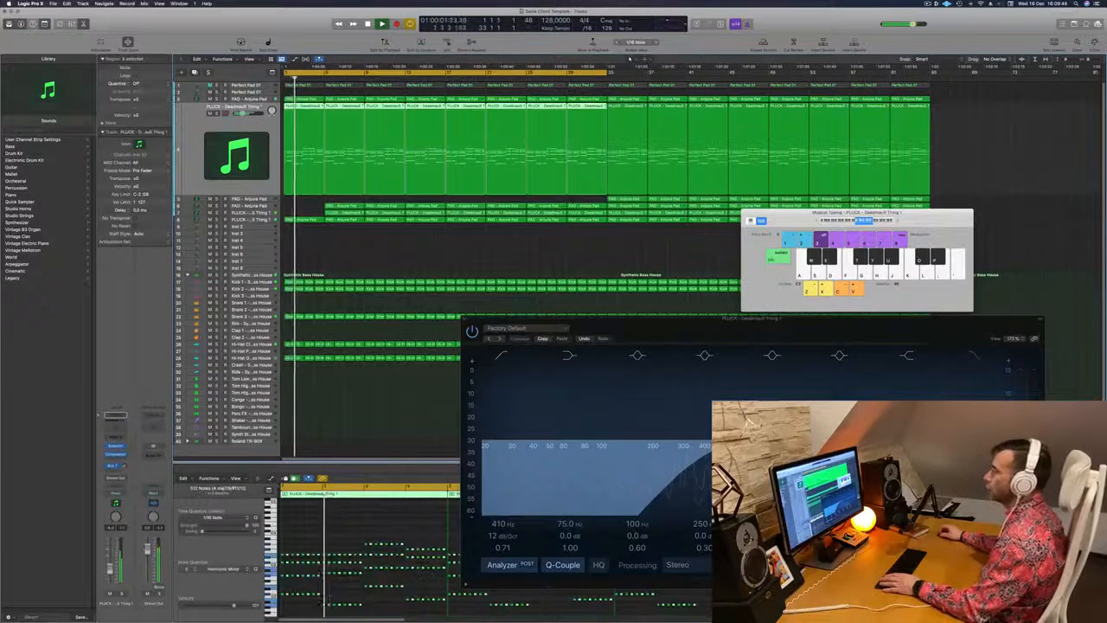
left_click(303, 220)
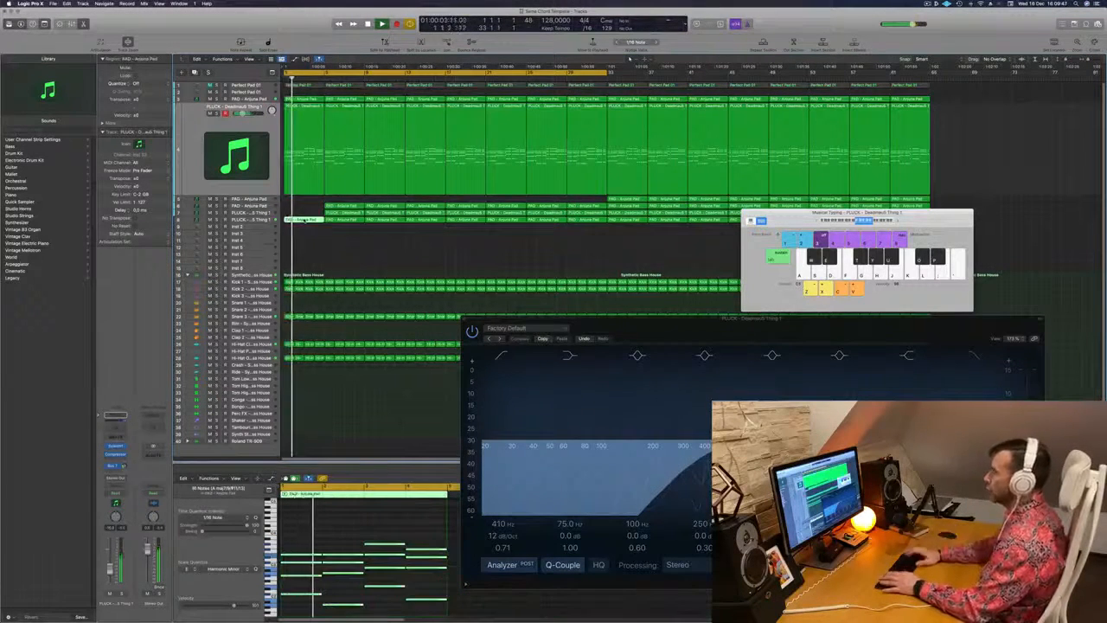
key("Delete")
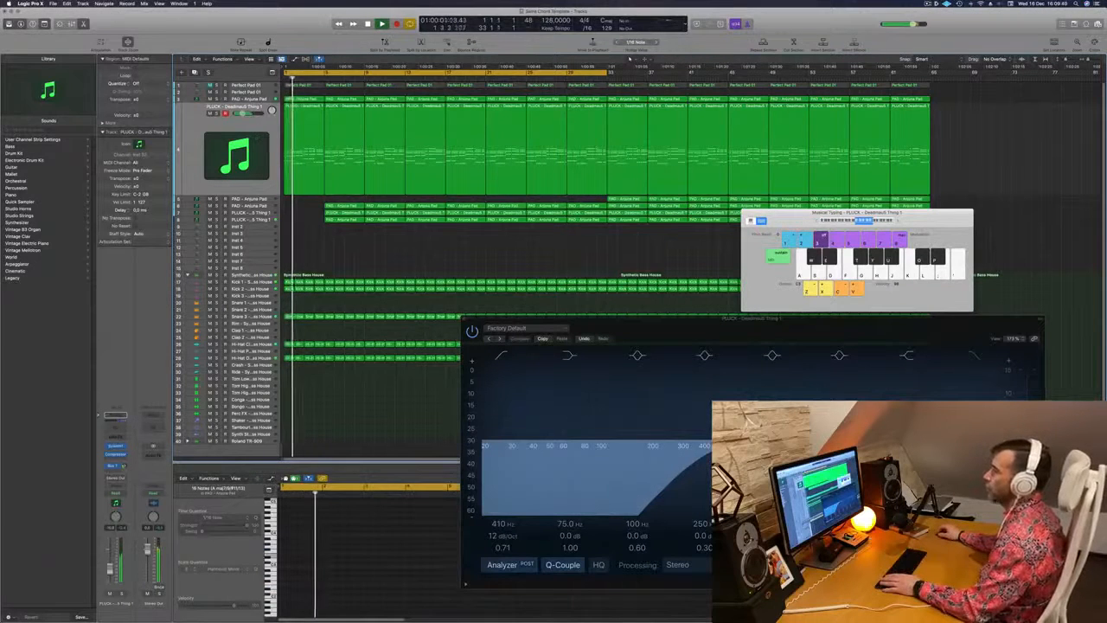
Replay from the start and show the rhythmic chord pluck track's Sylenth1
left_click(257, 124)
key("Return")
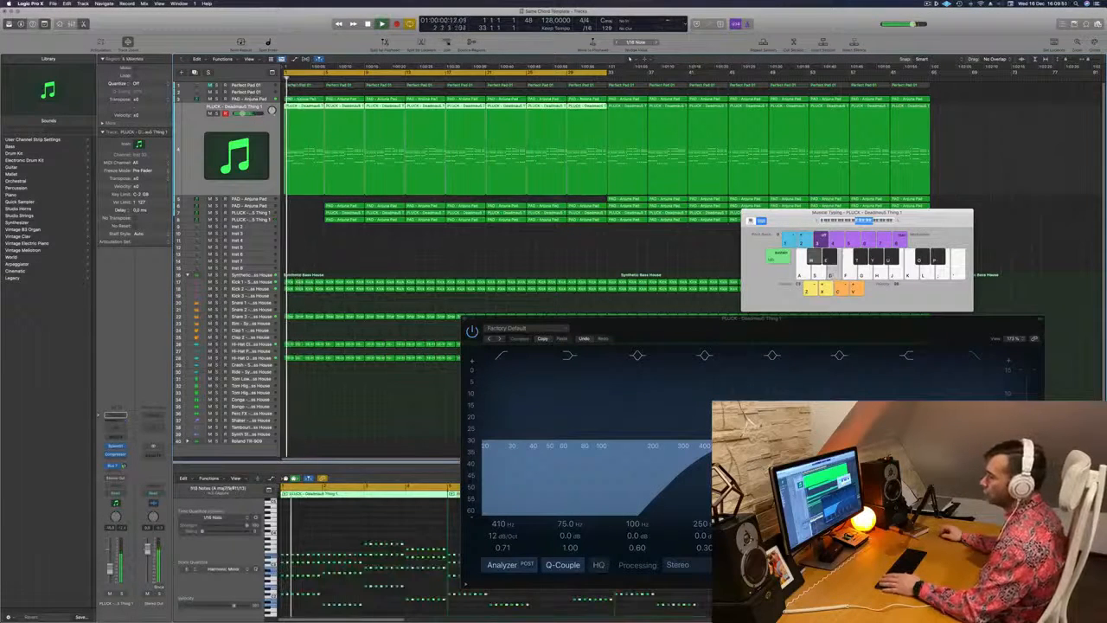
left_click(115, 446)
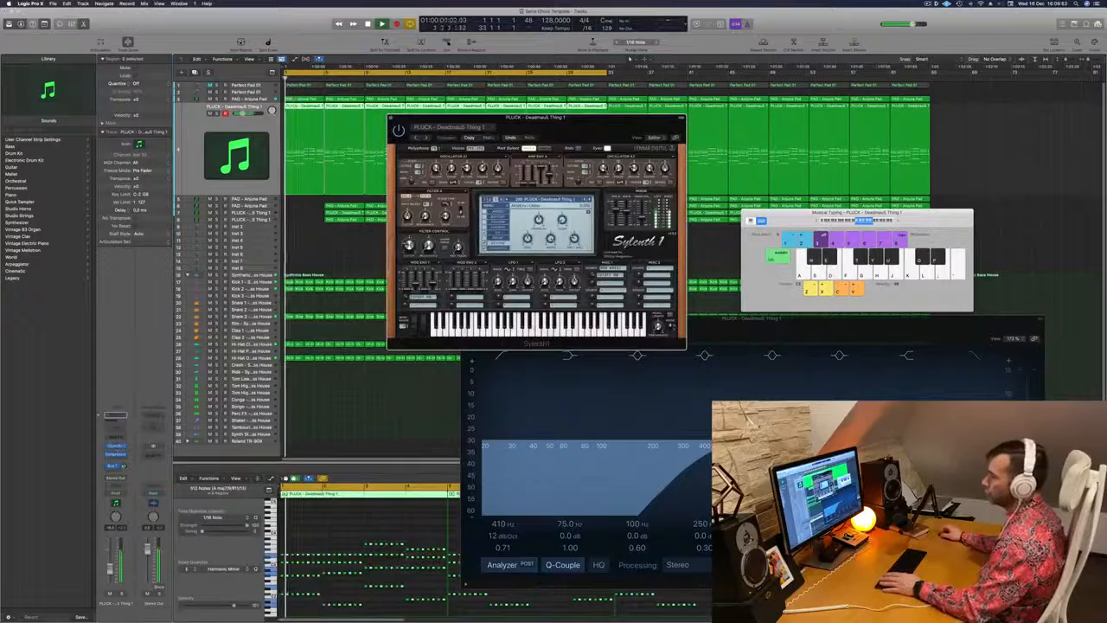
Record a Sylenth1 filter cutoff movement on the rhythmic chord pluck track in Touch automation mode and close the synth
left_click(123, 494)
left_click(124, 502)
key("space")
left_click_drag(409, 247, 410, 245)
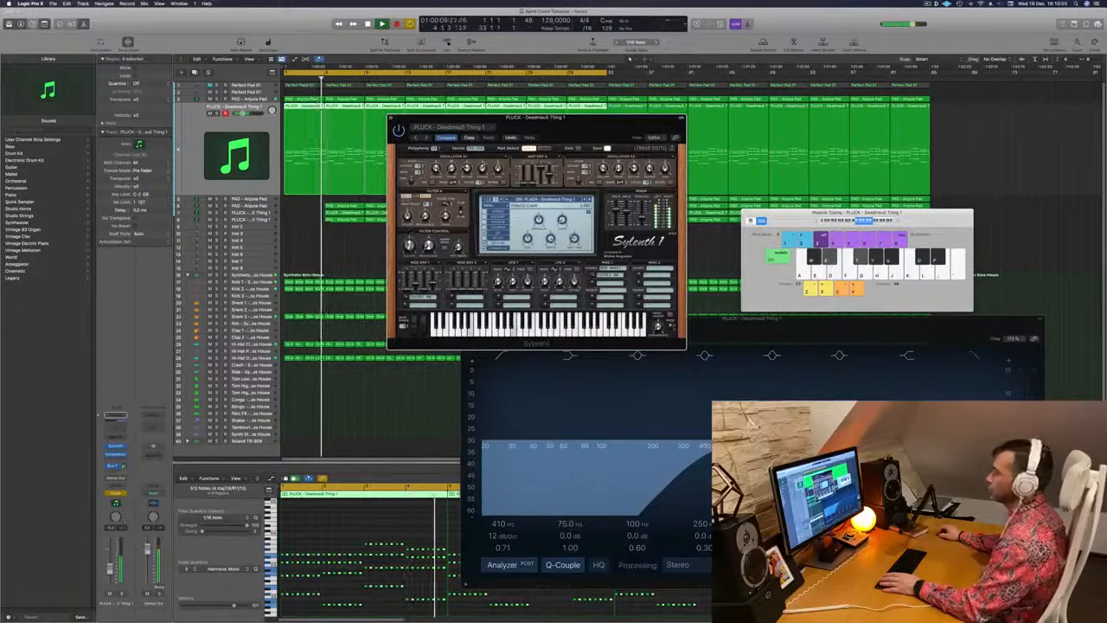
left_click(391, 119)
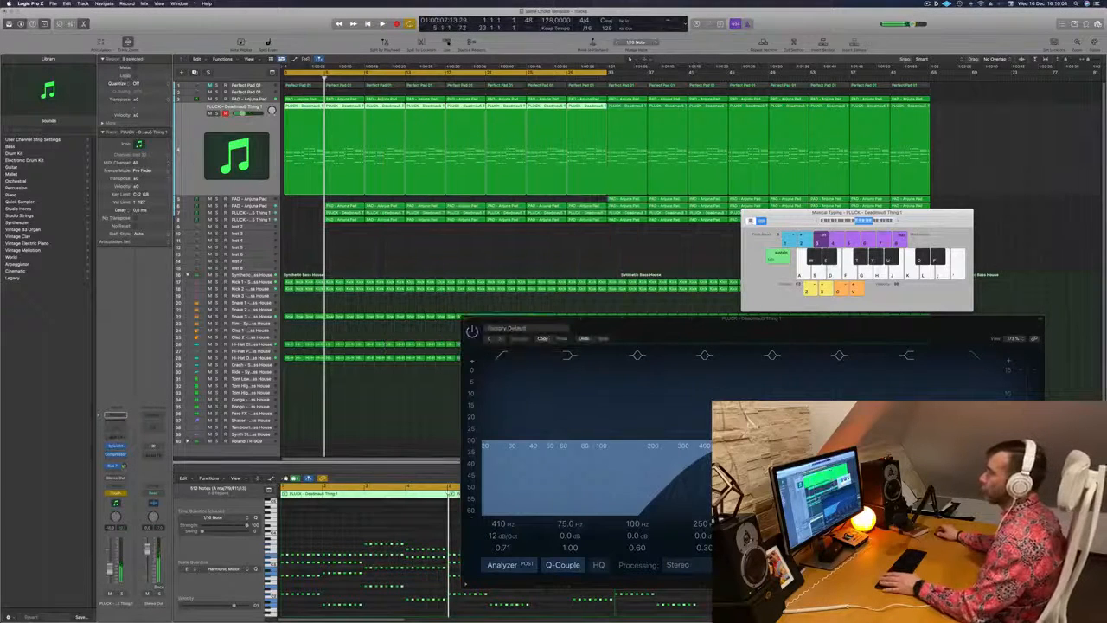
Return to the start and set the rhythmic chord pluck track's automation mode to Read
key("Return")
left_click(121, 494)
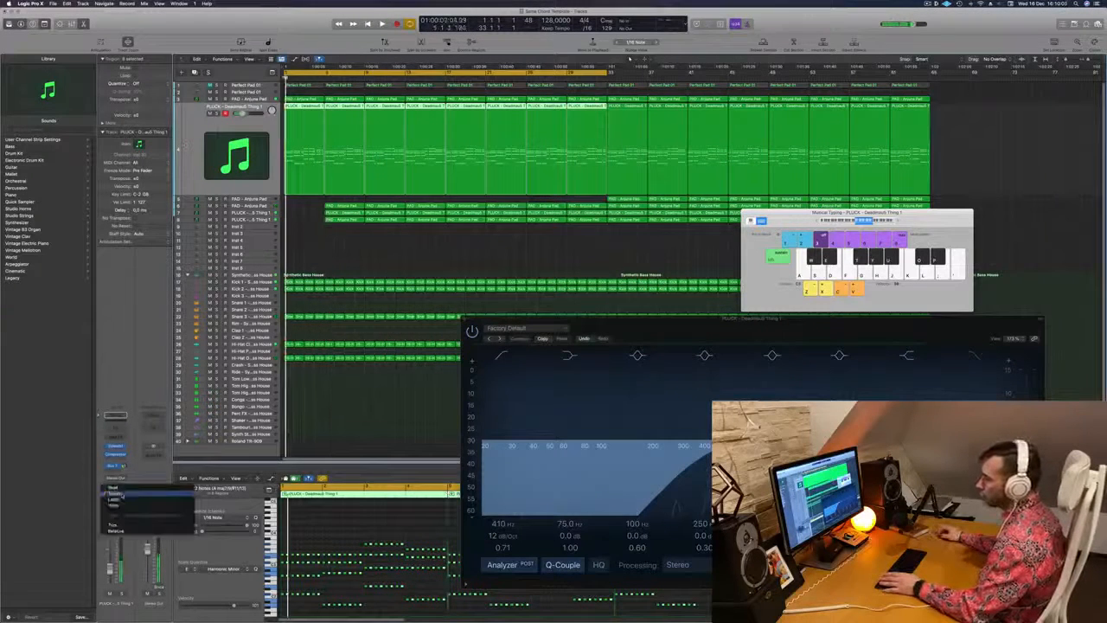
left_click(116, 488)
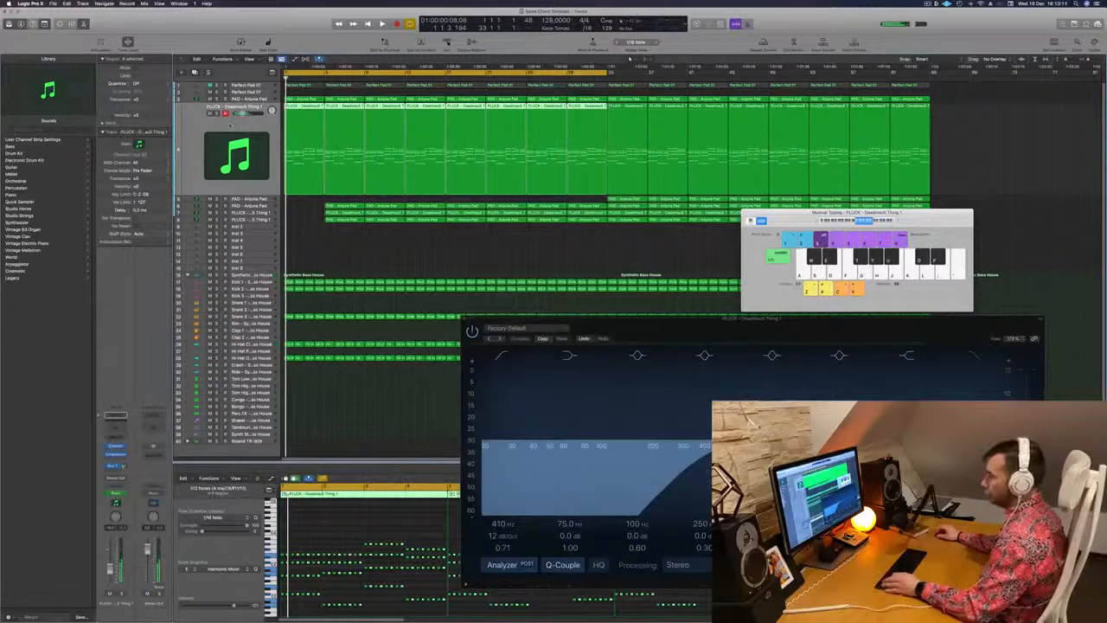
Hide the Musical Typing keyboard and show the rhythmic chord pluck track's automation lane
key("super+k")
key("a")
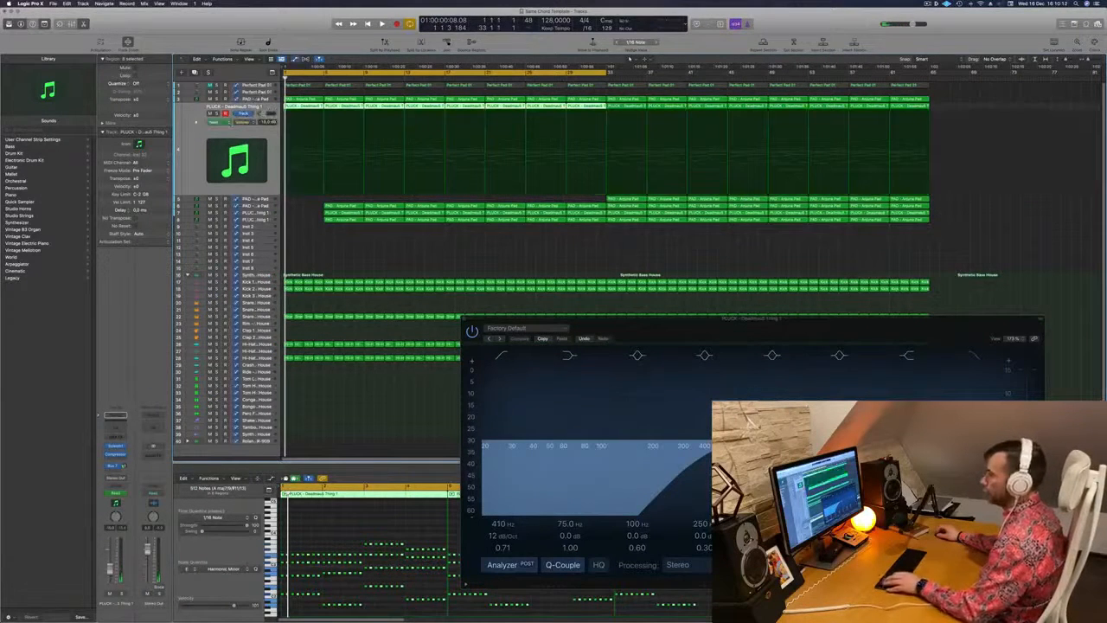
left_click(258, 121)
left_click(260, 195)
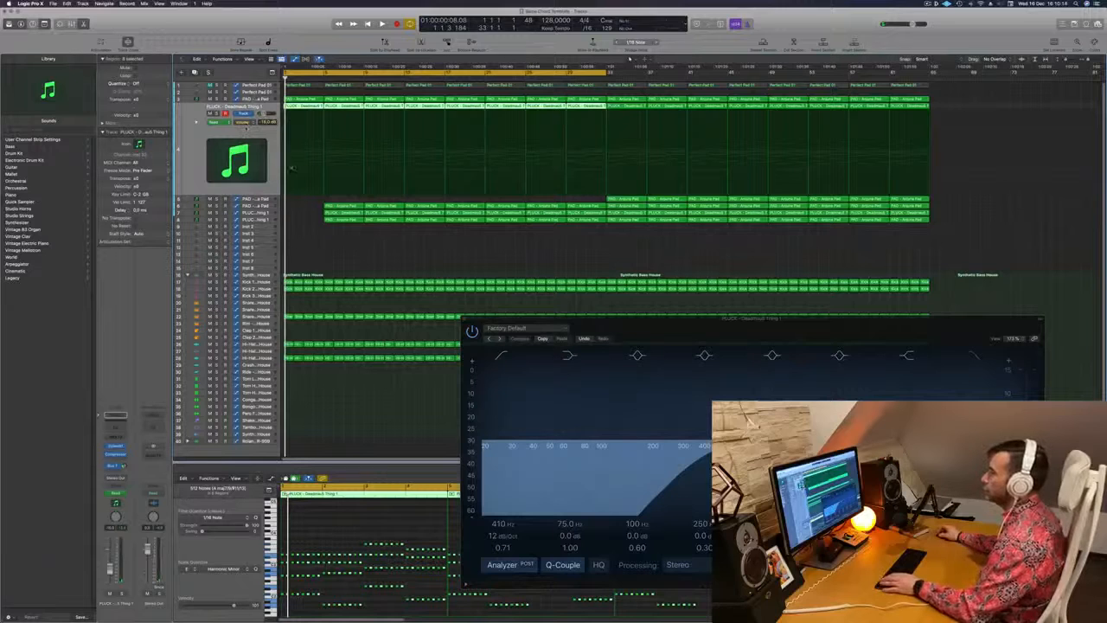
Play from the start and add a higher cutoff automation point at bar 5 for a gradual rise from bar 1
key("Return")
key("space")
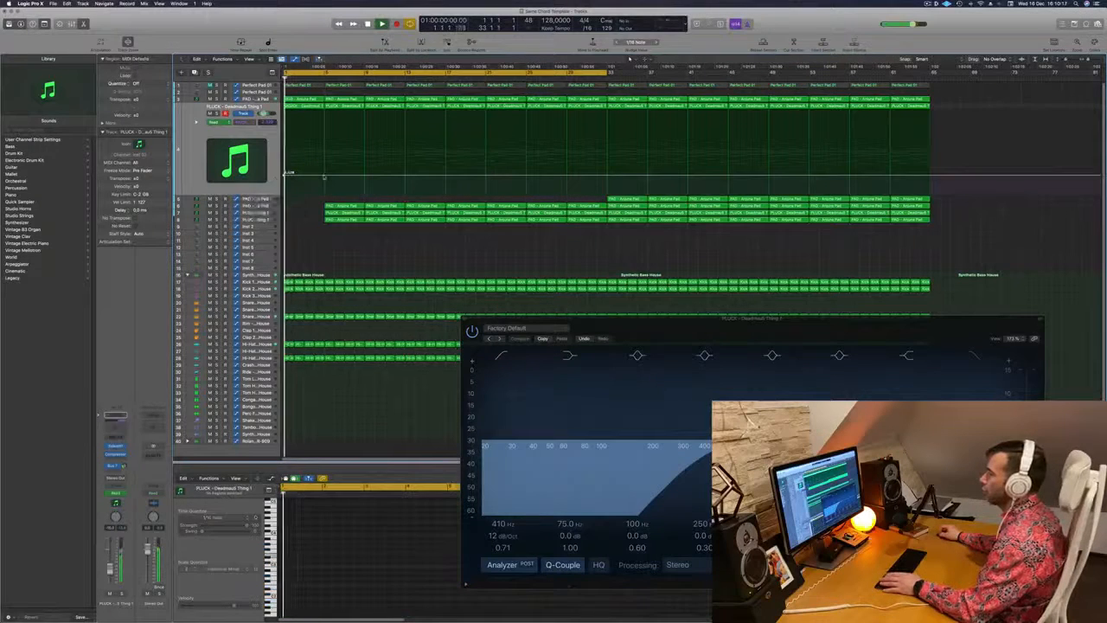
left_click(327, 168)
key("Return")
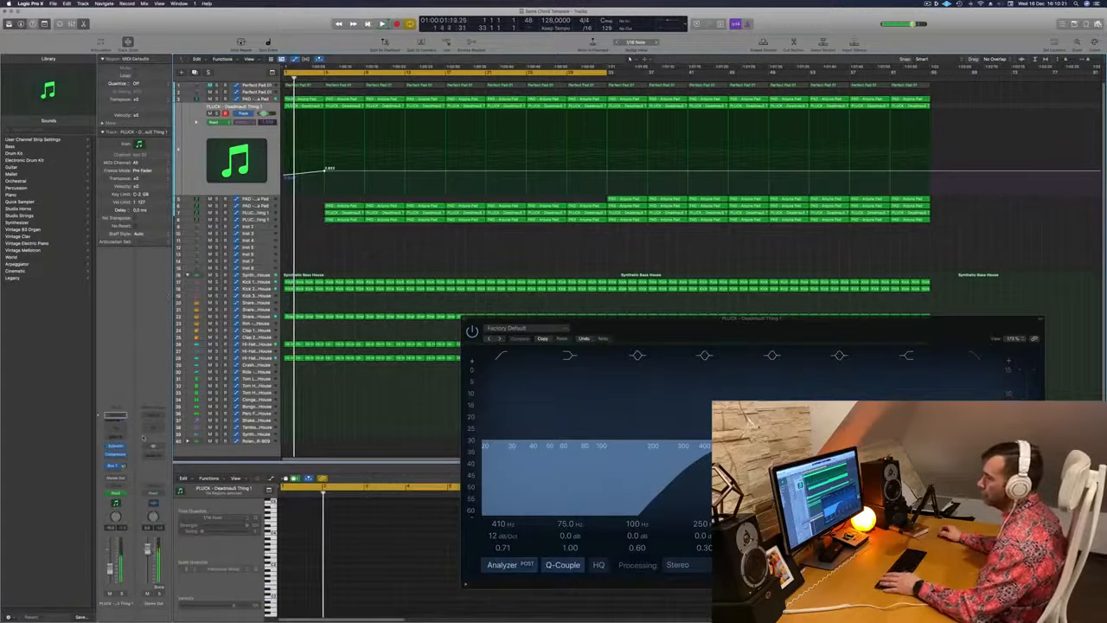
Show the rhythmic chord pluck's Sylenth1 and replay the cutoff rise from the start
left_click(116, 447)
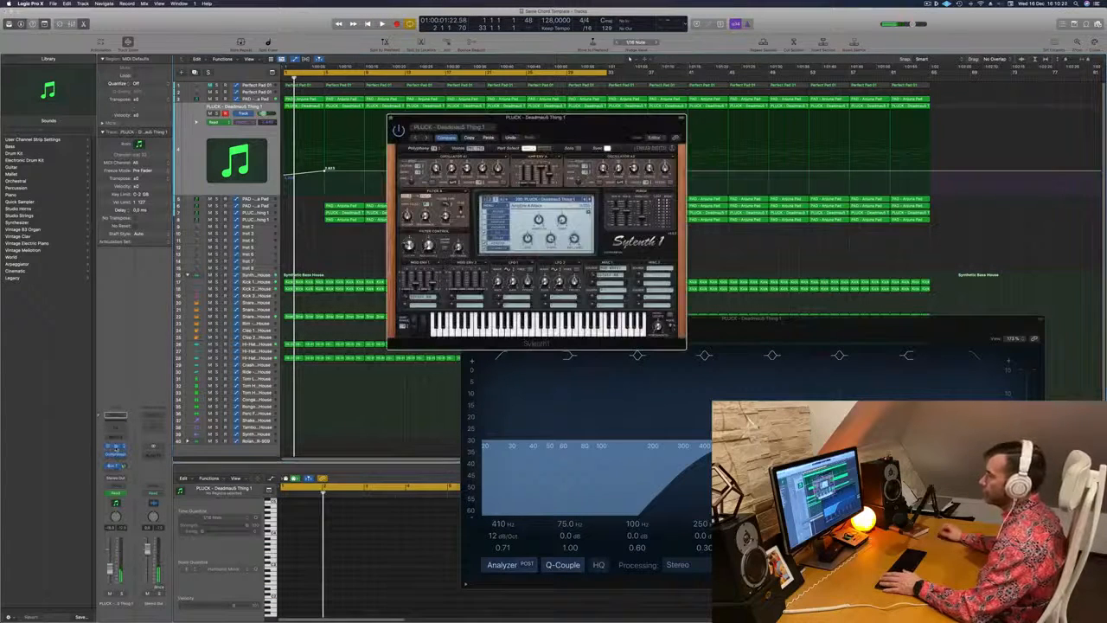
key("Return")
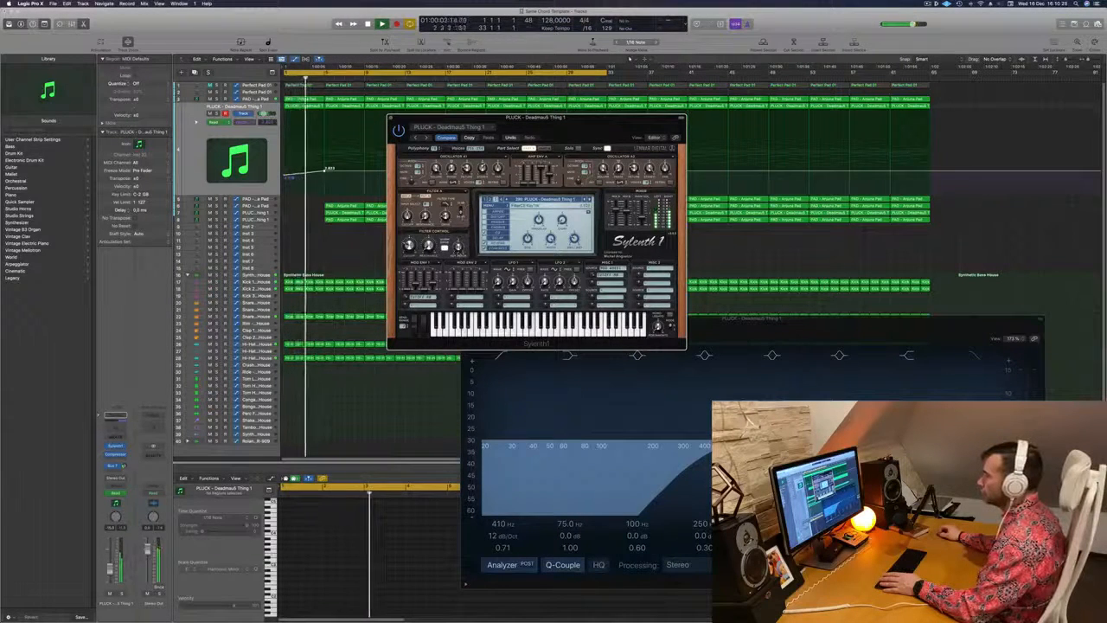
key("Return")
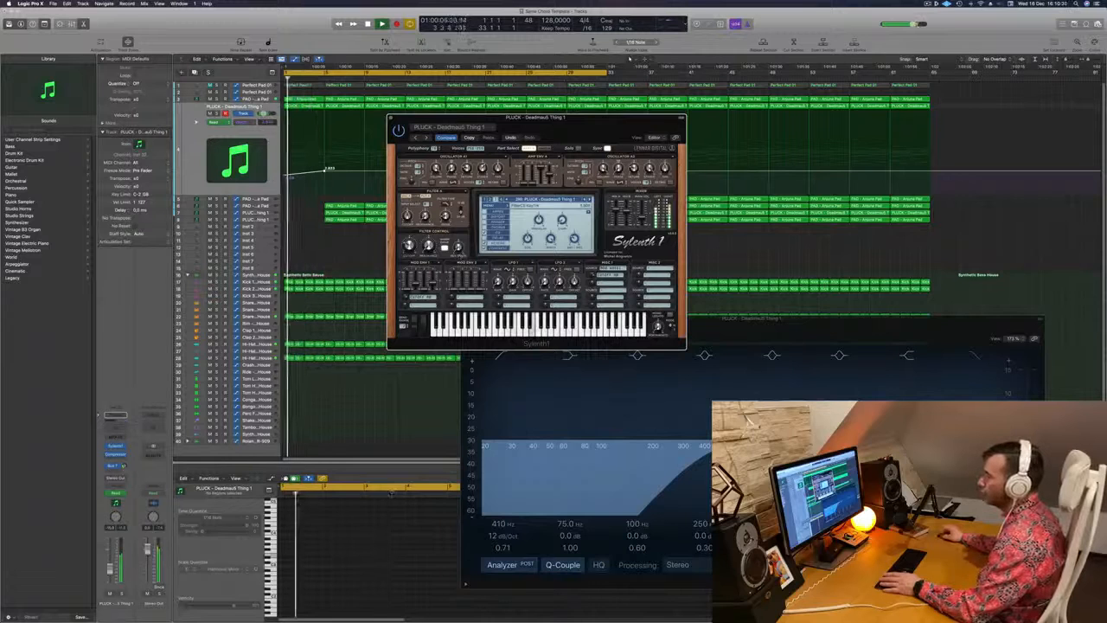
Insert a Vintage Tube EQ on the rhythmic chord pluck track and load its Fat Organ preset
left_click(122, 453)
mouse_move(143, 595)
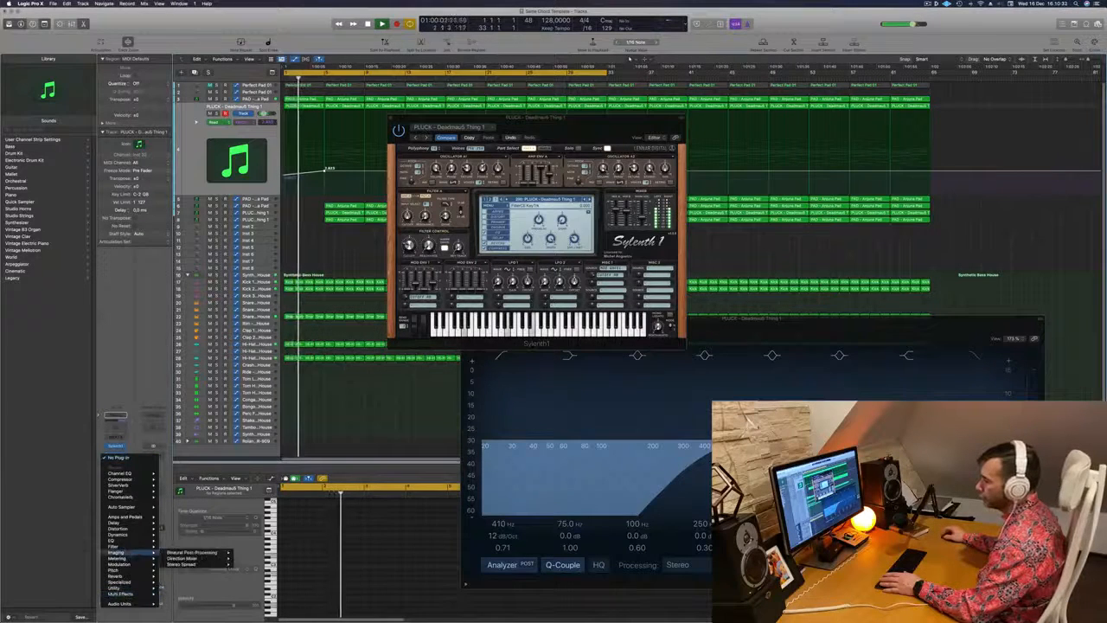
mouse_move(121, 540)
mouse_move(190, 564)
mouse_move(259, 576)
left_click(305, 576)
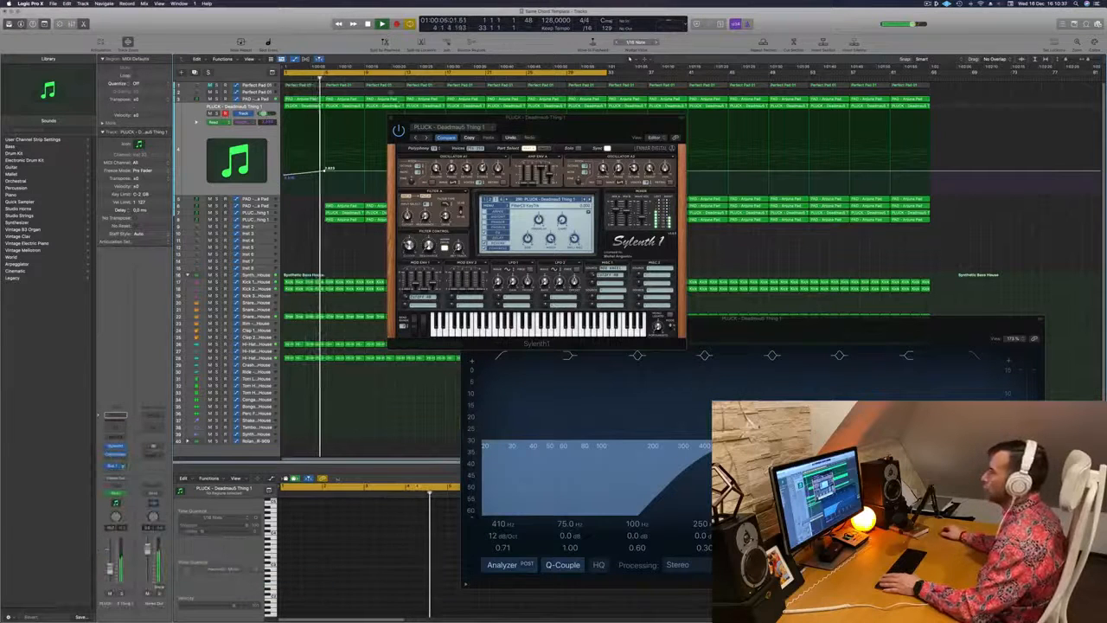
left_click_drag(417, 110, 353, 132)
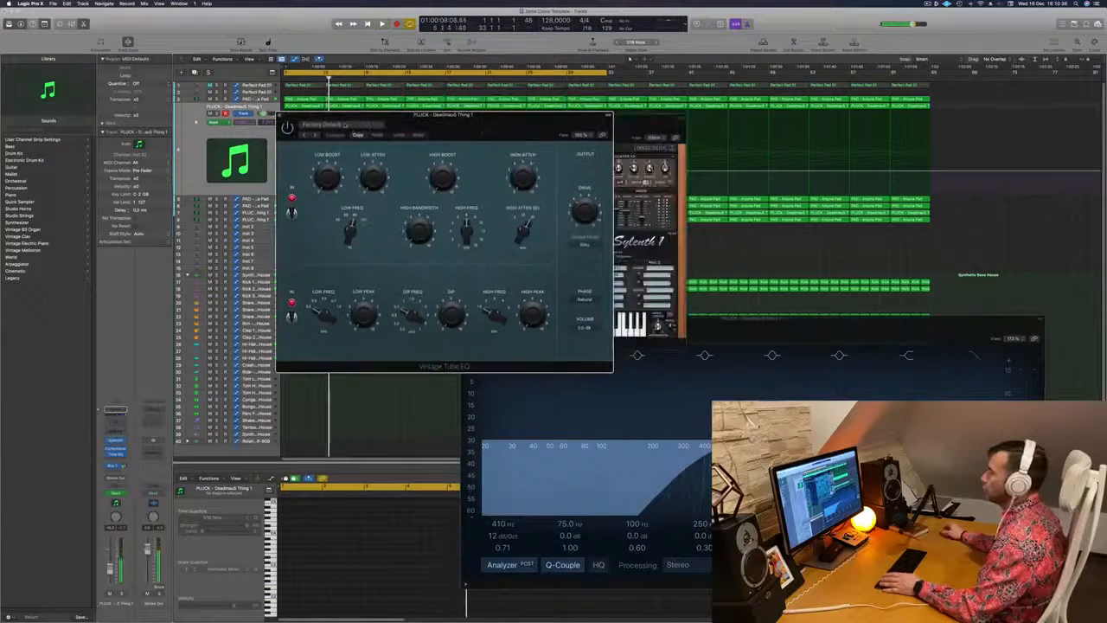
left_click(345, 125)
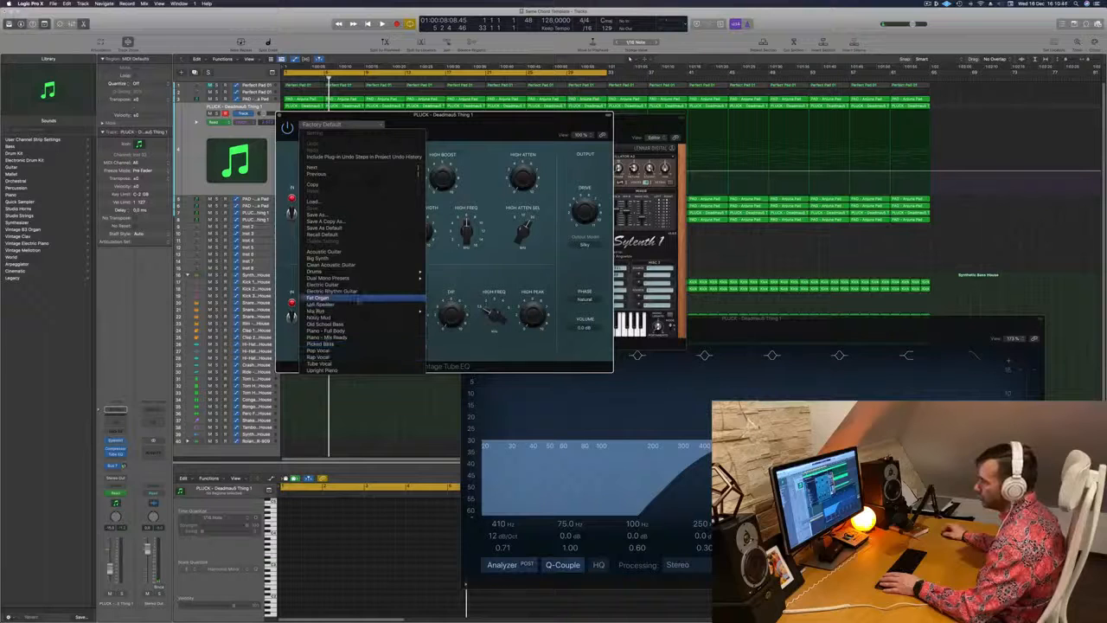
left_click(327, 299)
left_click_drag(519, 114, 701, 129)
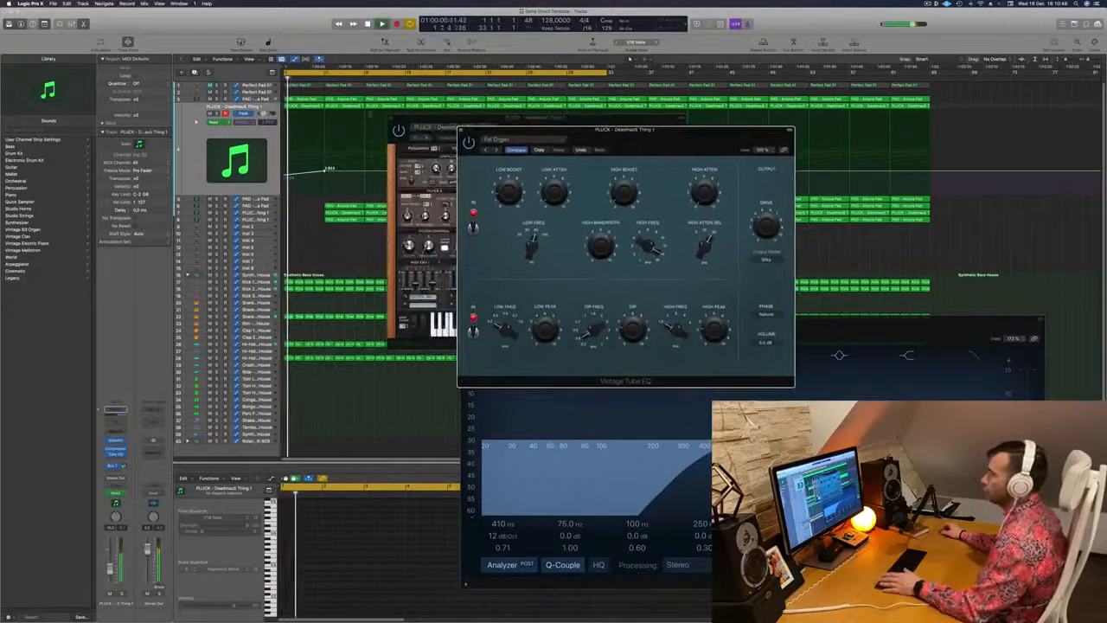
Solo the rhythmic chord pluck to audition the Vintage Tube EQ, unsolo it and close both plug-in windows
left_click(218, 114)
key("space")
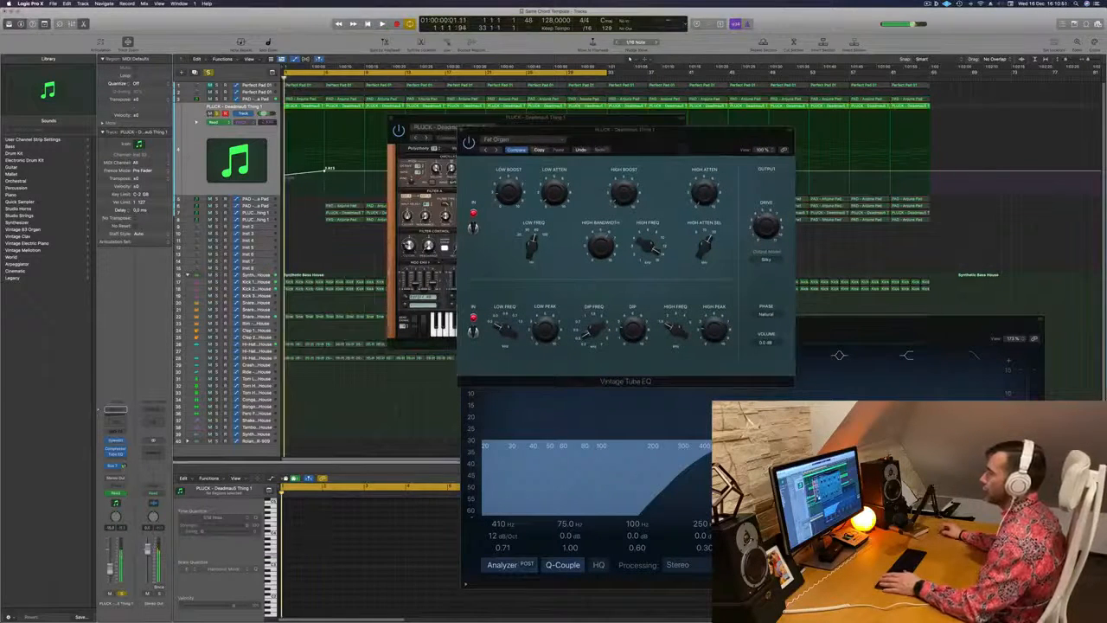
left_click(470, 144)
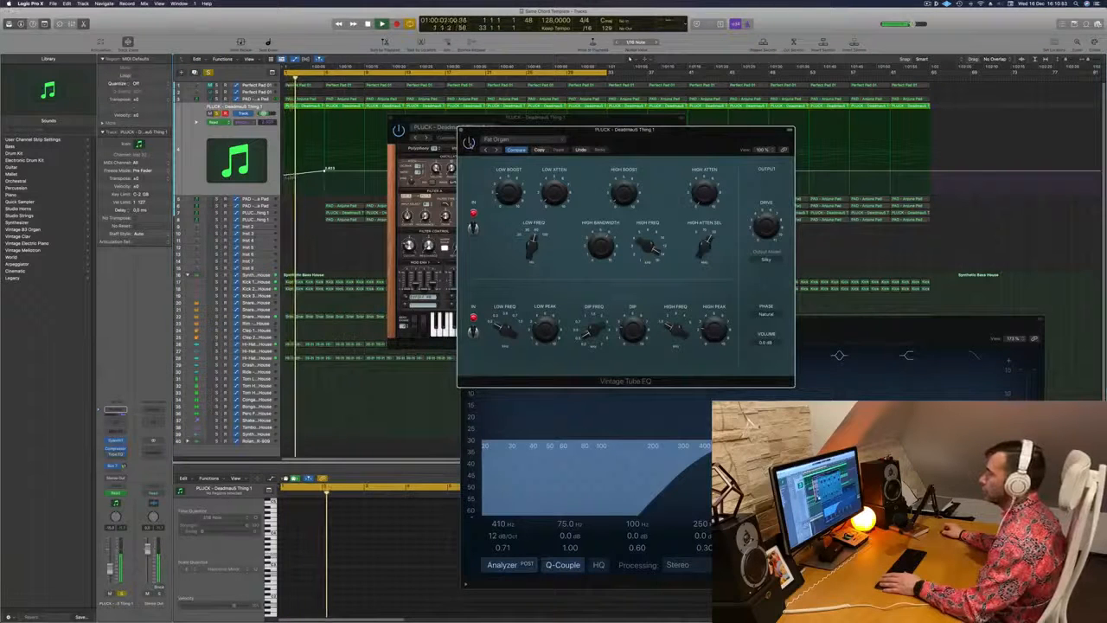
left_click_drag(627, 141, 565, 148)
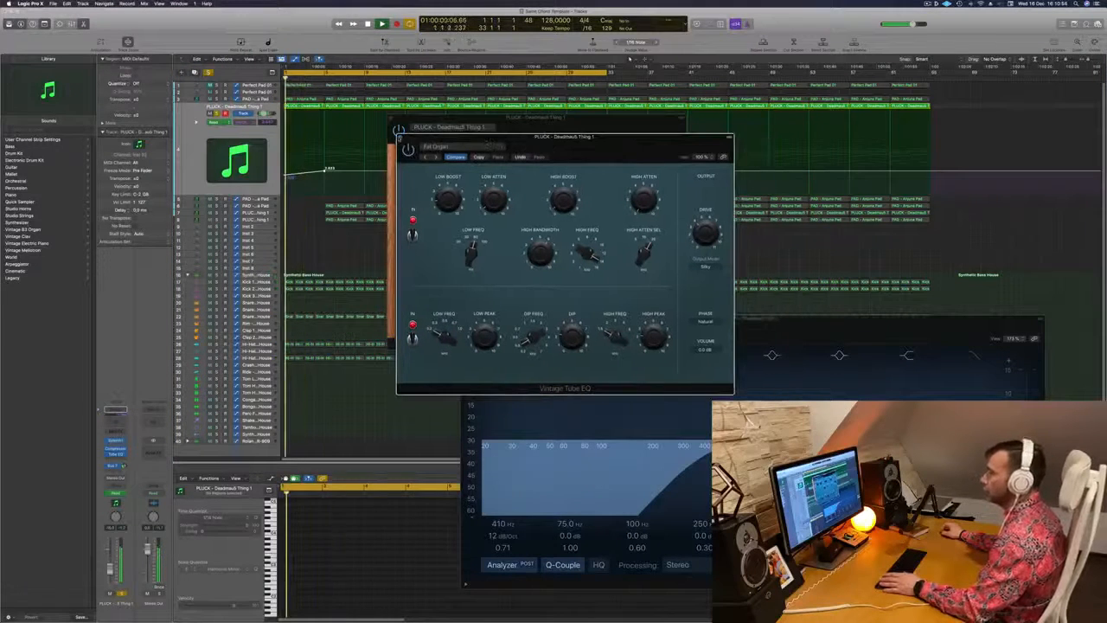
left_click(399, 138)
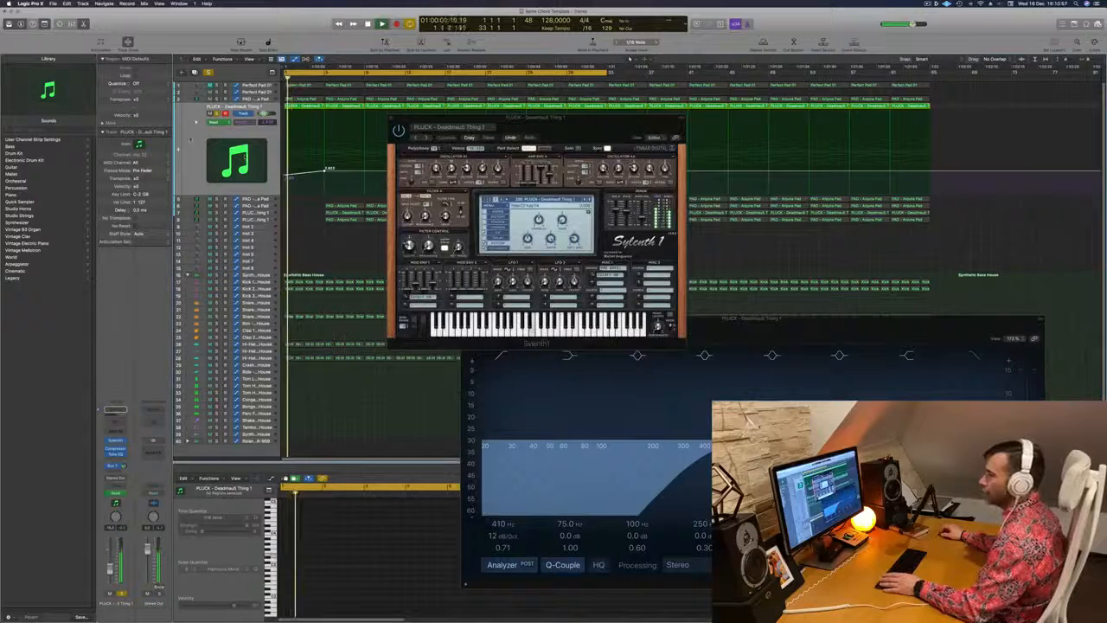
left_click(217, 113)
left_click_drag(537, 118, 506, 193)
left_click(361, 195)
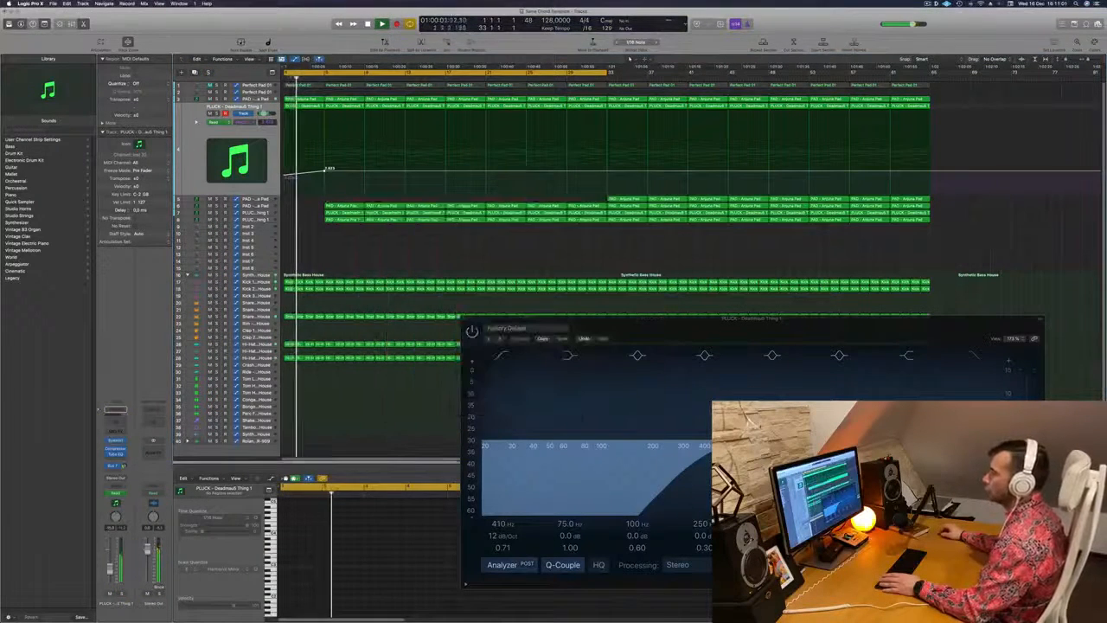
Select the PAD - Anjuna Pad chord track, view its Sylenth1 during playback and close it
left_click(256, 98)
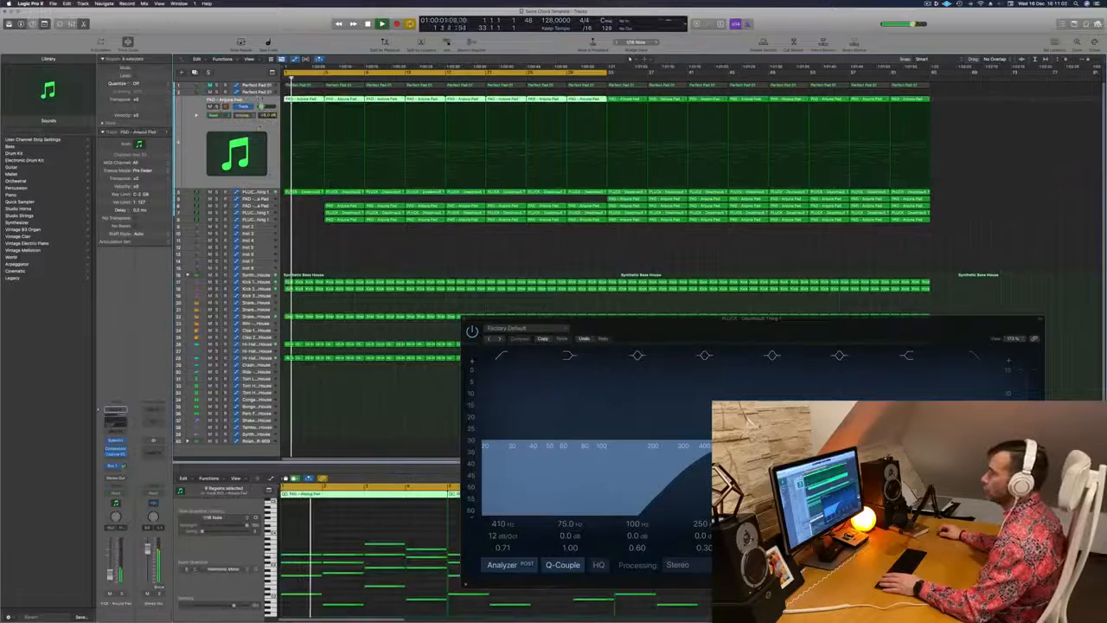
left_click(115, 439)
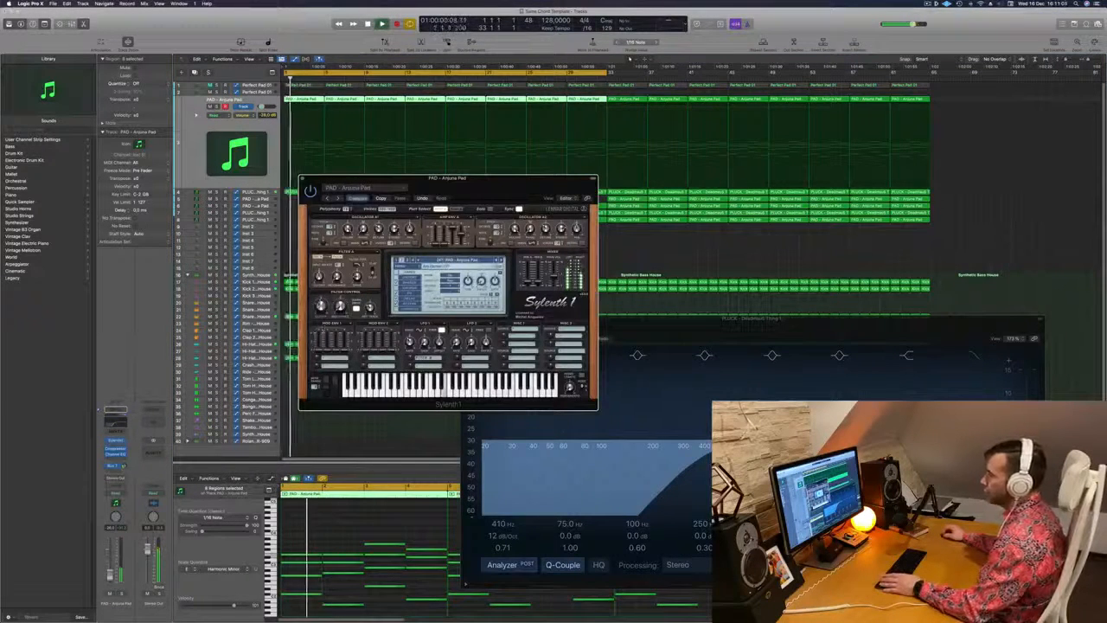
left_click_drag(450, 182, 520, 189)
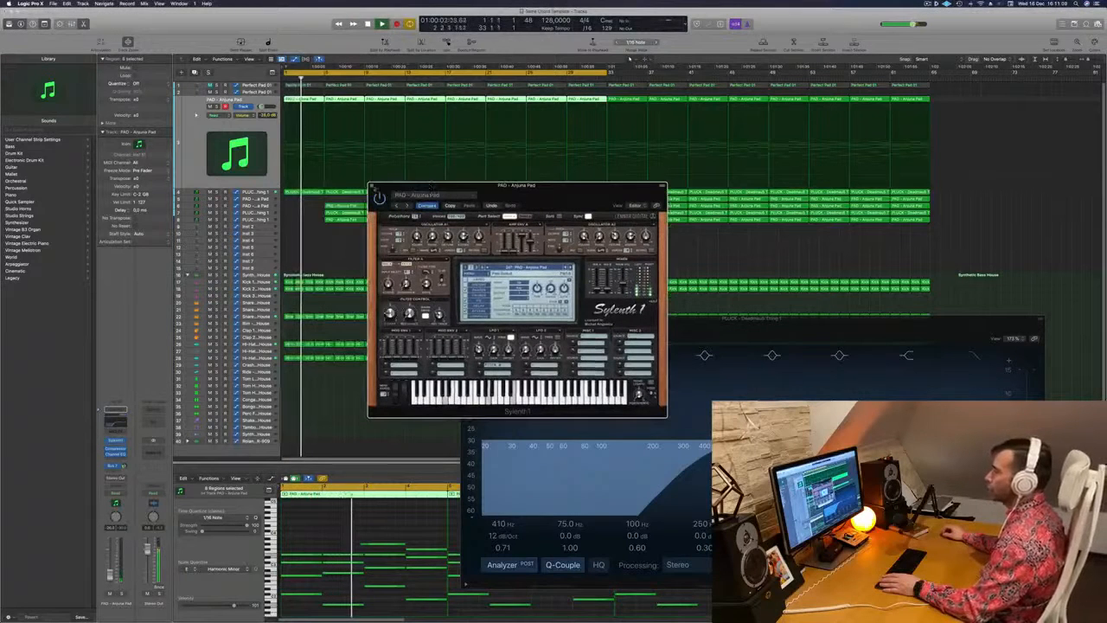
left_click(371, 186)
Close the Channel EQ window and delete the bar 5 to 8 regions of tracks 6 to 8
left_click_drag(572, 320, 518, 319)
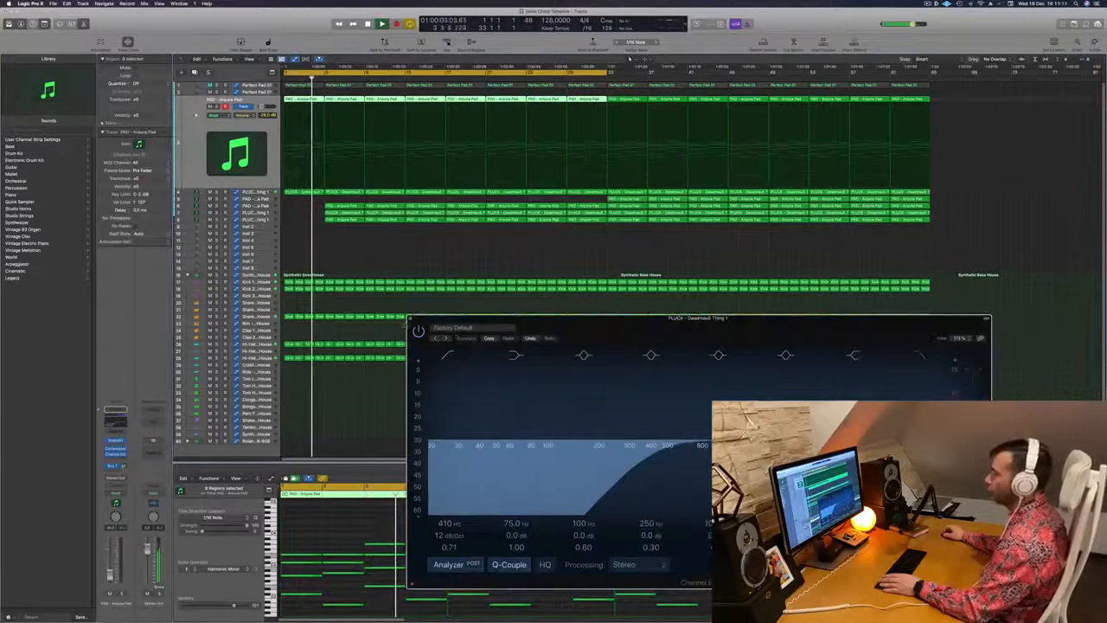
left_click(412, 319)
left_click_drag(340, 200, 342, 229)
key("Delete")
key("Return")
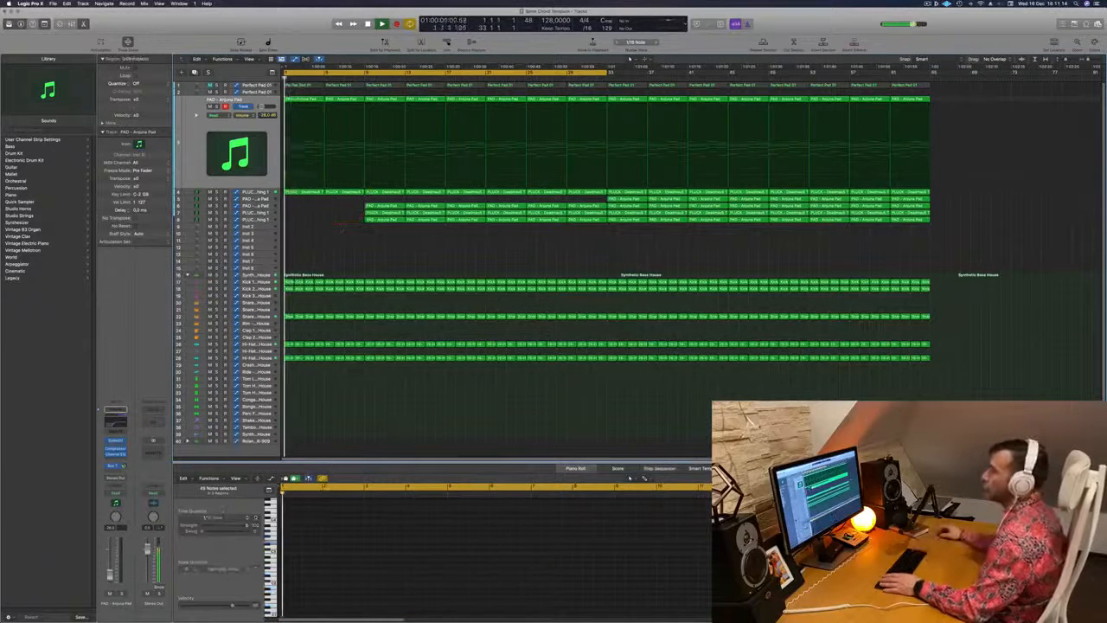
Reshape the rhythmic chord pluck's cutoff automation with a drop at bar 5 and a second rise to bar 9
left_click(256, 192)
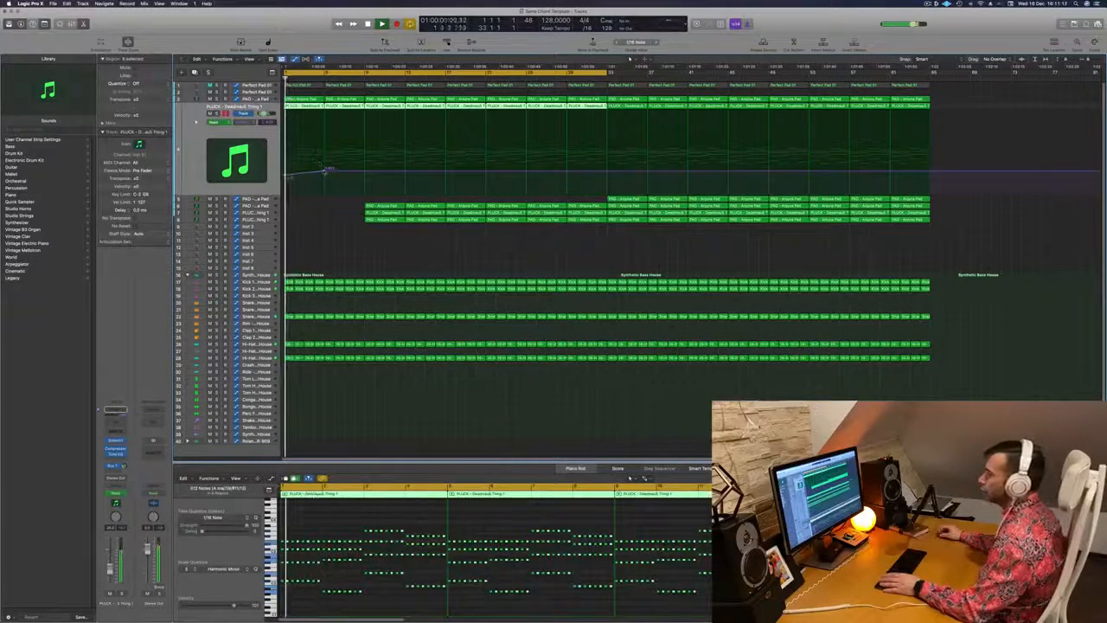
left_click_drag(326, 170, 366, 168)
scroll(367, 171, "up", 1)
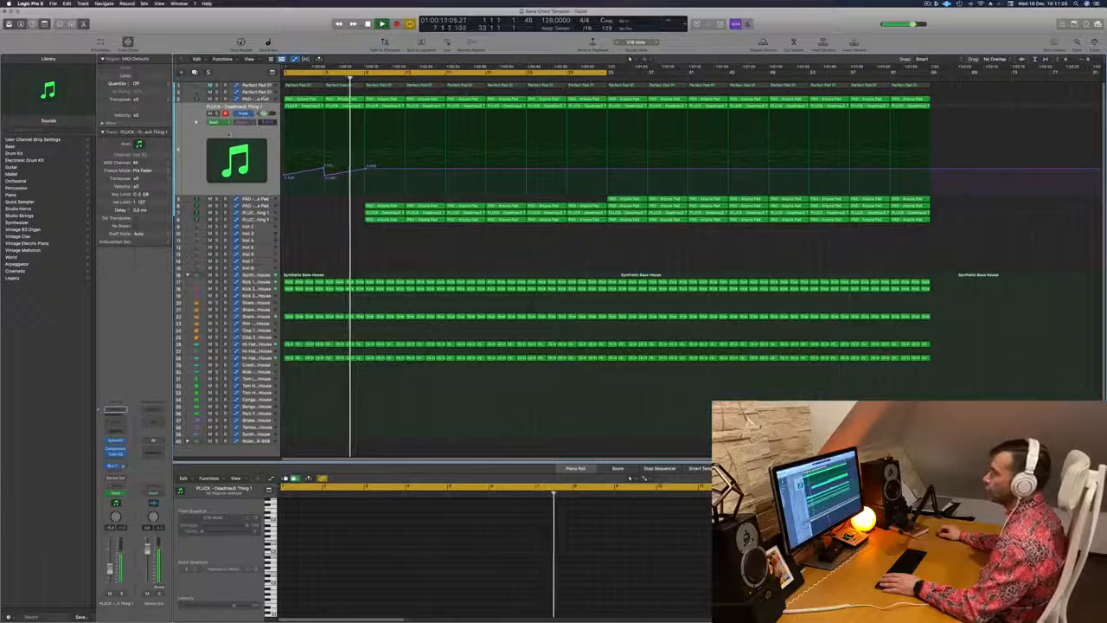
Select the rhythmic chord pluck track and replay both cutoff rises from the start
left_click(191, 142)
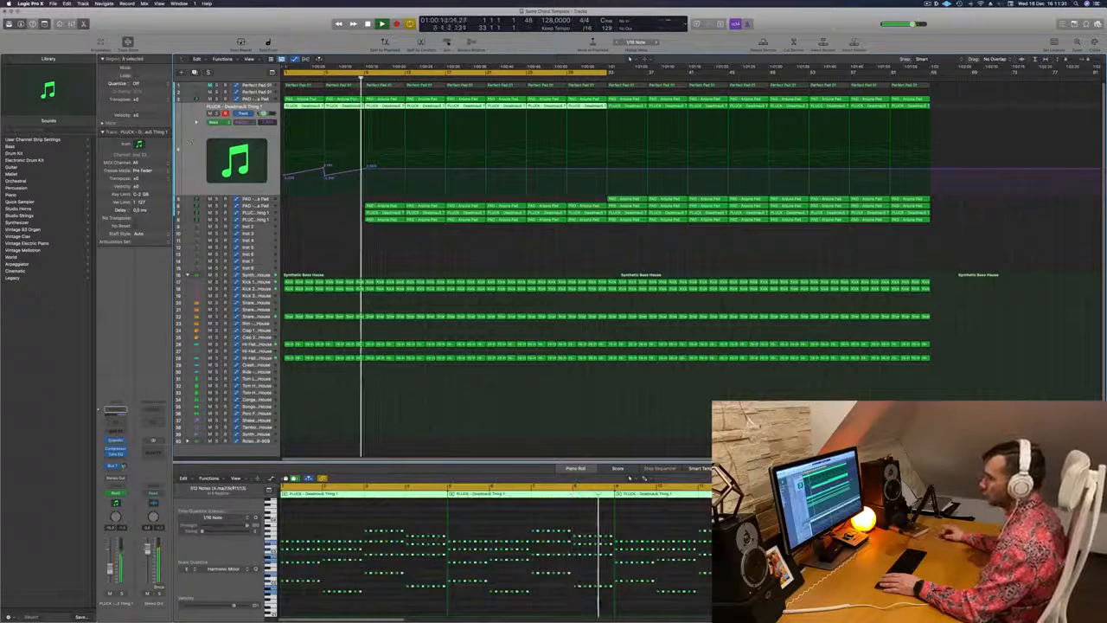
key("Return")
left_click_drag(348, 210, 426, 206)
left_click(311, 220)
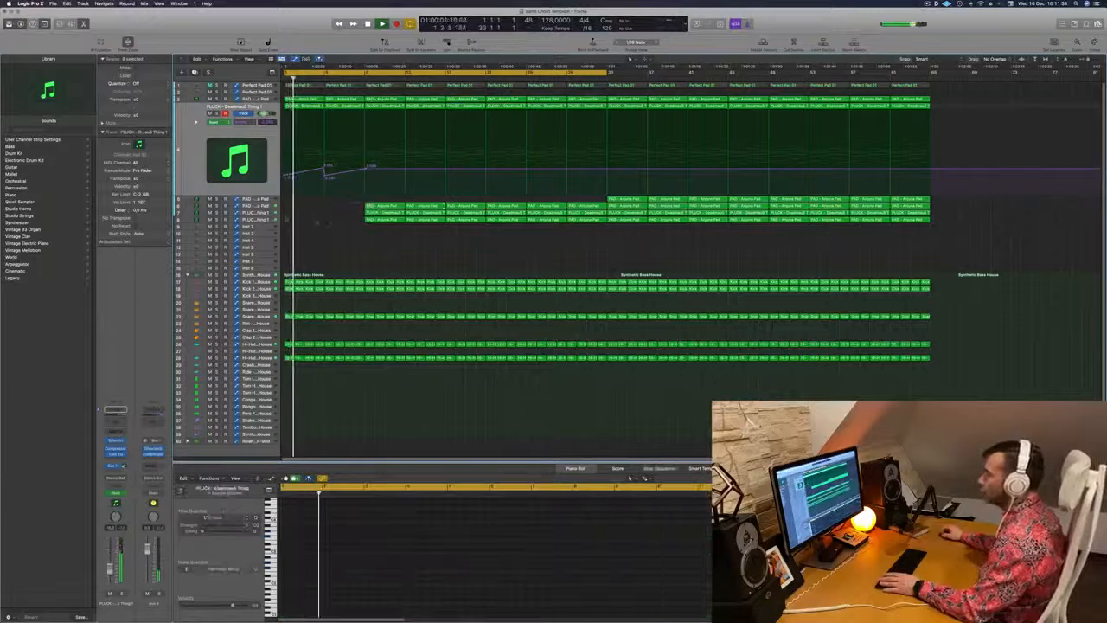
Rename track 8 as Arp and the pluck bass track above it as Base Low
left_click(245, 219)
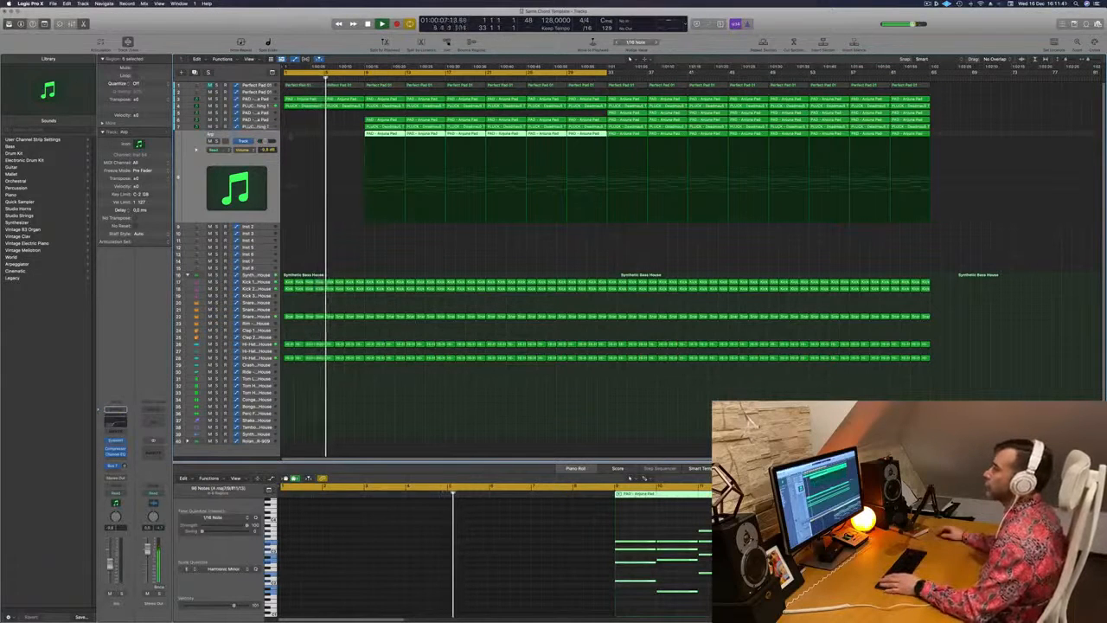
key("Up")
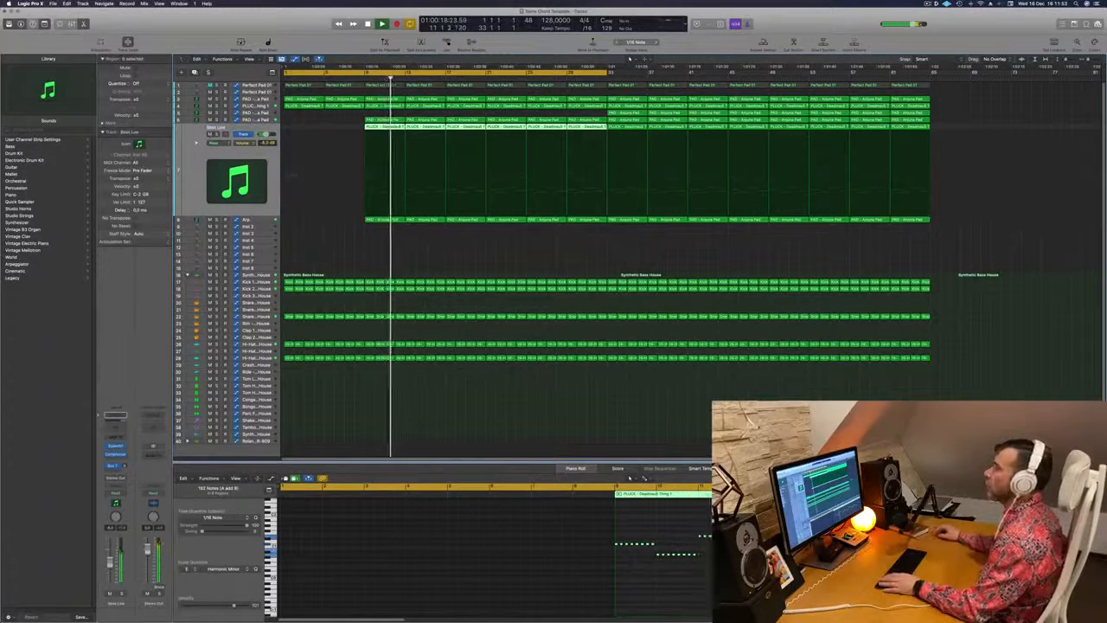
Delete track 6's regions in bars 9 to 32 and rename the track as Main Melody Pluck
left_click(251, 120)
left_click(216, 128)
left_click(216, 128)
left_click_drag(345, 111, 588, 128)
key("Delete")
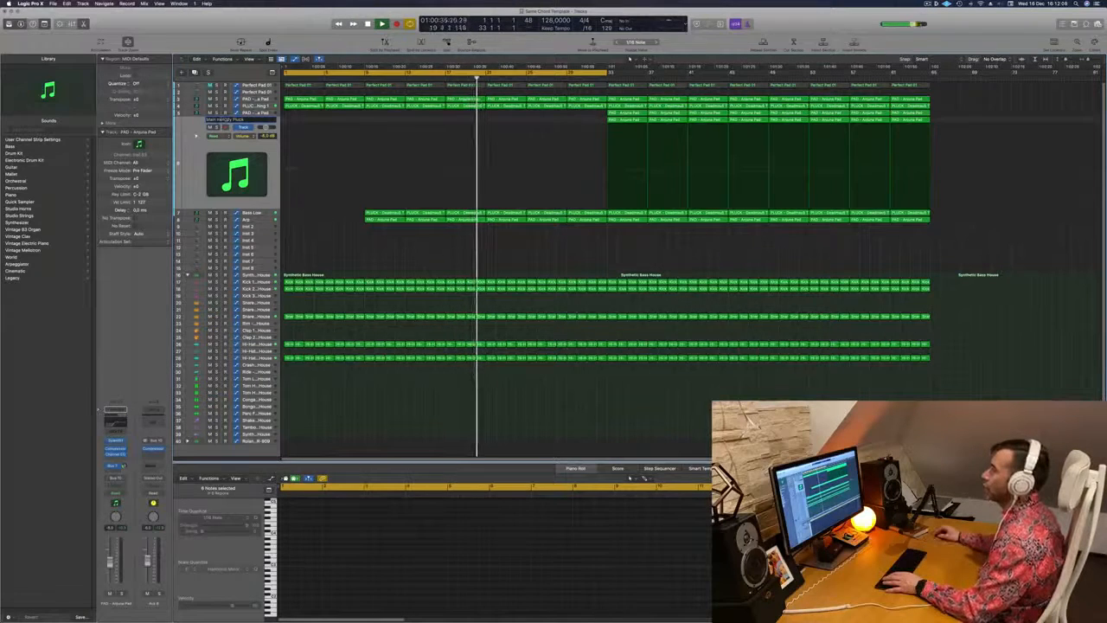
Rename the track above Main Melody Pluck as Main Melody Pad and replay from the start
left_click(231, 113)
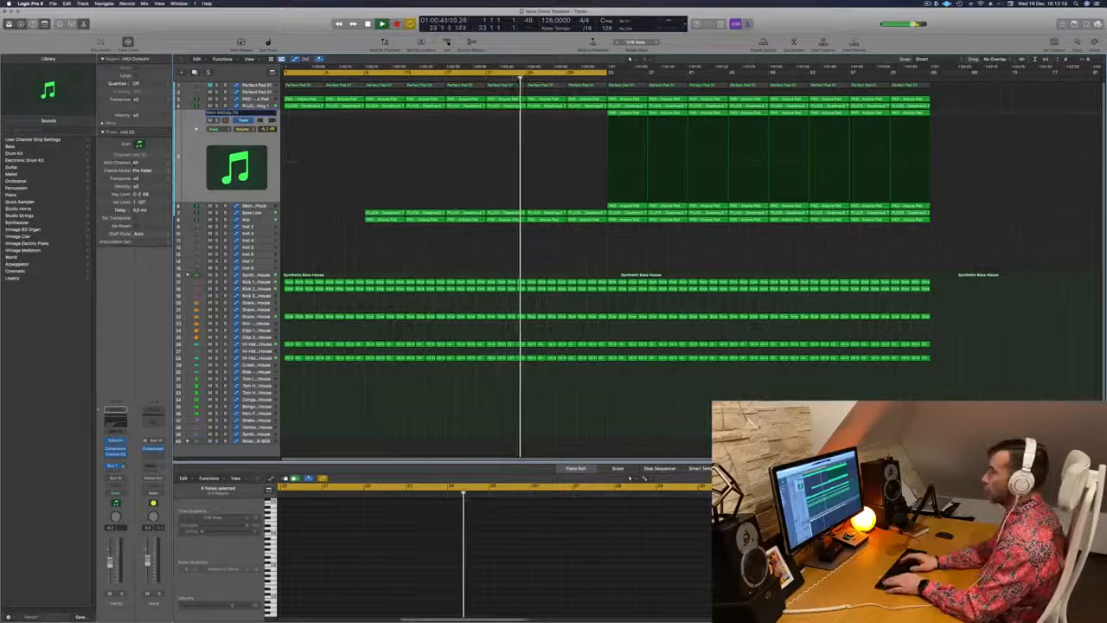
key("Return")
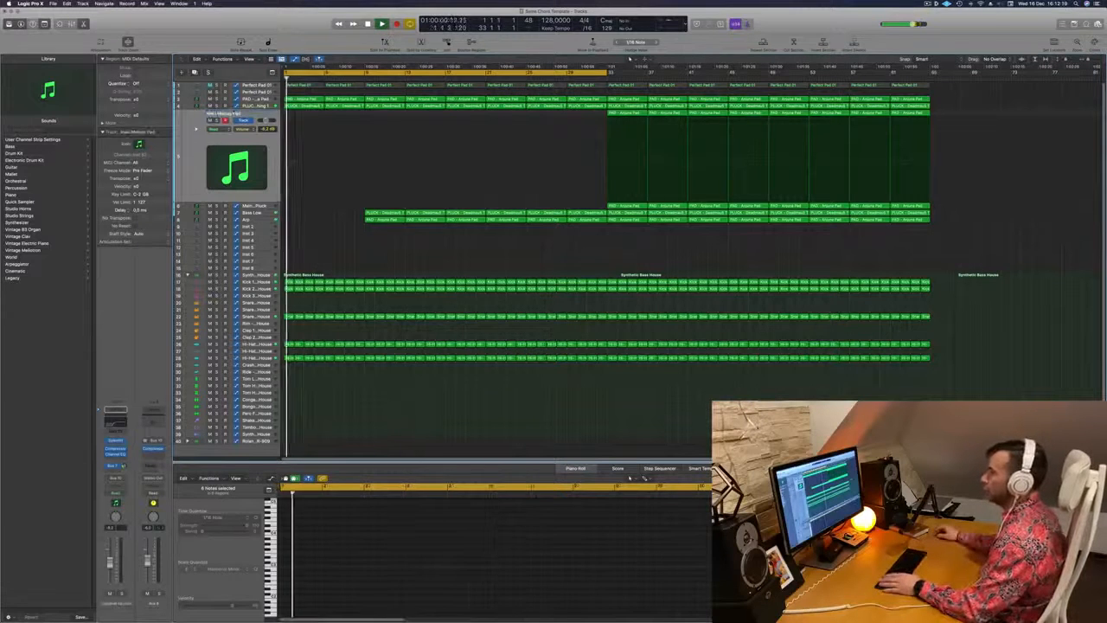
Rename the chord pluck track as Main Plucks and the pad track above it as PAD
left_click(265, 106)
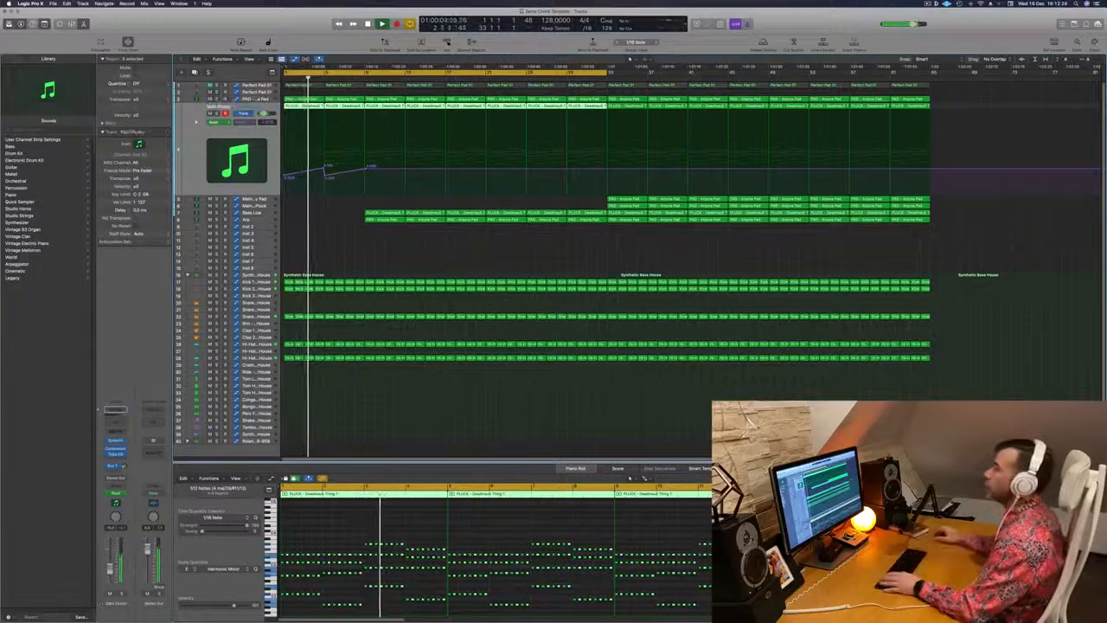
left_click(257, 99)
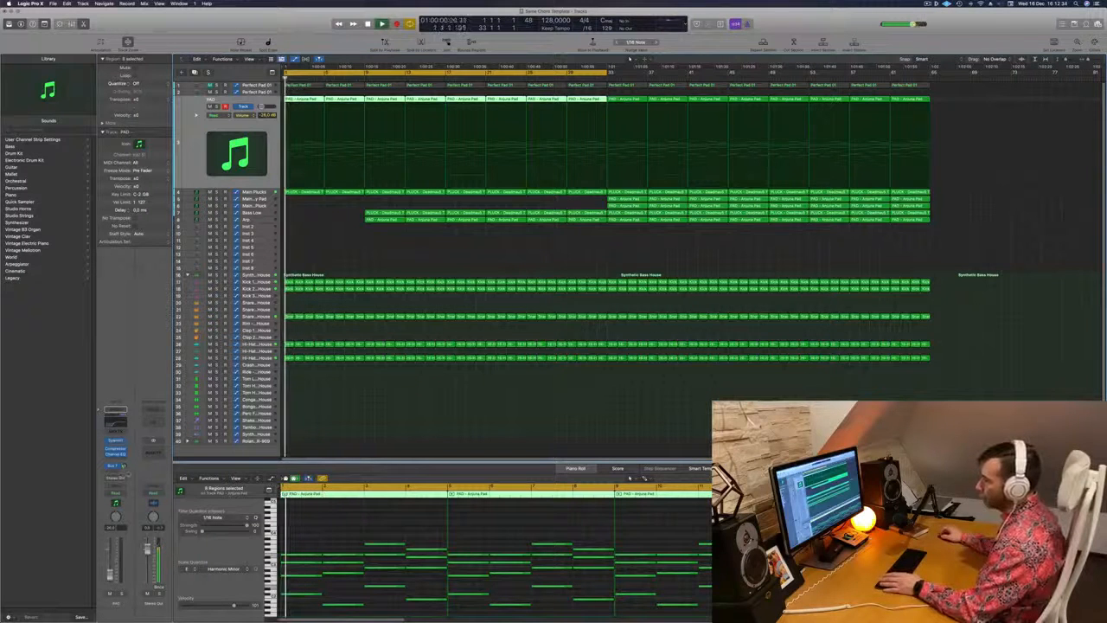
Set the PAD track's automation to Touch and record a Sylenth1 filter cutoff movement from the start
left_click(122, 494)
left_click(122, 501)
key("Return")
left_click(117, 442)
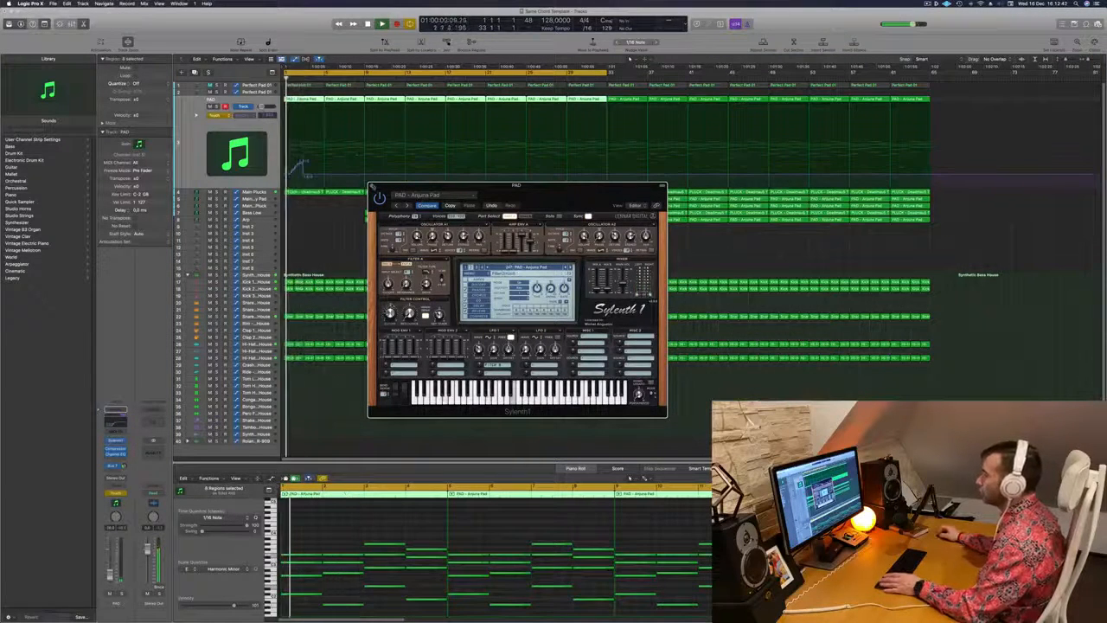
left_click(372, 186)
Switch the PAD track's automation to Read and reshape the cutoff curve into two rises ending at bars 5 and 9
key("Return")
left_click(218, 115)
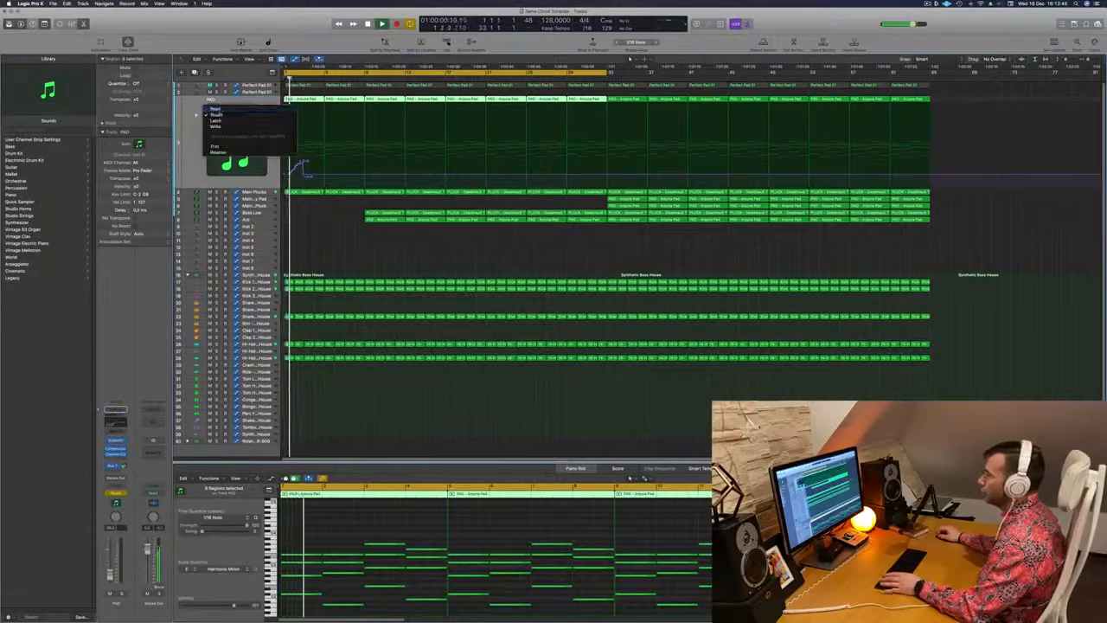
left_click(217, 110)
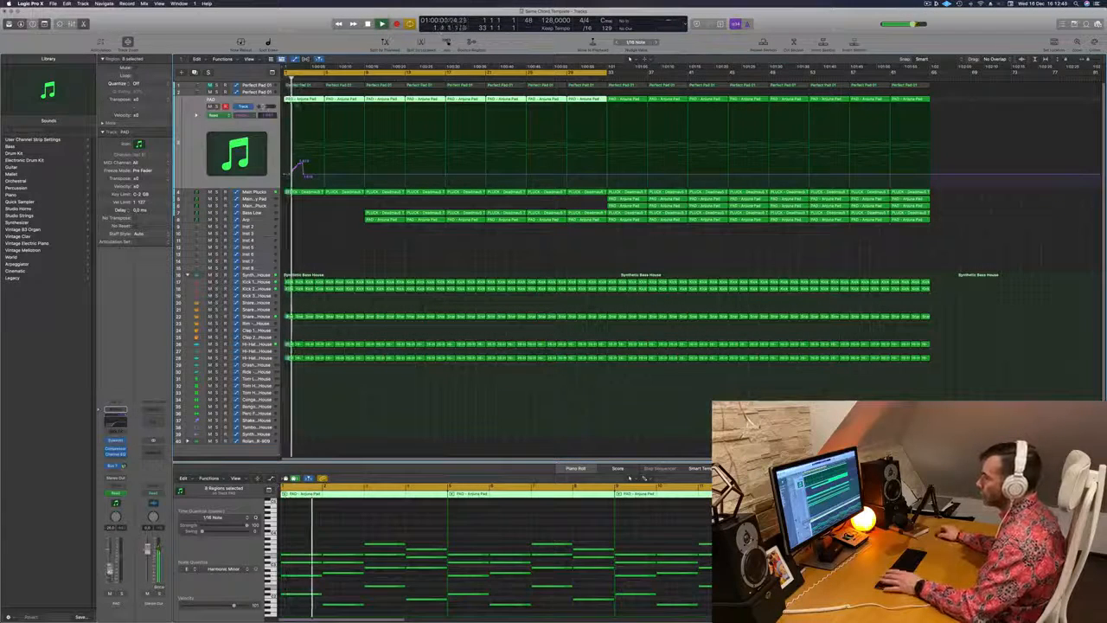
left_click_drag(309, 177, 367, 152)
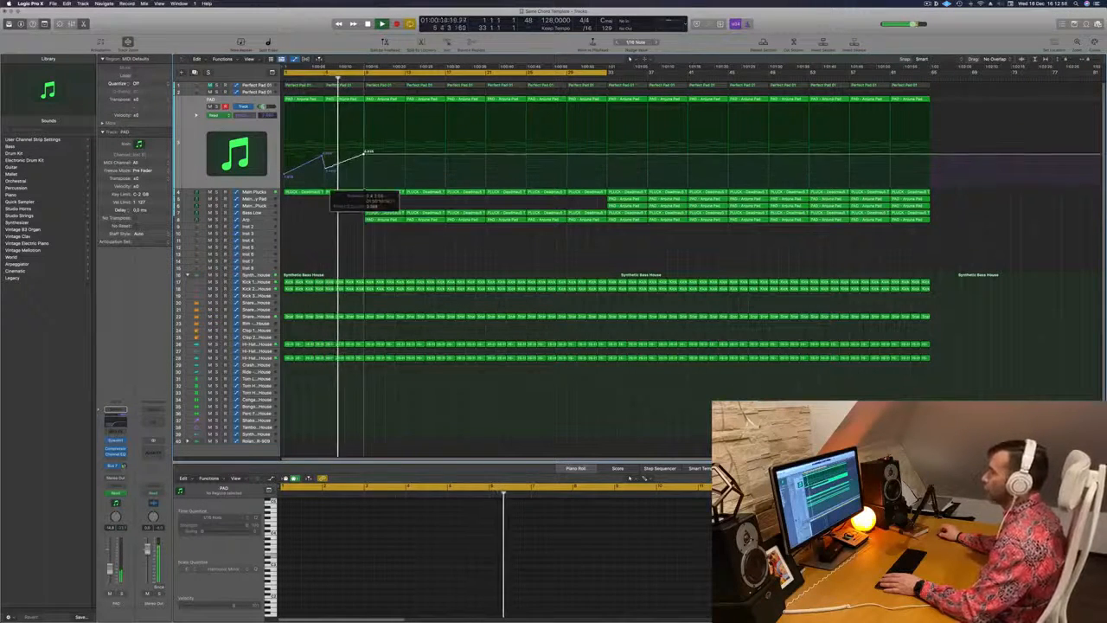
Delete the Arp track's two regions in bars 9 to 16 so the Arp enters at bar 17
left_click(267, 219)
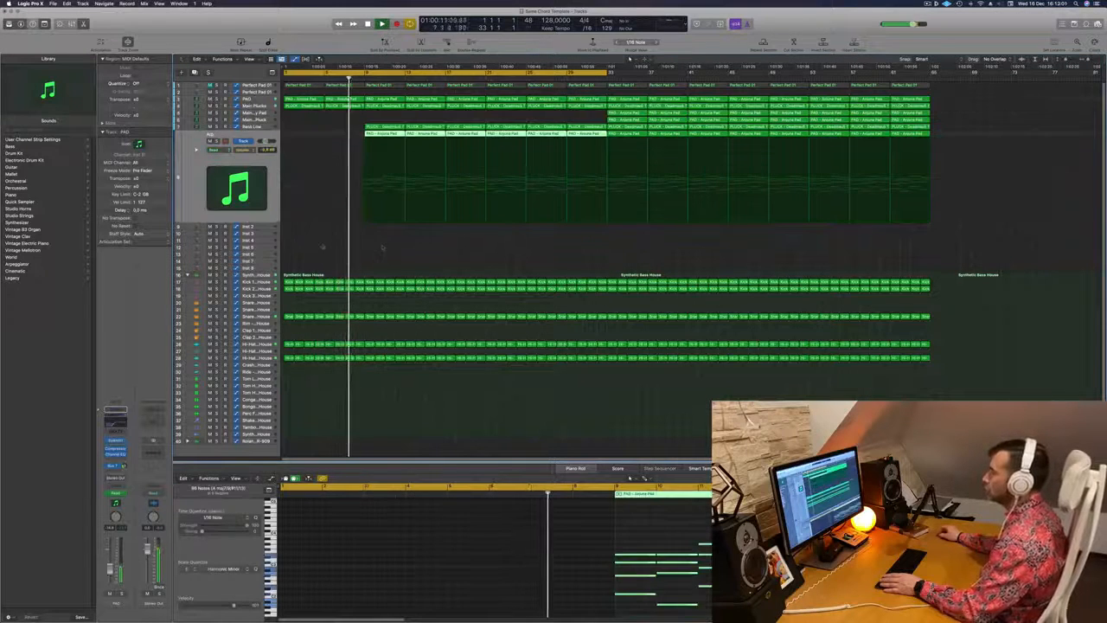
left_click(395, 198)
left_click(383, 135)
key("Delete")
left_click(423, 135)
key("Delete")
Drop the PAD track's cutoff automation sharply at bar 9, after its second rise
scroll(446, 132, "down", 2)
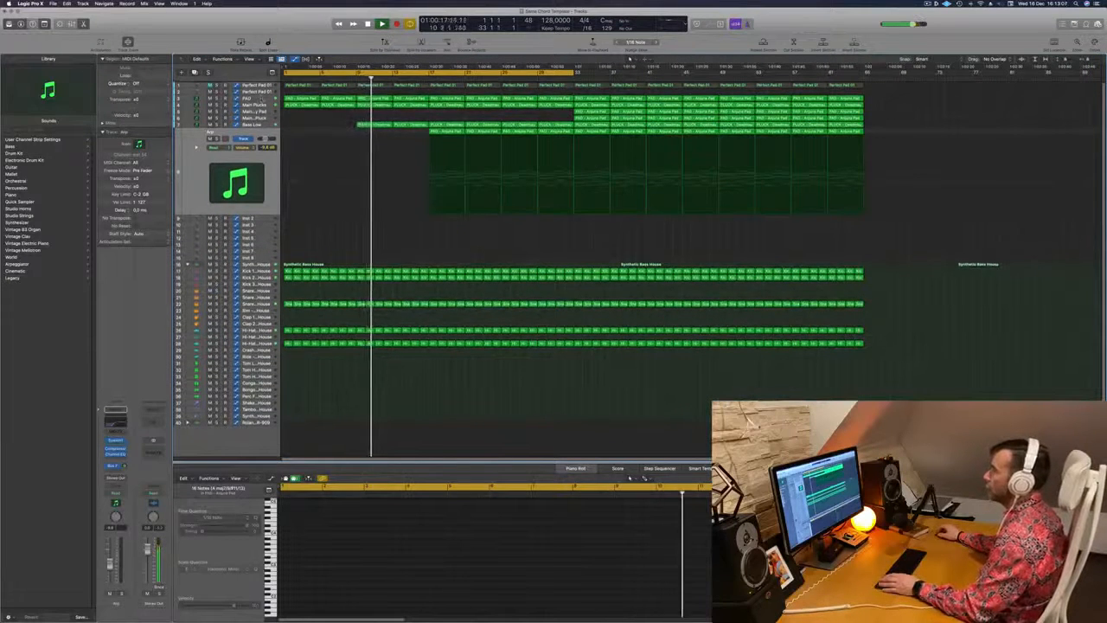
left_click(262, 98)
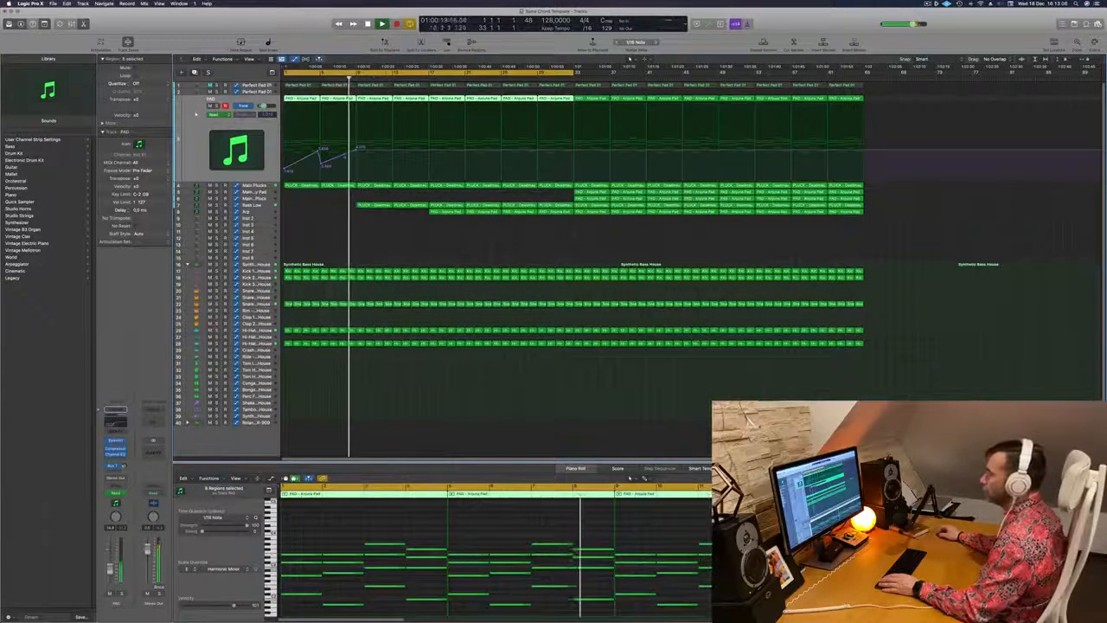
left_click_drag(356, 150, 356, 169)
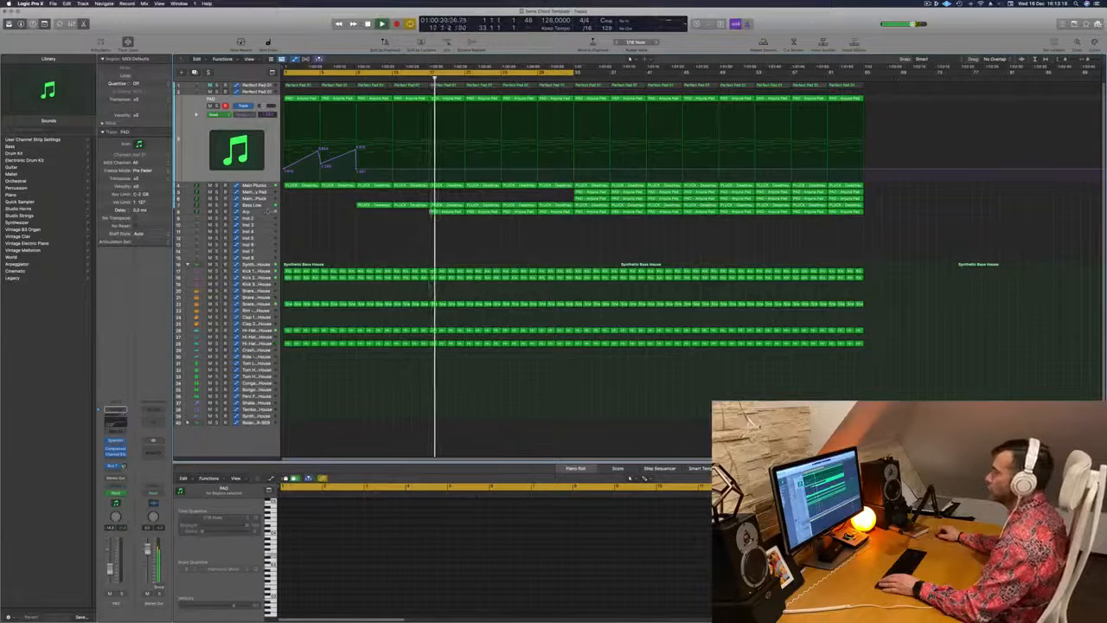
Set the low cut in the Arp track's Channel EQ to 260 Hz and check its Sylenth1 patch
left_click(267, 211)
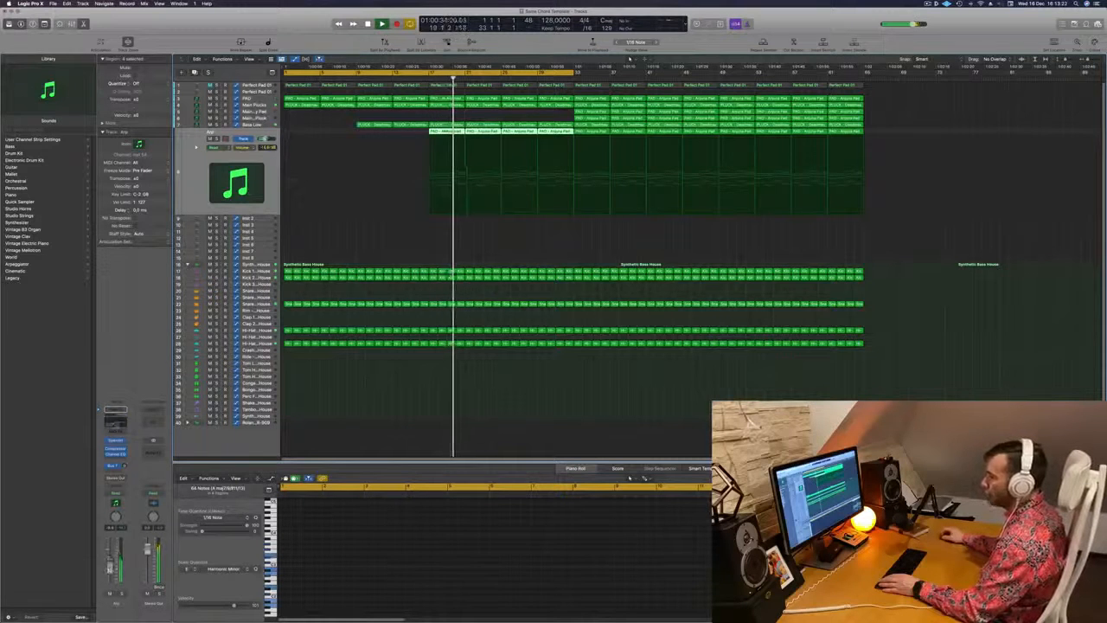
left_click(115, 455)
left_click_drag(653, 453, 619, 454)
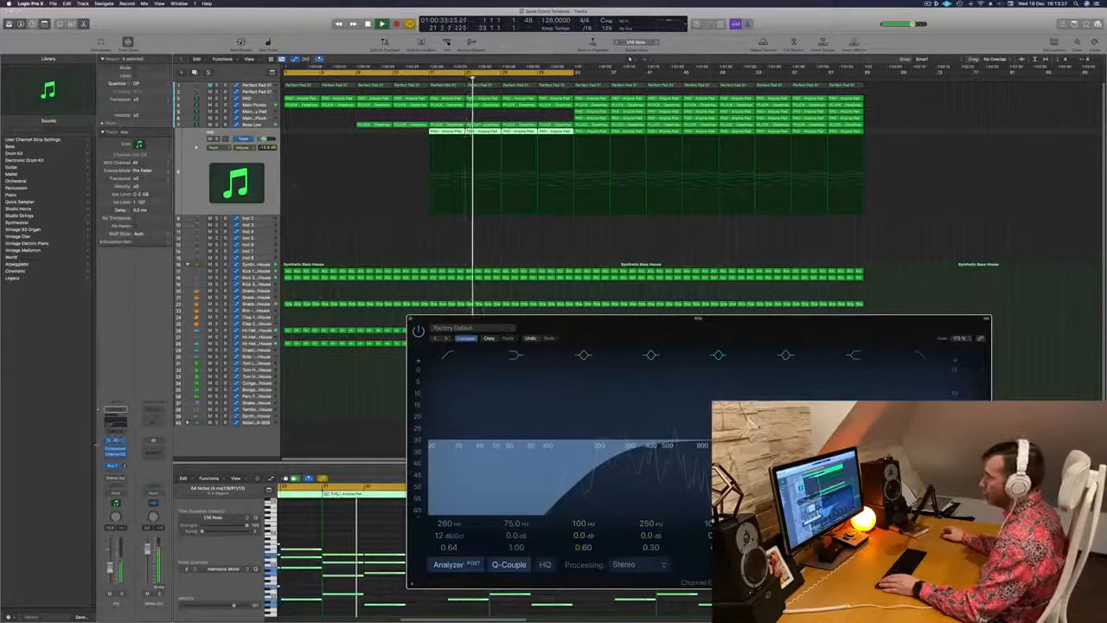
left_click(116, 441)
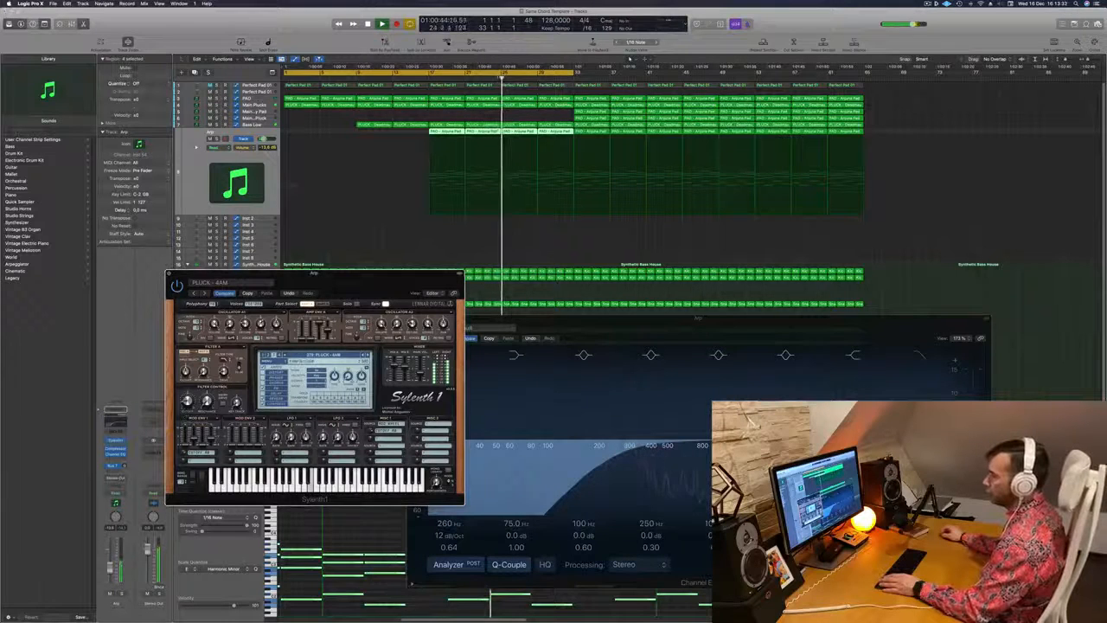
key("super+w")
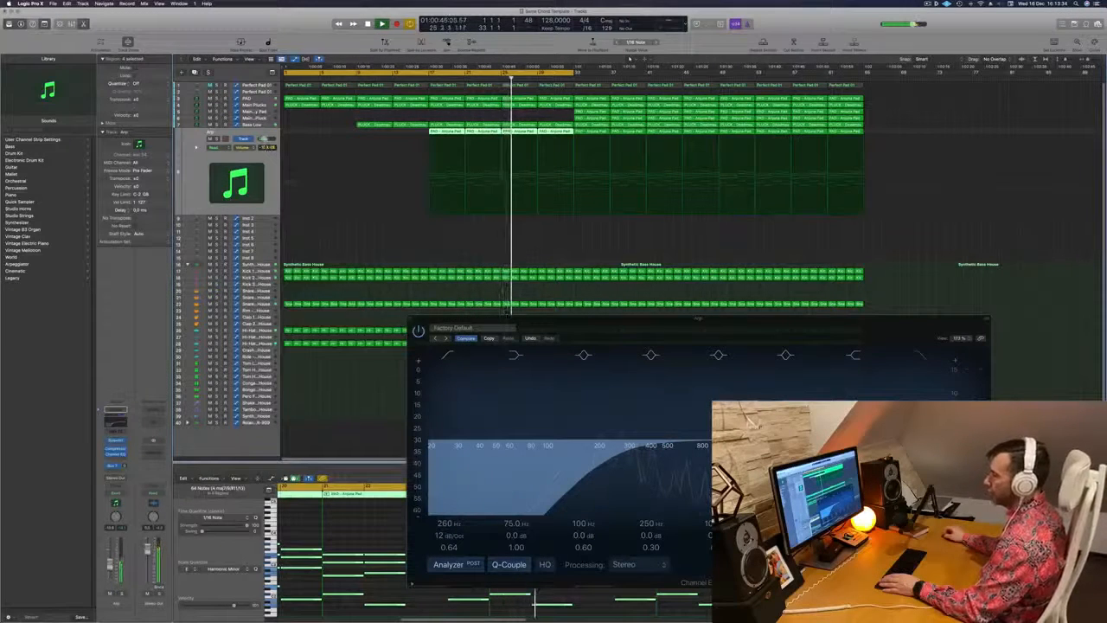
left_click(413, 322)
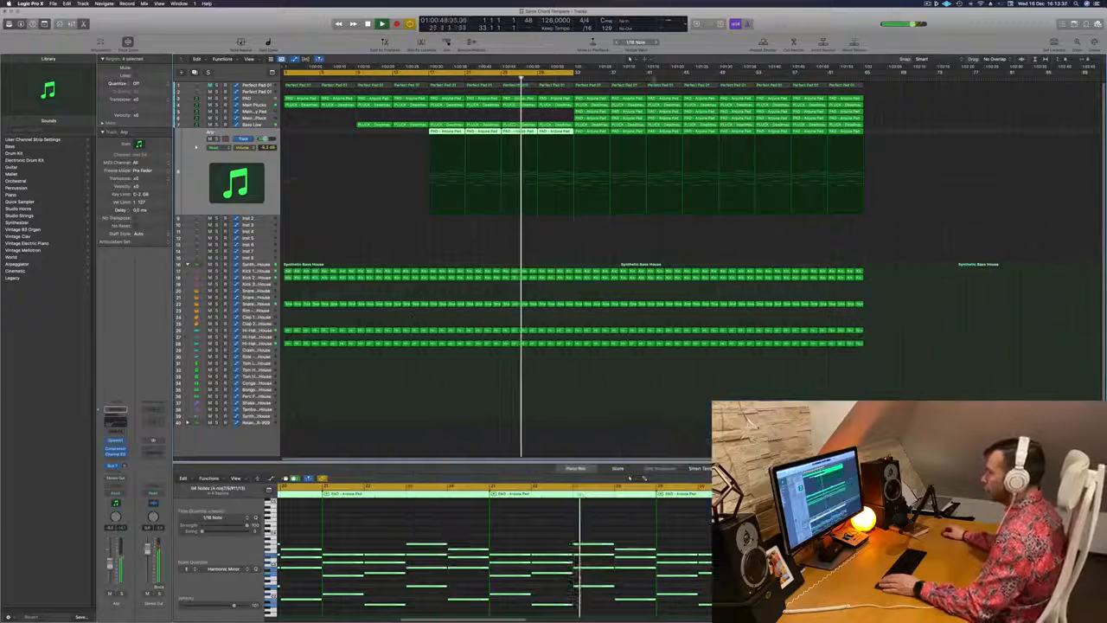
Extend the cycle range to about bar 54 and delete the snare and hi-hat regions in bars 33 to 37
left_click_drag(575, 73, 768, 72)
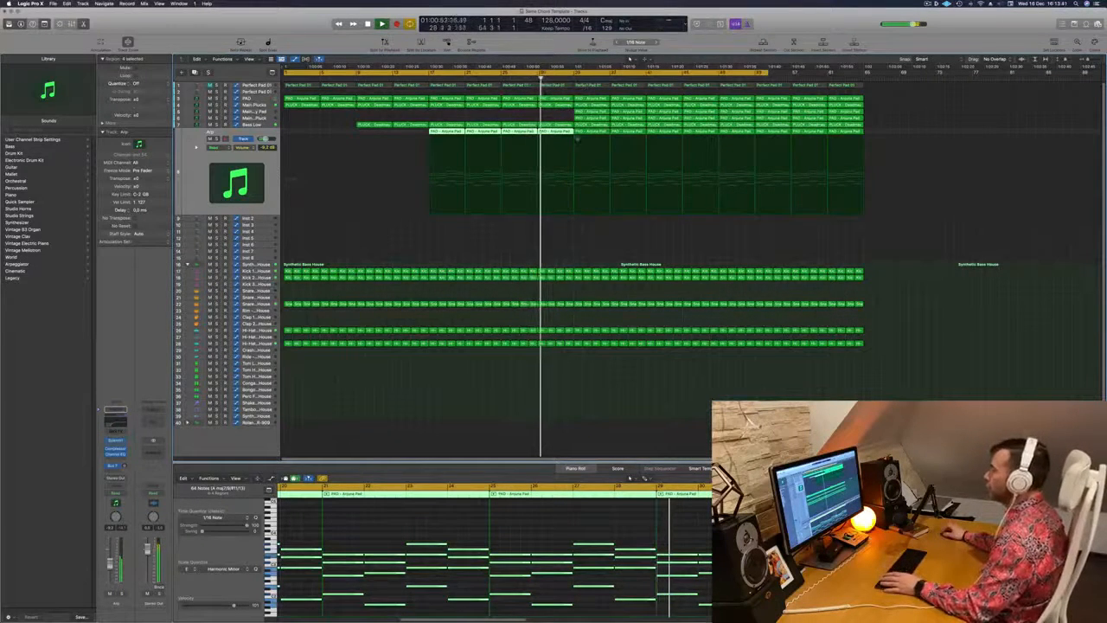
left_click_drag(585, 357, 612, 299)
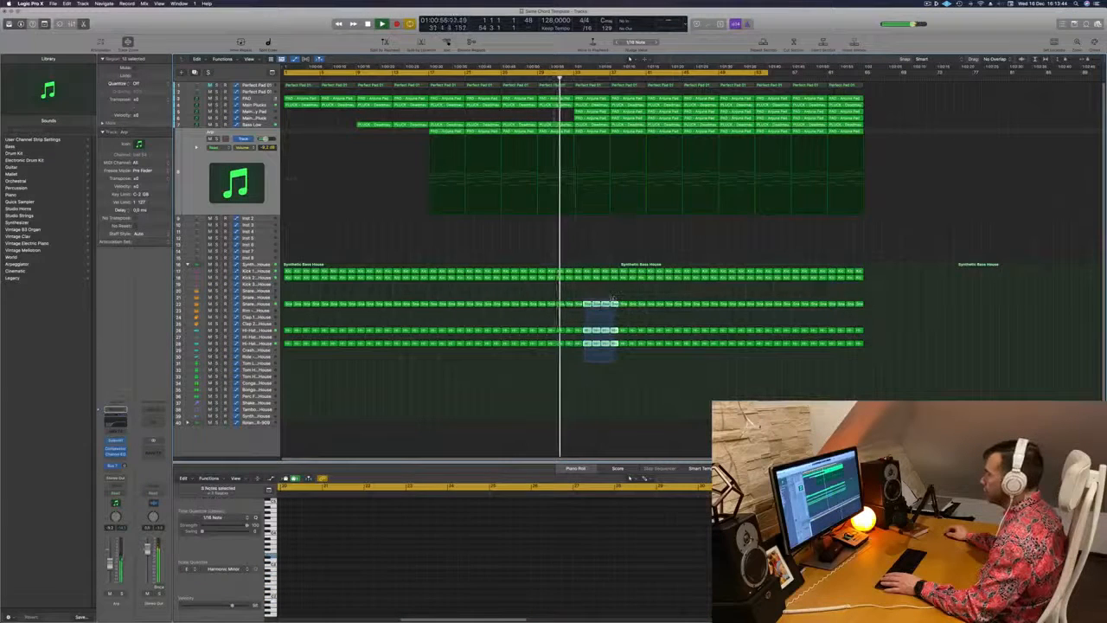
key("Delete")
Remove the Arp region in bars 33 to 36 and replay the transition into bar 33 with cycling on
scroll(567, 218, "down", 3)
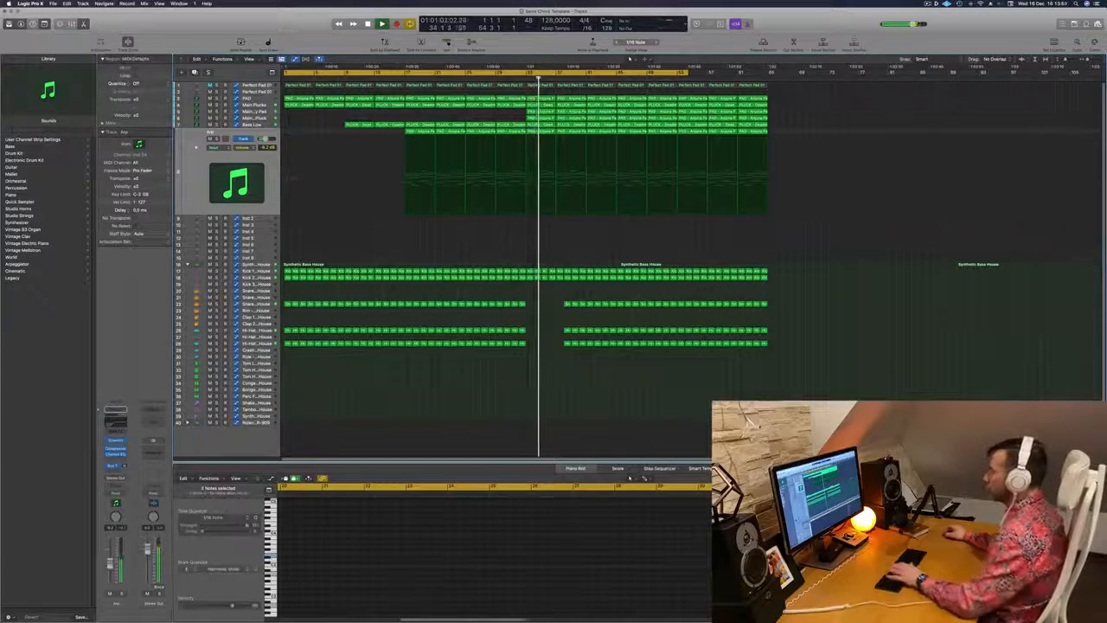
key("c")
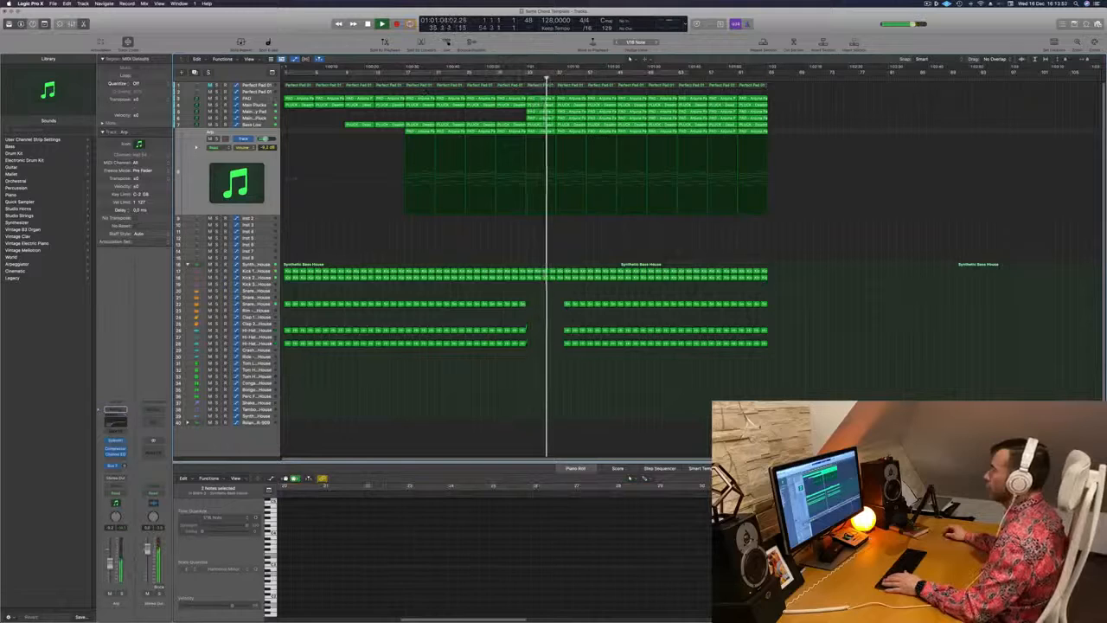
key("c")
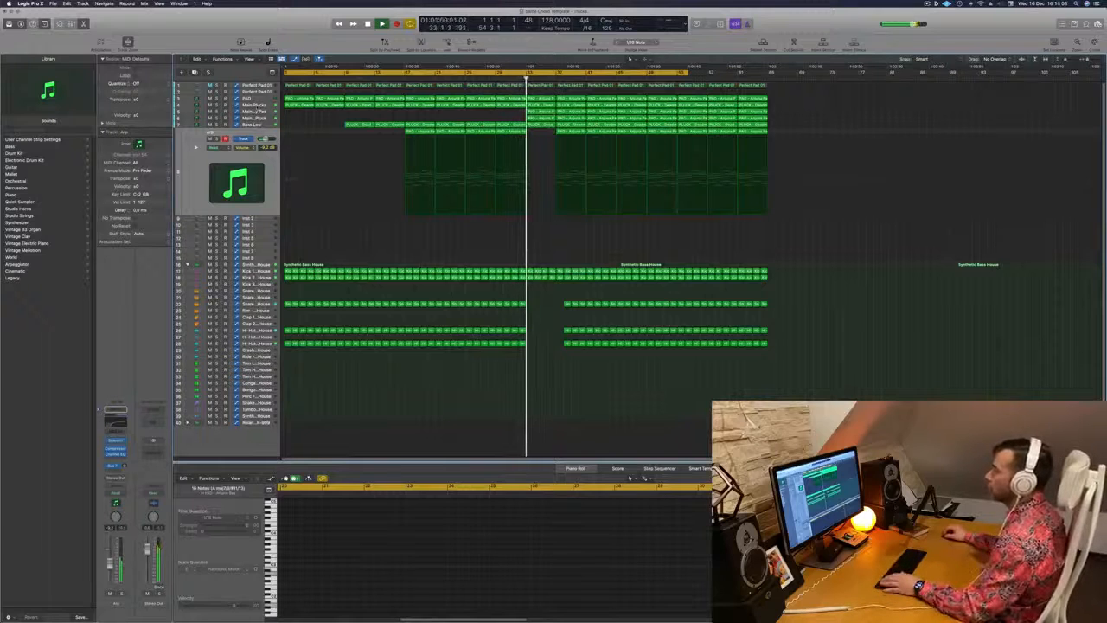
Ramp the Main Plucks cutoff automation down from about bar 29 to a lower level at bar 33
left_click(256, 105)
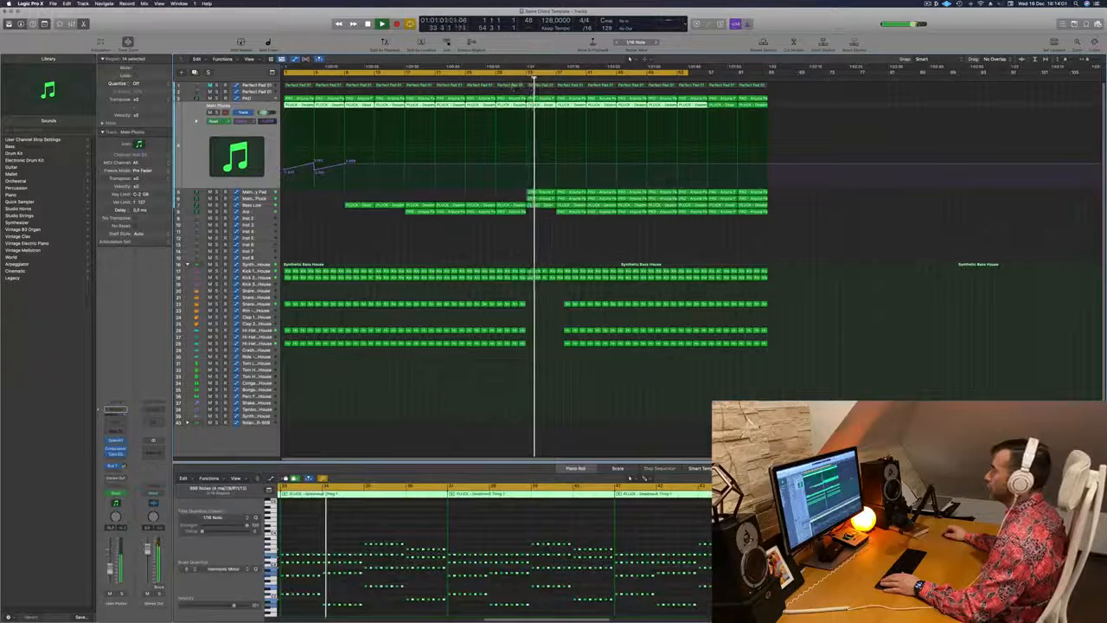
left_click(499, 165)
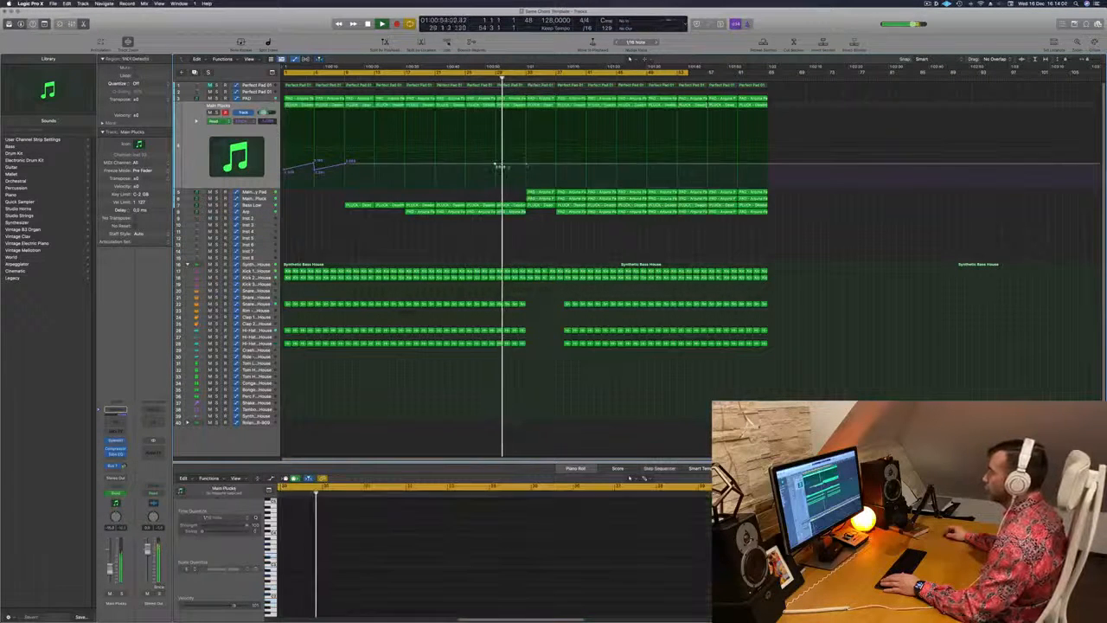
left_click_drag(527, 165, 530, 178)
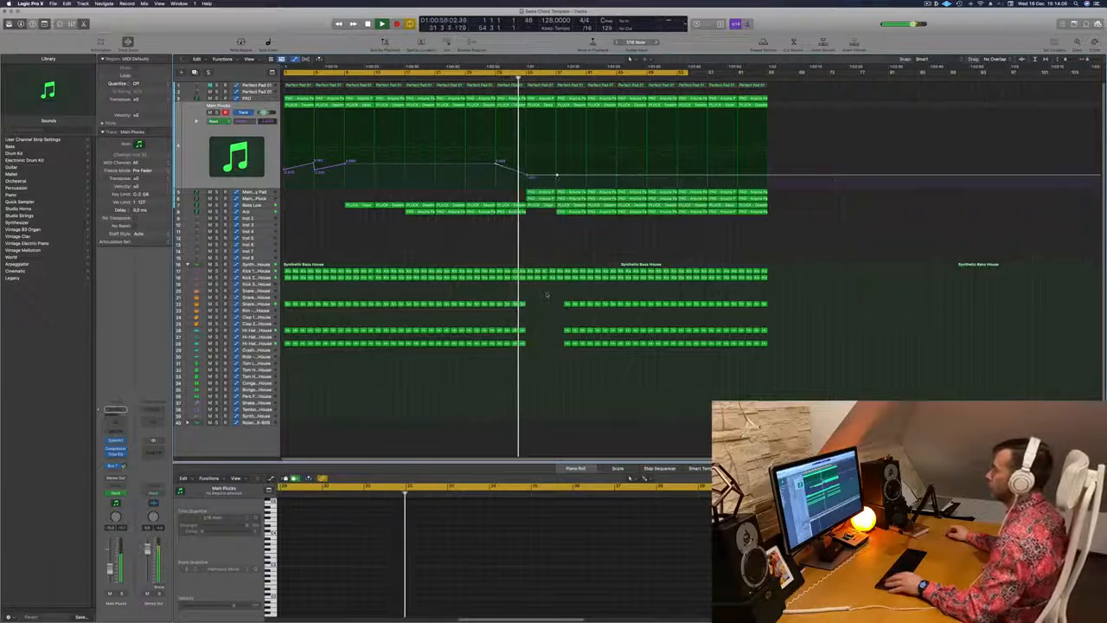
key("z")
key("z")
scroll(547, 287, "down", 10)
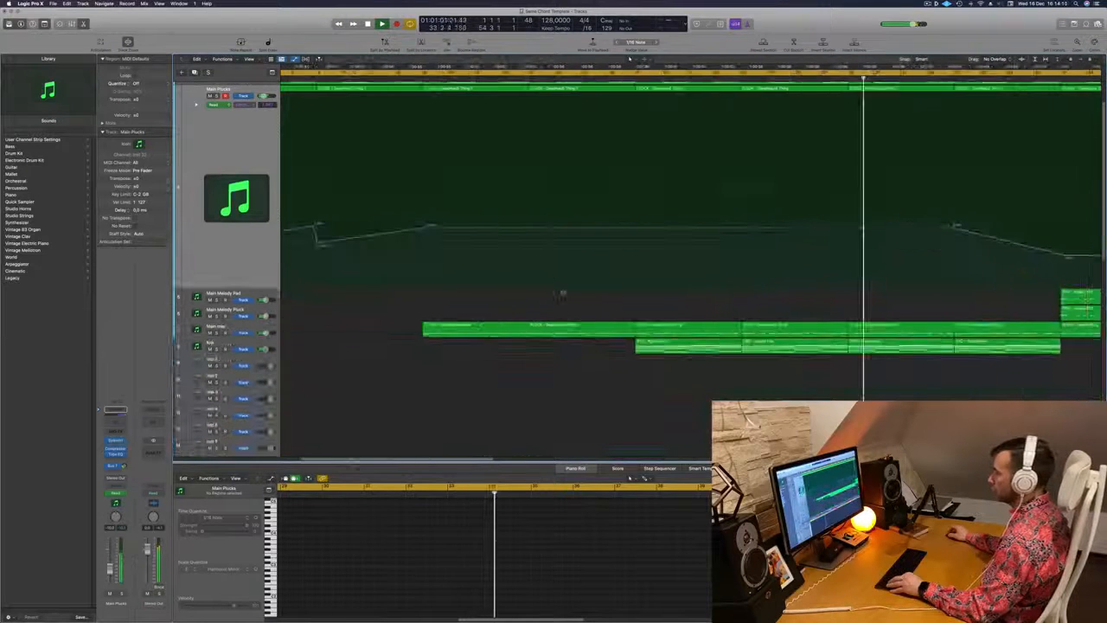
scroll(498, 265, "up", 5)
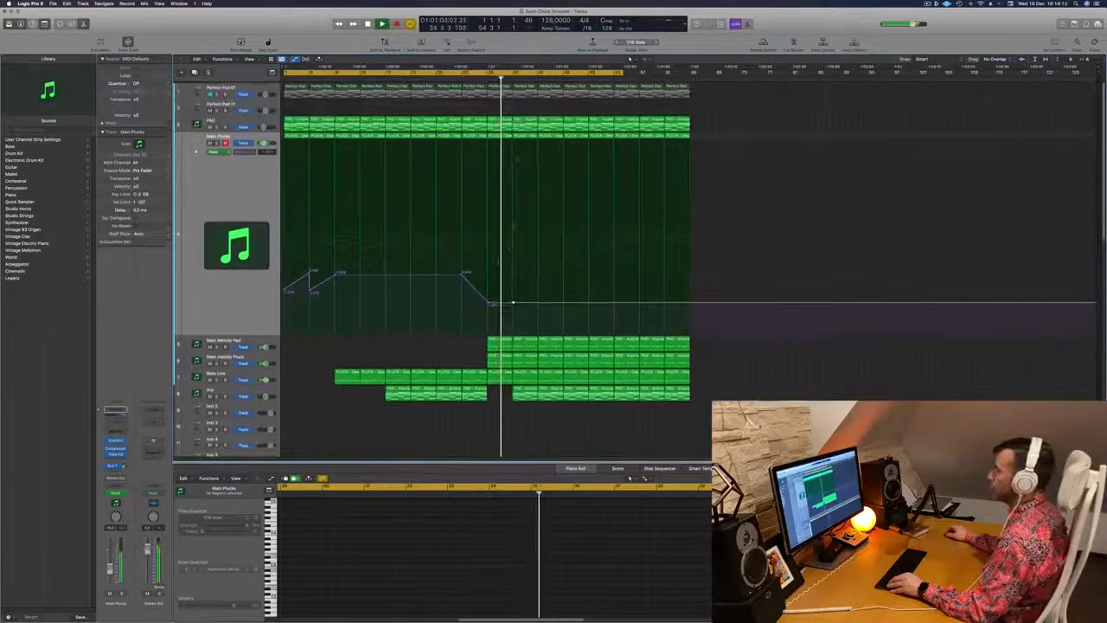
key("super+Right")
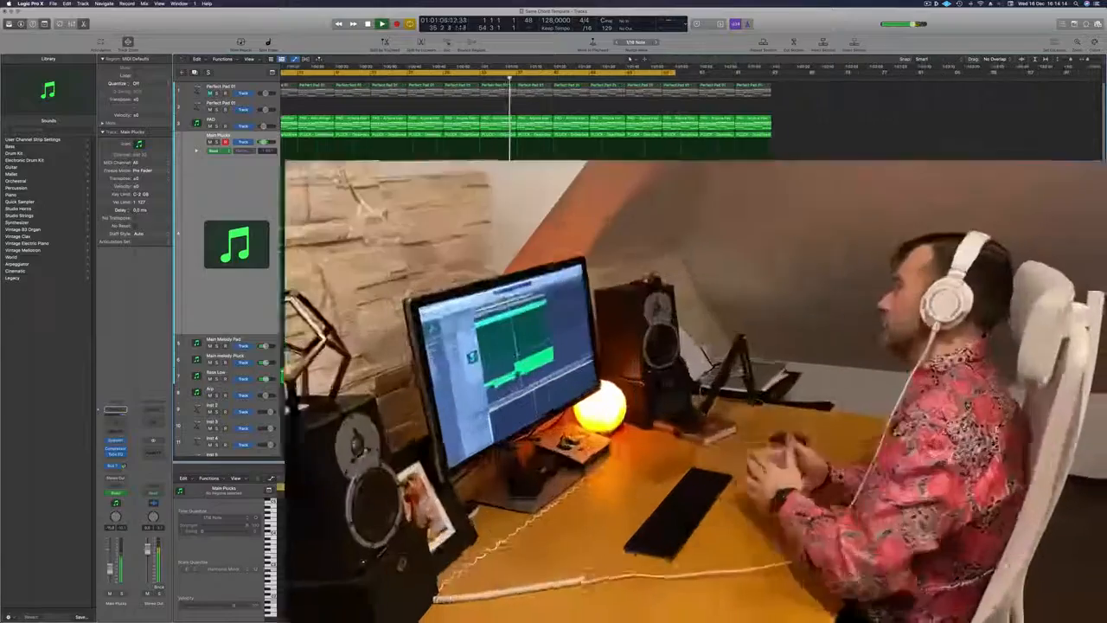